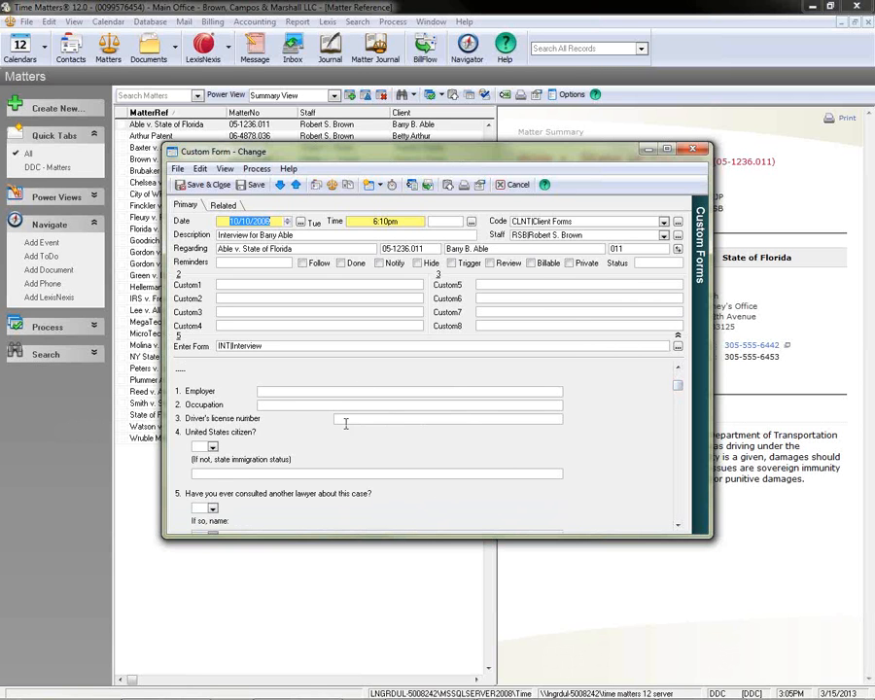
Examine the citizenship choices and employer field in the client interview form, and close the form and its matter.
{"action": "left_click", "coordinate": [213, 448]}
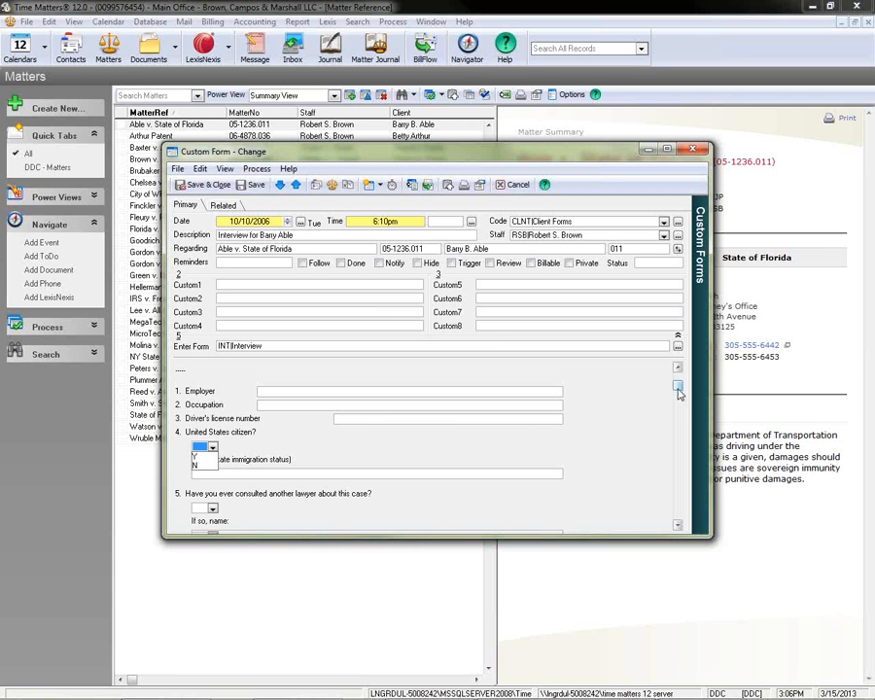
{"action": "left_click_drag", "start_coordinate": [678, 388], "coordinate": [676, 345]}
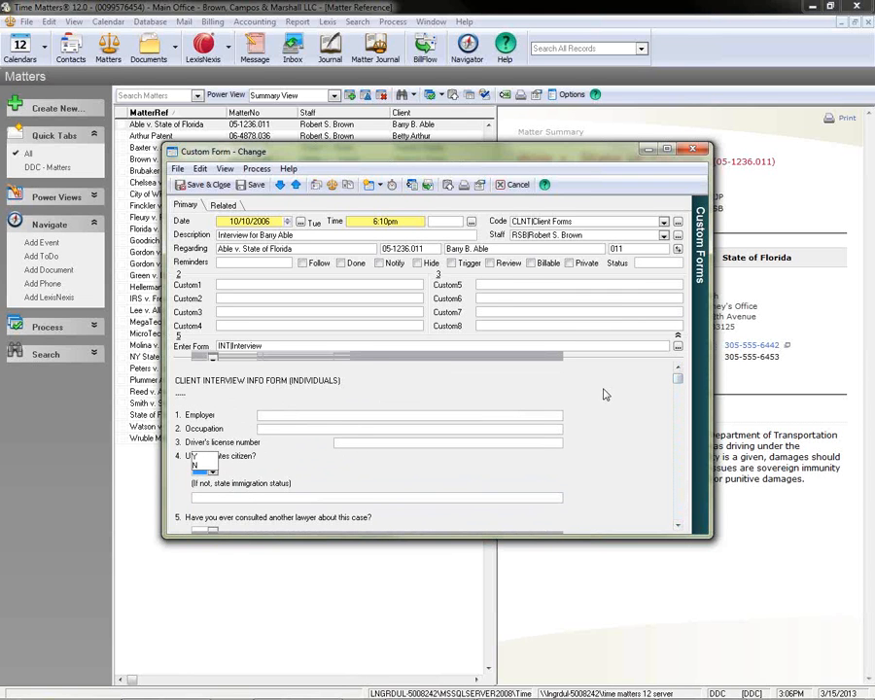
{"action": "left_click", "coordinate": [272, 414]}
{"action": "mouse_move", "coordinate": [678, 381]}
{"action": "left_mouse_down"}
{"action": "mouse_move", "coordinate": [683, 518]}
{"action": "mouse_move", "coordinate": [680, 372]}
{"action": "left_mouse_up"}
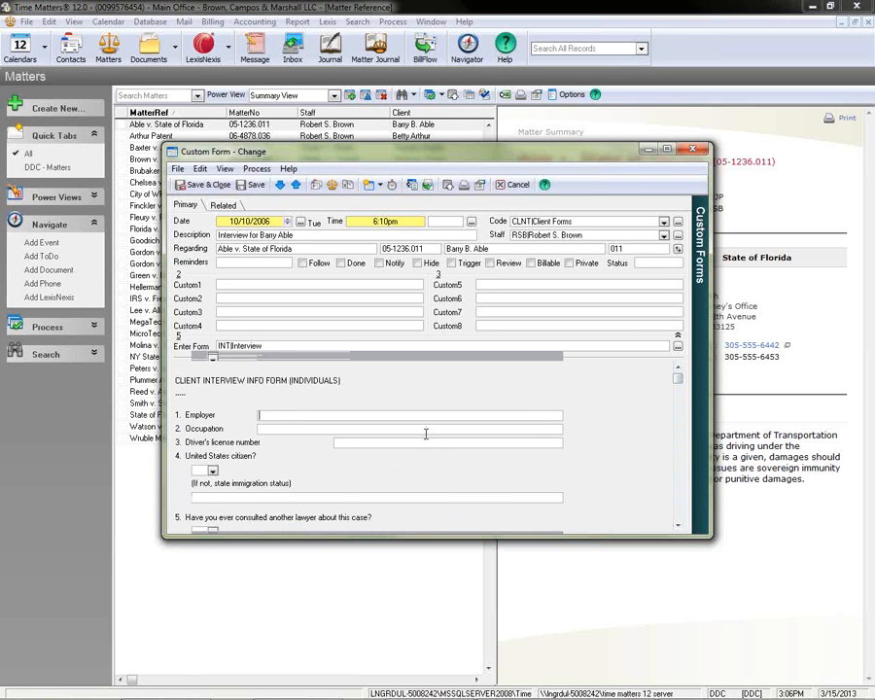
{"action": "left_click", "coordinate": [691, 151]}
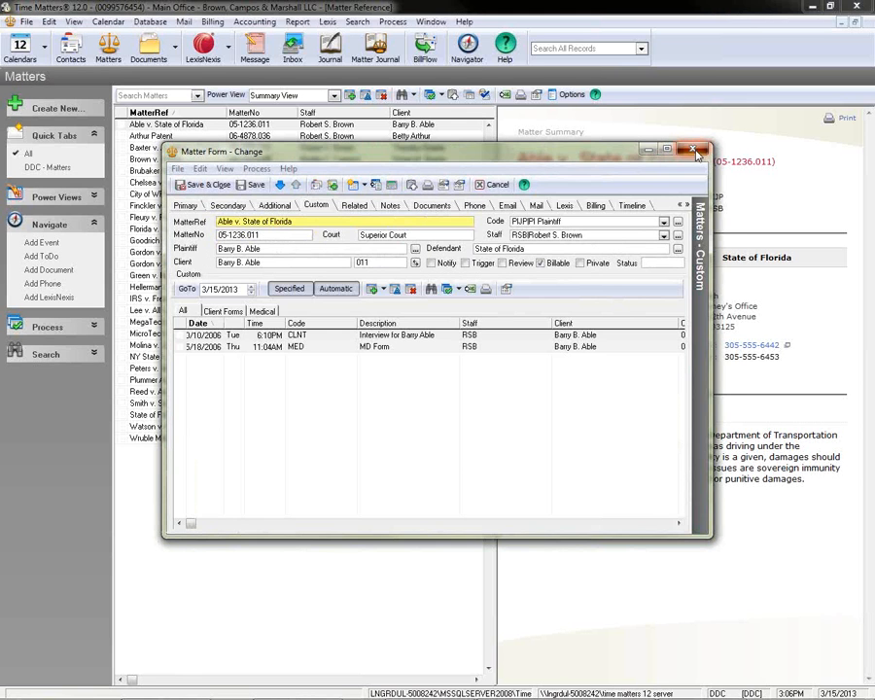
{"action": "left_click", "coordinate": [692, 150]}
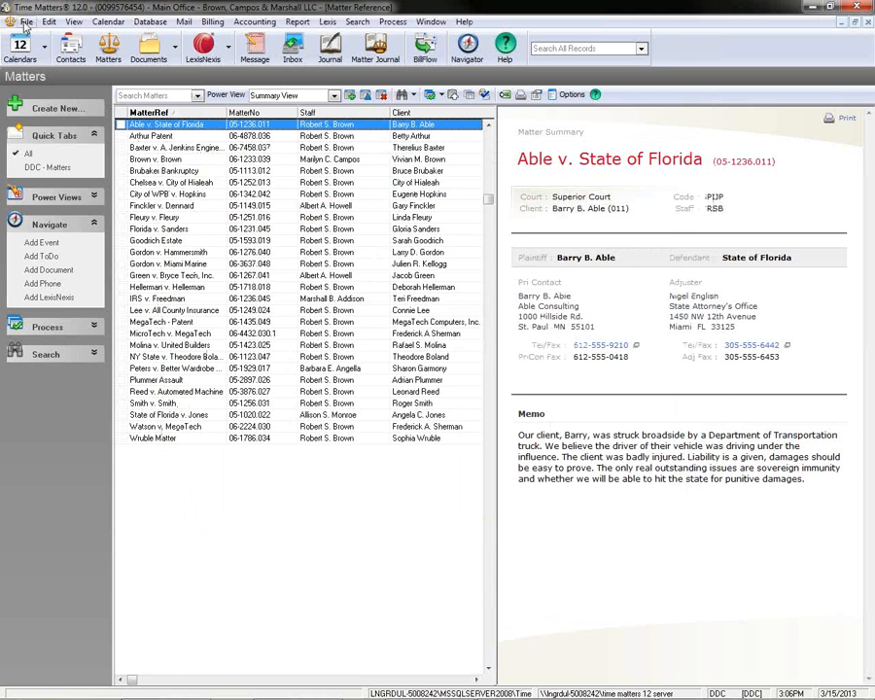
Open the custom form template list and start a new template.
{"action": "left_click", "coordinate": [26, 21]}
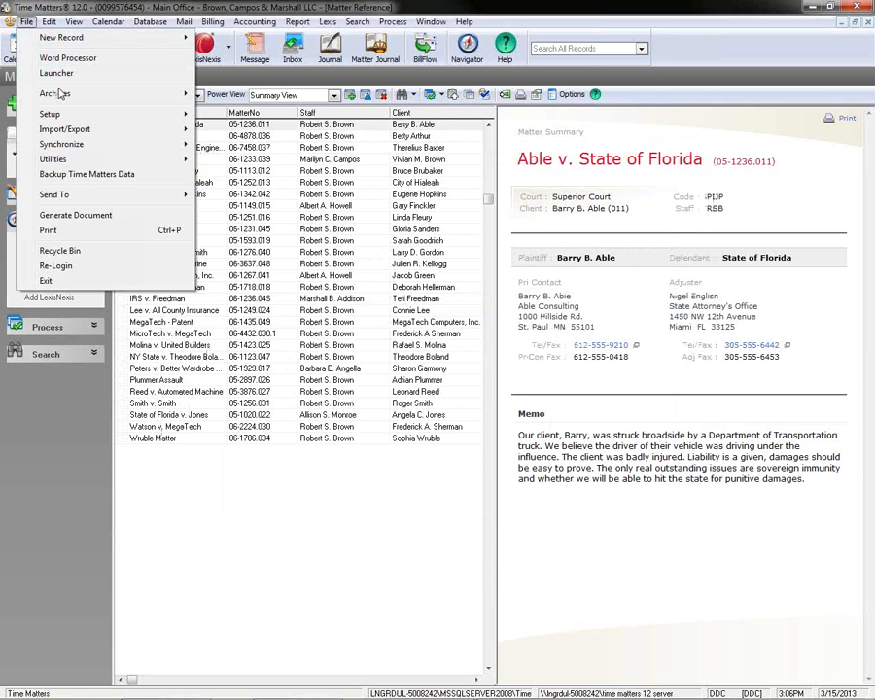
{"action": "mouse_move", "coordinate": [70, 118]}
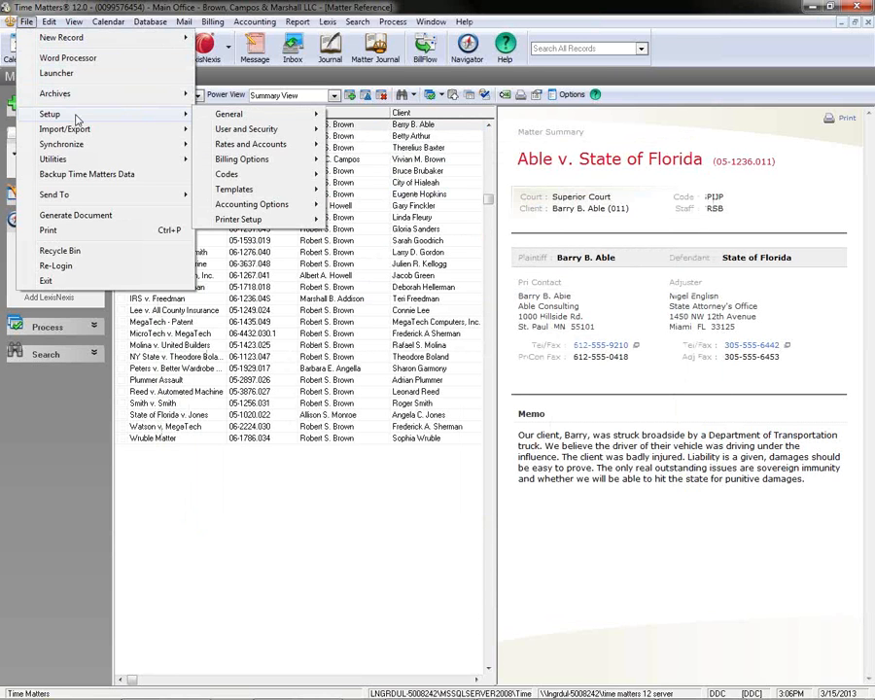
{"action": "mouse_move", "coordinate": [169, 120]}
{"action": "mouse_move", "coordinate": [305, 194]}
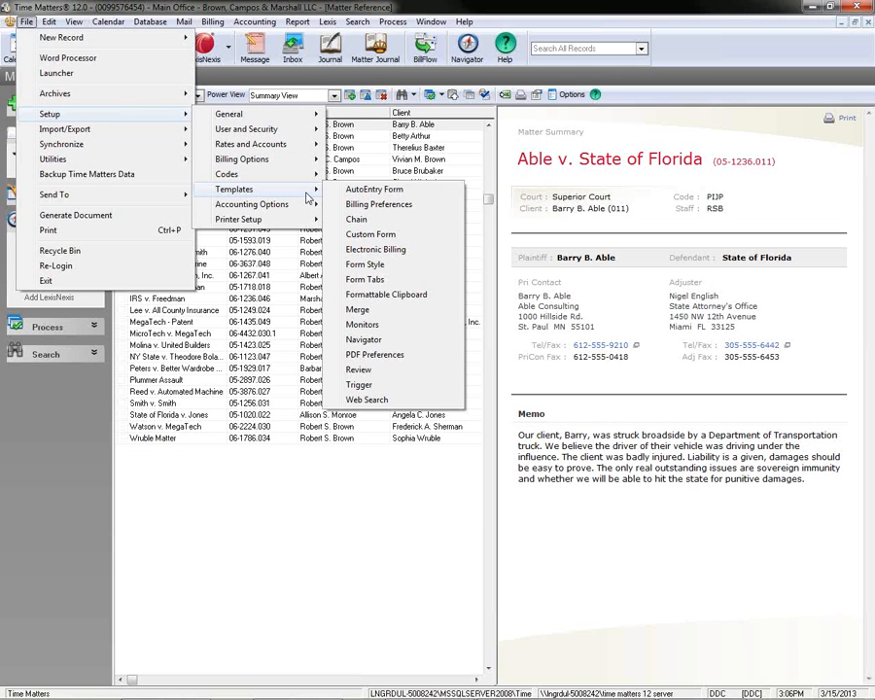
{"action": "left_click", "coordinate": [443, 240]}
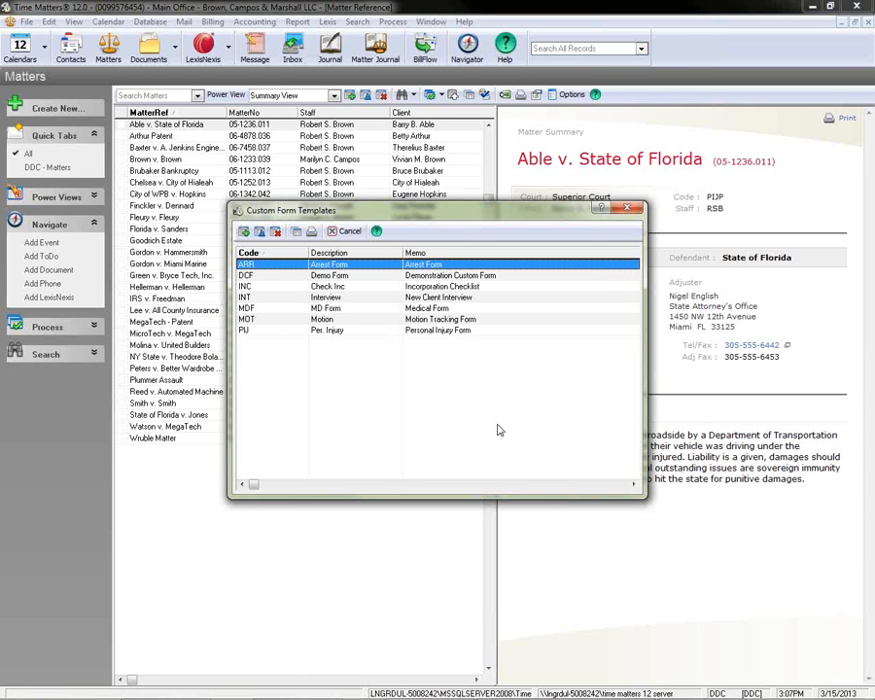
{"action": "left_click", "coordinate": [243, 234]}
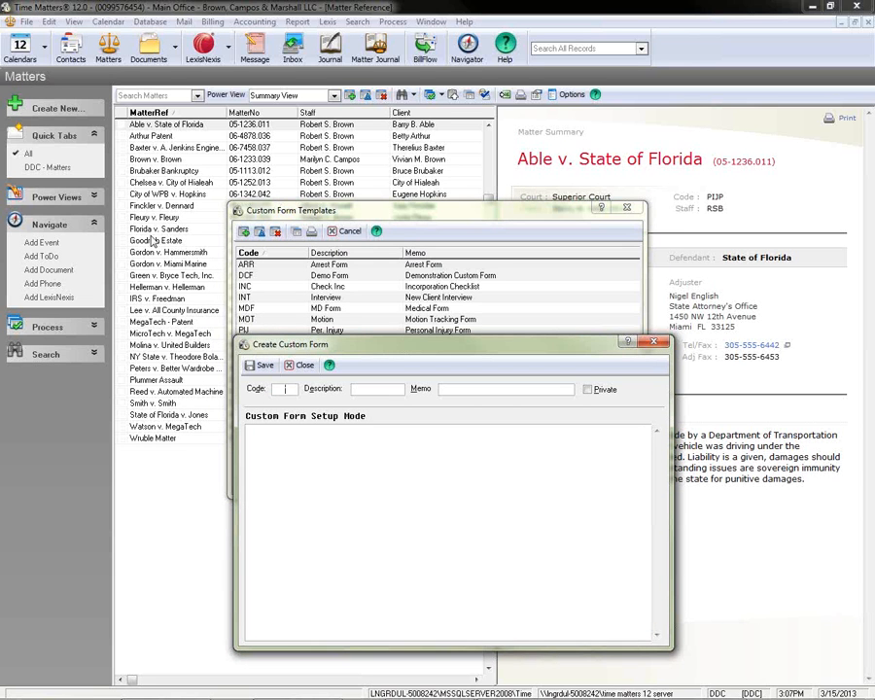
Set the template's code to ADPT, description to Adoption and memo to "Basic Adoption Form info".
{"action": "type", "text": "ADPT"}
{"action": "key", "text": "Tab"}
{"action": "type", "text": "Adoption"}
{"action": "type", "text": "B"}
{"action": "type", "text": "asic"}
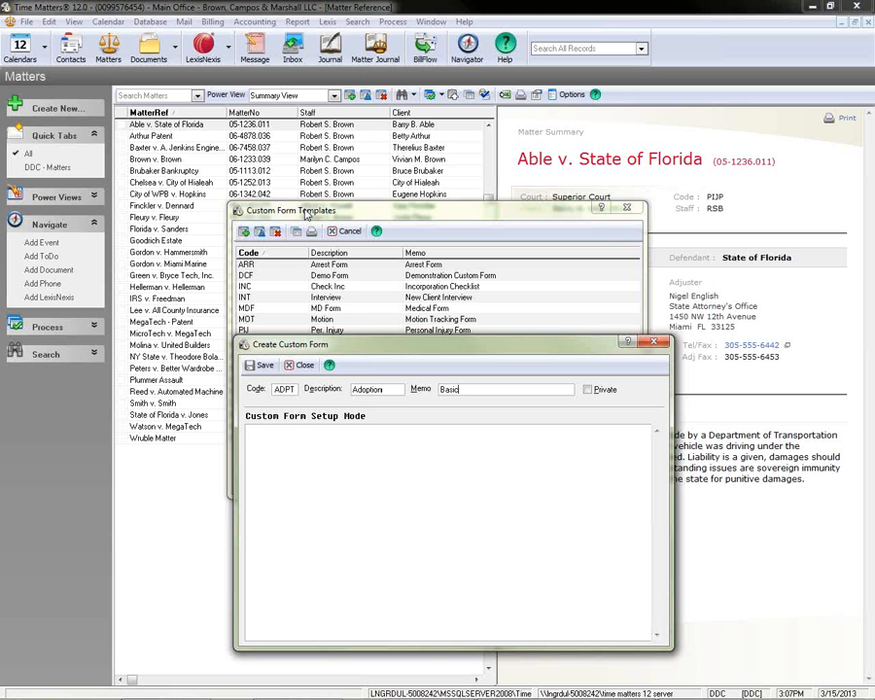
{"action": "type", "text": " Adoption Form info"}
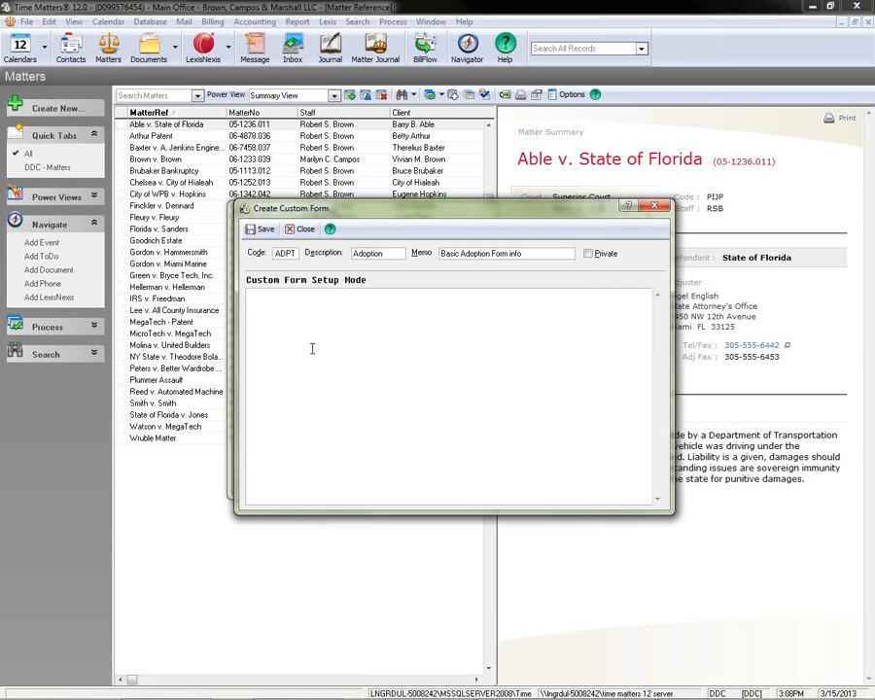
Add a "Child's Present Name" line with a wide bracketed entry field to the form layout.
{"action": "type", "text": "Child's Present Name"}
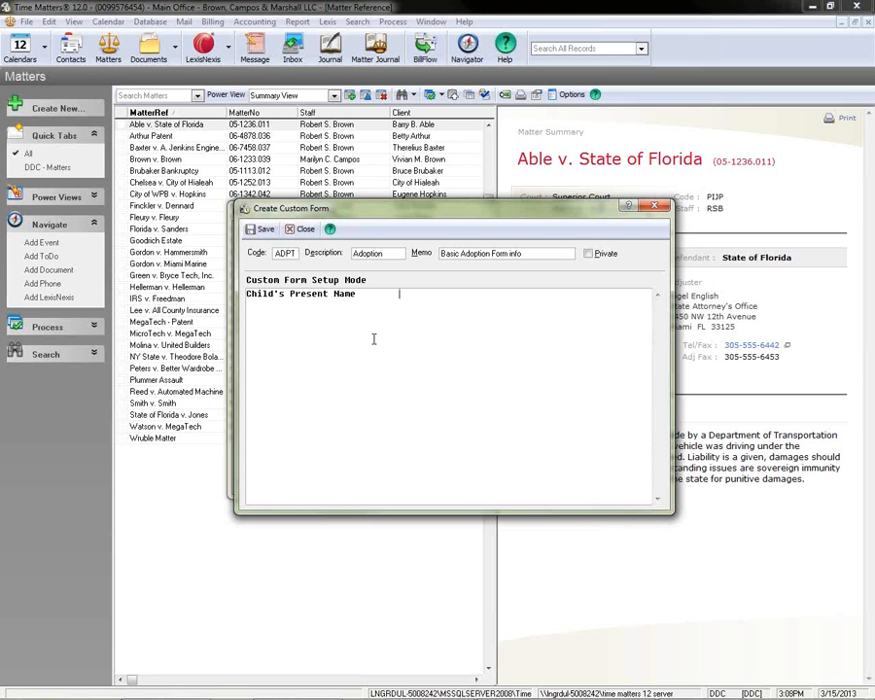
{"action": "type", "text": "["}
{"action": "type", "text": "]"}
Add a "Child's Present Address" line with a matching bracketed entry field, followed by a blank line.
{"action": "type", "text": "Child's Pre"}
{"action": "type", "text": "sent Address"}
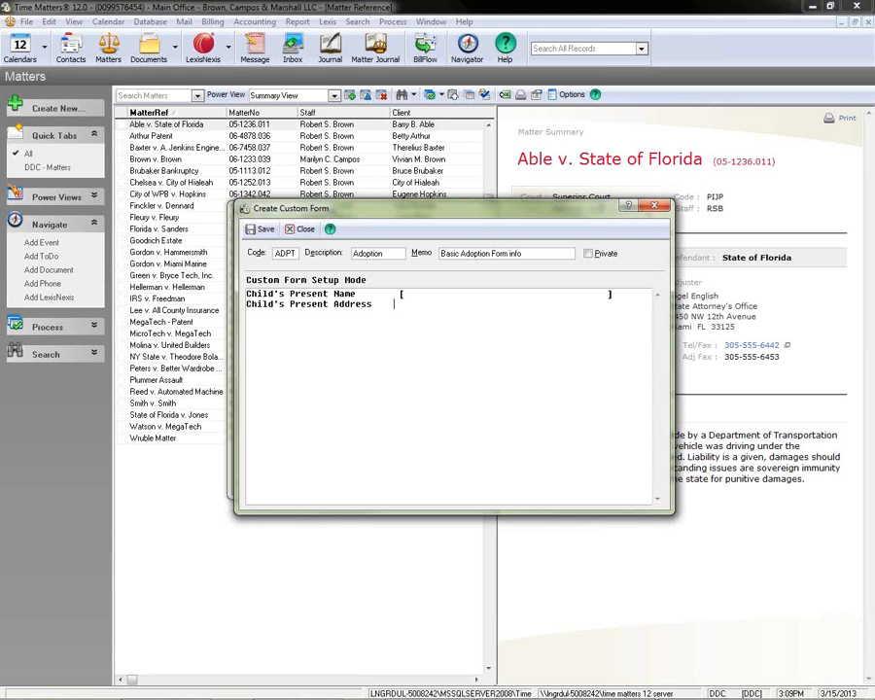
{"action": "type", "text": "    [                                     ]"}
{"action": "key", "text": "Return"}
{"action": "key", "text": "Return"}
Add a "Natural Parents' Status" line with a short bracketed field aligned with the fields above.
{"action": "type", "text": "Natural"}
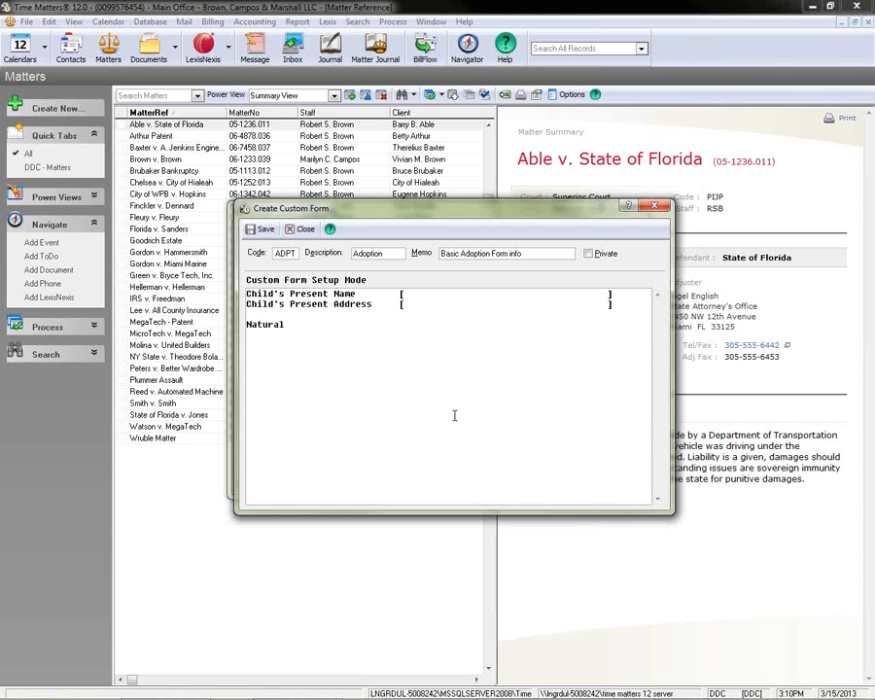
{"action": "type", "text": " Parents' Status"}
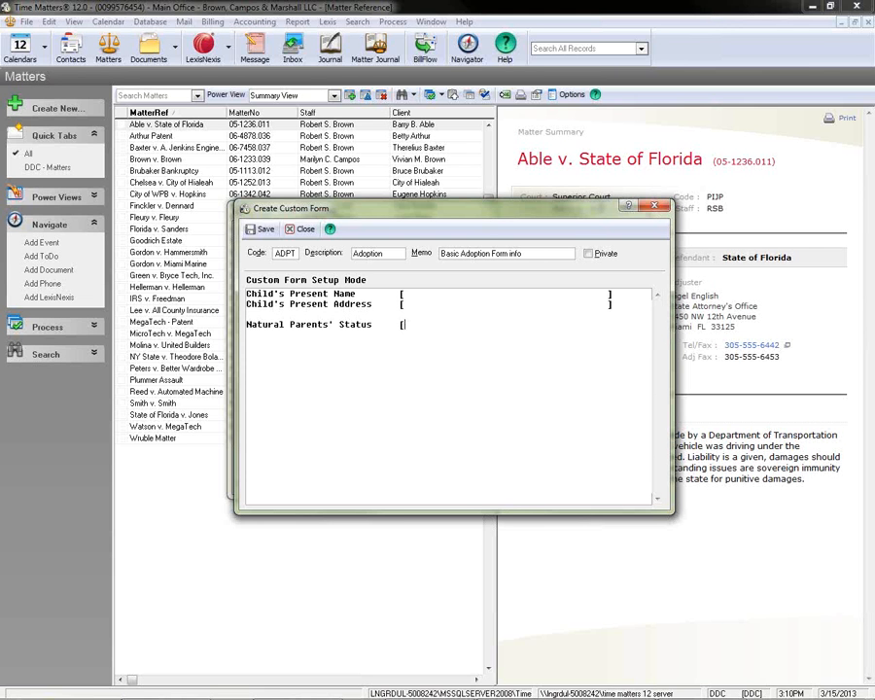
{"action": "type", "text": "["}
{"action": "type", "text": "]"}
Define the parents' status field's choices as Alive~Deceased~Unknown~ after its closing bracket.
{"action": "type", "text": "Alive~"}
{"action": "type", "text": "Deceased~U"}
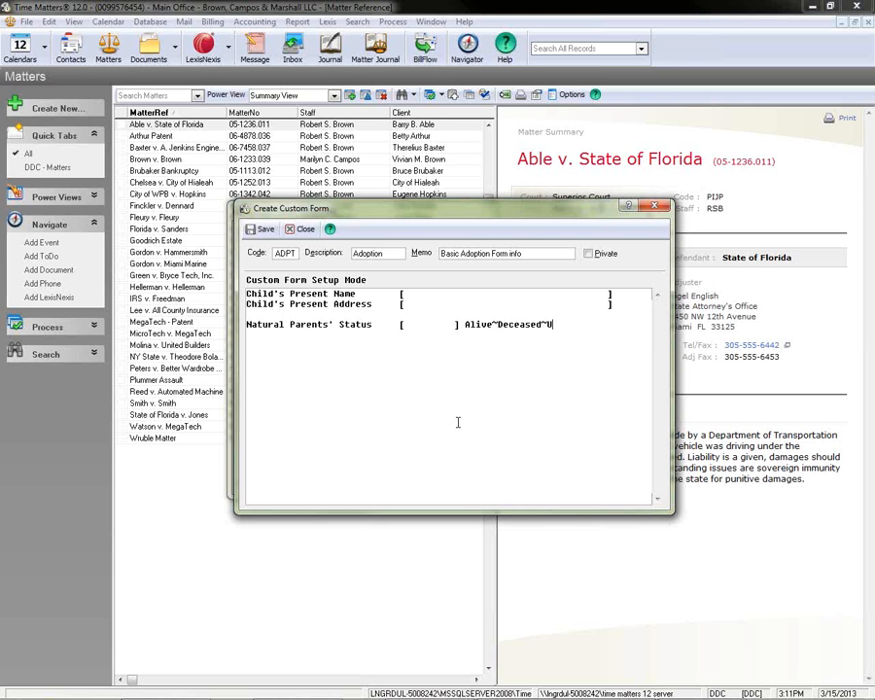
{"action": "type", "text": "nkown"}
{"action": "key", "text": "BackSpace"}
{"action": "key", "text": "BackSpace"}
{"action": "key", "text": "BackSpace"}
{"action": "type", "text": "now"}
{"action": "type", "text": "n~"}
Add a "Health Problems" label with a :: memo field beneath it, and save the adoption template.
{"action": "type", "text": "Health"}
{"action": "type", "text": " Pr"}
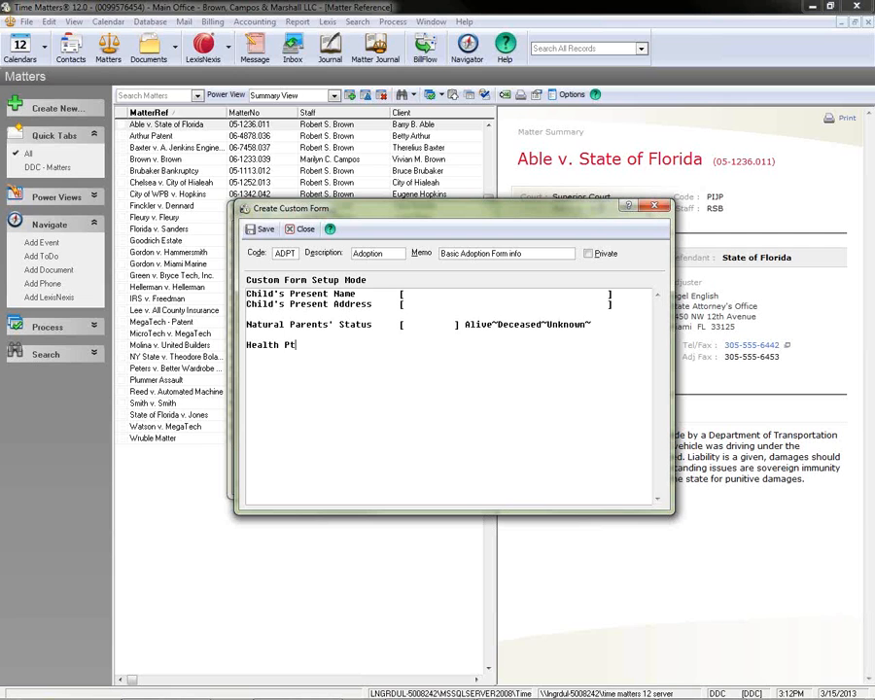
{"action": "type", "text": "oblems"}
{"action": "key", "text": "Return"}
{"action": "type", "text": "::"}
{"action": "left_click", "coordinate": [263, 234]}
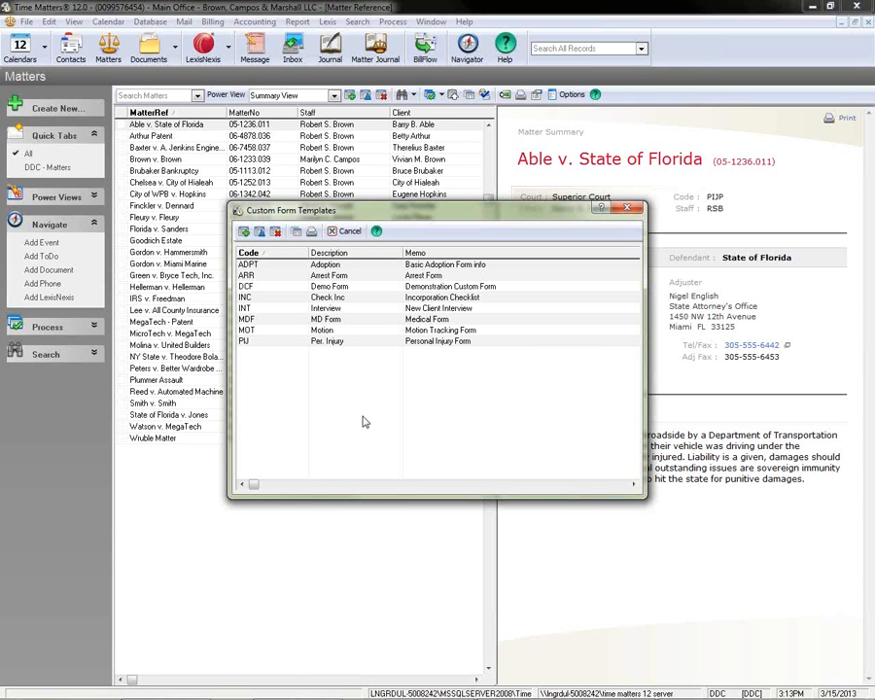
{"action": "left_click", "coordinate": [292, 265]}
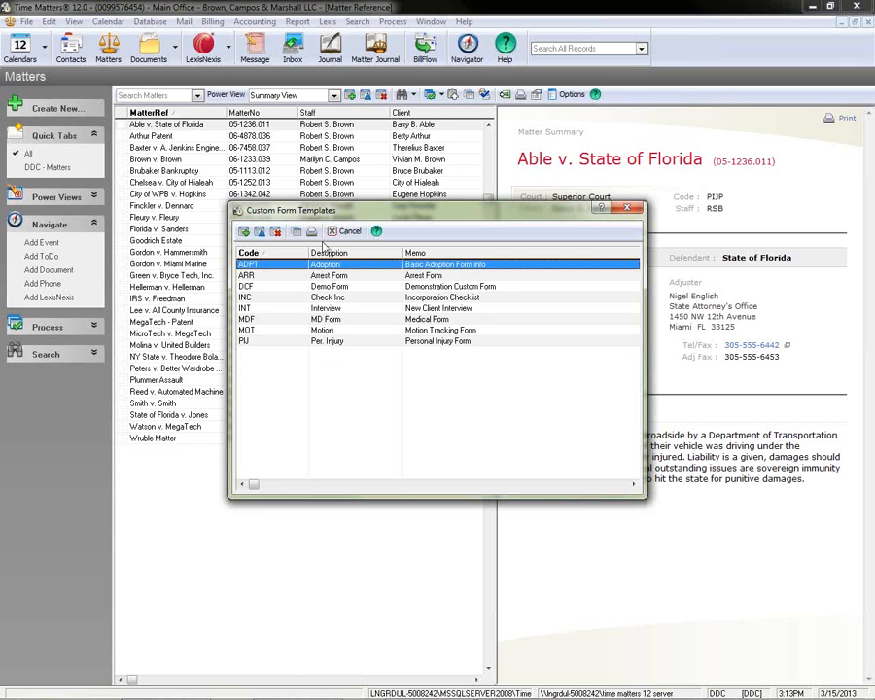
{"action": "left_click", "coordinate": [628, 210]}
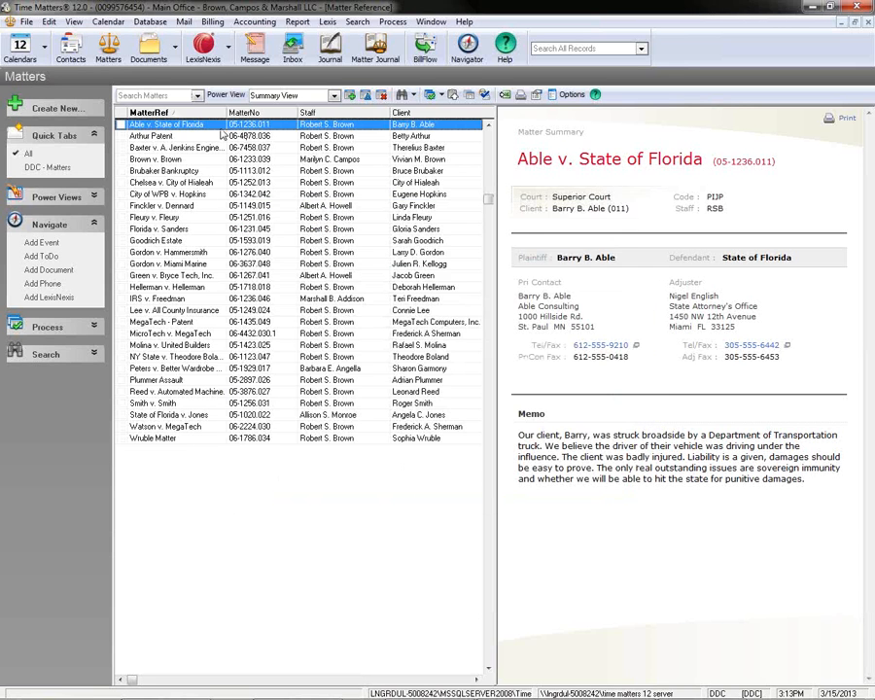
Add a custom form record to the first listed matter, using the ADPT Adoption form.
{"action": "double_click", "coordinate": [206, 129]}
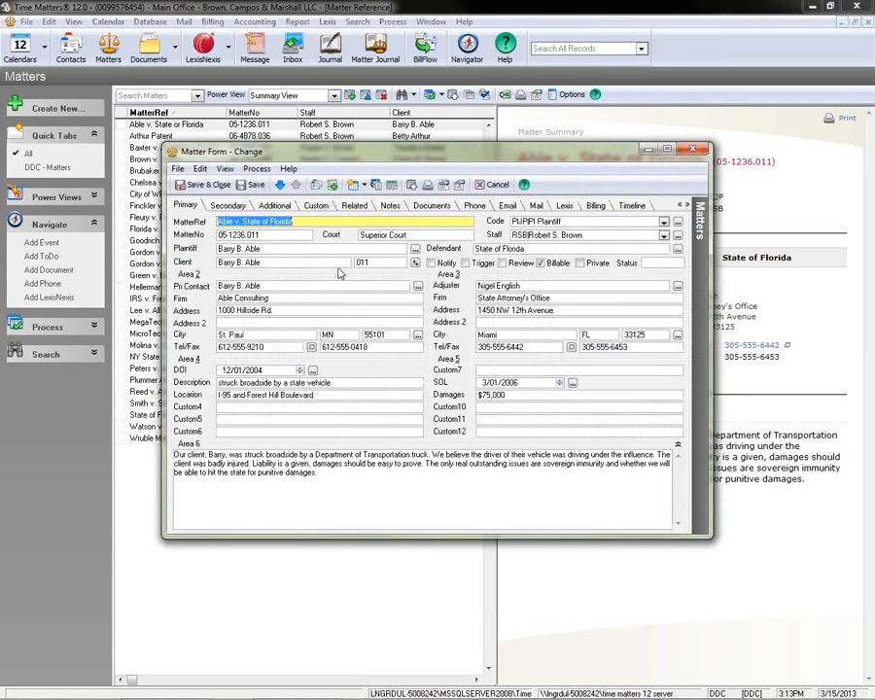
{"action": "left_click", "coordinate": [317, 205]}
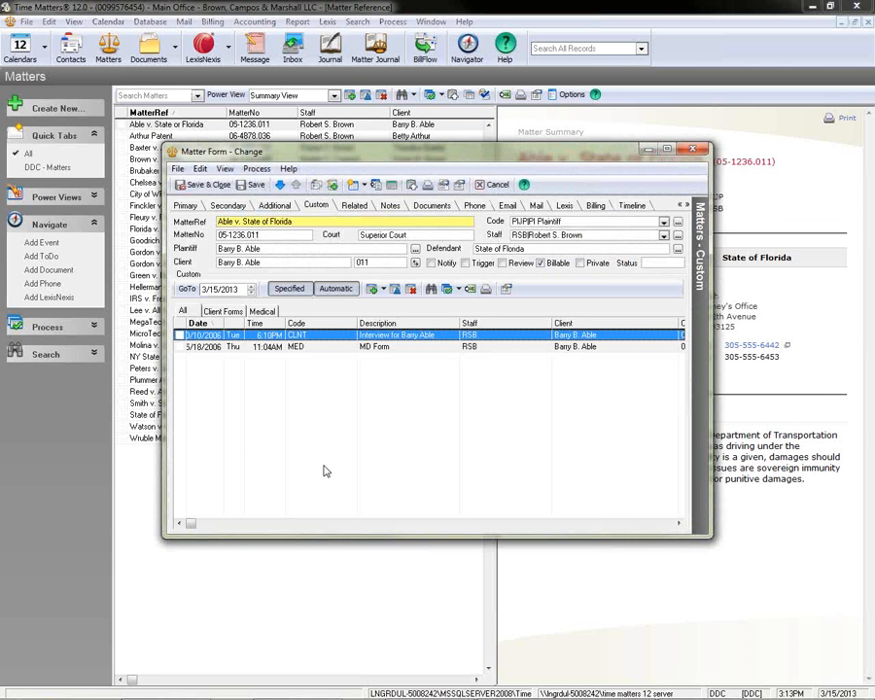
{"action": "left_click", "coordinate": [375, 290]}
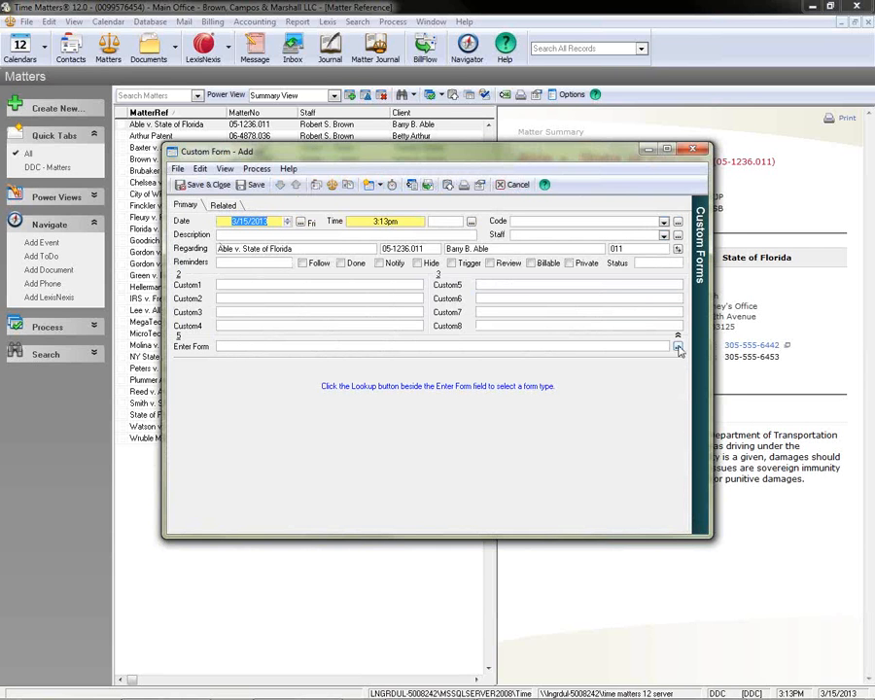
{"action": "left_click", "coordinate": [677, 348]}
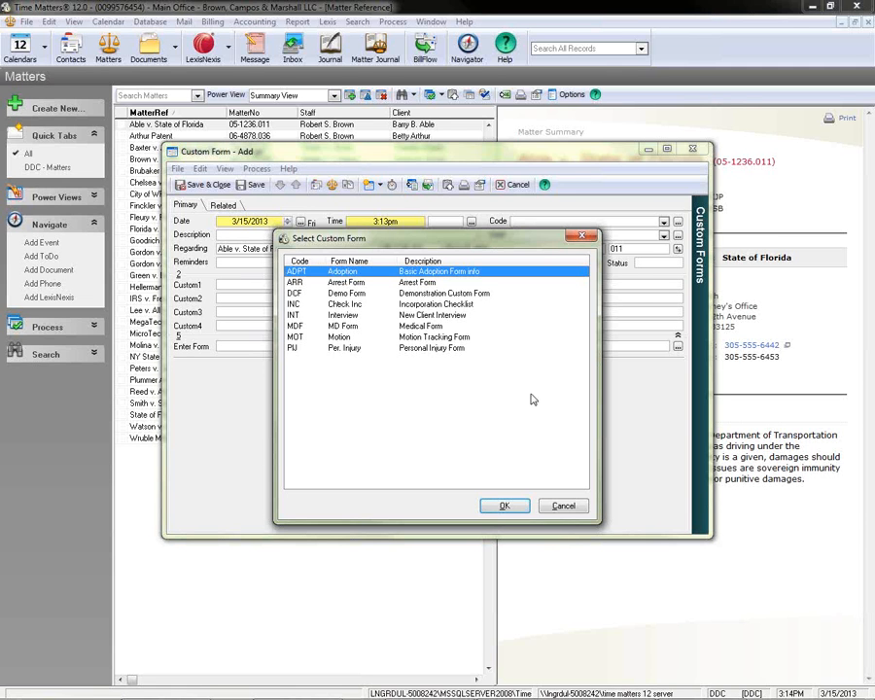
{"action": "left_click", "coordinate": [507, 506]}
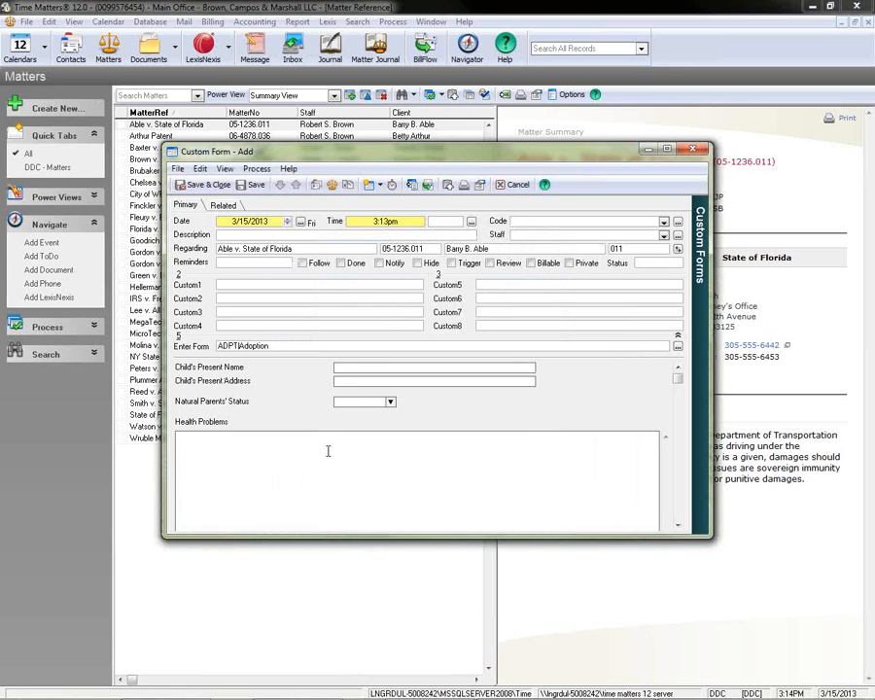
Set Natural Parents' Status to Deceased and enter "type in any info needed." under Health Problems.
{"action": "left_click", "coordinate": [392, 368]}
{"action": "left_click", "coordinate": [390, 402]}
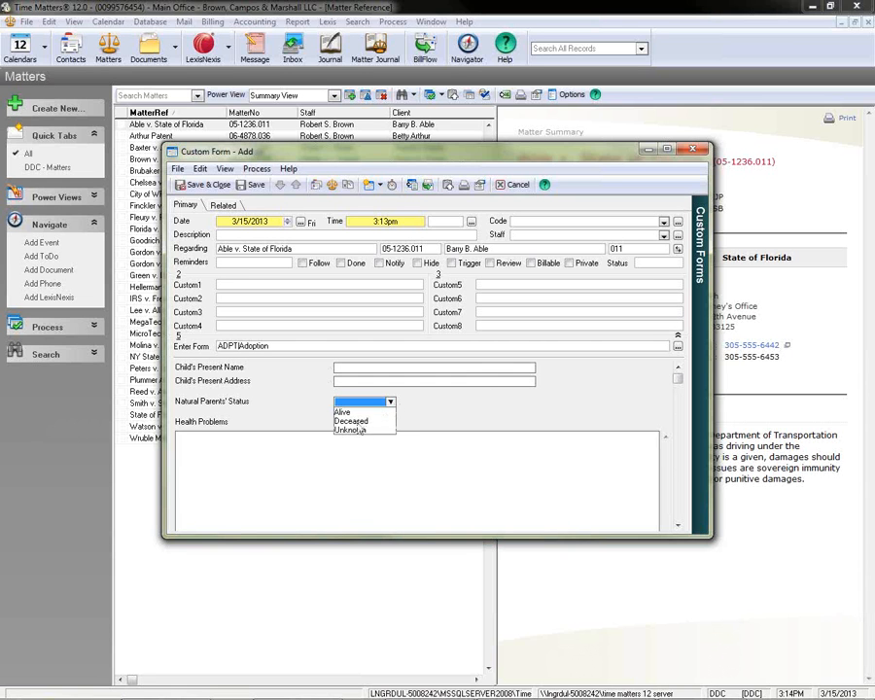
{"action": "left_click", "coordinate": [351, 421]}
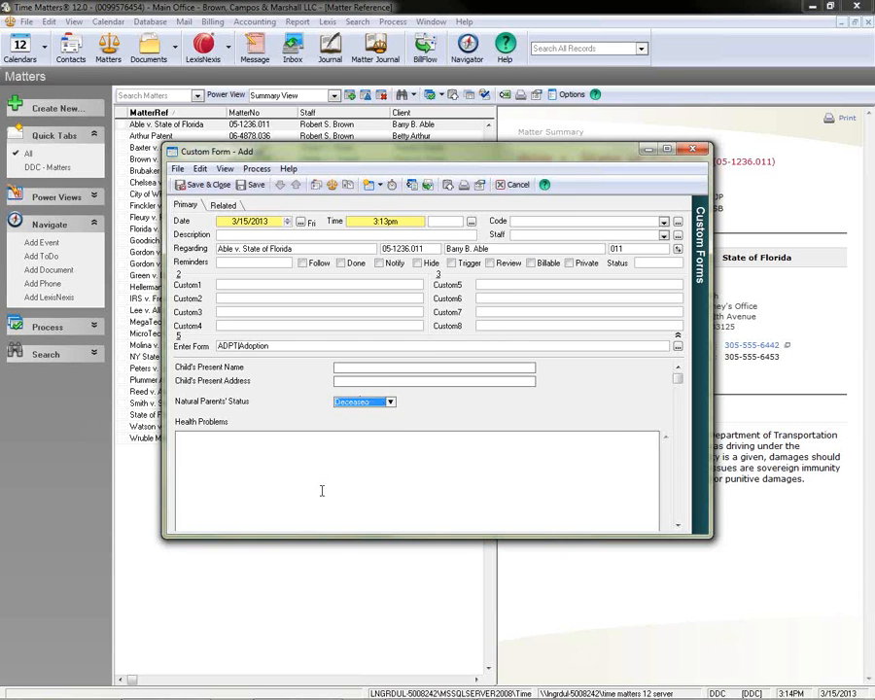
{"action": "left_click", "coordinate": [211, 448]}
{"action": "type", "text": "type"}
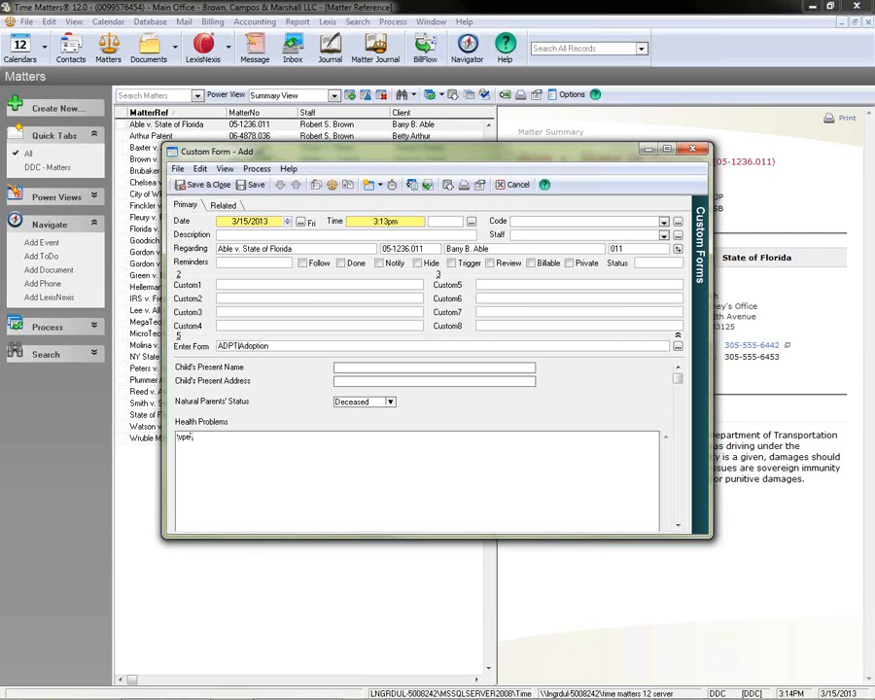
{"action": "type", "text": " in any info needed."}
Describe the custom form record as "Test form", and save and close it.
{"action": "left_click", "coordinate": [235, 236]}
{"action": "type", "text": "Test form"}
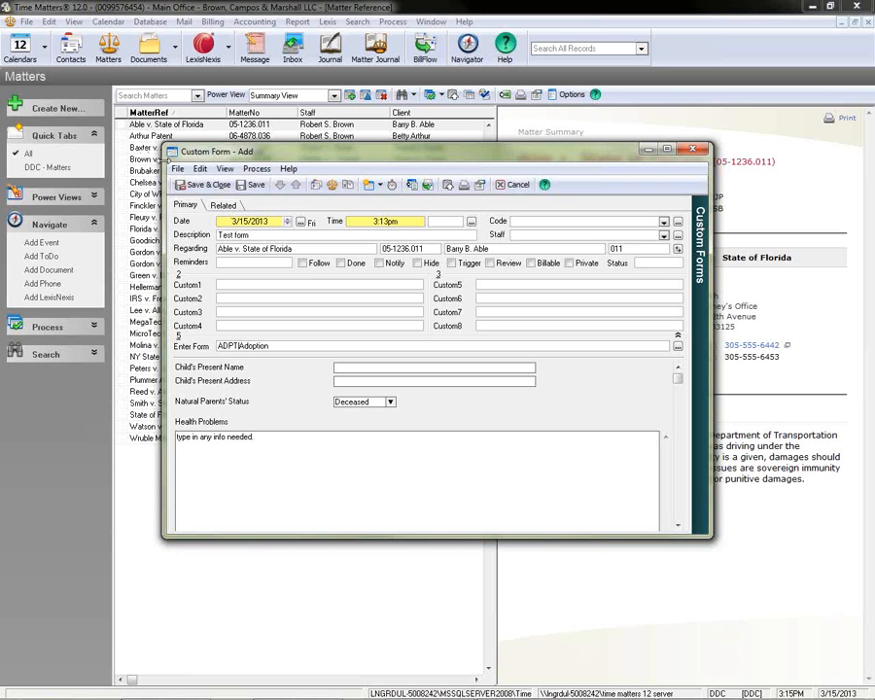
{"action": "left_click", "coordinate": [192, 186]}
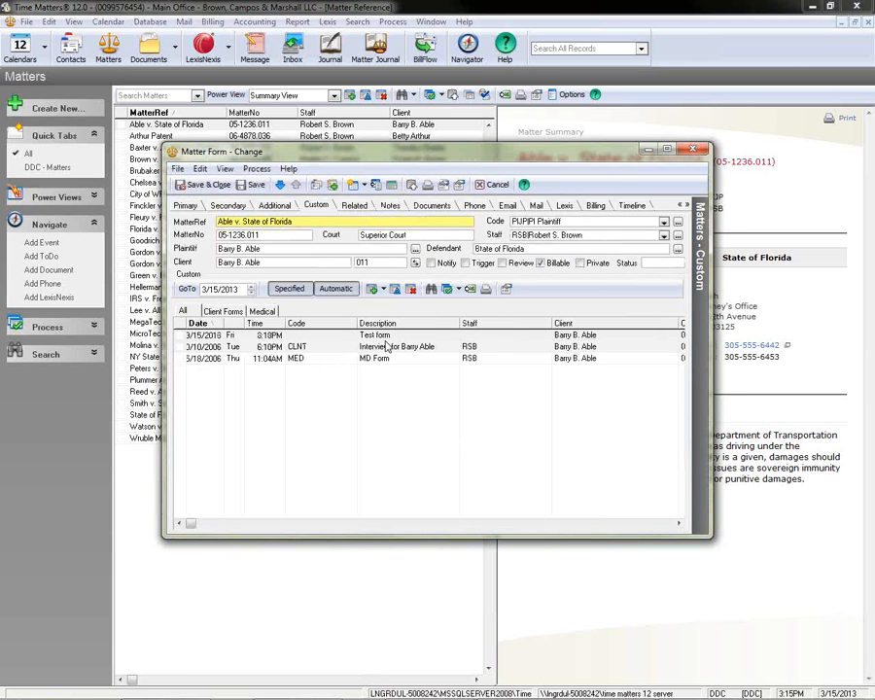
Reopen the "Test form" record to check its saved entries, and close the record and the matter.
{"action": "double_click", "coordinate": [384, 336]}
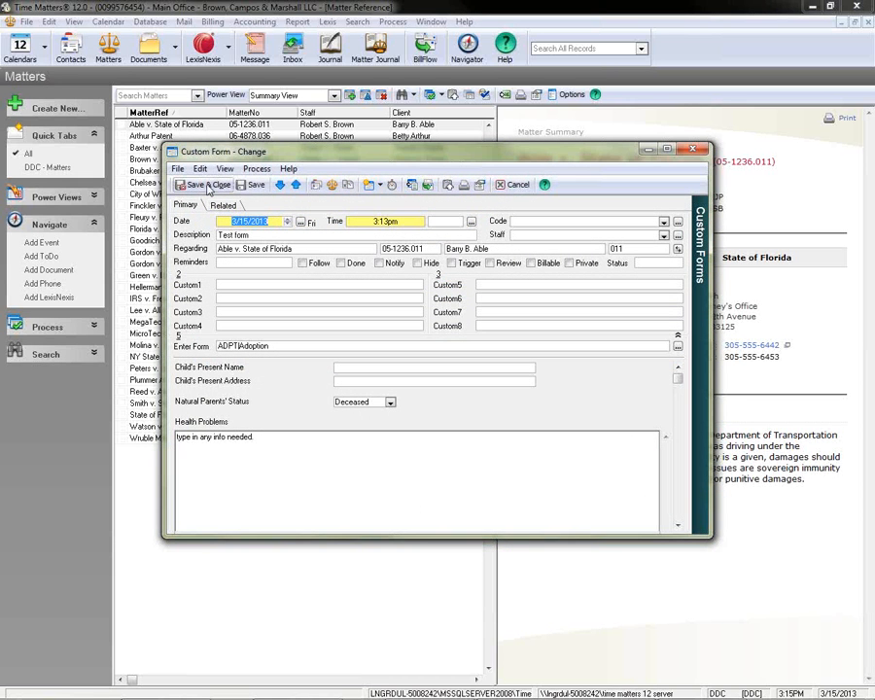
{"action": "left_click", "coordinate": [207, 185]}
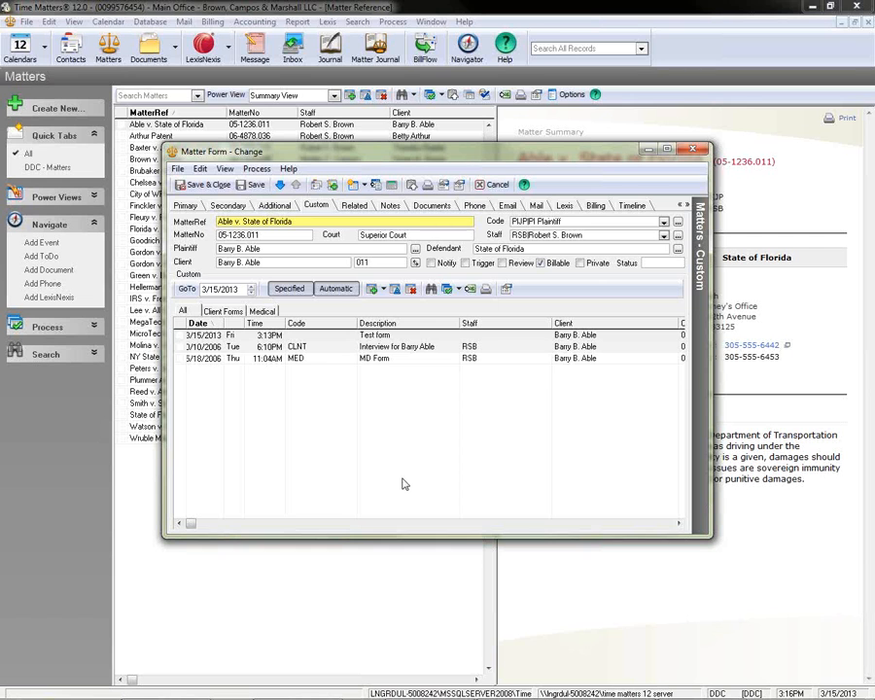
{"action": "left_click", "coordinate": [495, 186]}
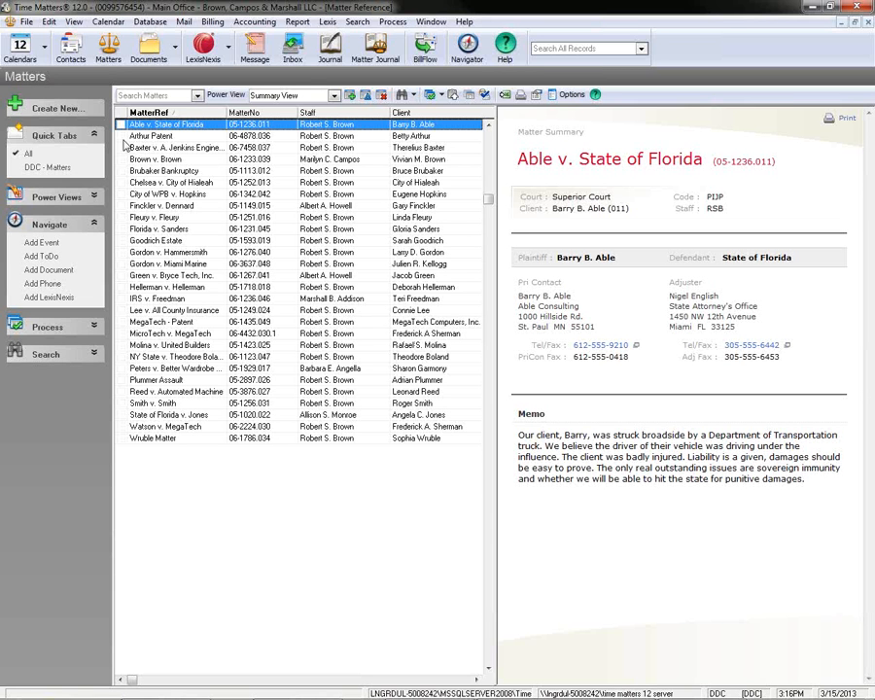
Open the formattable clipboard templates, list the Contact record type's formats, and look over its General Docs folder.
{"action": "left_click", "coordinate": [27, 24]}
{"action": "mouse_move", "coordinate": [56, 117]}
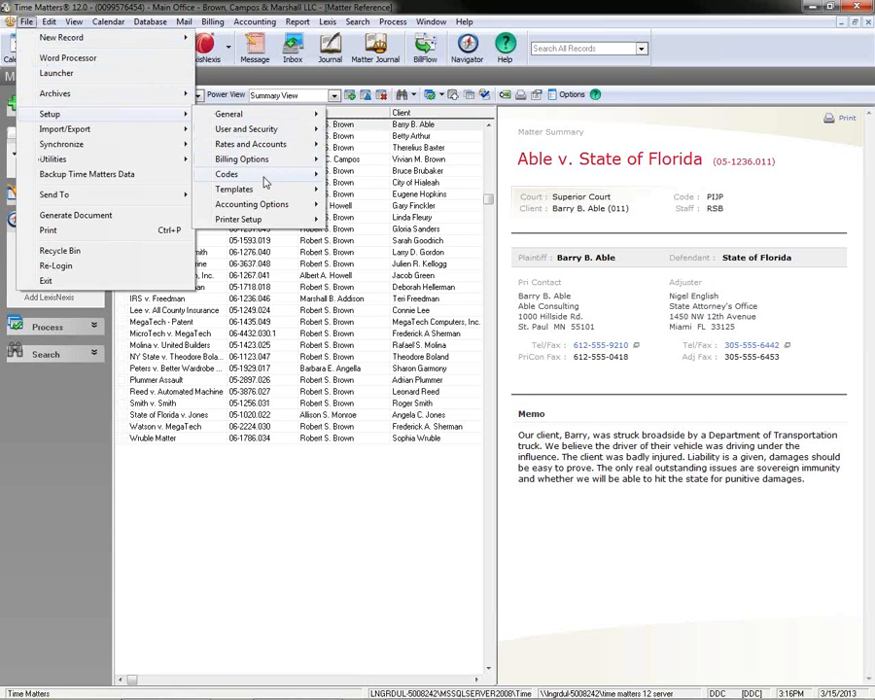
{"action": "mouse_move", "coordinate": [266, 191]}
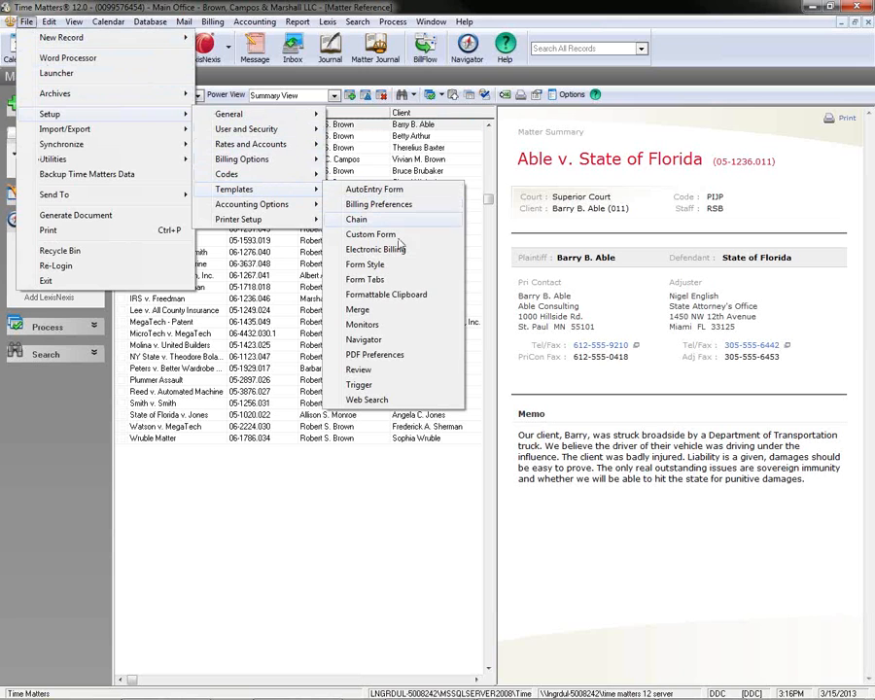
{"action": "left_click", "coordinate": [449, 301]}
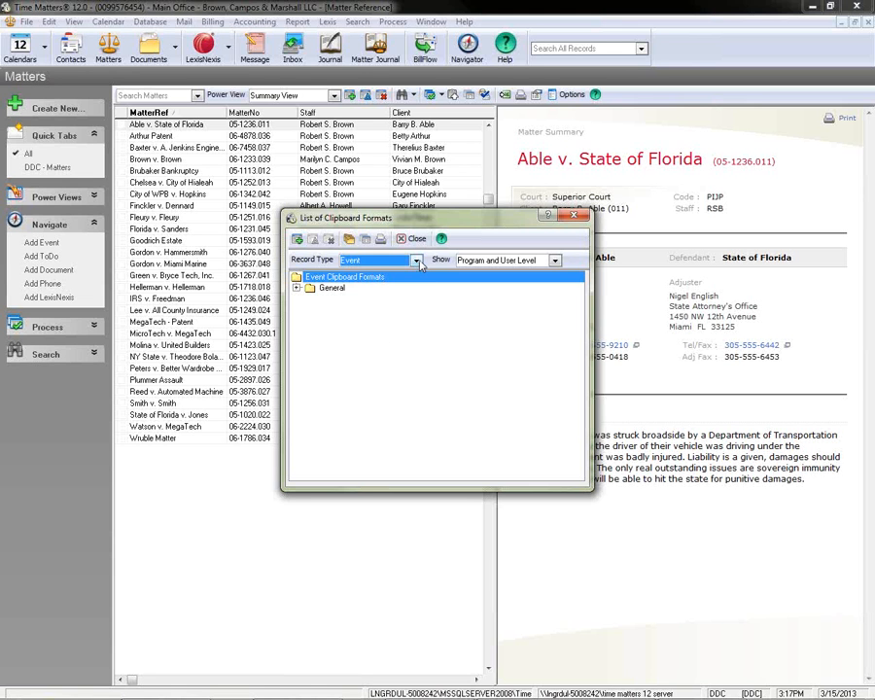
{"action": "left_click", "coordinate": [385, 262]}
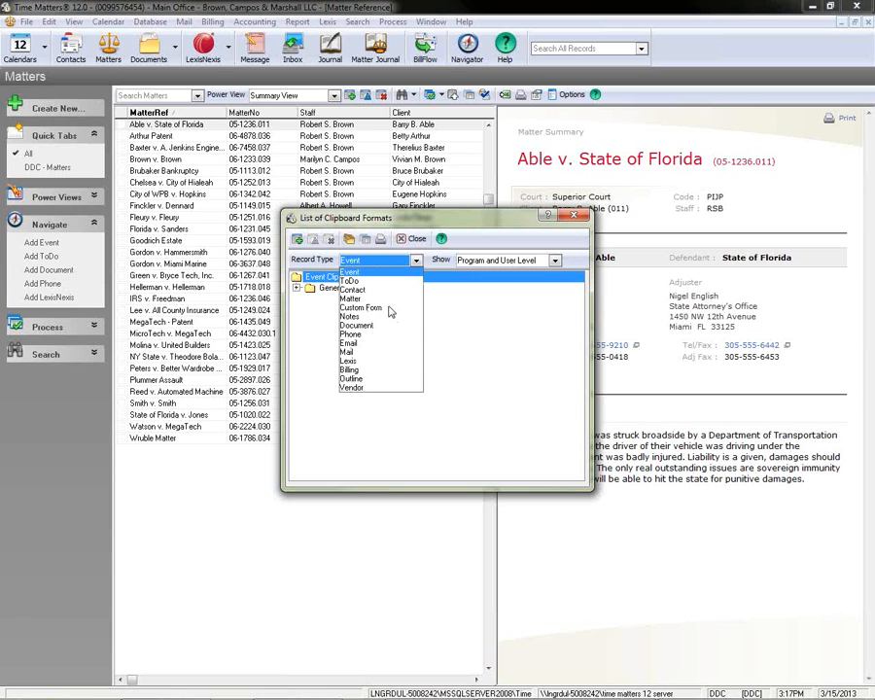
{"action": "left_click", "coordinate": [357, 307]}
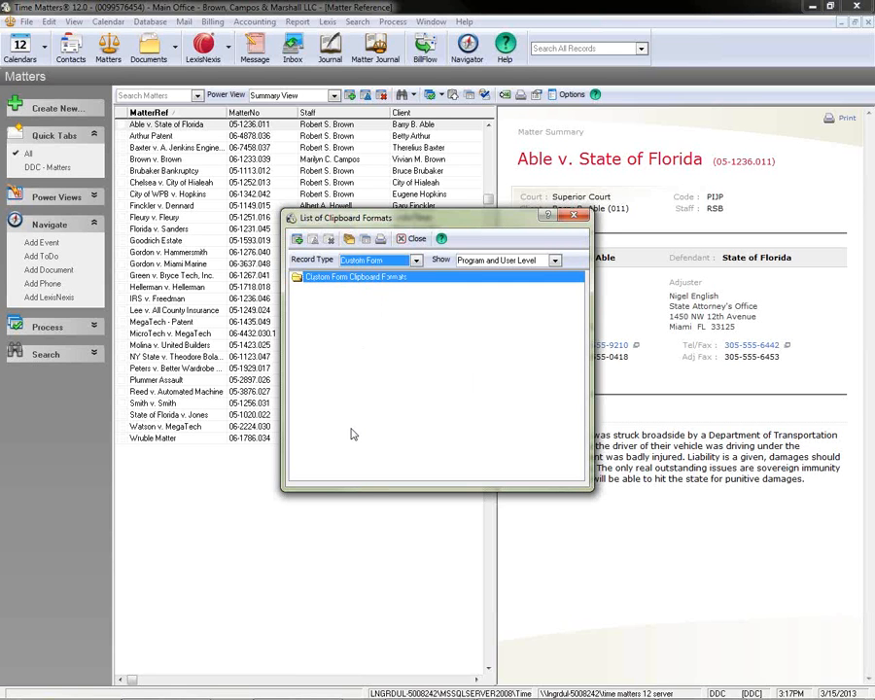
{"action": "left_click", "coordinate": [416, 261]}
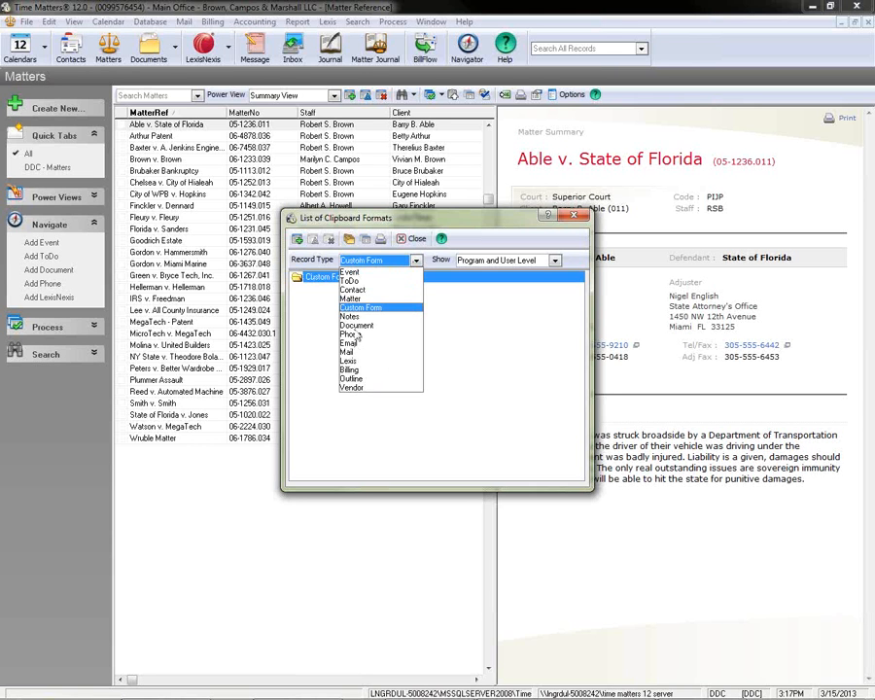
{"action": "left_click", "coordinate": [352, 289]}
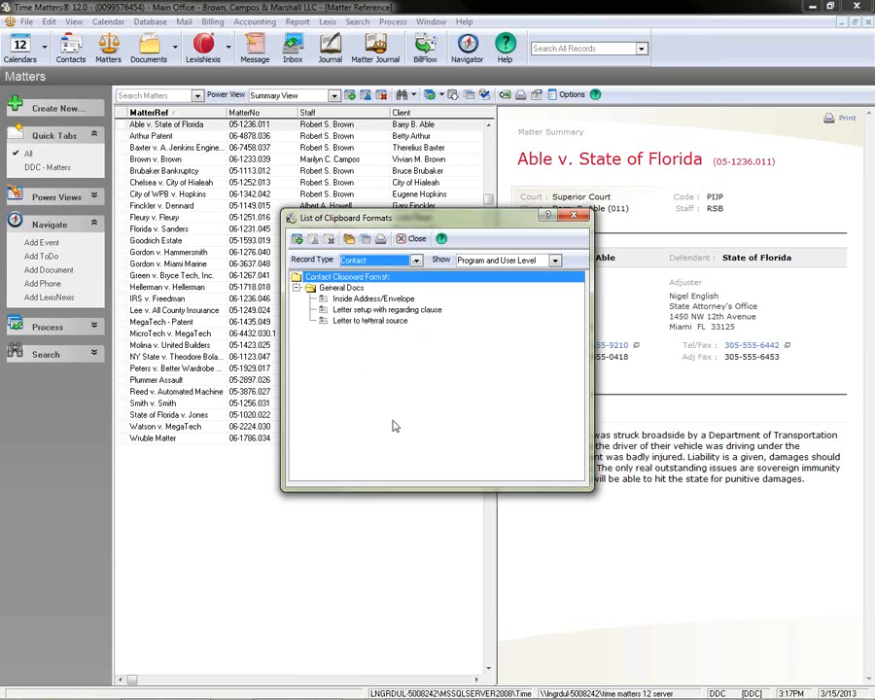
{"action": "left_click", "coordinate": [297, 289]}
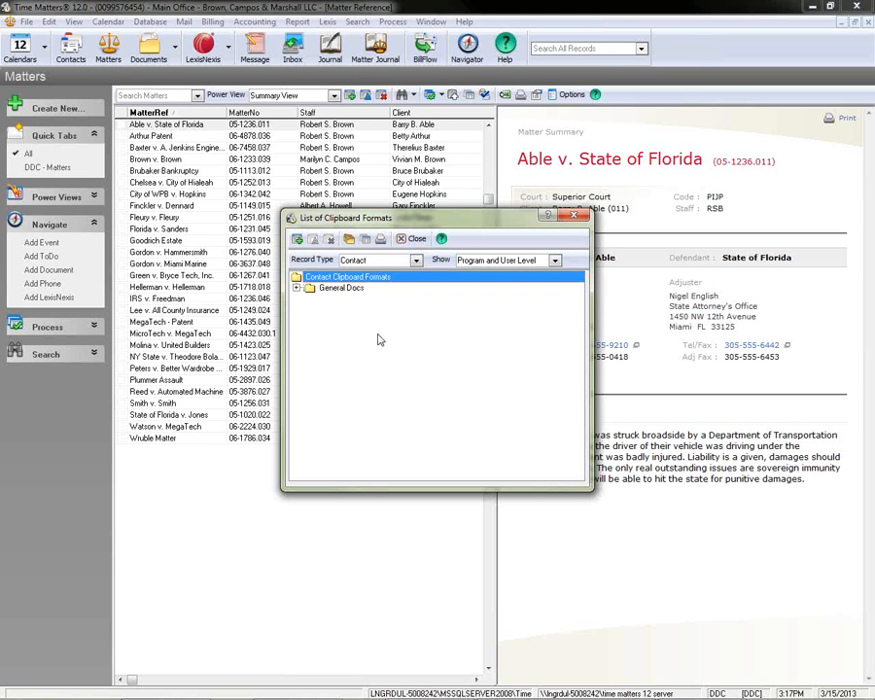
{"action": "left_click", "coordinate": [297, 289]}
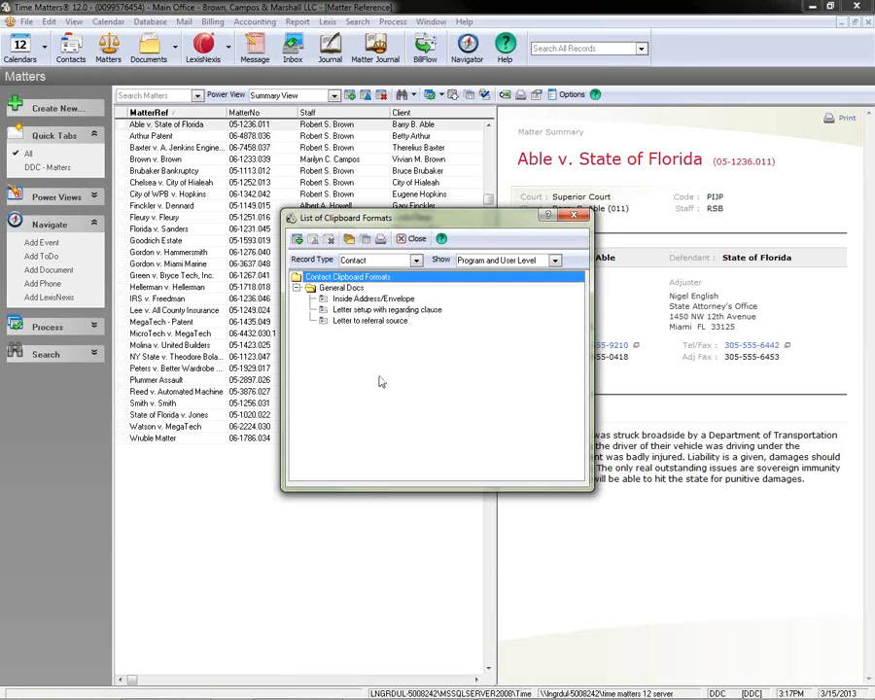
{"action": "left_click", "coordinate": [296, 289]}
{"action": "left_click", "coordinate": [296, 288]}
Add a program-level folder named "Collection Memos" to the Contact clipboard formats and collapse the General Docs folder.
{"action": "left_click", "coordinate": [349, 240]}
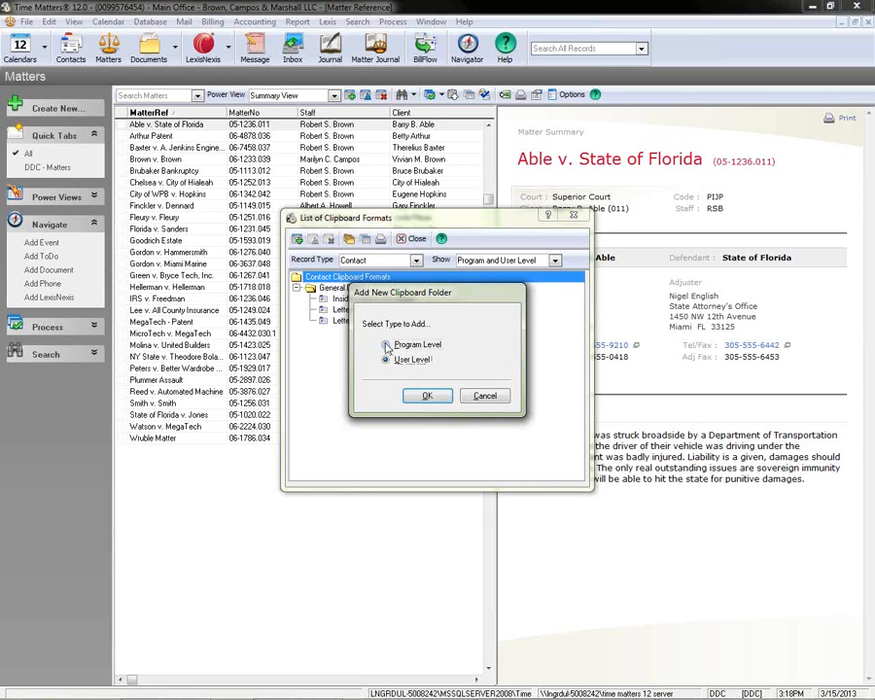
{"action": "left_click", "coordinate": [386, 348]}
{"action": "left_click", "coordinate": [423, 397]}
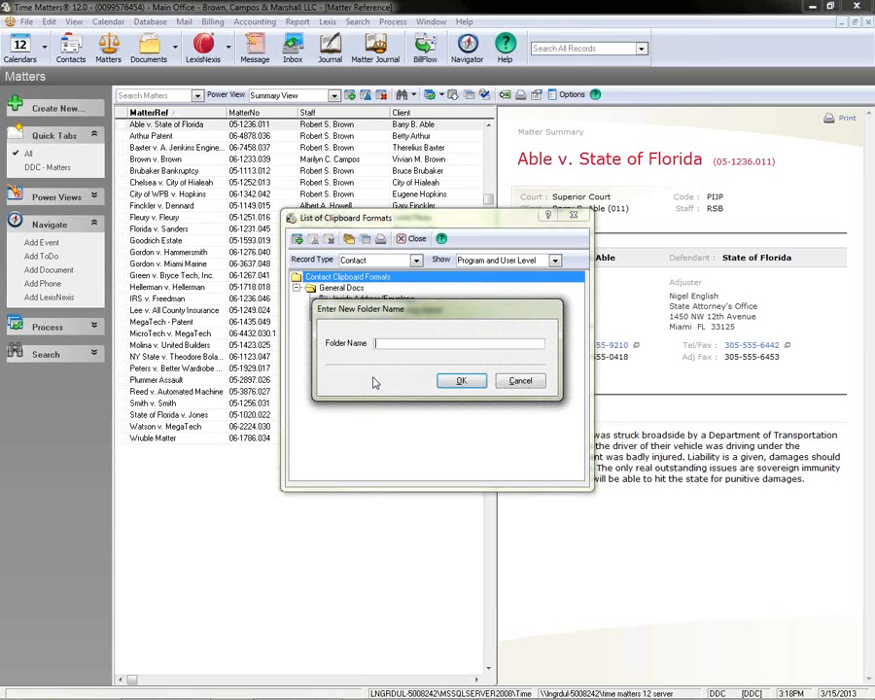
{"action": "type", "text": "Collection Memos"}
{"action": "left_click", "coordinate": [462, 380]}
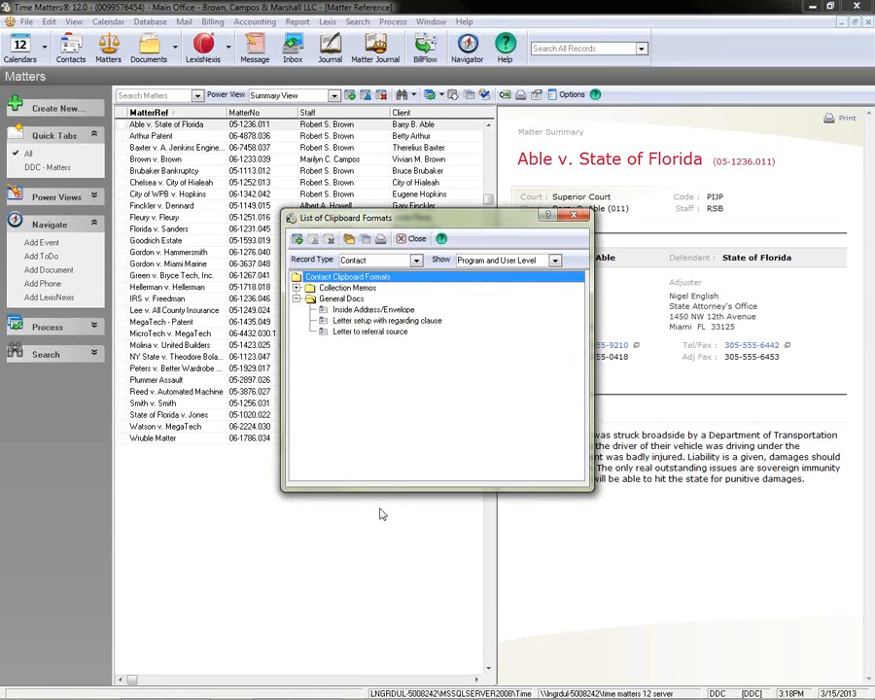
{"action": "left_click", "coordinate": [296, 298]}
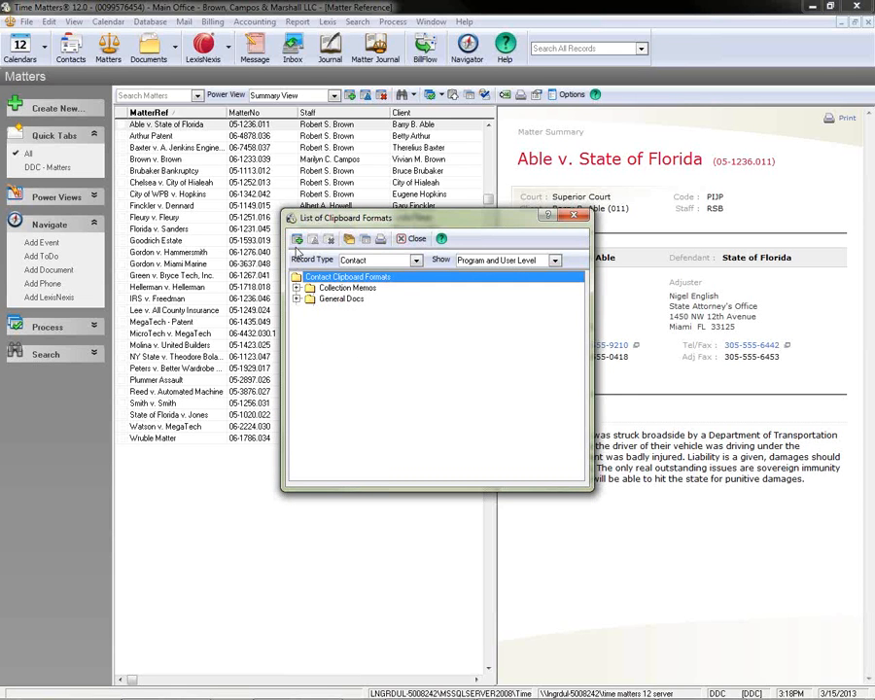
Start a new program-level Contact clipboard format and enlarge its editing window.
{"action": "left_click", "coordinate": [298, 240]}
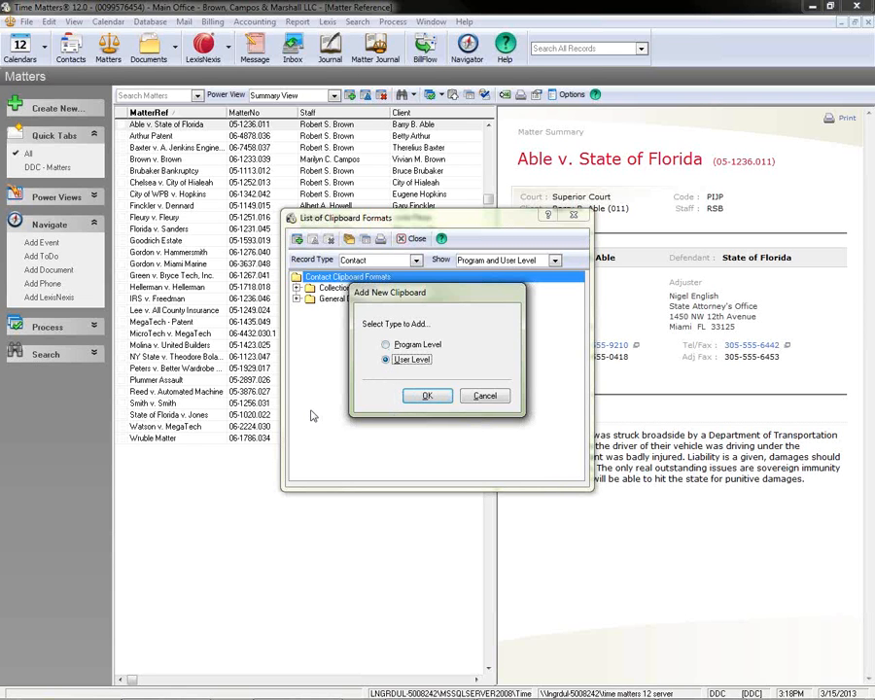
{"action": "left_click", "coordinate": [385, 344]}
{"action": "left_click", "coordinate": [422, 399]}
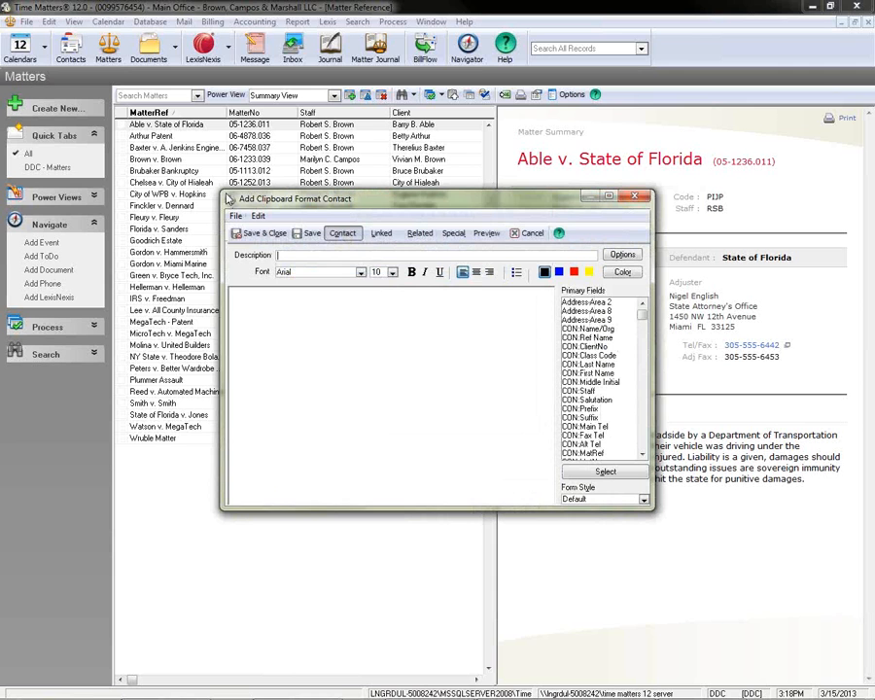
{"action": "left_click_drag", "start_coordinate": [221, 191], "coordinate": [127, 97]}
{"action": "left_click_drag", "start_coordinate": [653, 508], "coordinate": [809, 660]}
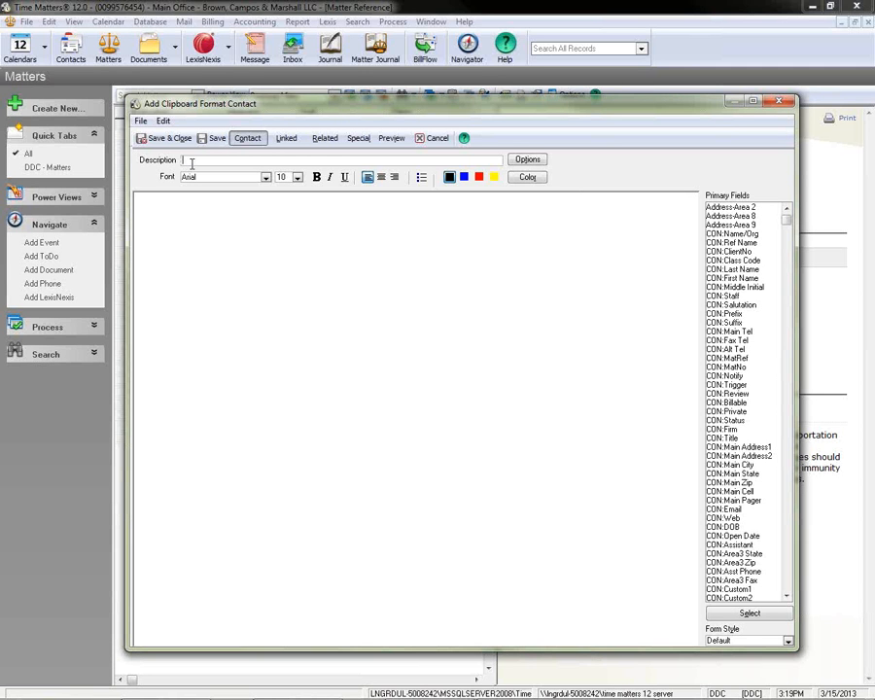
Describe the clipboard format as "Collection email" and place the cursor in its empty body.
{"action": "type", "text": "Collection emaik"}
{"action": "key", "text": "BackSpace"}
{"action": "type", "text": "l"}
{"action": "left_click", "coordinate": [163, 222]}
Define a custom light turquoise color (red 124, green 241, blue 238) and apply it as the text color.
{"action": "left_click", "coordinate": [530, 178]}
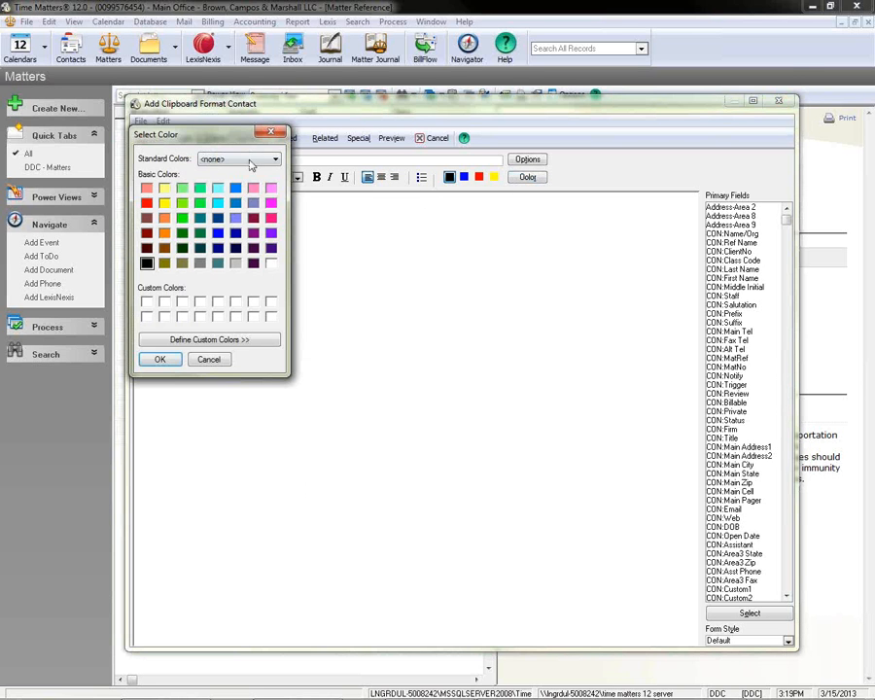
{"action": "left_click", "coordinate": [194, 338]}
{"action": "left_click", "coordinate": [365, 209]}
{"action": "left_click", "coordinate": [324, 183]}
{"action": "left_click", "coordinate": [377, 161]}
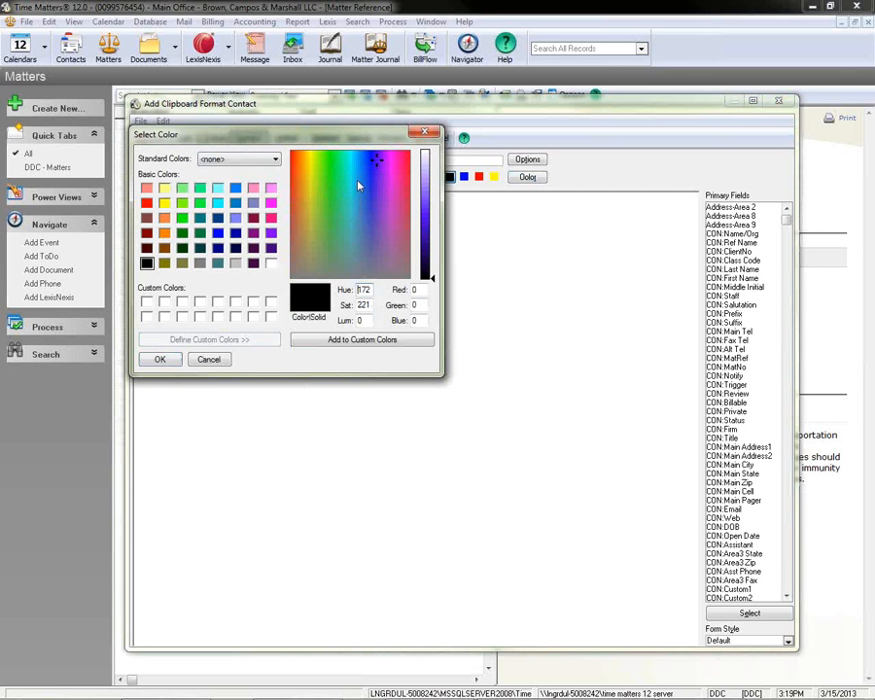
{"action": "left_click", "coordinate": [348, 177]}
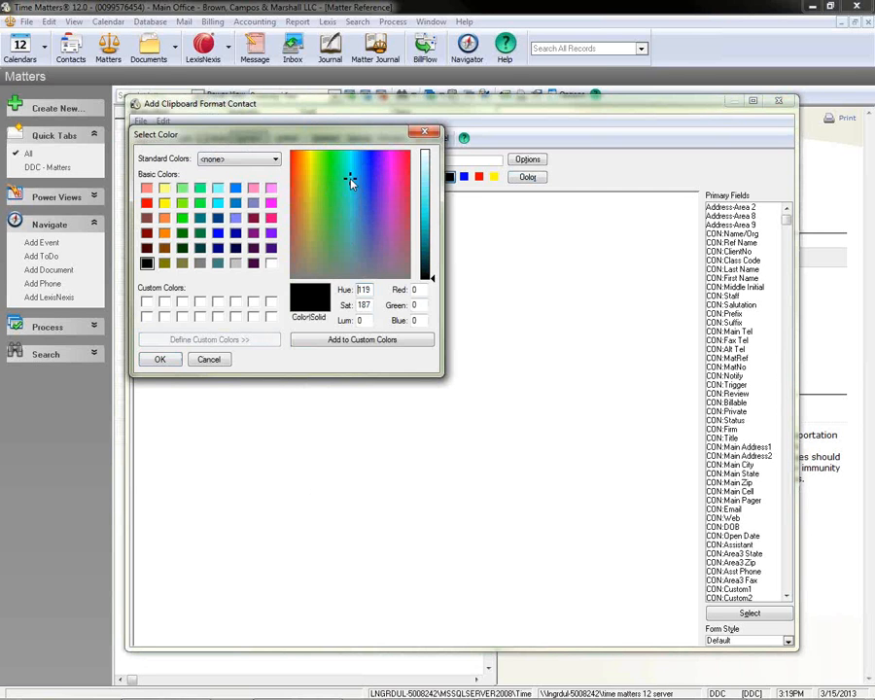
{"action": "left_click", "coordinate": [349, 340]}
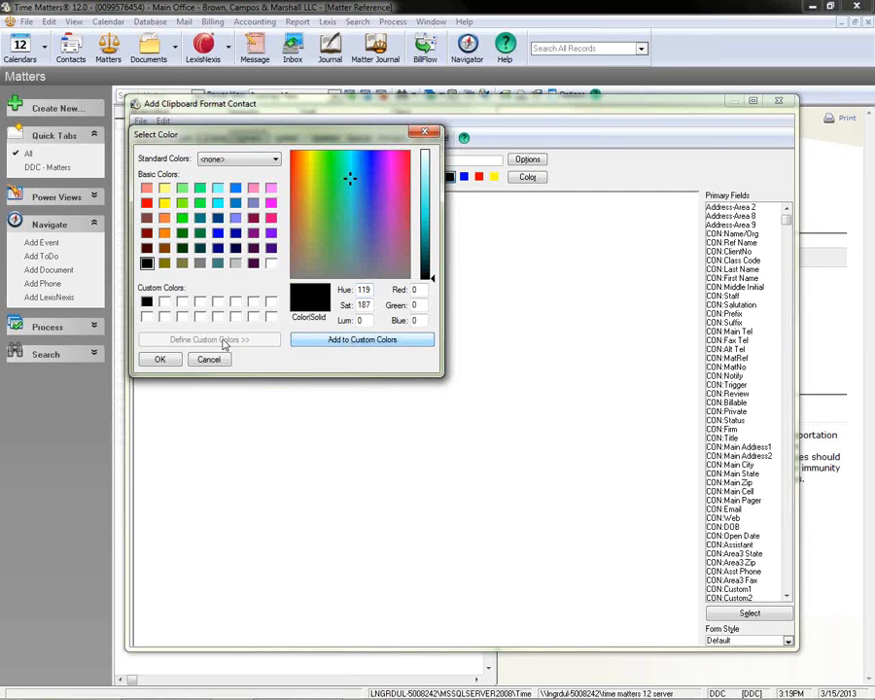
{"action": "left_click", "coordinate": [349, 174]}
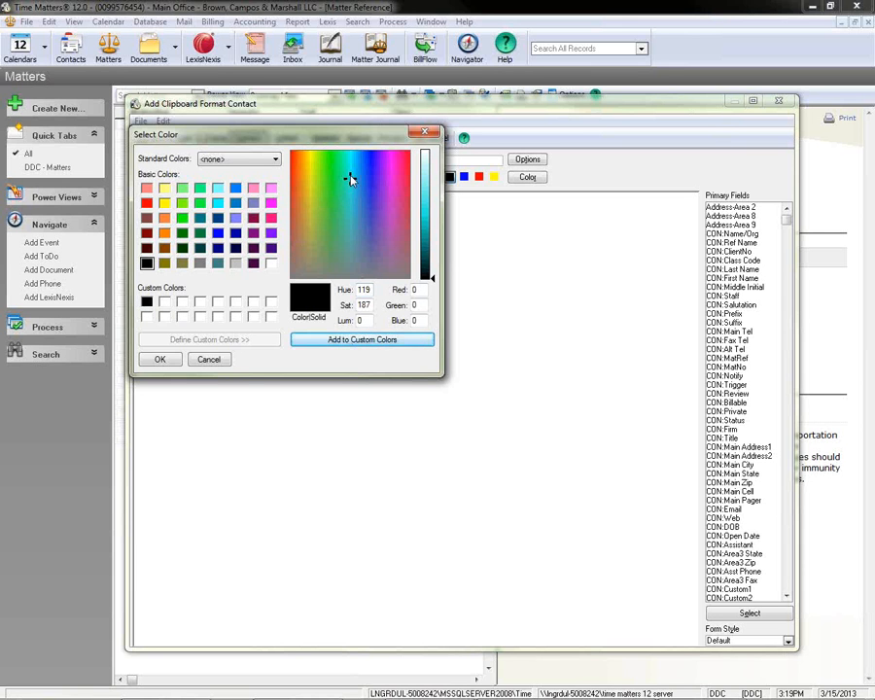
{"action": "left_click", "coordinate": [431, 185]}
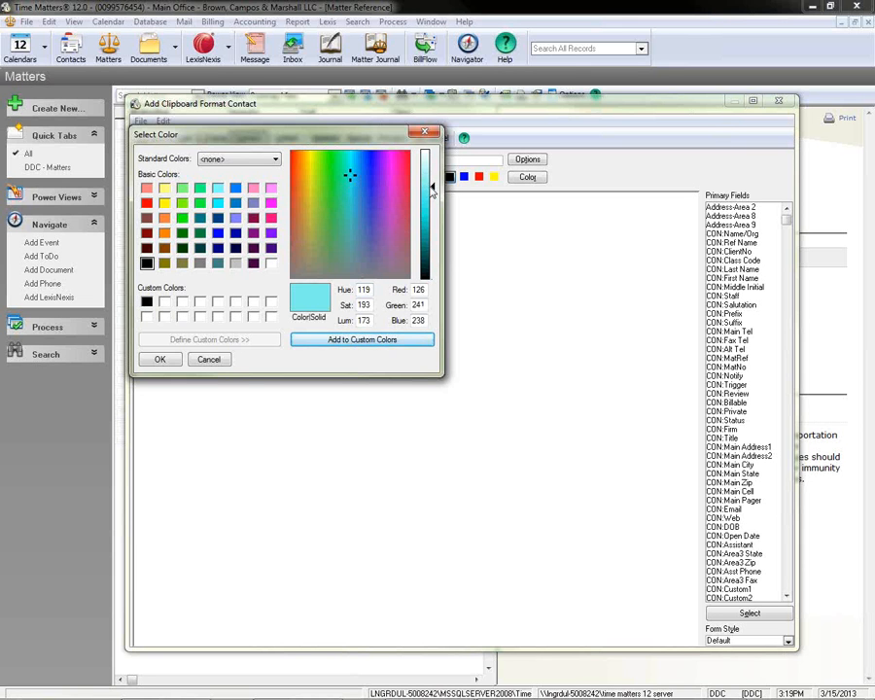
{"action": "left_click", "coordinate": [334, 340]}
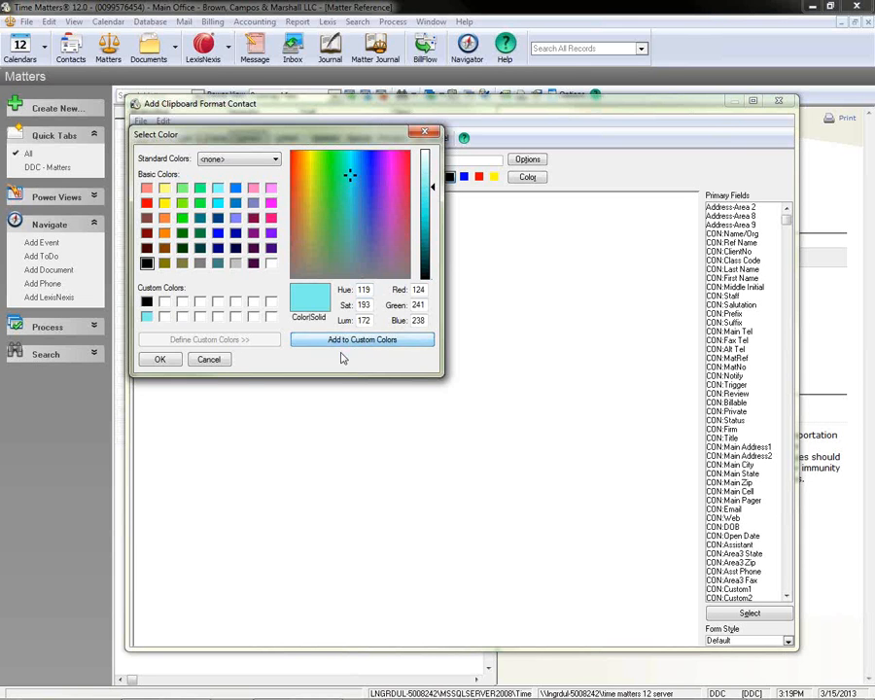
{"action": "left_click", "coordinate": [156, 361]}
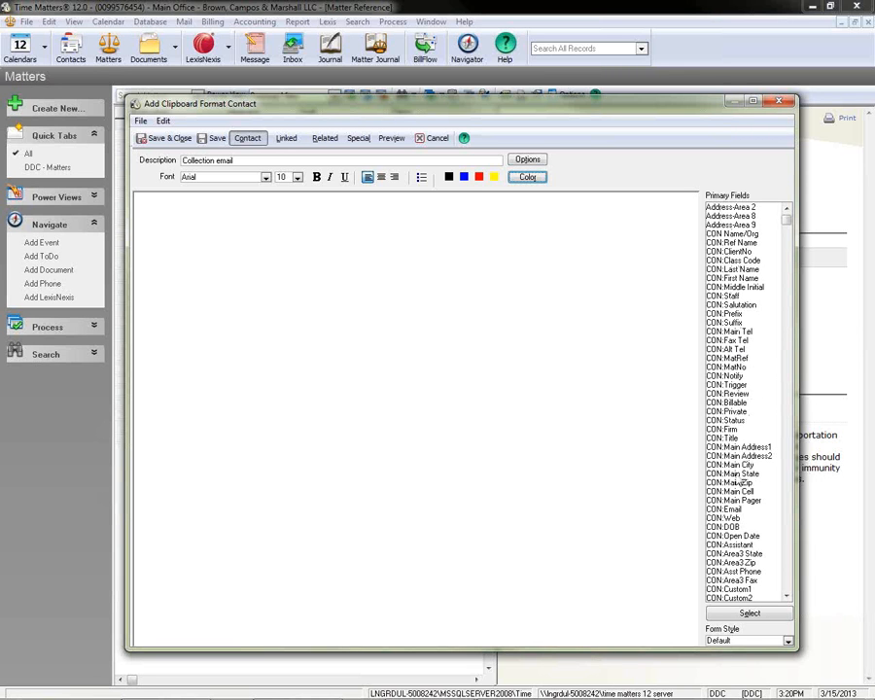
Review the contact fields, the linked fields under MatterRef, and the record types offered for related fields.
{"action": "mouse_move", "coordinate": [785, 218]}
{"action": "left_mouse_down"}
{"action": "mouse_move", "coordinate": [787, 583]}
{"action": "mouse_move", "coordinate": [786, 216]}
{"action": "left_mouse_up"}
{"action": "left_click", "coordinate": [285, 139]}
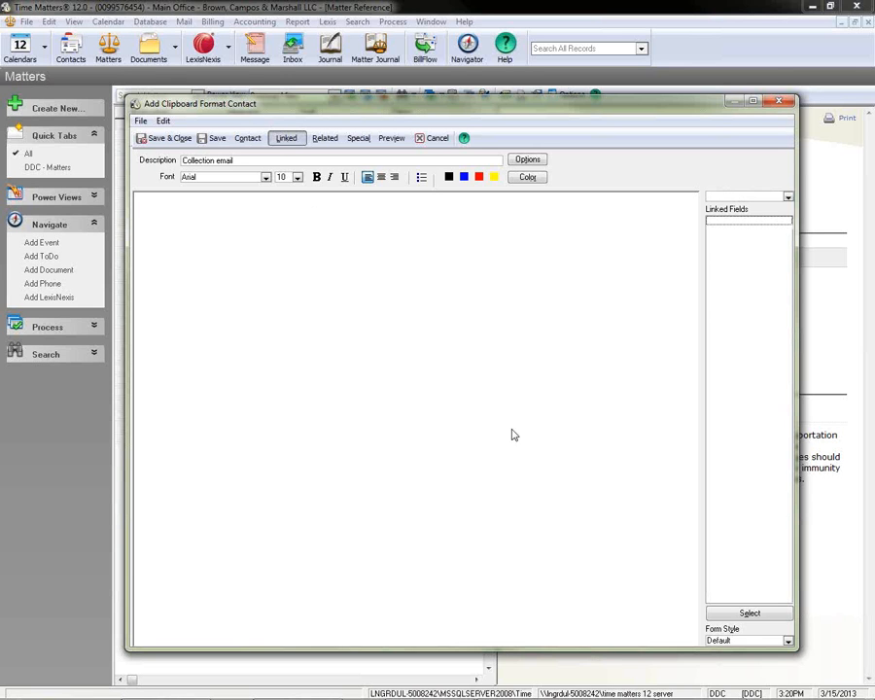
{"action": "left_click", "coordinate": [787, 198]}
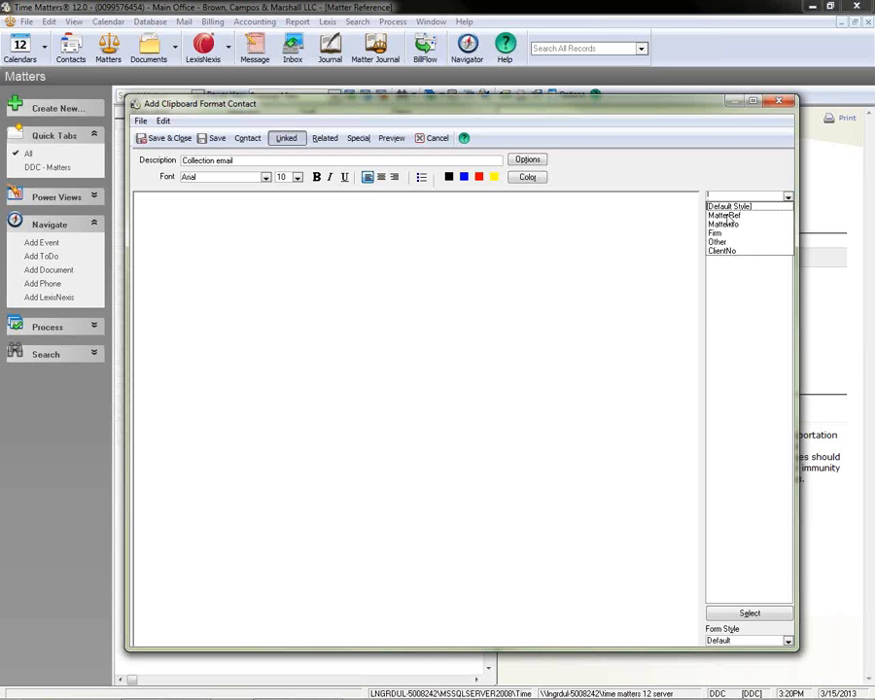
{"action": "left_click", "coordinate": [723, 216]}
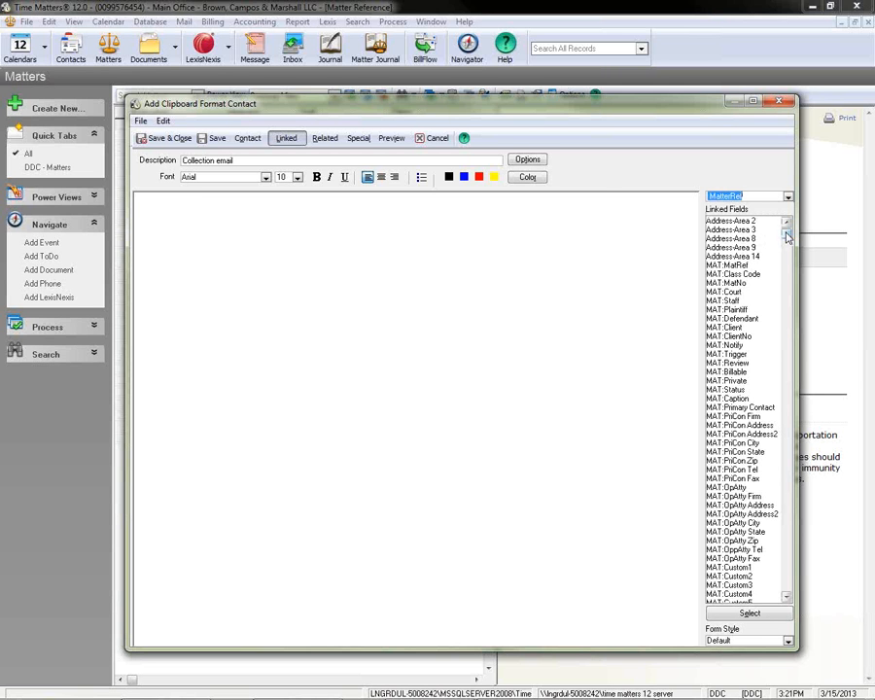
{"action": "left_click_drag", "start_coordinate": [786, 234], "coordinate": [787, 496]}
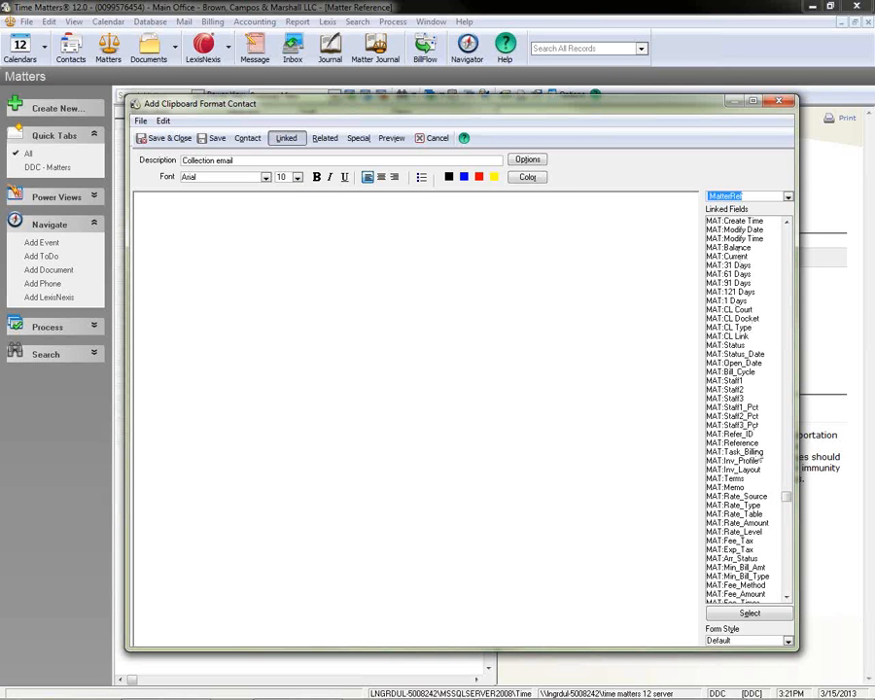
{"action": "left_click_drag", "start_coordinate": [787, 495], "coordinate": [785, 235]}
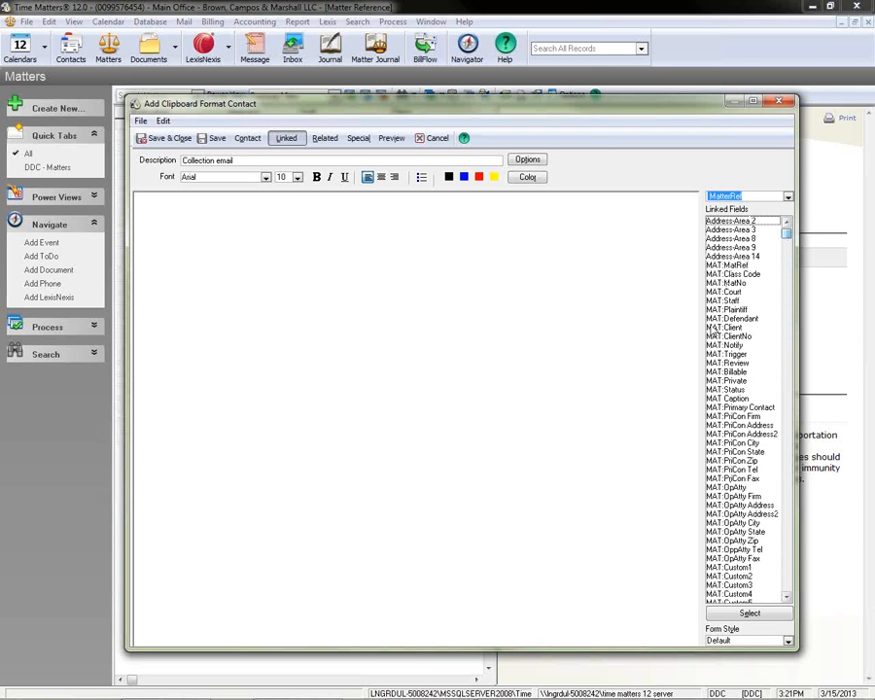
{"action": "left_click", "coordinate": [326, 139]}
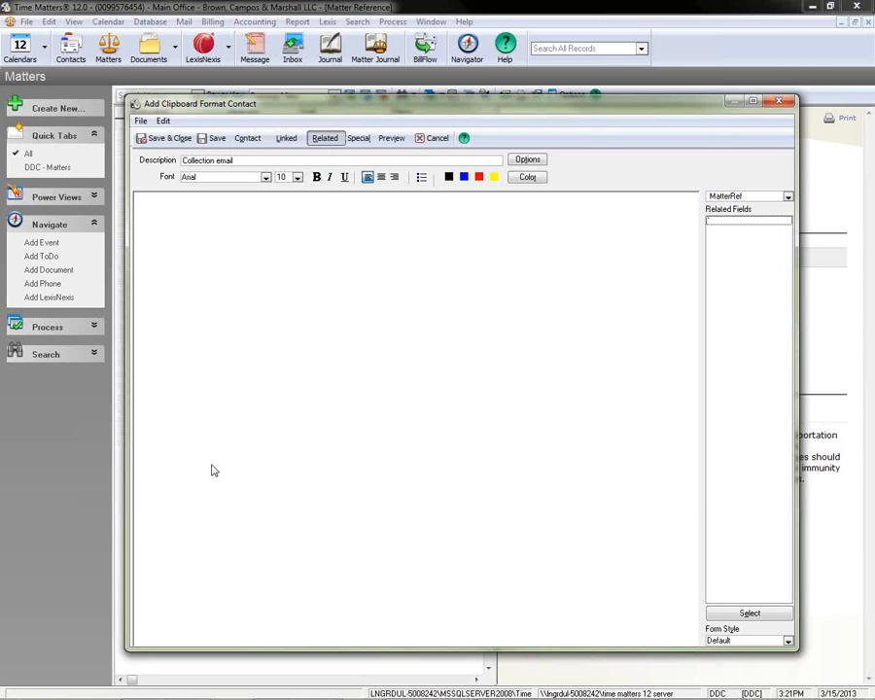
{"action": "left_click", "coordinate": [787, 197]}
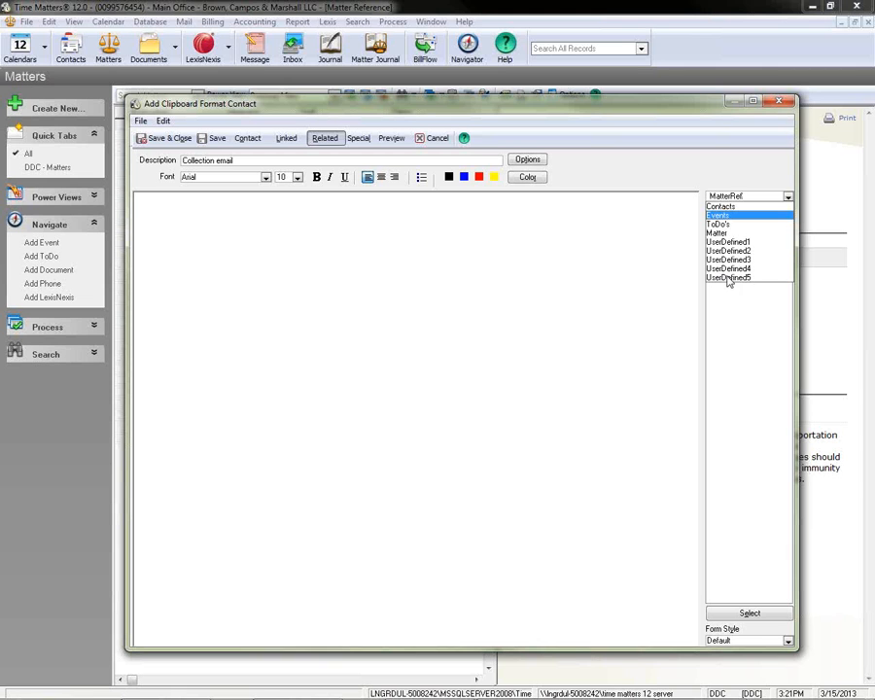
{"action": "left_click", "coordinate": [394, 464]}
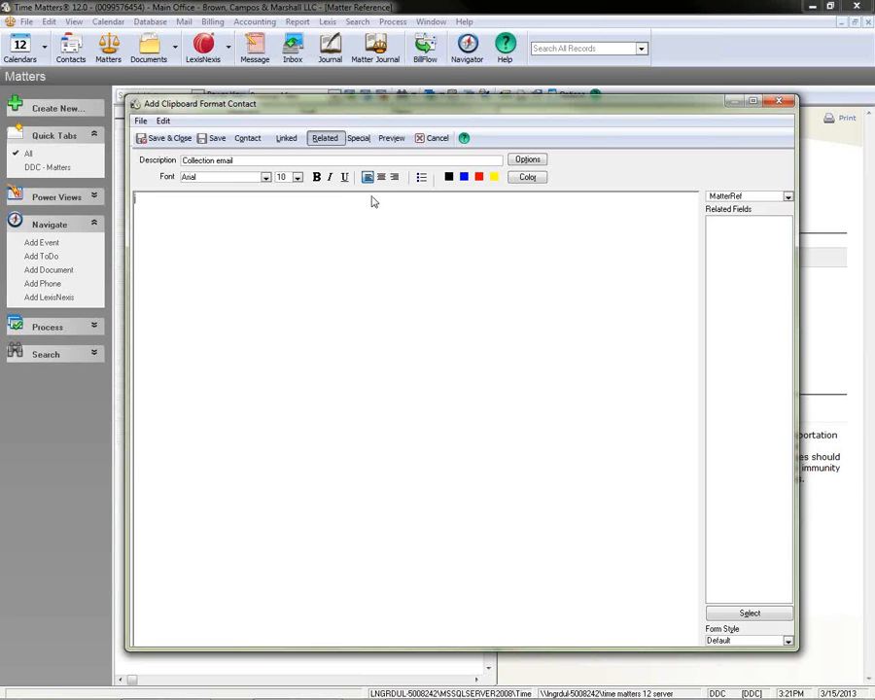
Insert the TODAY3 date code at the start of the format body, color it black, and add line breaks below it.
{"action": "left_click", "coordinate": [358, 138]}
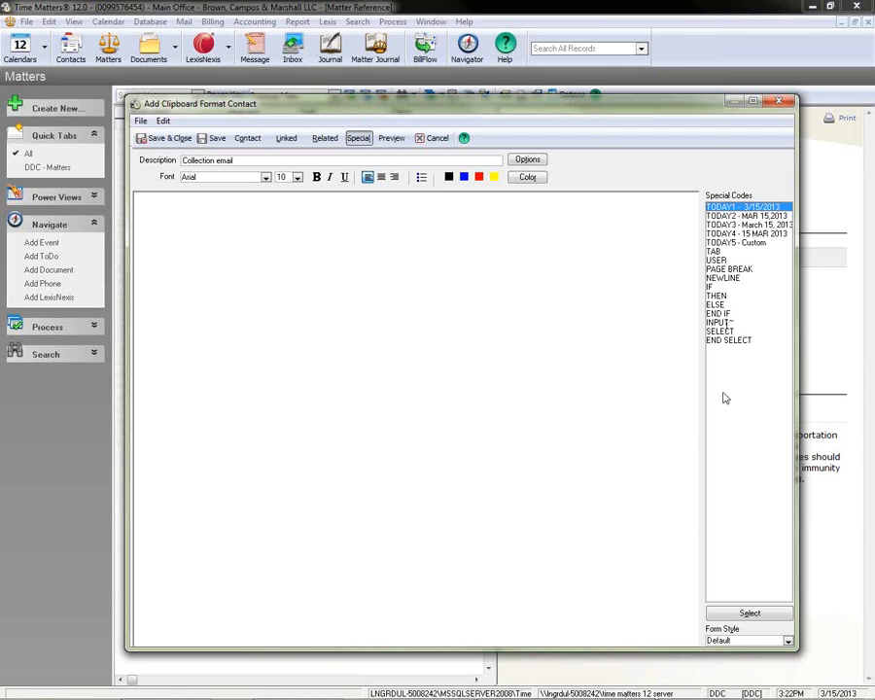
{"action": "left_click", "coordinate": [719, 321]}
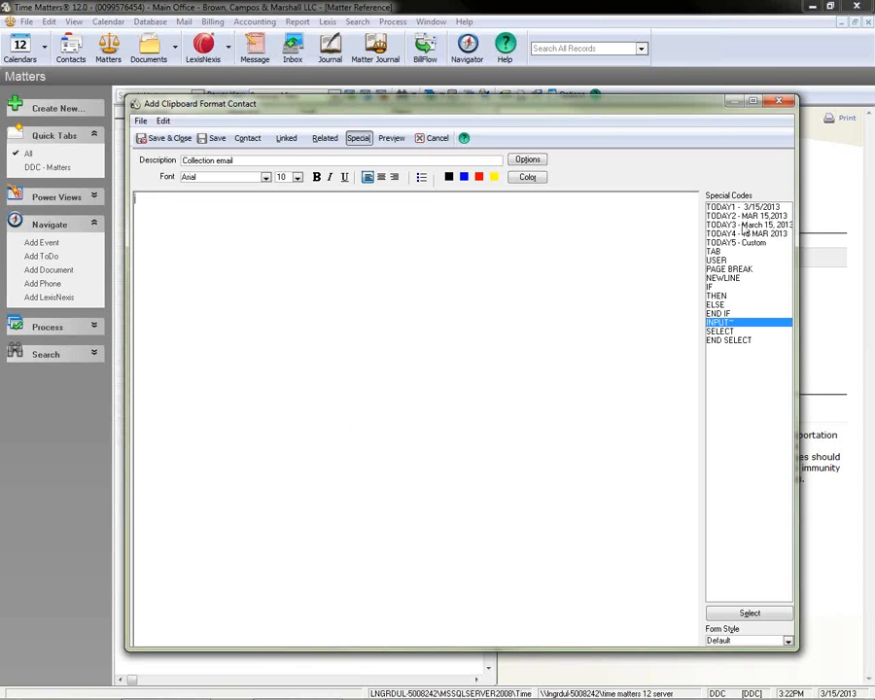
{"action": "double_click", "coordinate": [744, 224]}
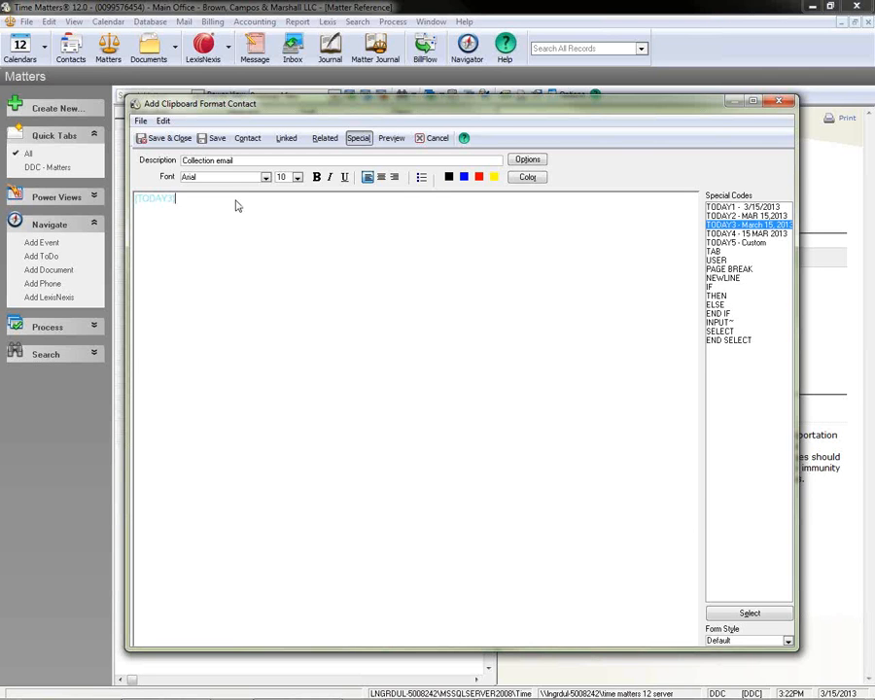
{"action": "double_click", "coordinate": [170, 198]}
{"action": "left_click", "coordinate": [448, 176]}
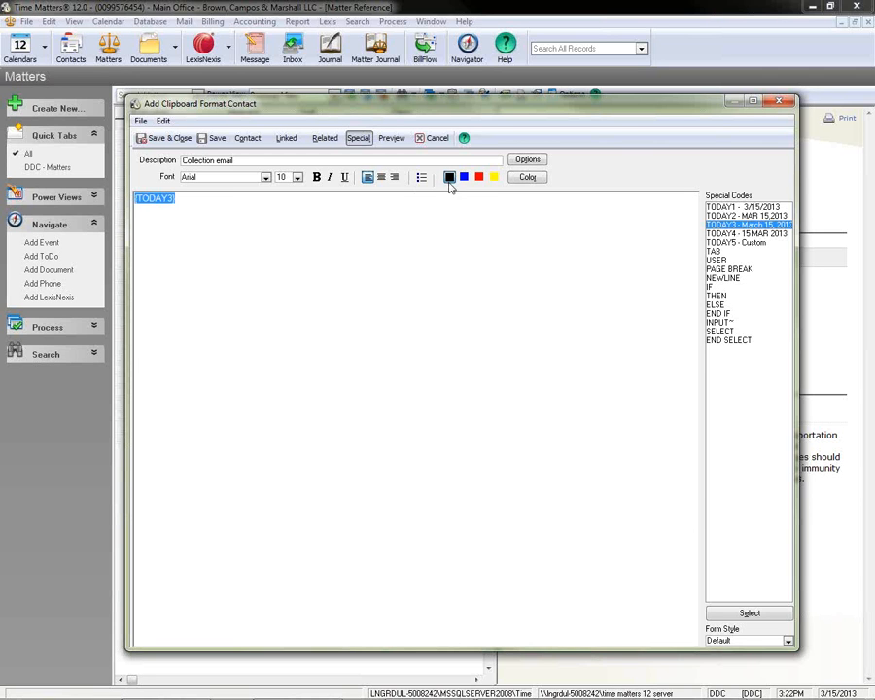
{"action": "left_click", "coordinate": [193, 202]}
{"action": "key", "text": "Return"}
Below the date, insert the contact's First Name and Last Name fields on one line, followed by Main Address1 and Main Address2 on separate lines.
{"action": "left_click", "coordinate": [247, 138]}
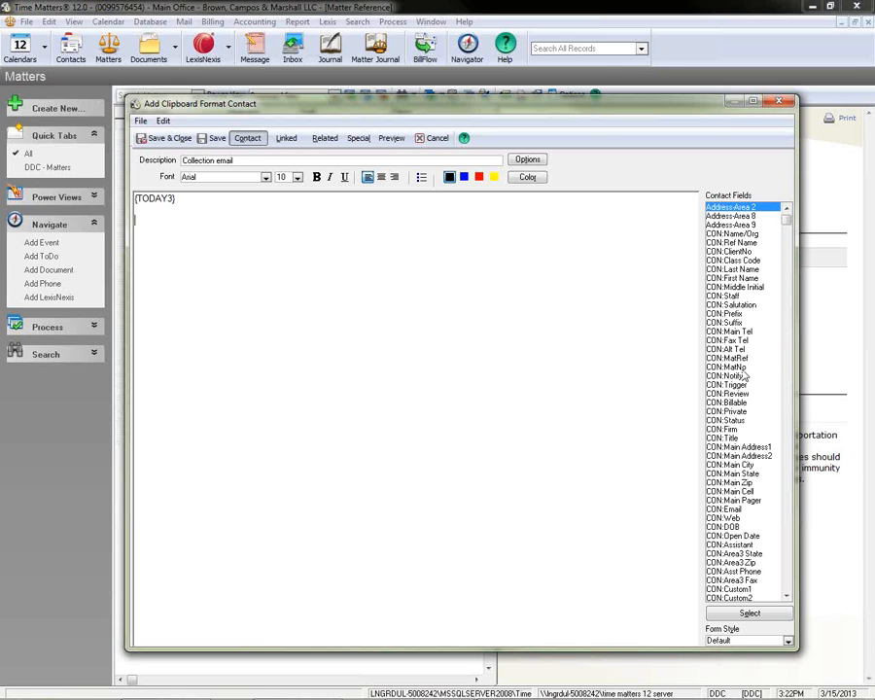
{"action": "double_click", "coordinate": [732, 279]}
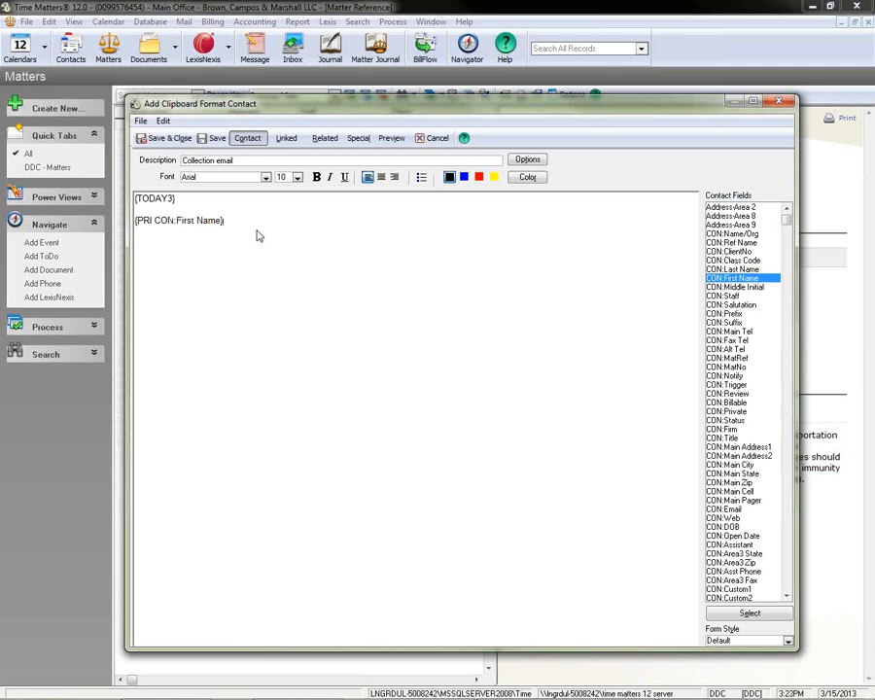
{"action": "double_click", "coordinate": [732, 269]}
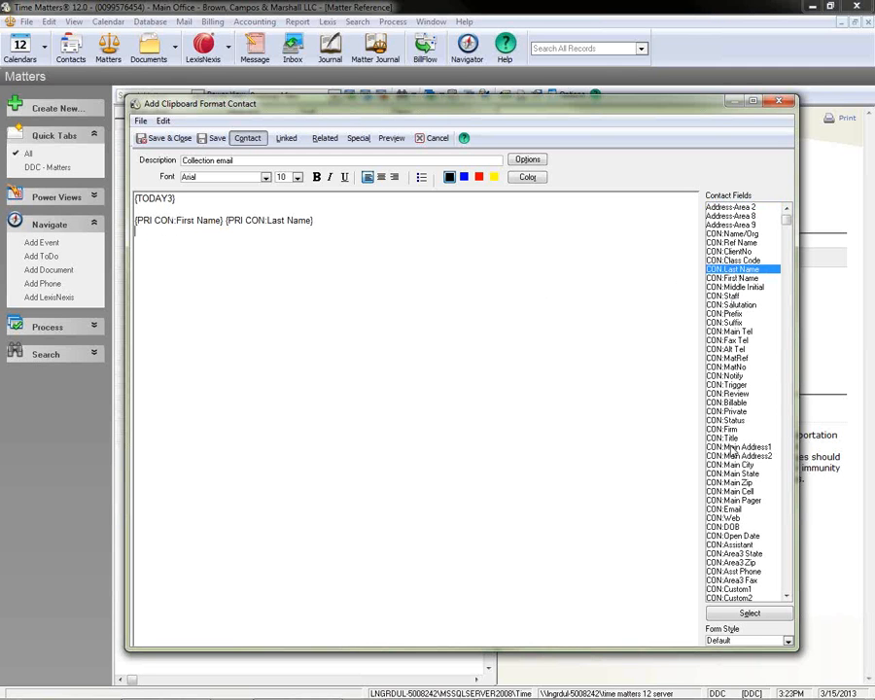
{"action": "double_click", "coordinate": [736, 447]}
{"action": "key", "text": "Return"}
{"action": "double_click", "coordinate": [735, 456]}
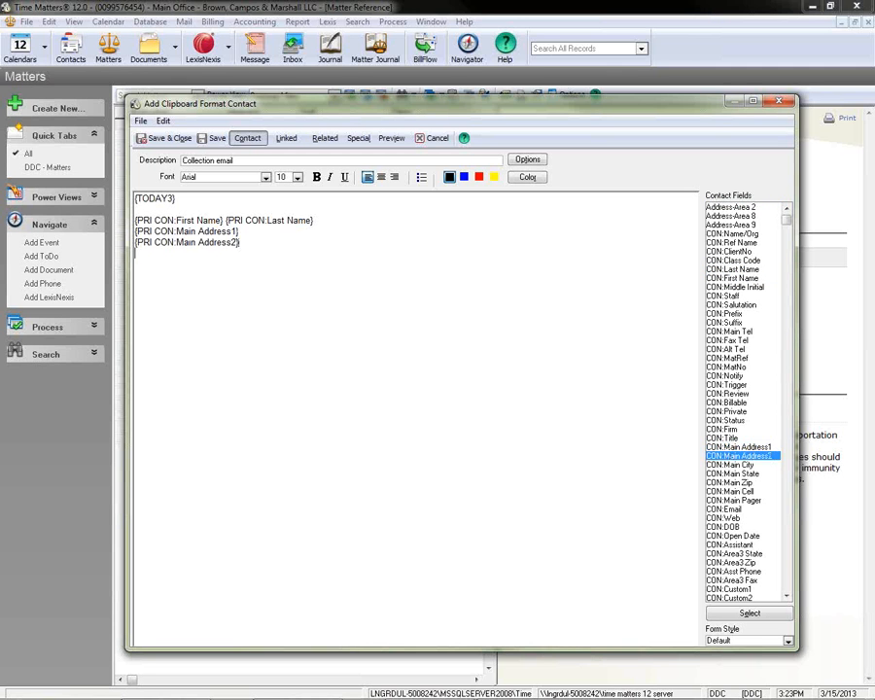
Add a line with the contact's Main City, Main State and Main Zip fields, with a comma after the city.
{"action": "double_click", "coordinate": [732, 465]}
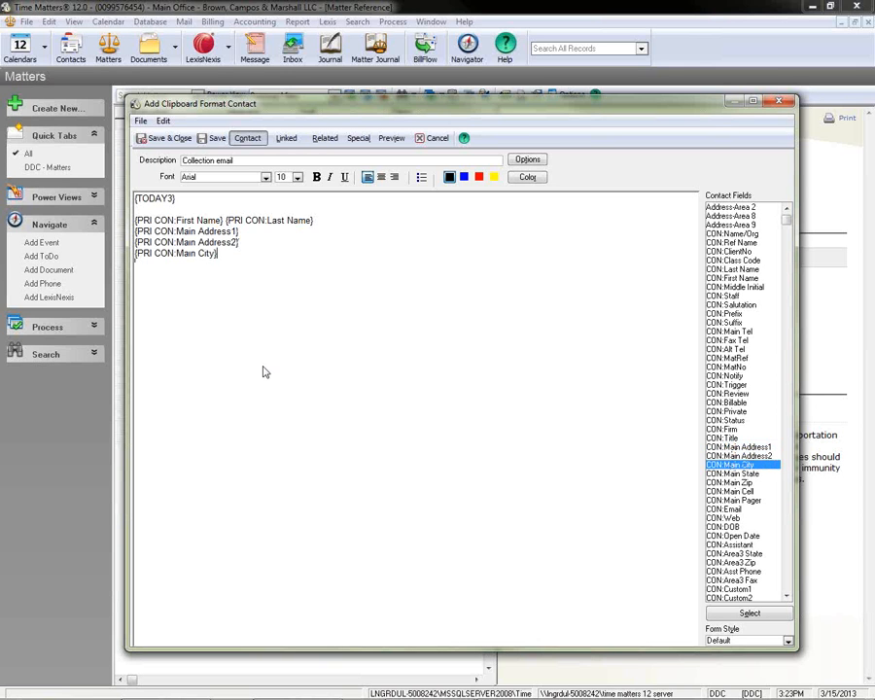
{"action": "type", "text": ","}
{"action": "double_click", "coordinate": [744, 474]}
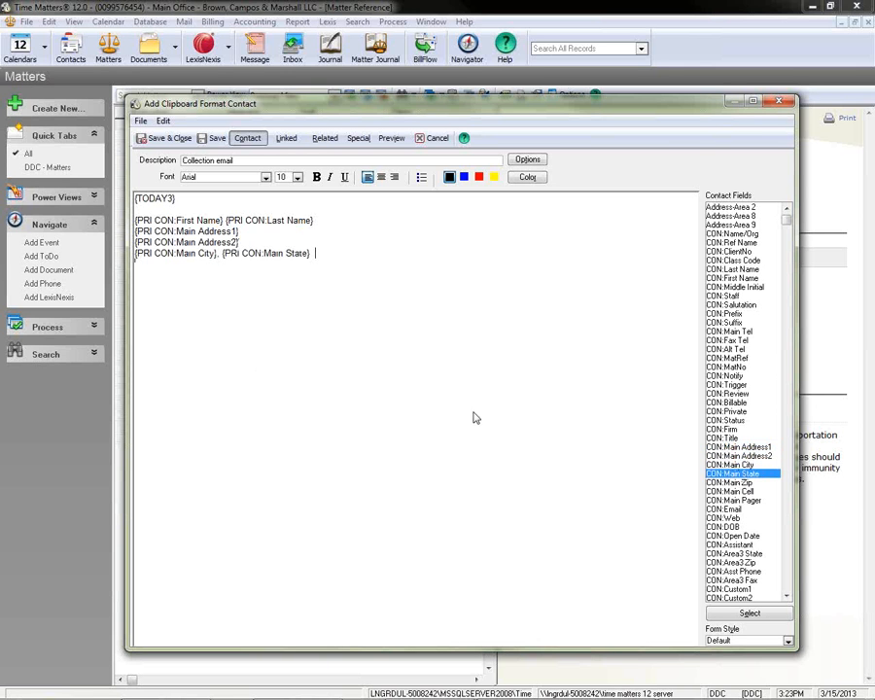
{"action": "left_click", "coordinate": [733, 481]}
{"action": "double_click", "coordinate": [736, 483]}
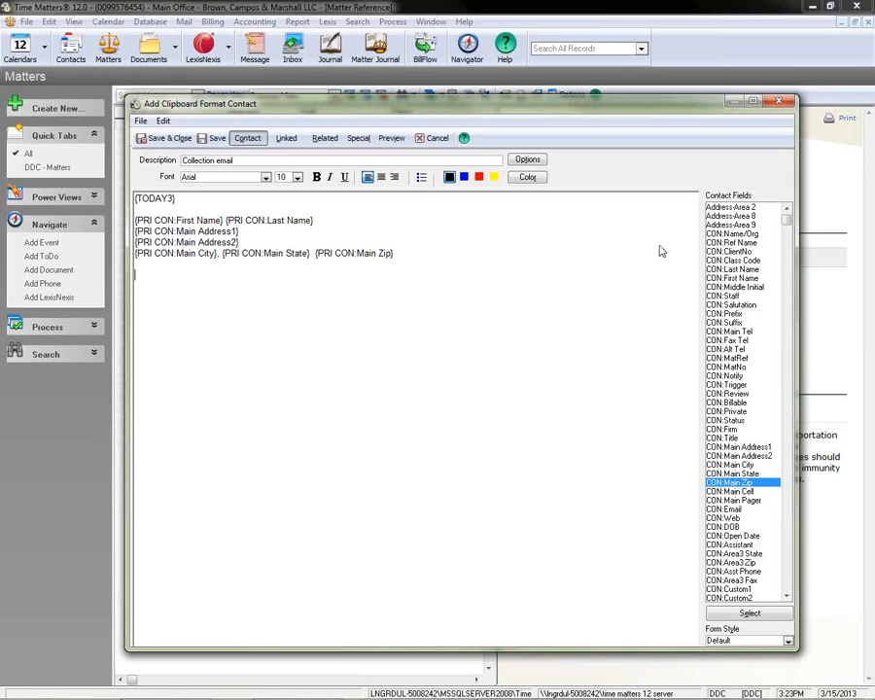
Insert the contact's Salutation field, then begin the body with "Our records indicate your account is past due. Please remit".
{"action": "double_click", "coordinate": [736, 304]}
{"action": "key", "text": "Return"}
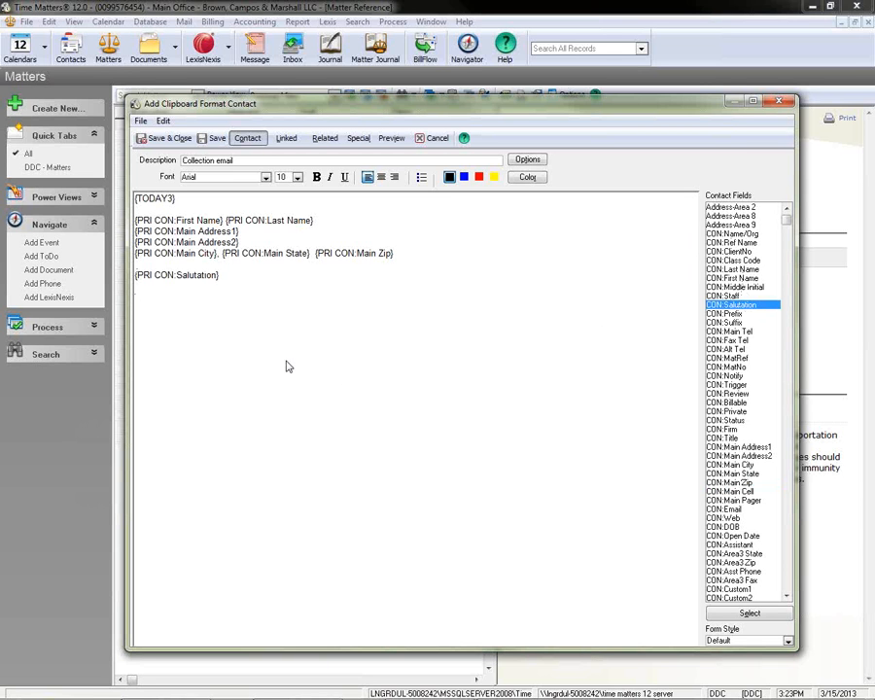
{"action": "type", "text": "Our records indicate your "}
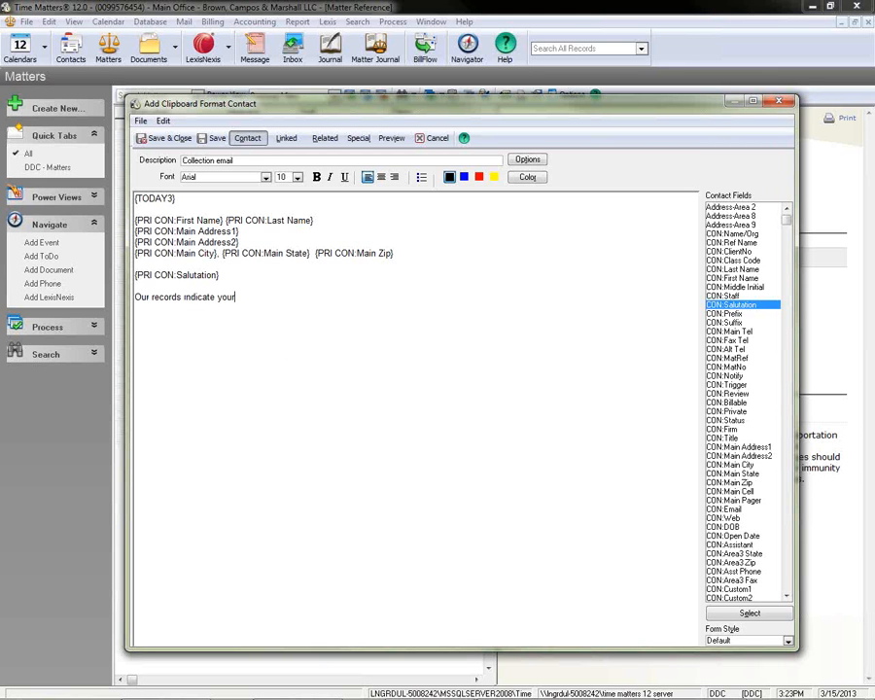
{"action": "type", "text": "account is past due.  Please remit"}
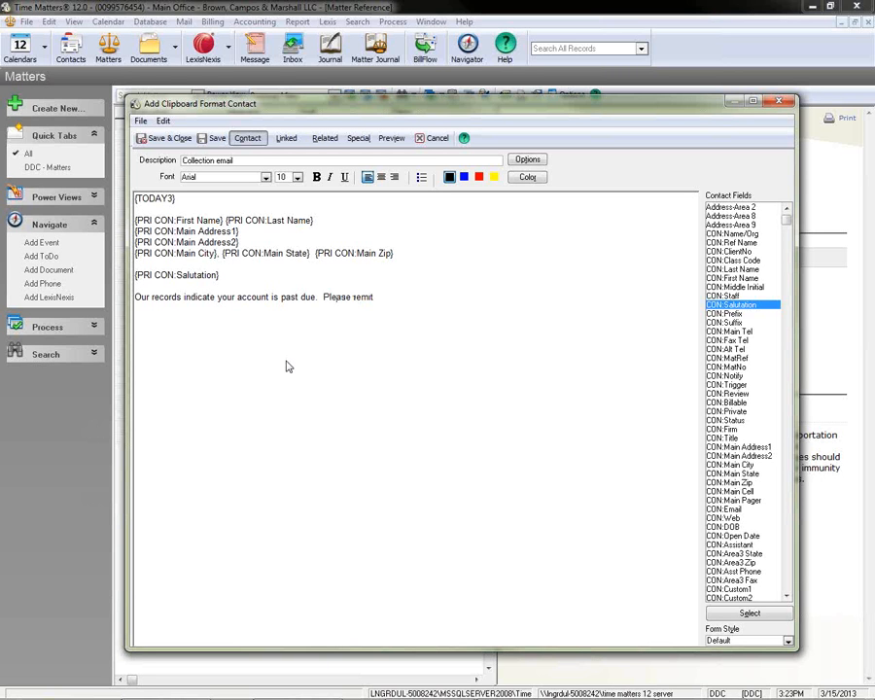
After "Please remit", insert an INPUT~ code with the prompt text "Type in amount past due including the dollar sign.".
{"action": "left_click", "coordinate": [331, 255]}
{"action": "left_click", "coordinate": [359, 139]}
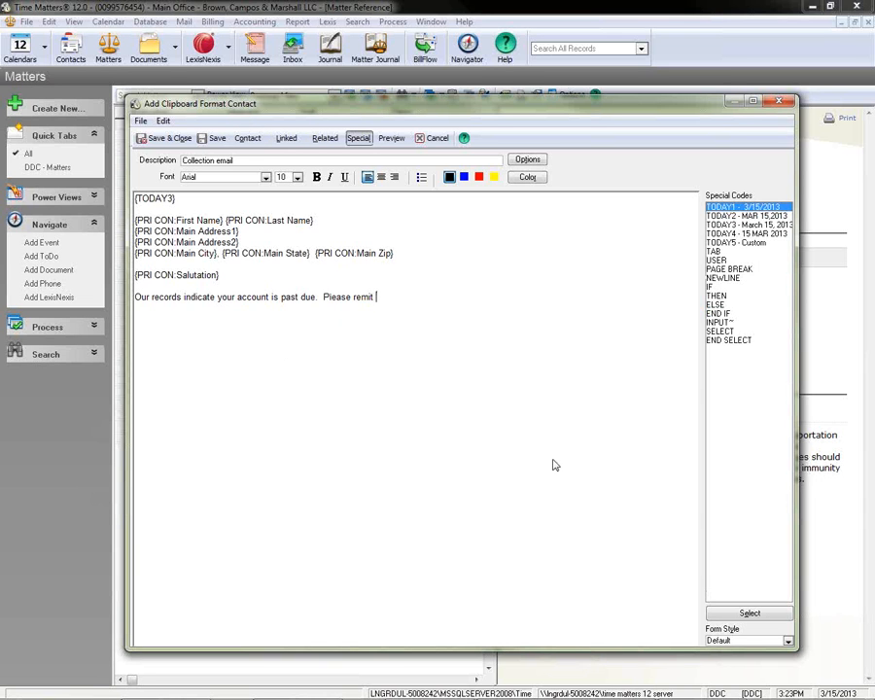
{"action": "left_click", "coordinate": [731, 322]}
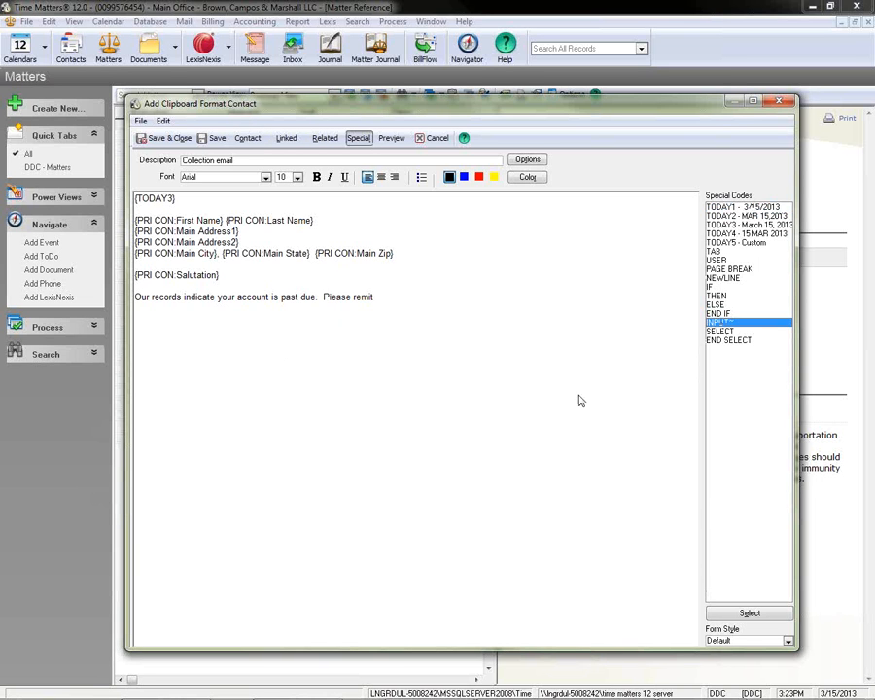
{"action": "double_click", "coordinate": [733, 327]}
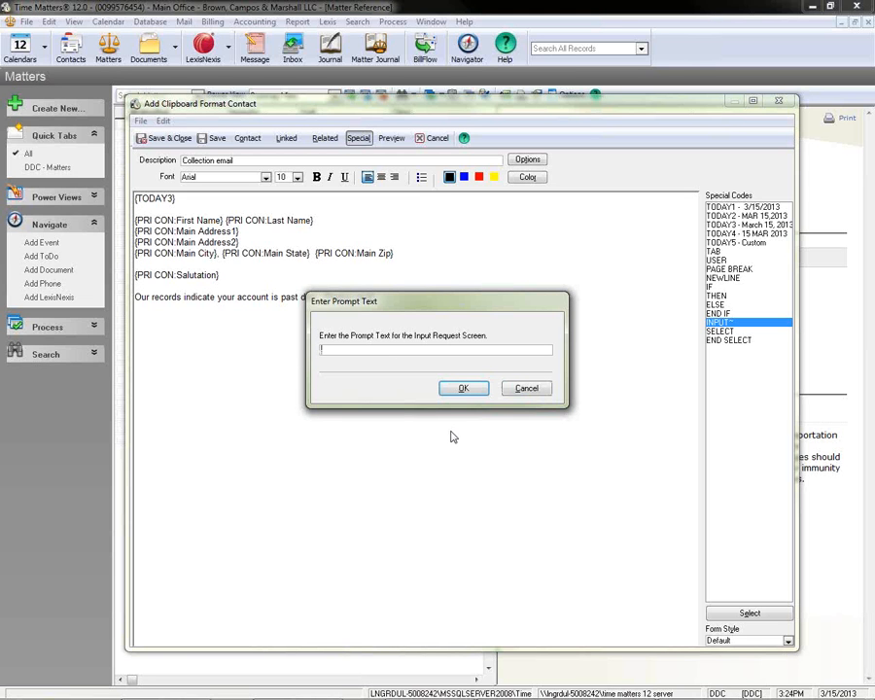
{"action": "type", "text": "Type in amount past due including teh do"}
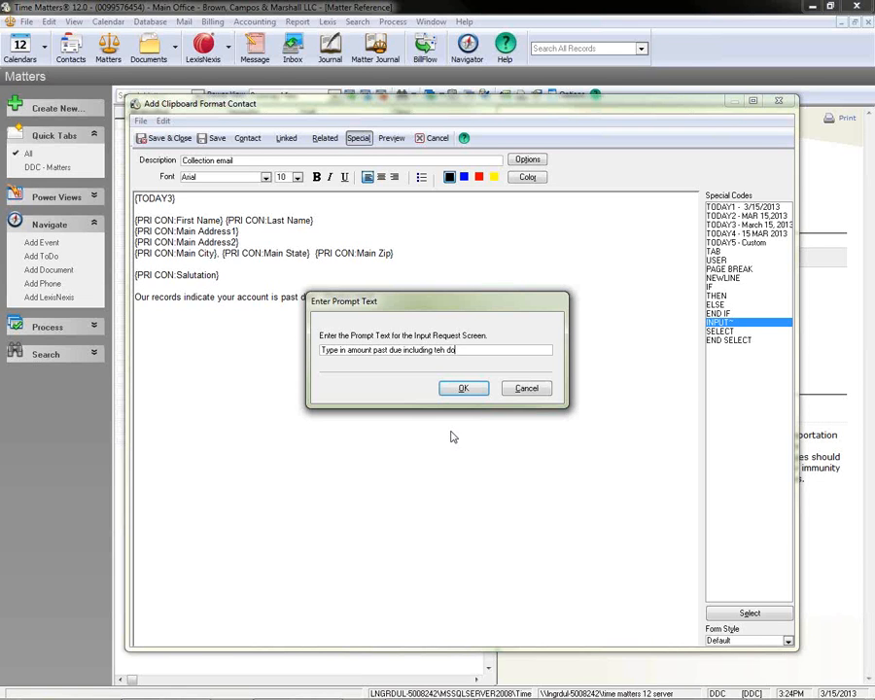
{"action": "key", "text": "BackSpace"}
{"action": "key", "text": "BackSpace"}
{"action": "key", "text": "BackSpace"}
{"action": "key", "text": "BackSpace"}
{"action": "key", "text": "BackSpace"}
{"action": "type", "text": "he dollar sign"}
{"action": "left_click", "coordinate": [465, 389]}
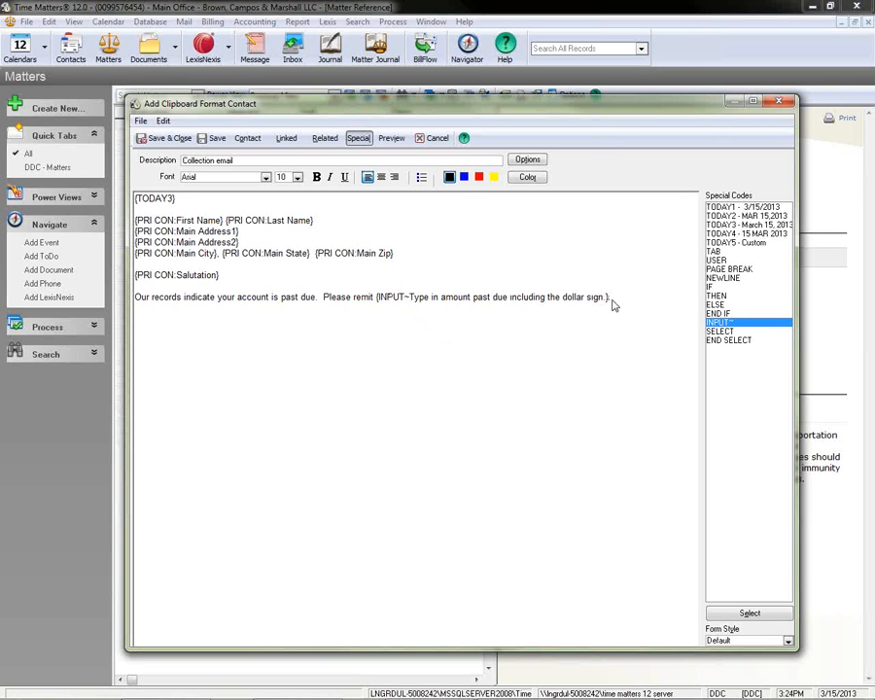
Color the INPUT~ code in the body sentence red.
{"action": "left_click_drag", "start_coordinate": [612, 304], "coordinate": [374, 313]}
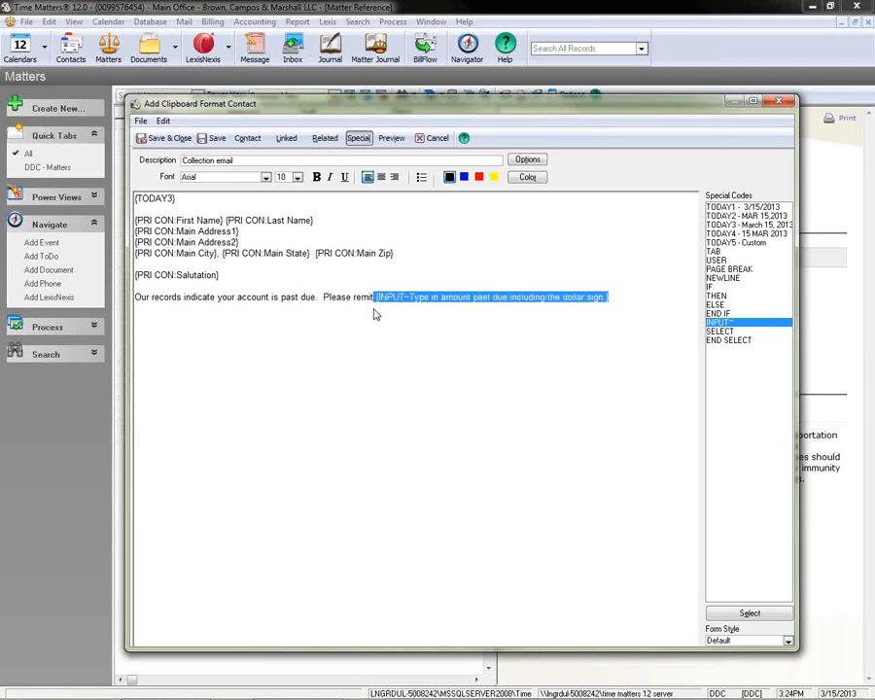
{"action": "left_click", "coordinate": [479, 177]}
{"action": "left_click", "coordinate": [625, 323]}
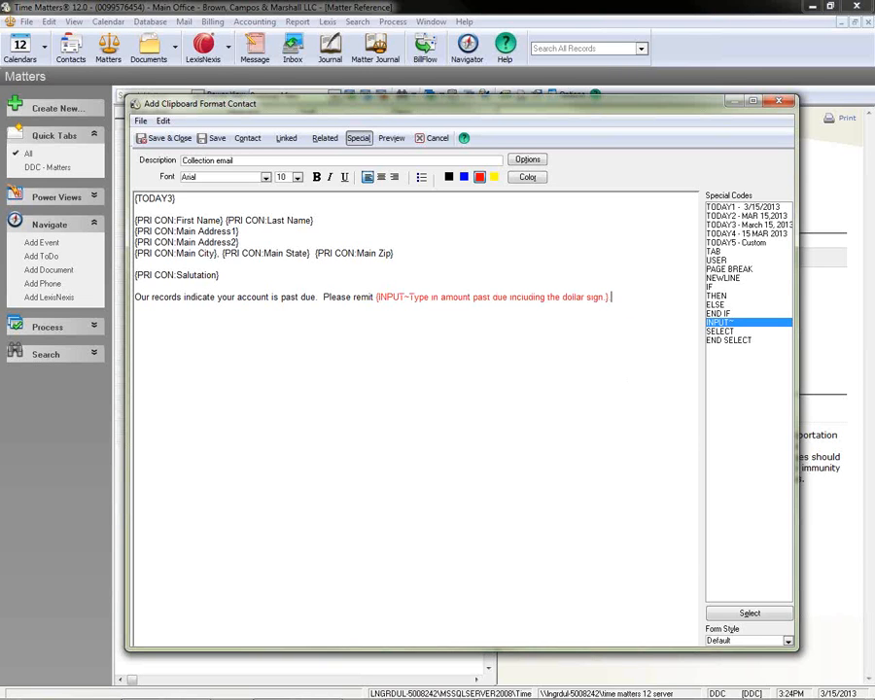
{"action": "left_click", "coordinate": [446, 178]}
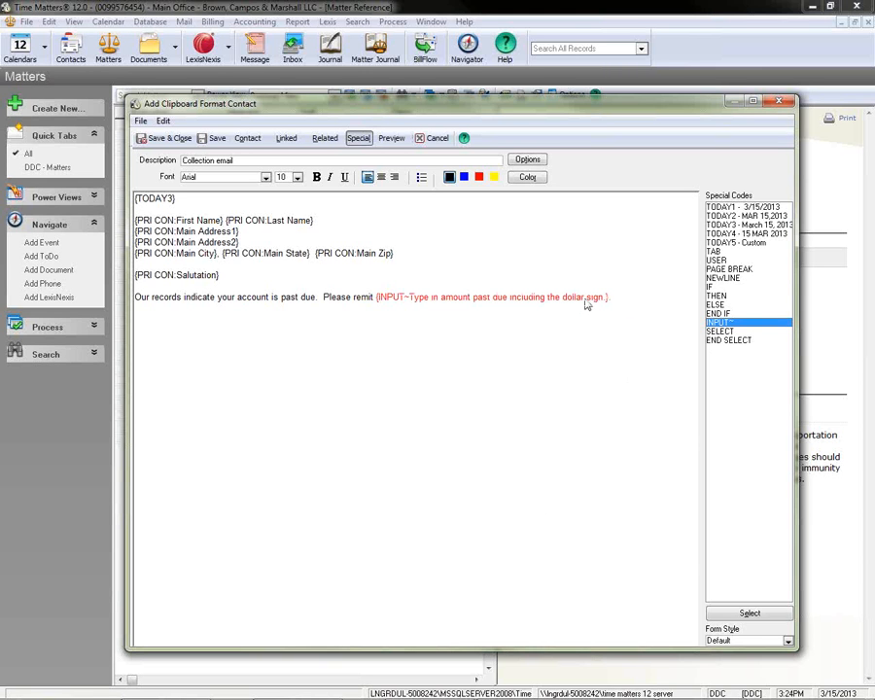
{"action": "left_click_drag", "start_coordinate": [607, 298], "coordinate": [625, 305]}
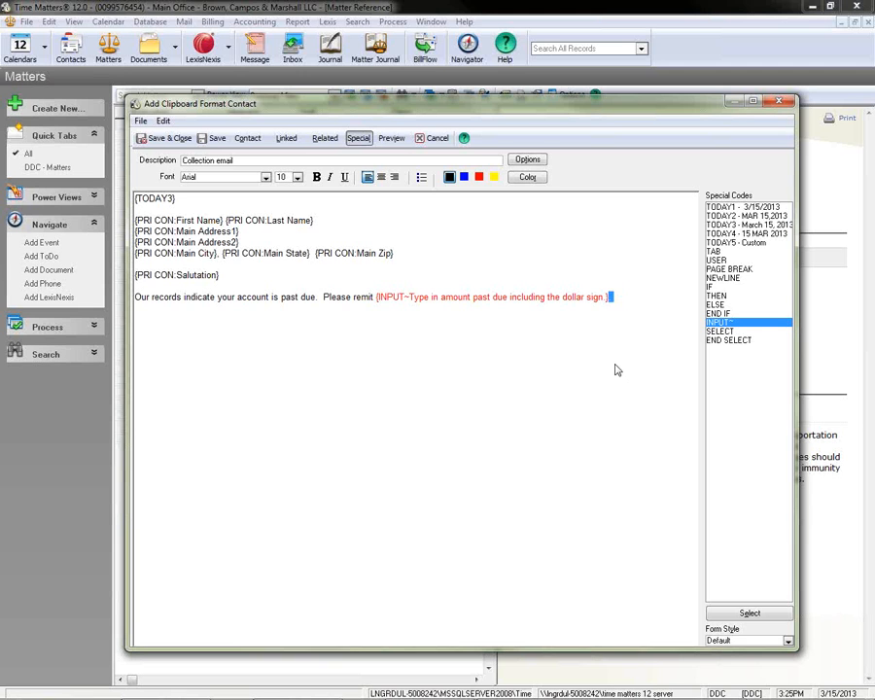
{"action": "left_click", "coordinate": [620, 394]}
{"action": "type", "text": "If"}
{"action": "key", "text": "BackSpace"}
{"action": "key", "text": "BackSpace"}
{"action": "key", "text": "BackSpace"}
{"action": "key", "text": "BackSpace"}
End the sentence with a black period and add "Please let us know if you have any questions." in black.
{"action": "left_click", "coordinate": [448, 176]}
{"action": "type", "text": "."}
{"action": "type", "text": "  Please let us know if you have any"}
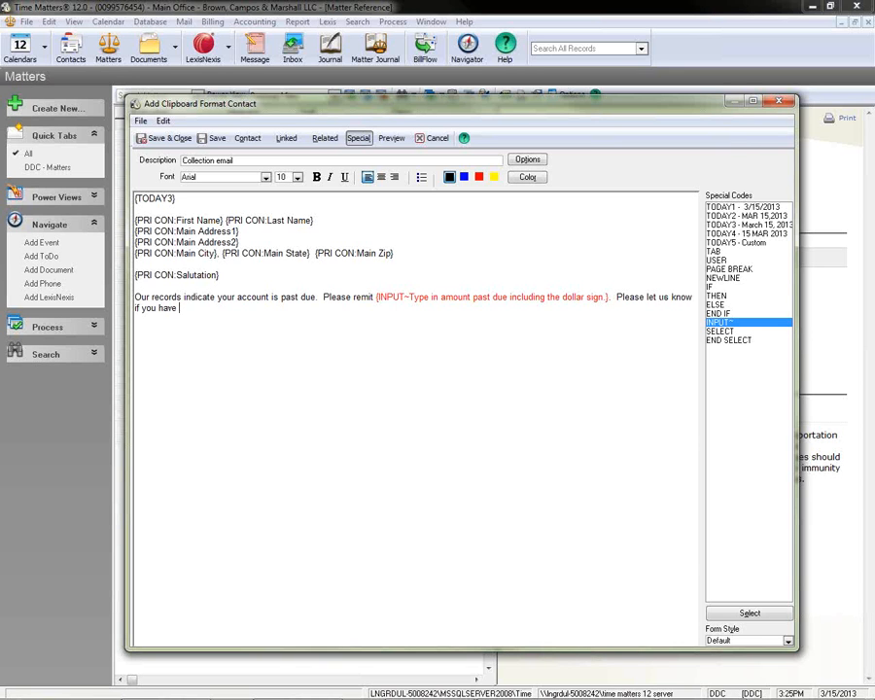
{"action": "type", "text": " questions."}
Close the letter with "Sincerely" and the sender's first name, separated by blank lines.
{"action": "key", "text": "Return"}
{"action": "key", "text": "Return"}
{"action": "type", "text": "Sincerely"}
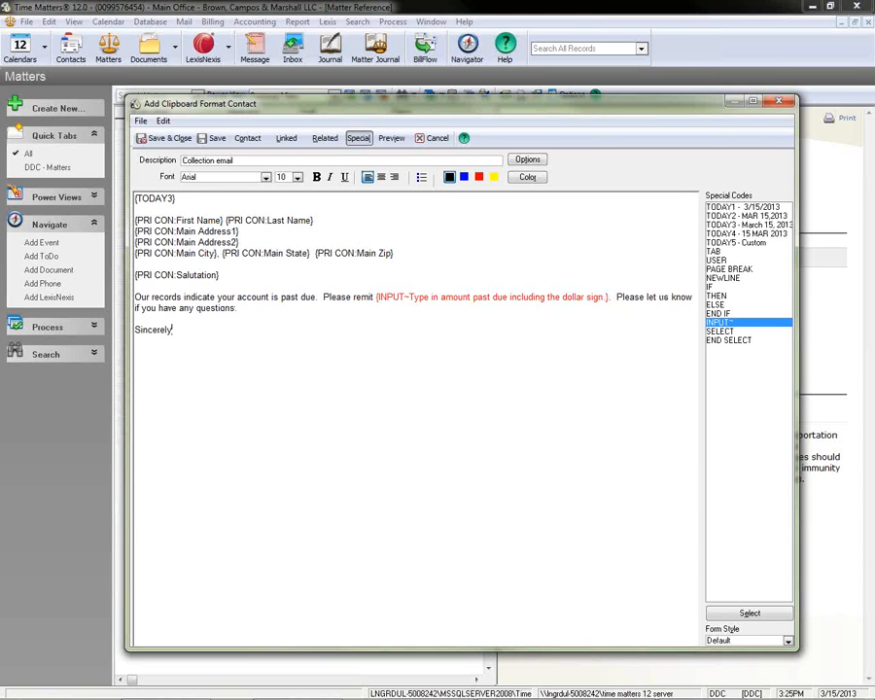
{"action": "key", "text": "Return"}
{"action": "type", "text": "Duane"}
{"action": "key", "text": "Tab"}
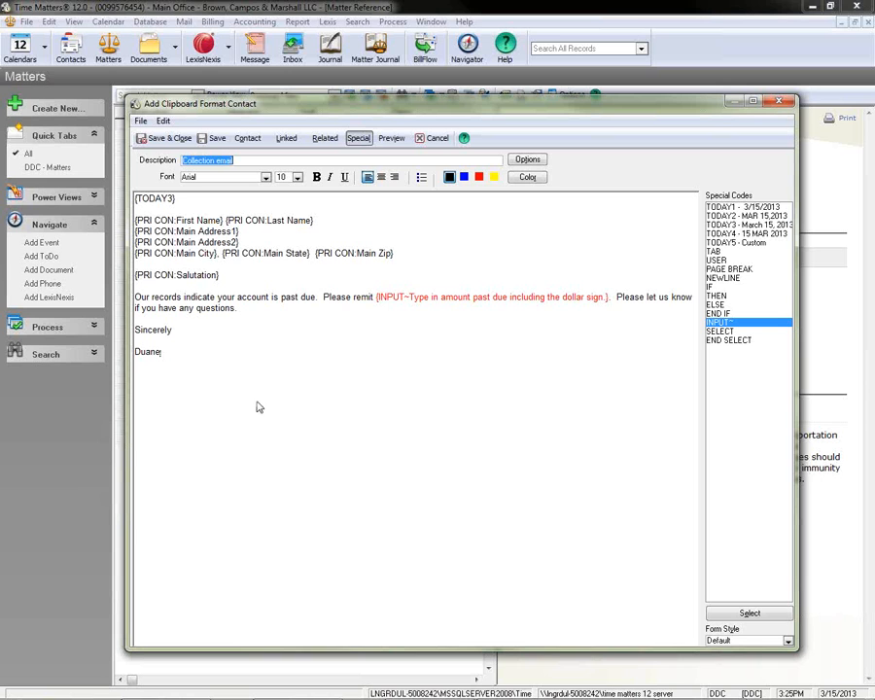
Insert six TAB special codes in front of the TODAY3 date code.
{"action": "left_click", "coordinate": [244, 160]}
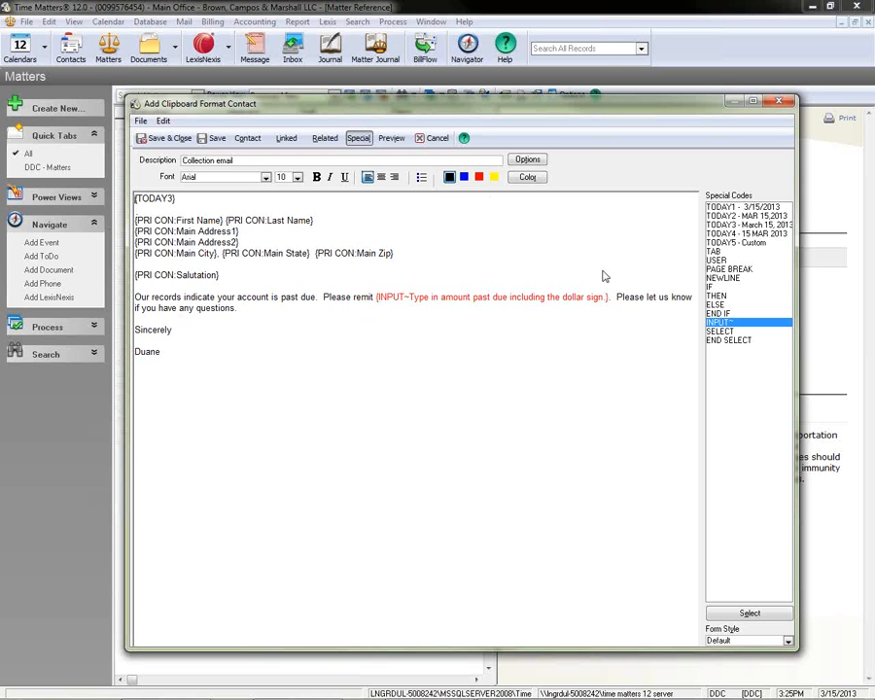
{"action": "double_click", "coordinate": [717, 255]}
{"action": "double_click", "coordinate": [717, 255]}
{"action": "double_click", "coordinate": [716, 253]}
{"action": "double_click", "coordinate": [715, 253]}
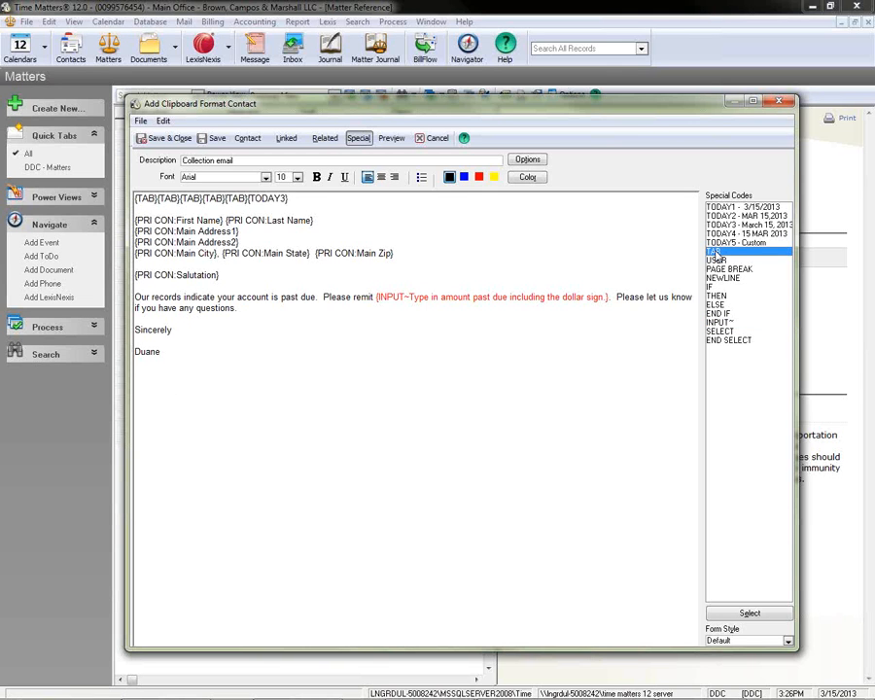
{"action": "double_click", "coordinate": [715, 254]}
{"action": "double_click", "coordinate": [715, 254]}
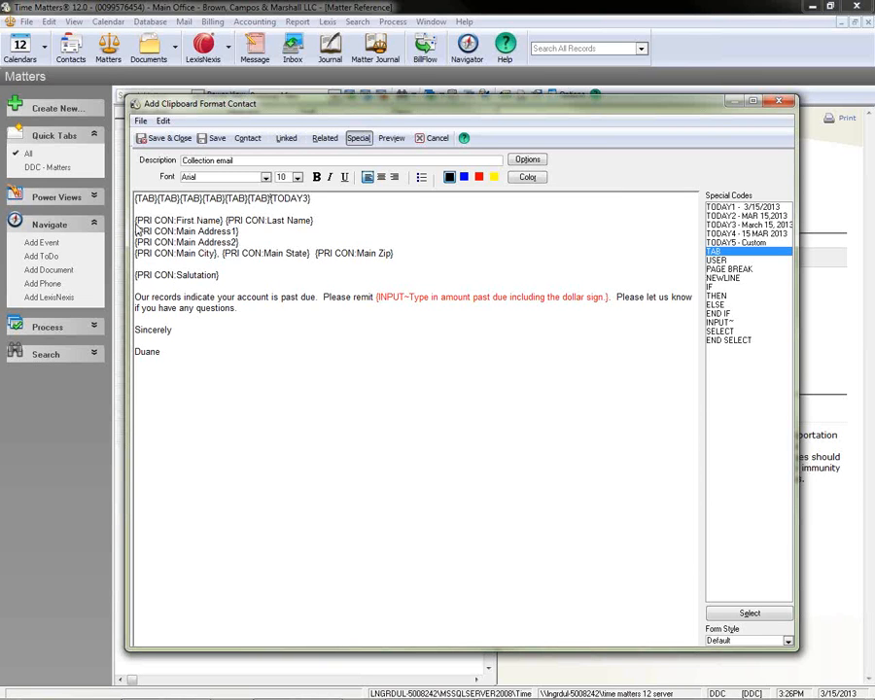
Copy the six TAB codes to the start of the name line, both address lines and the city, state and zip line.
{"action": "left_click_drag", "start_coordinate": [270, 201], "coordinate": [169, 221]}
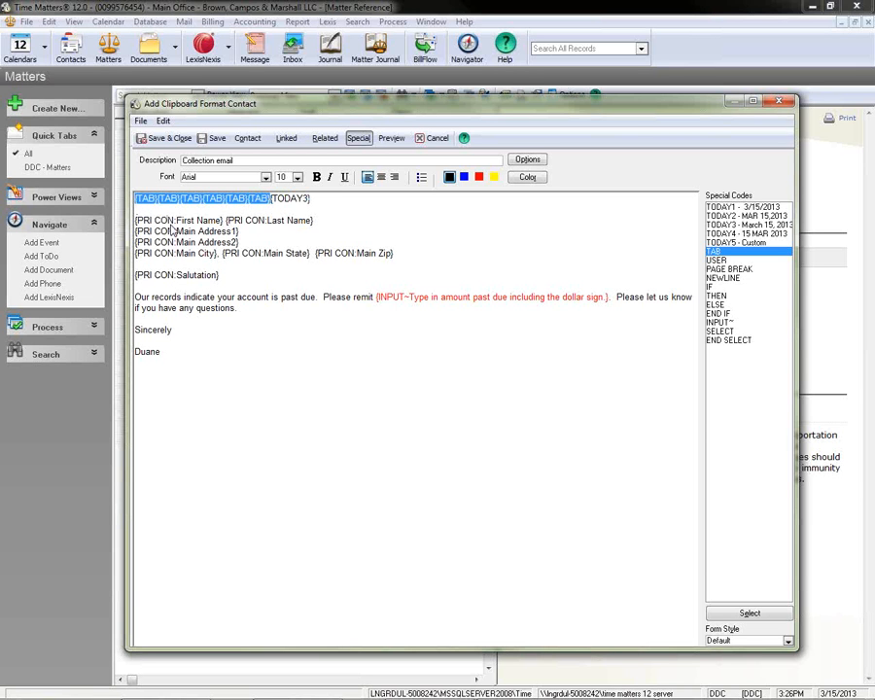
{"action": "left_click", "coordinate": [136, 260]}
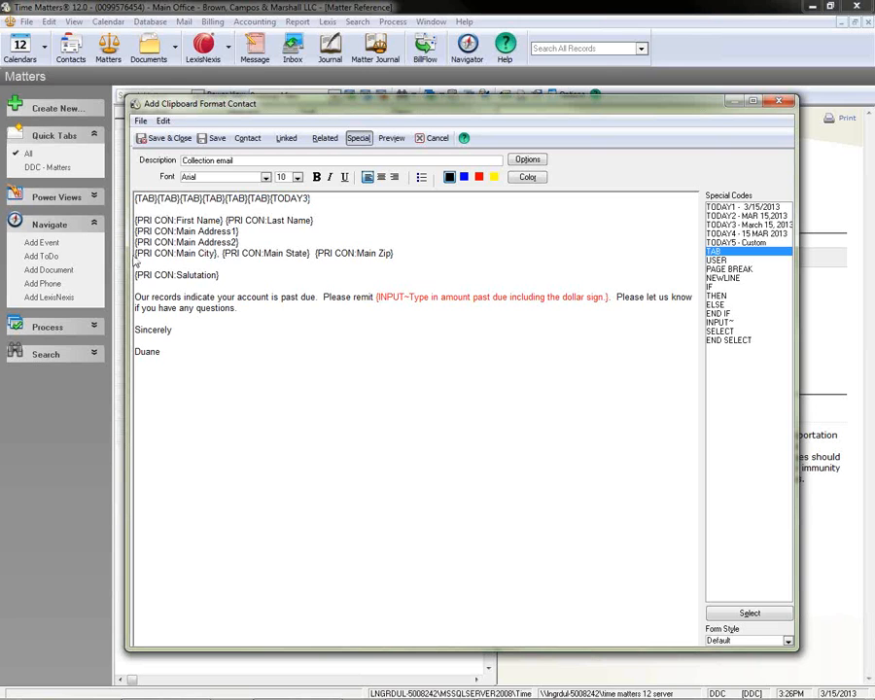
{"action": "type", "text": "{TAB}{TAB}{TAB}{TAB}{TAB}{TAB}"}
{"action": "left_click", "coordinate": [134, 232]}
{"action": "type", "text": "{TAB}{TAB}{TAB}{TAB}{TAB}{TAB}"}
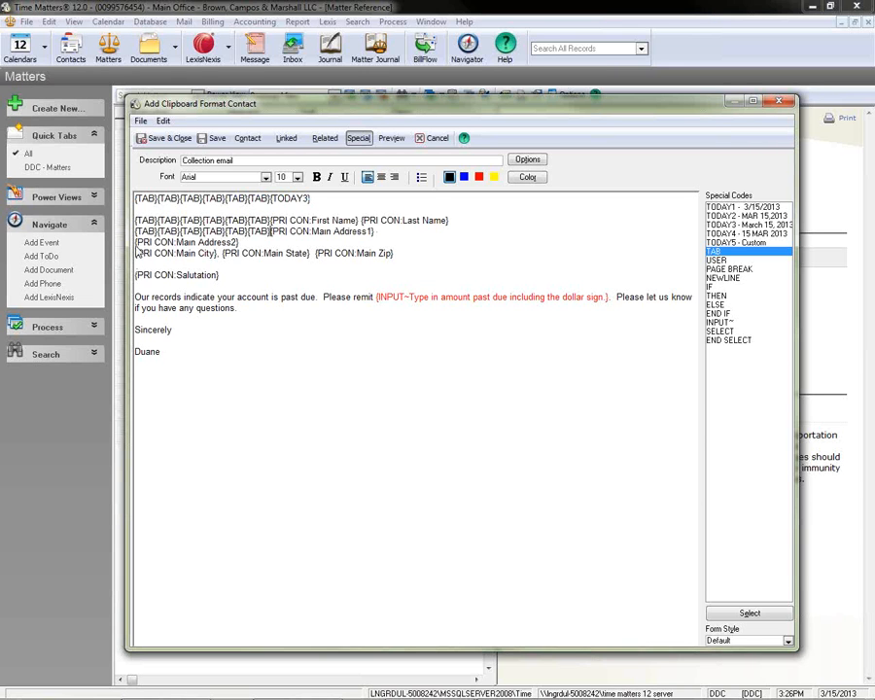
{"action": "left_click", "coordinate": [135, 244]}
{"action": "type", "text": "{TAB}{TAB}{TAB}{TAB}{TAB}{TAB}"}
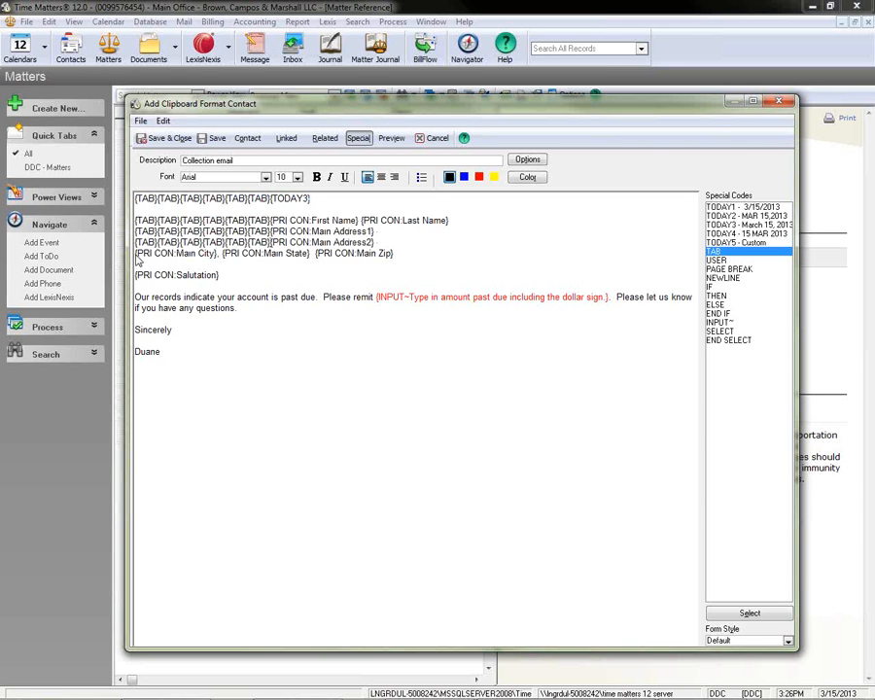
{"action": "left_click_drag", "start_coordinate": [136, 253], "coordinate": [143, 277]}
{"action": "left_click", "coordinate": [135, 260]}
{"action": "type", "text": "{TAB}{TAB}{TAB}{TAB}{TAB}{TAB}"}
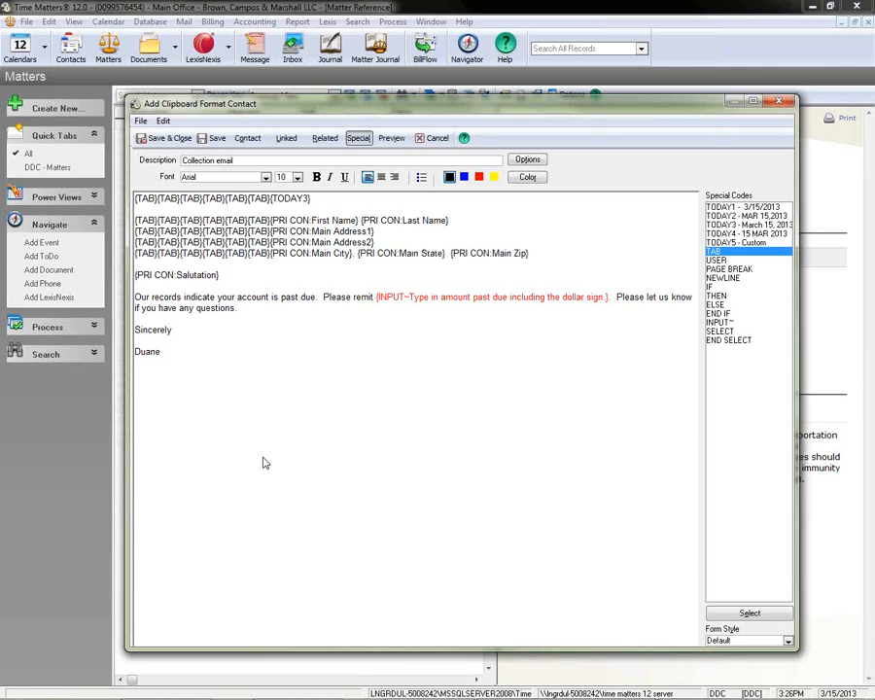
Preview the clipboard format's layout and return to its definition.
{"action": "left_click", "coordinate": [392, 139]}
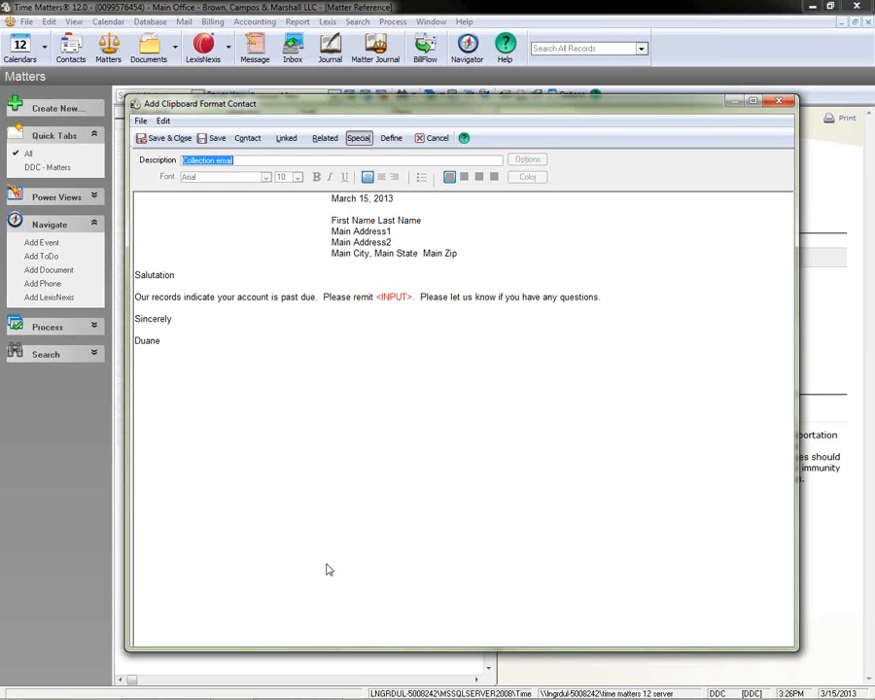
{"action": "type", "text": "il"}
{"action": "left_click", "coordinate": [388, 139]}
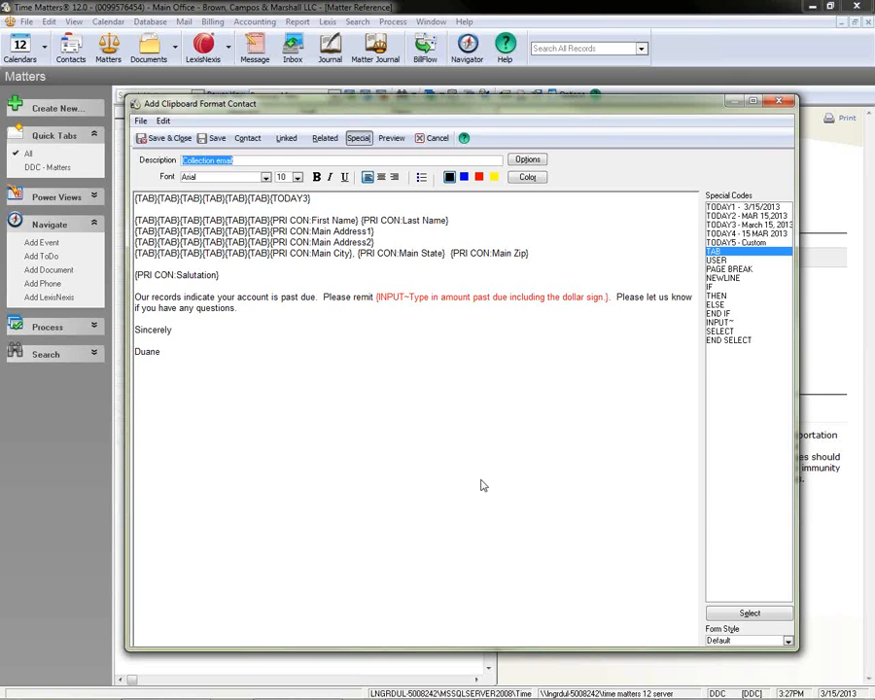
Save the format, move "Collection email" into the Collection Memos folder and close the list of clipboard formats.
{"action": "left_click", "coordinate": [157, 141]}
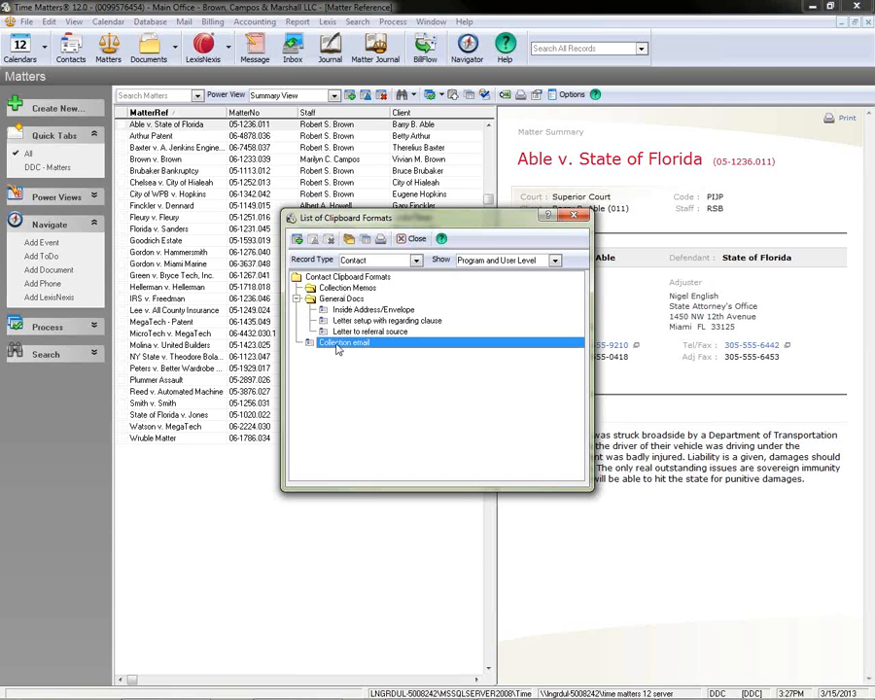
{"action": "left_click_drag", "start_coordinate": [332, 347], "coordinate": [336, 292]}
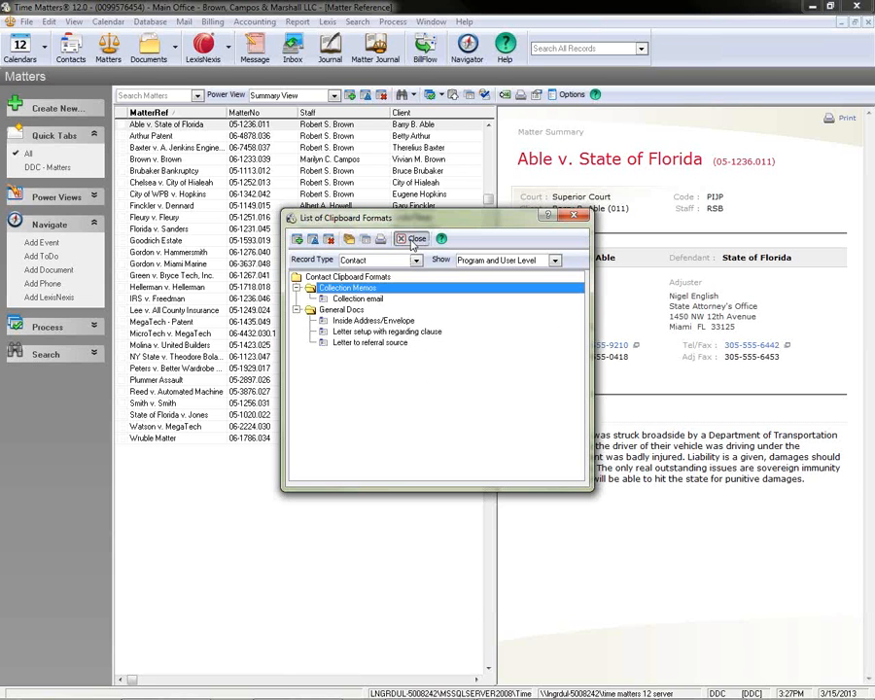
{"action": "left_click", "coordinate": [412, 238]}
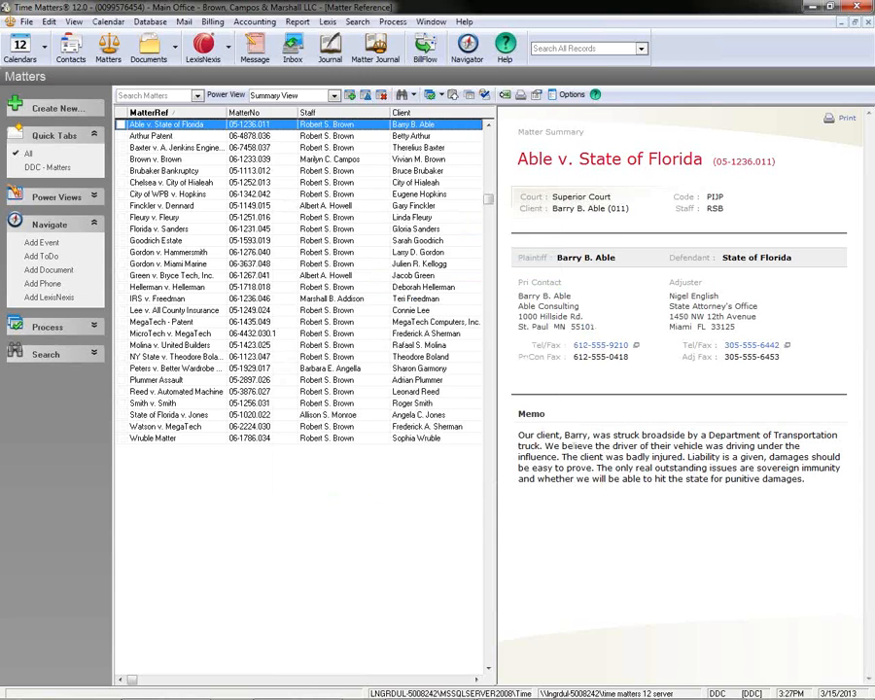
In a new Outlook message, bring up the Time Matters clipboard, tag the first contact and copy the "Collection email" template for it.
{"action": "double_click", "coordinate": [241, 124]}
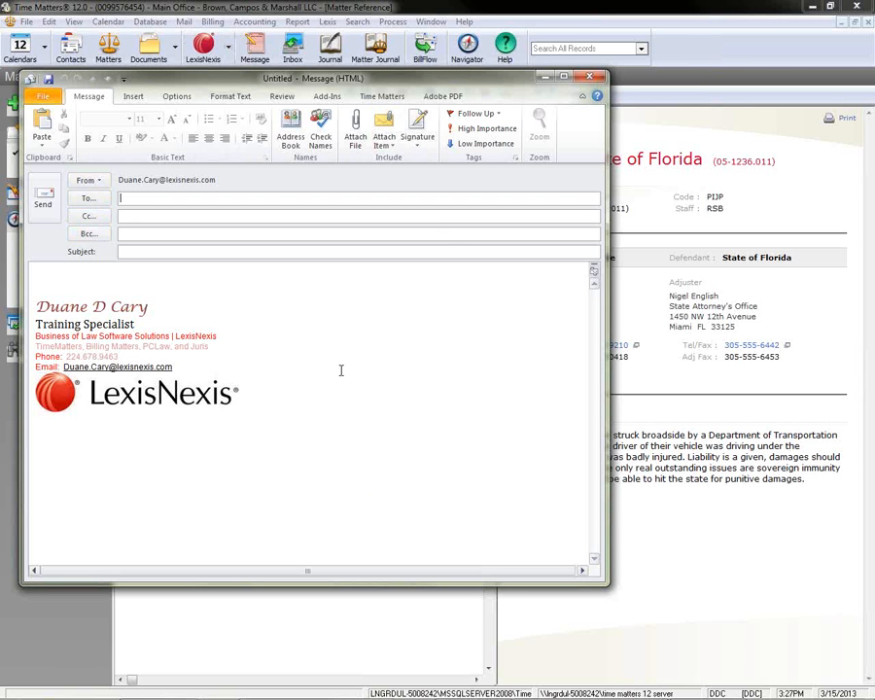
{"action": "left_click", "coordinate": [387, 101]}
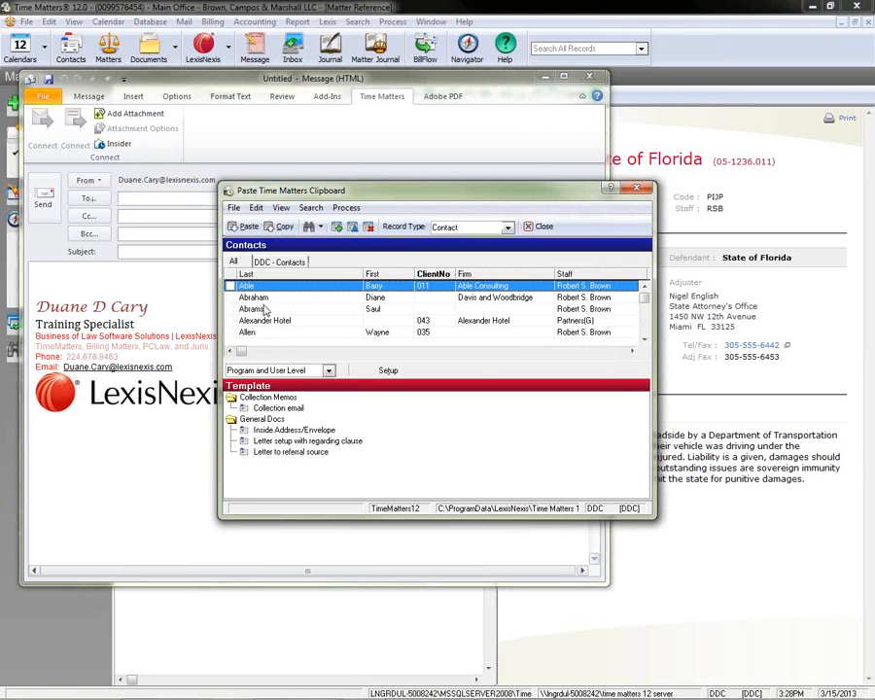
{"action": "left_click", "coordinate": [230, 286]}
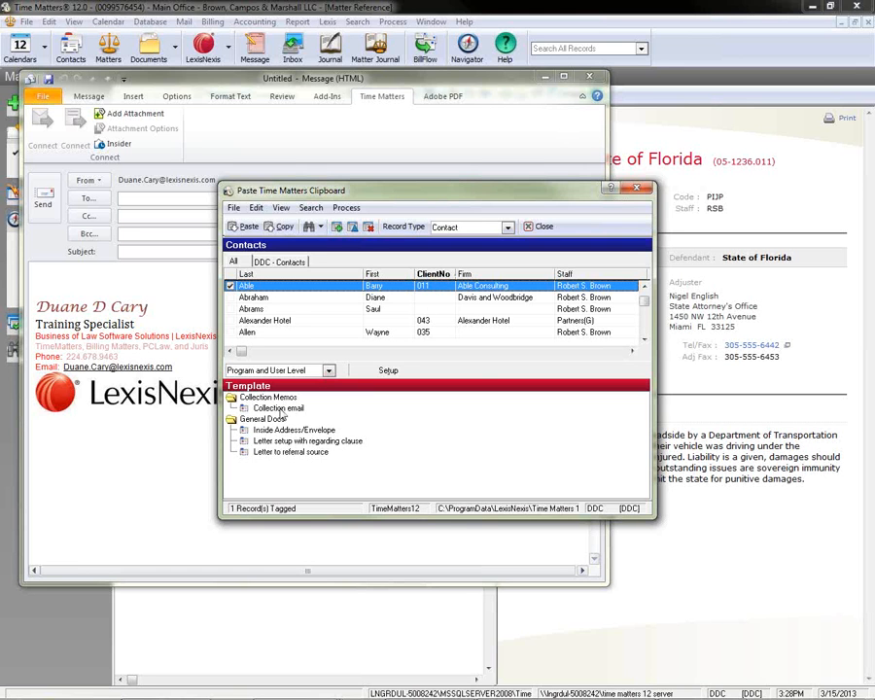
{"action": "left_click", "coordinate": [536, 409]}
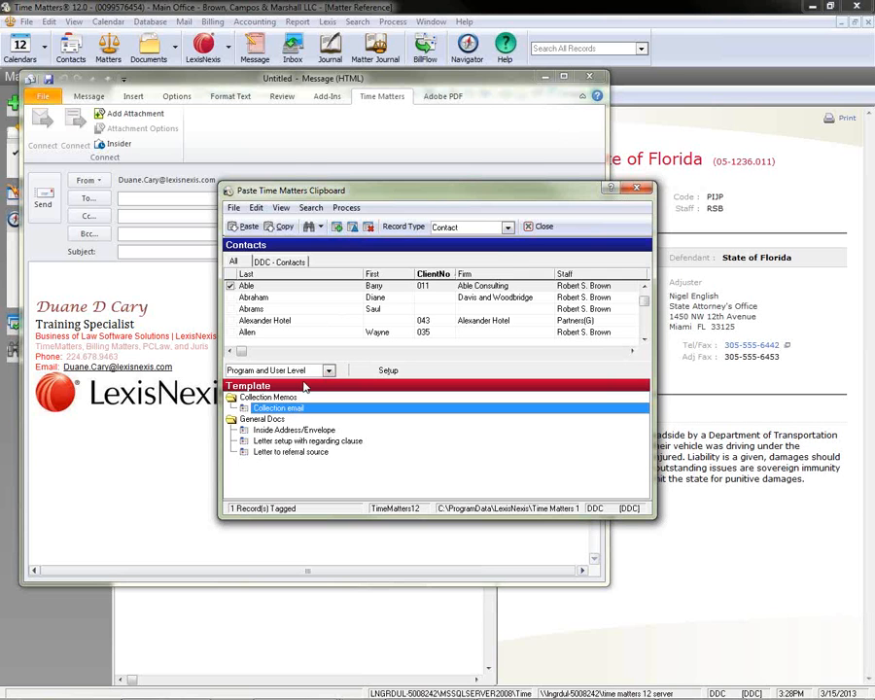
{"action": "left_click", "coordinate": [506, 226]}
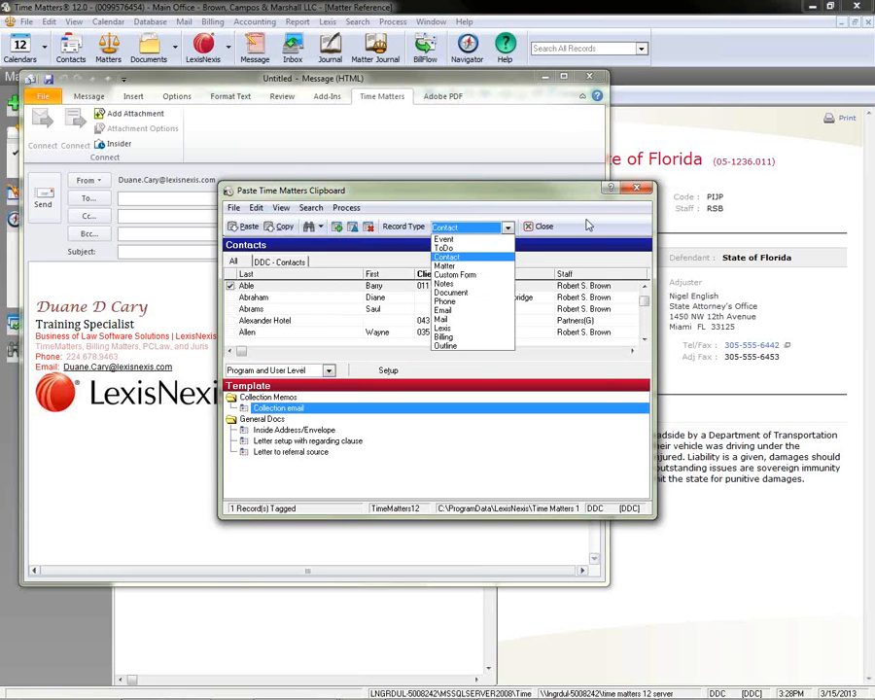
{"action": "left_click", "coordinate": [519, 362]}
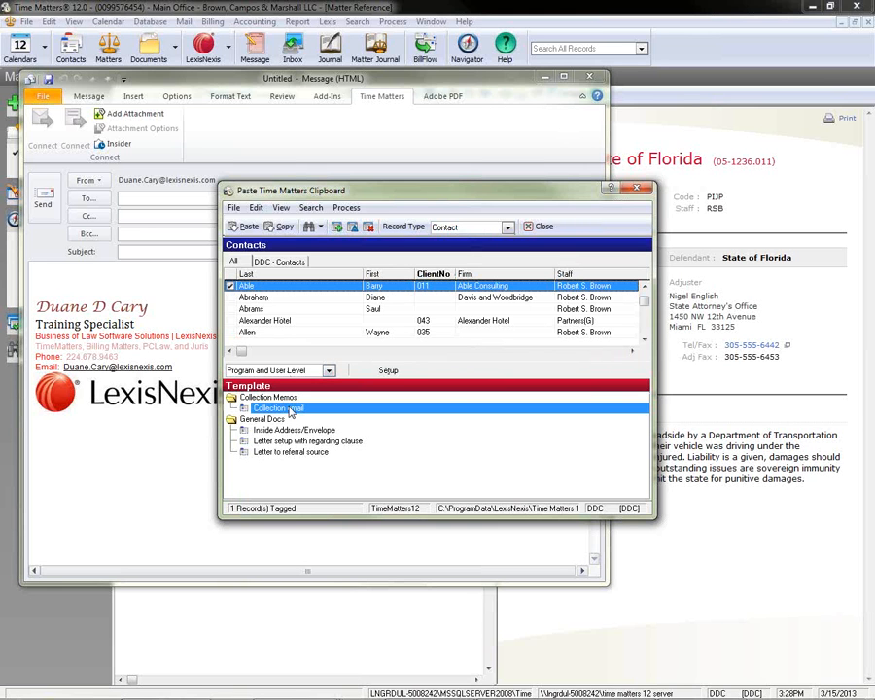
{"action": "left_click", "coordinate": [281, 226]}
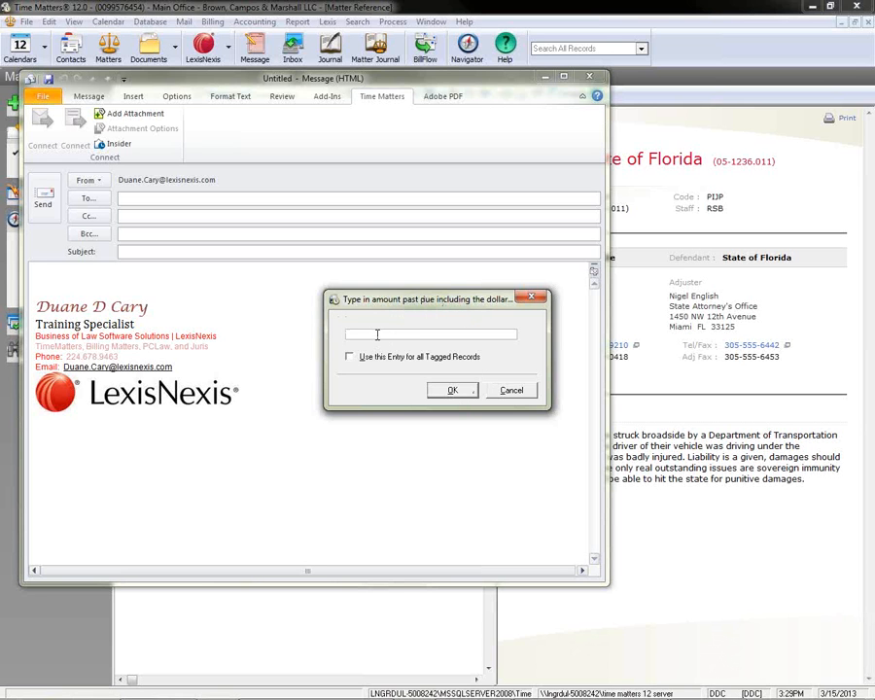
Enter $4564.89 as the past-due amount for the template and confirm it.
{"action": "type", "text": "$4564.35"}
{"action": "key", "text": "BackSpace"}
{"action": "type", "text": "9"}
{"action": "key", "text": "Delete"}
{"action": "type", "text": "$"}
{"action": "left_click", "coordinate": [452, 391]}
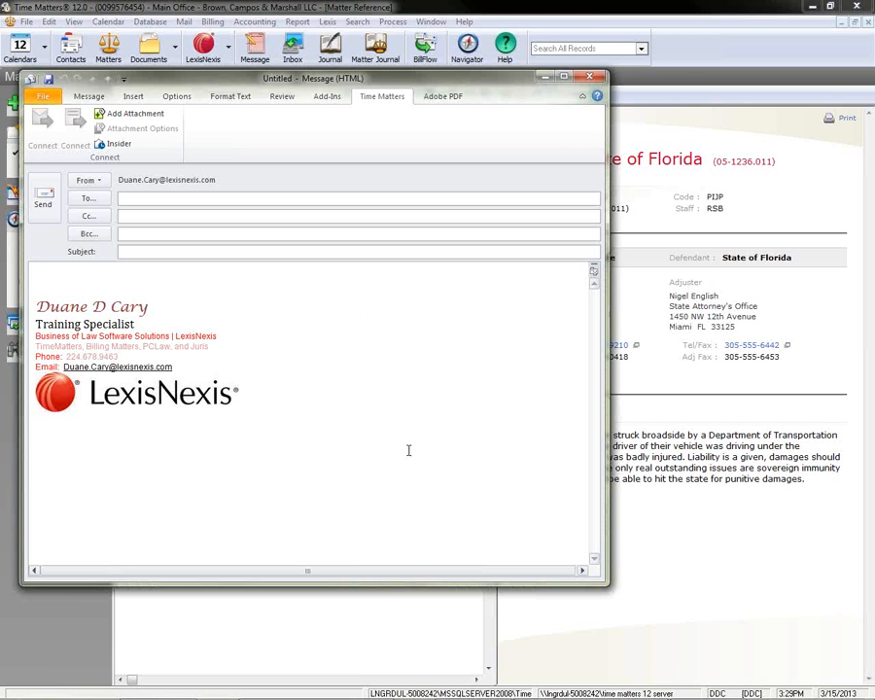
Paste the merged collection text above the email signature and close the message without saving it.
{"action": "right_click", "coordinate": [44, 279]}
{"action": "left_click", "coordinate": [72, 332]}
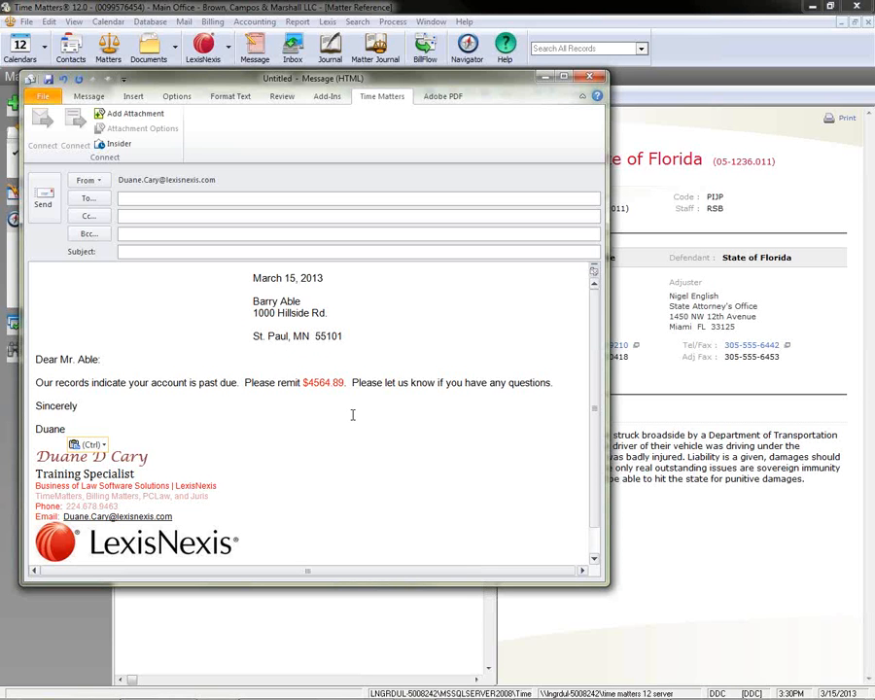
{"action": "left_click", "coordinate": [591, 78]}
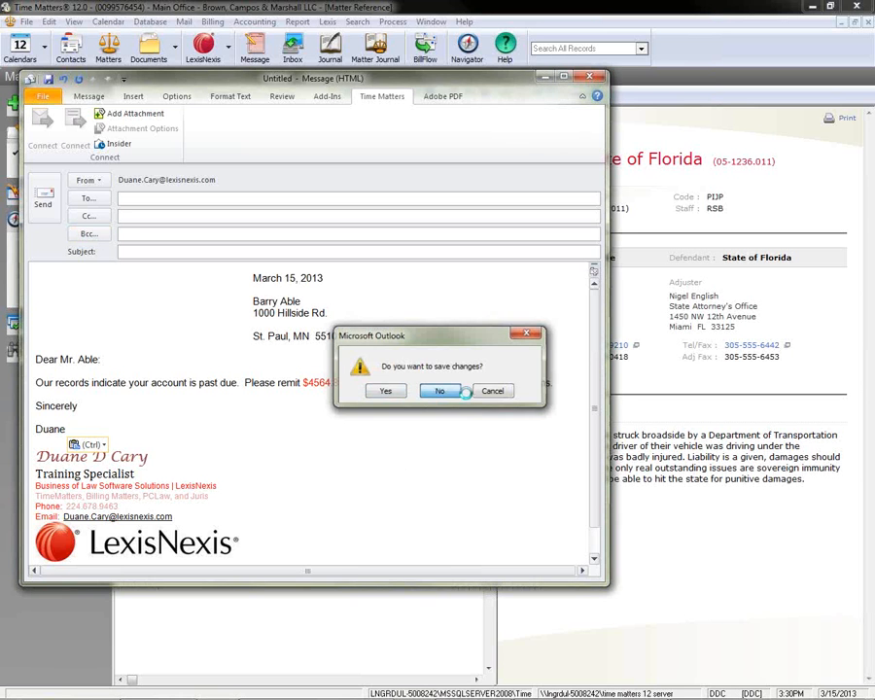
{"action": "left_click", "coordinate": [464, 390]}
Open the "Collection email" format for editing from the Contact record type in the list of formattable clipboard templates.
{"action": "left_click", "coordinate": [25, 22]}
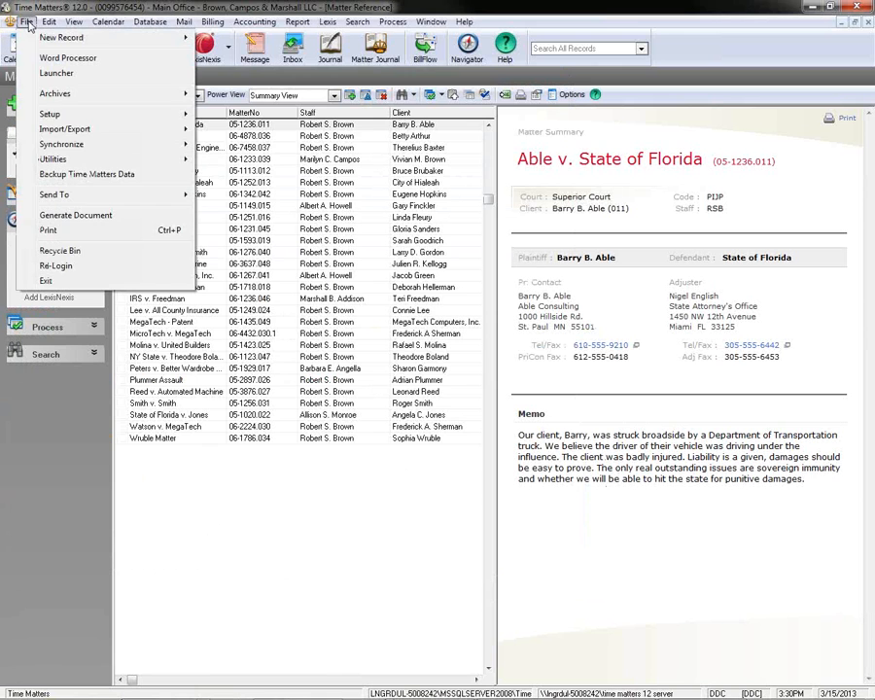
{"action": "mouse_move", "coordinate": [76, 114]}
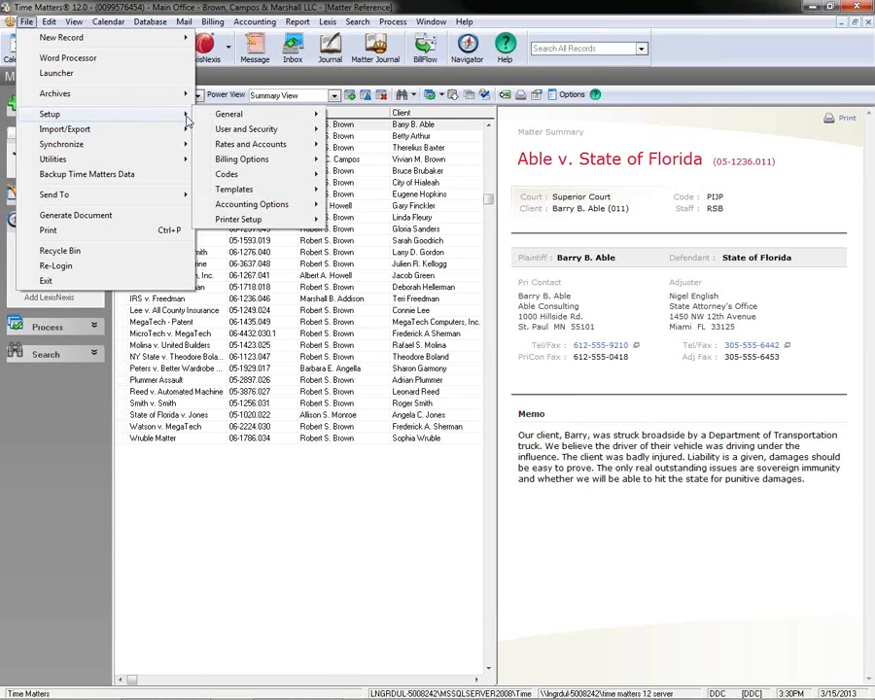
{"action": "mouse_move", "coordinate": [239, 189]}
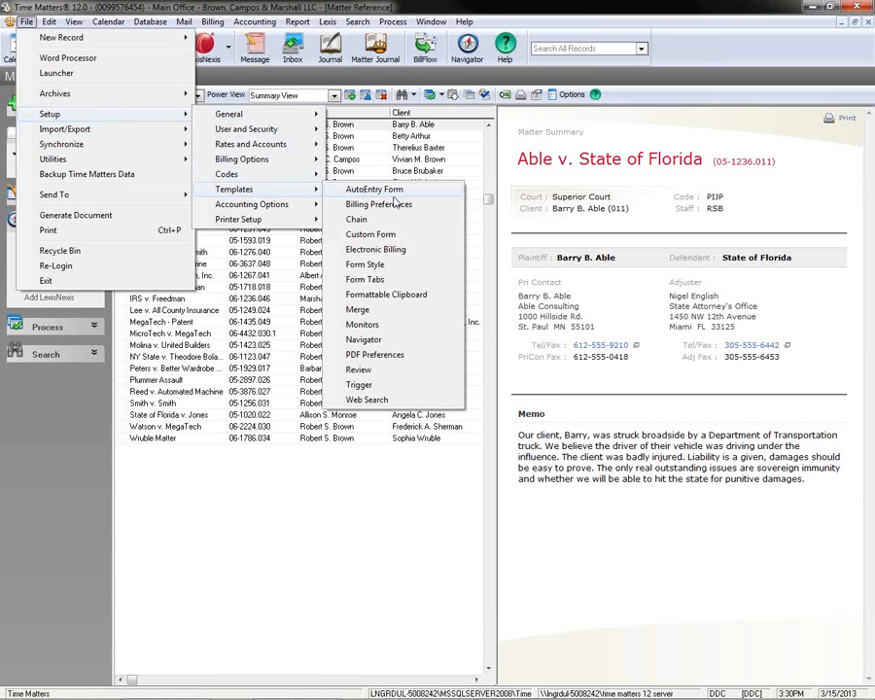
{"action": "left_click", "coordinate": [439, 295]}
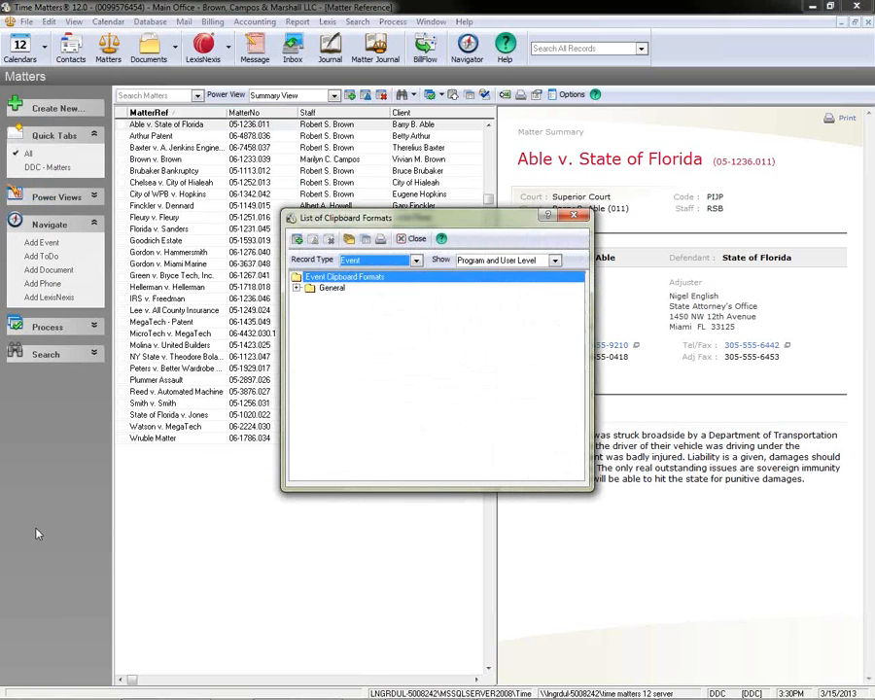
{"action": "left_click", "coordinate": [415, 260]}
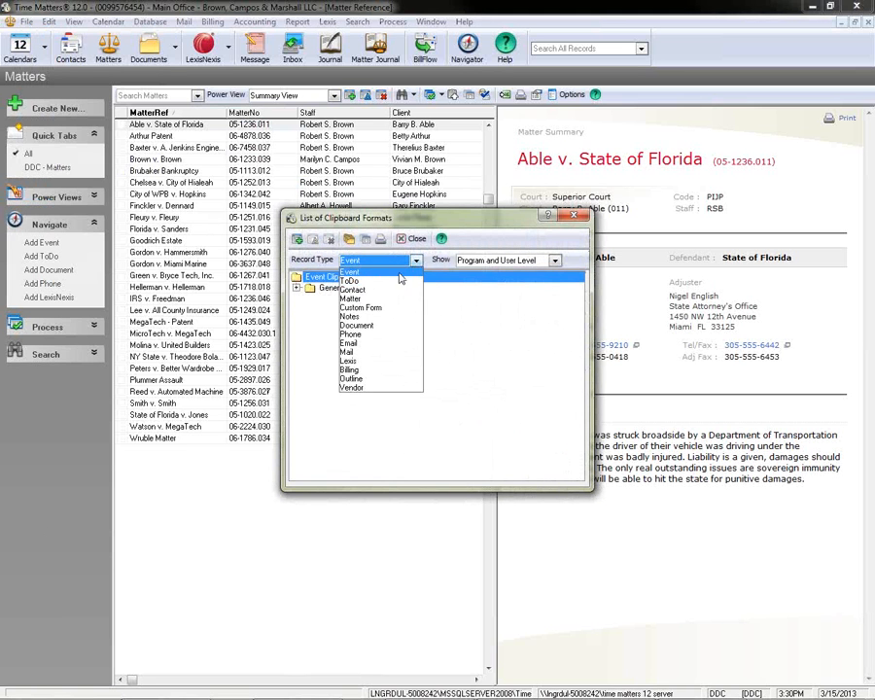
{"action": "left_click", "coordinate": [365, 287]}
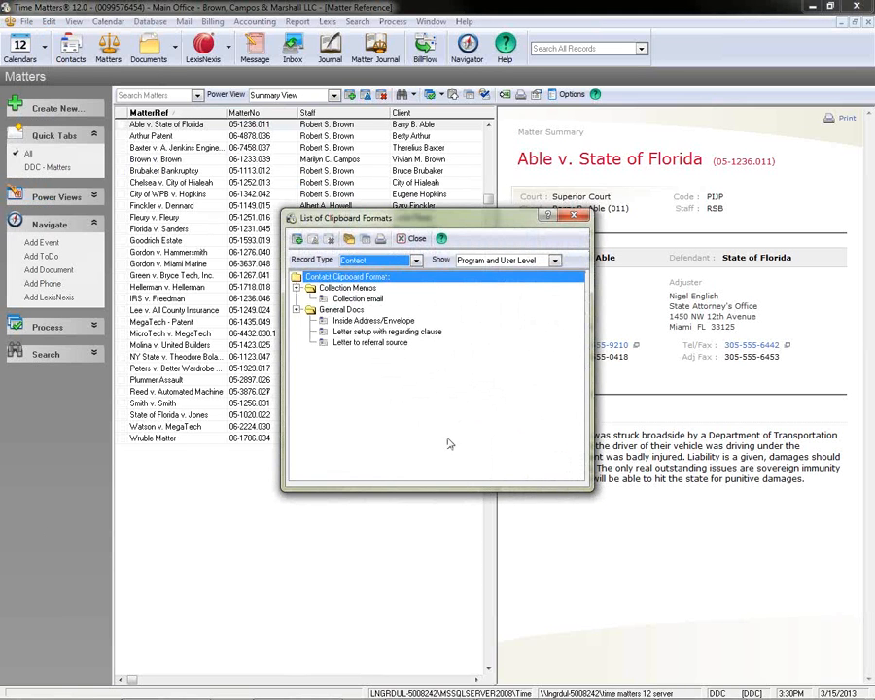
{"action": "left_click", "coordinate": [363, 301]}
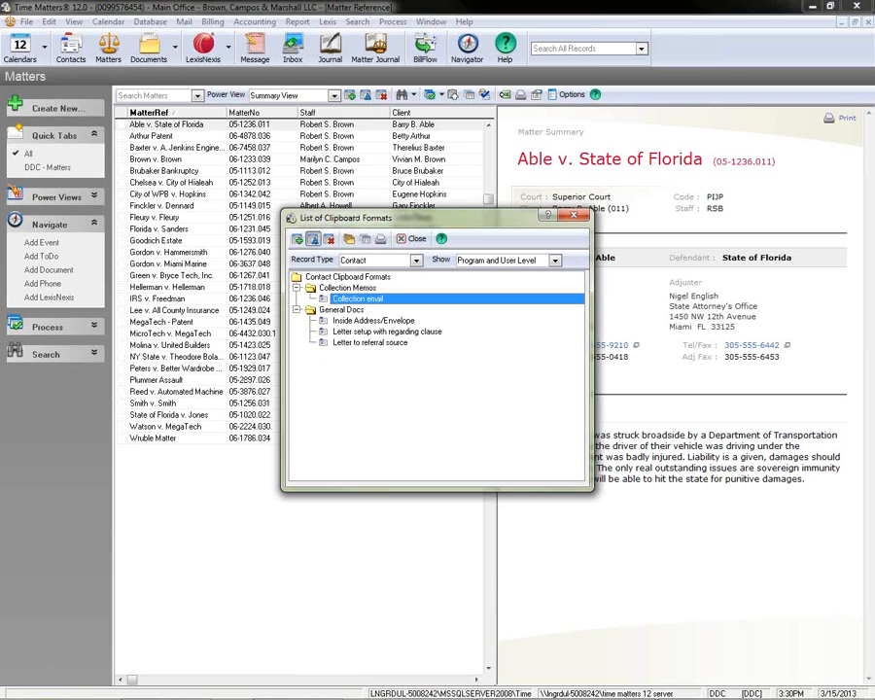
{"action": "left_click", "coordinate": [312, 239]}
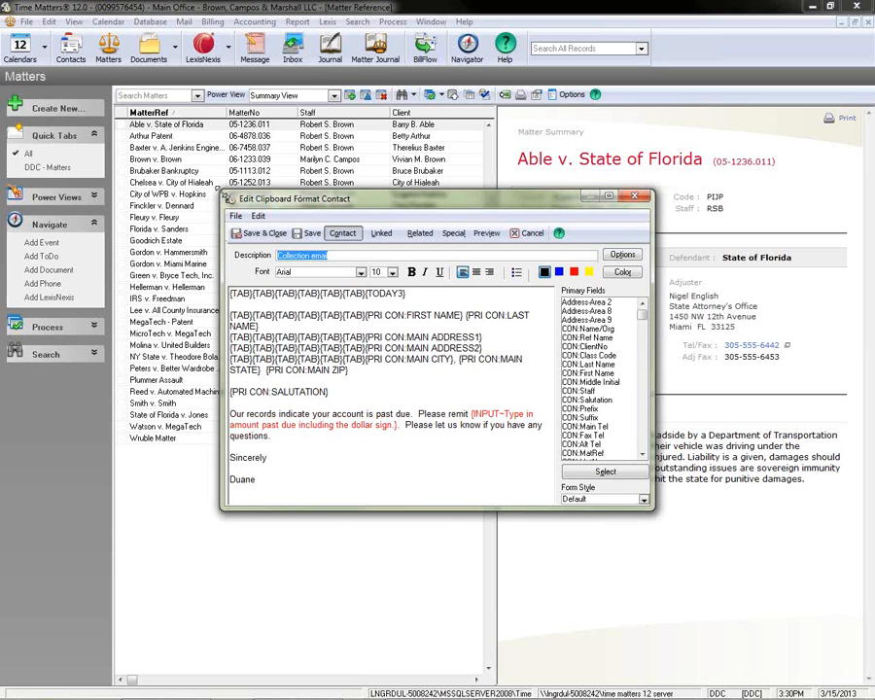
Enlarge the format's editing window and turn on the option to remove blank lines if all data fields are blank.
{"action": "left_click_drag", "start_coordinate": [220, 191], "coordinate": [139, 114]}
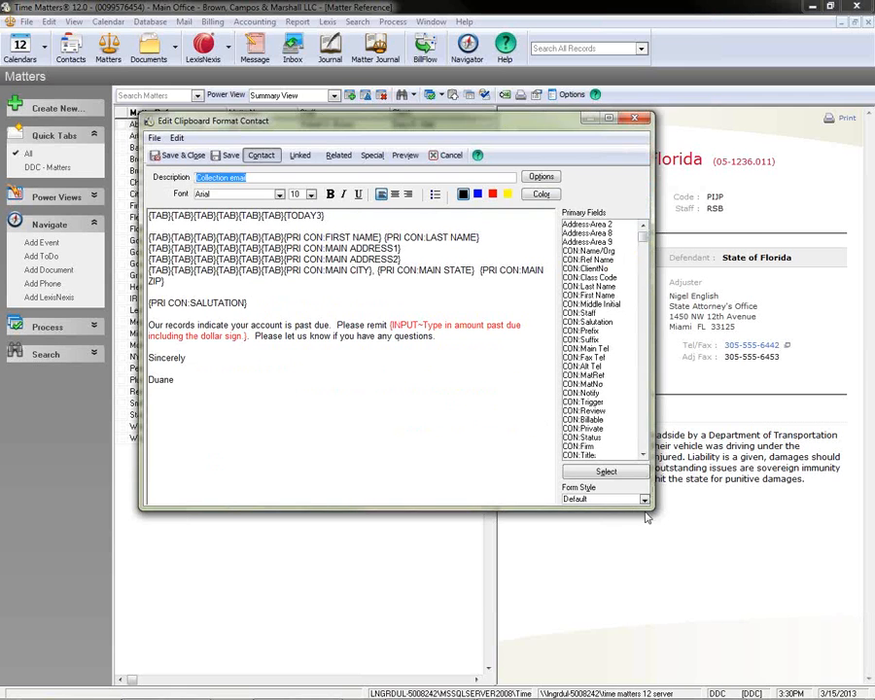
{"action": "left_click_drag", "start_coordinate": [653, 510], "coordinate": [735, 595]}
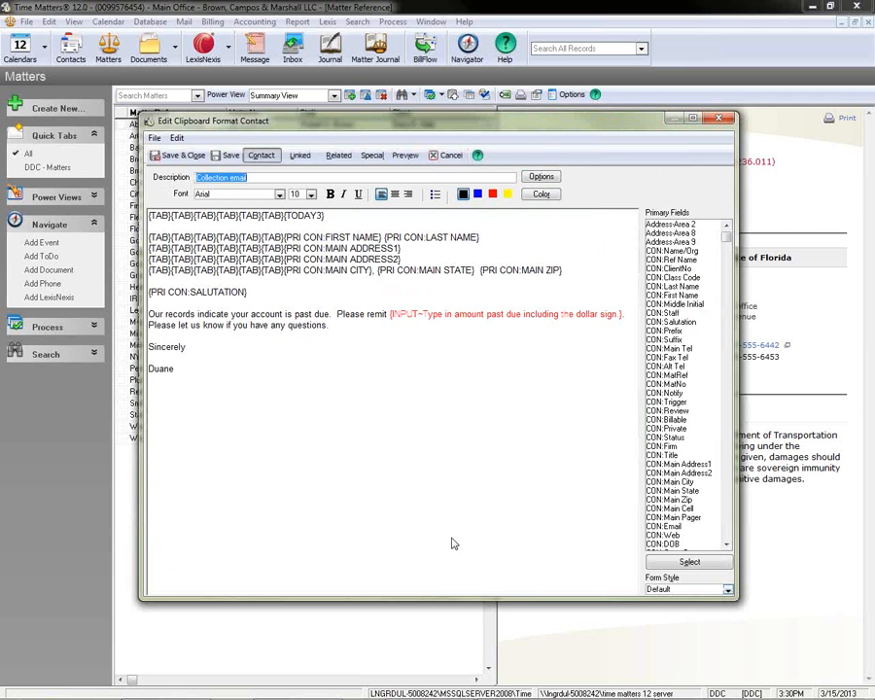
{"action": "left_click", "coordinate": [546, 180]}
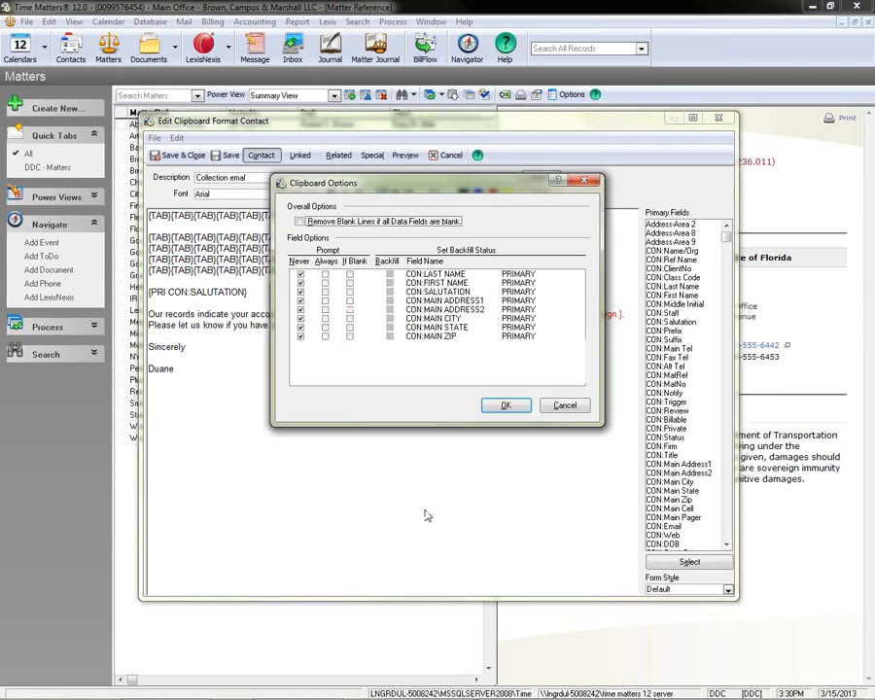
{"action": "left_click", "coordinate": [300, 221]}
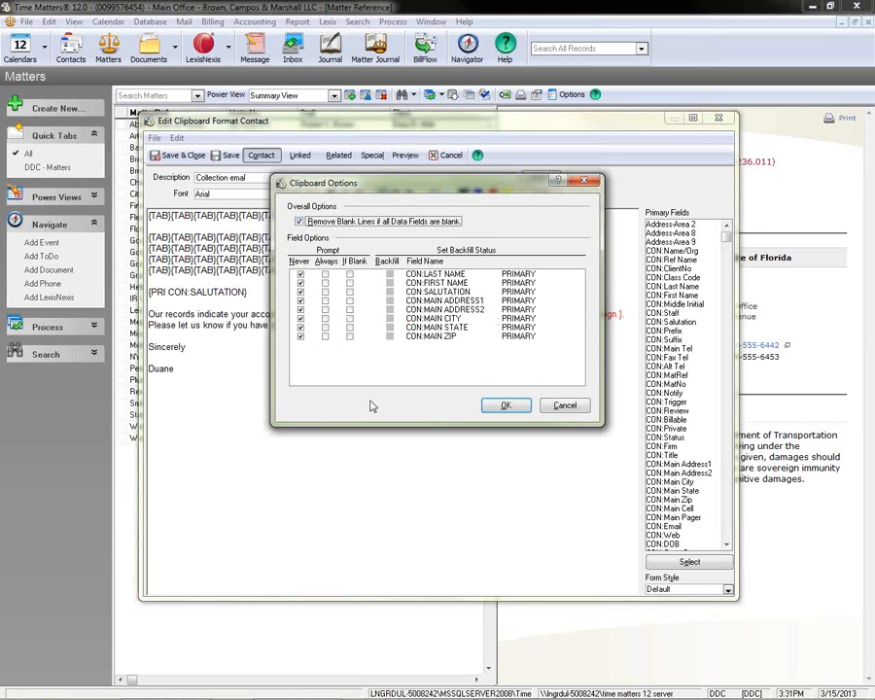
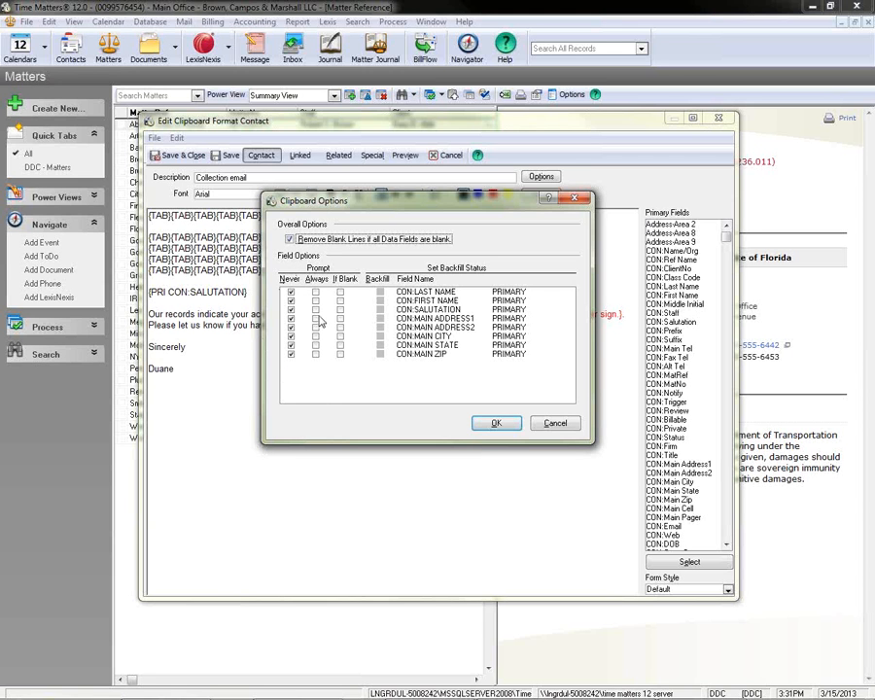
{"action": "left_click", "coordinate": [315, 291]}
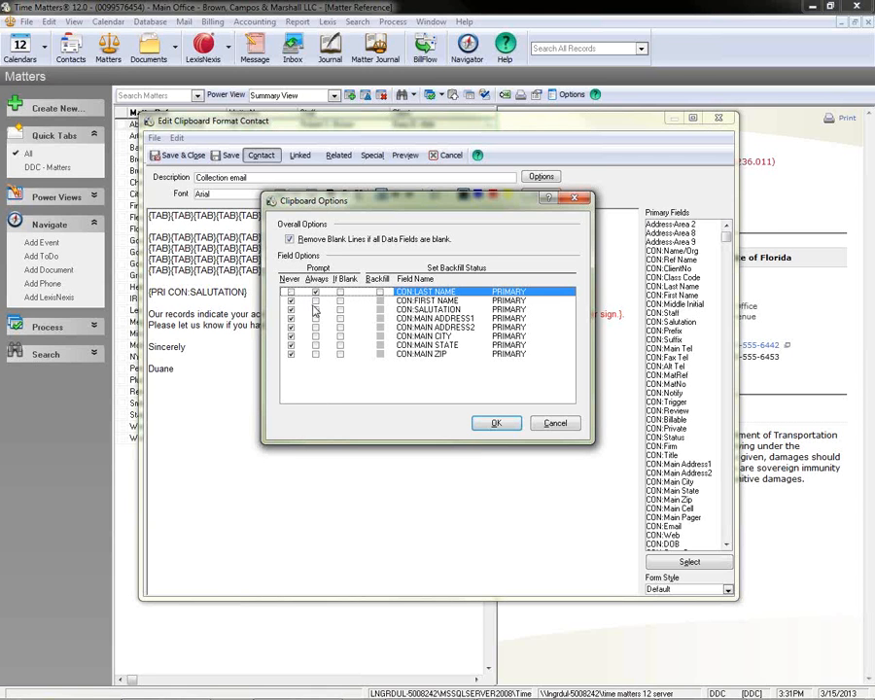
{"action": "left_click", "coordinate": [314, 309]}
{"action": "left_click", "coordinate": [315, 327]}
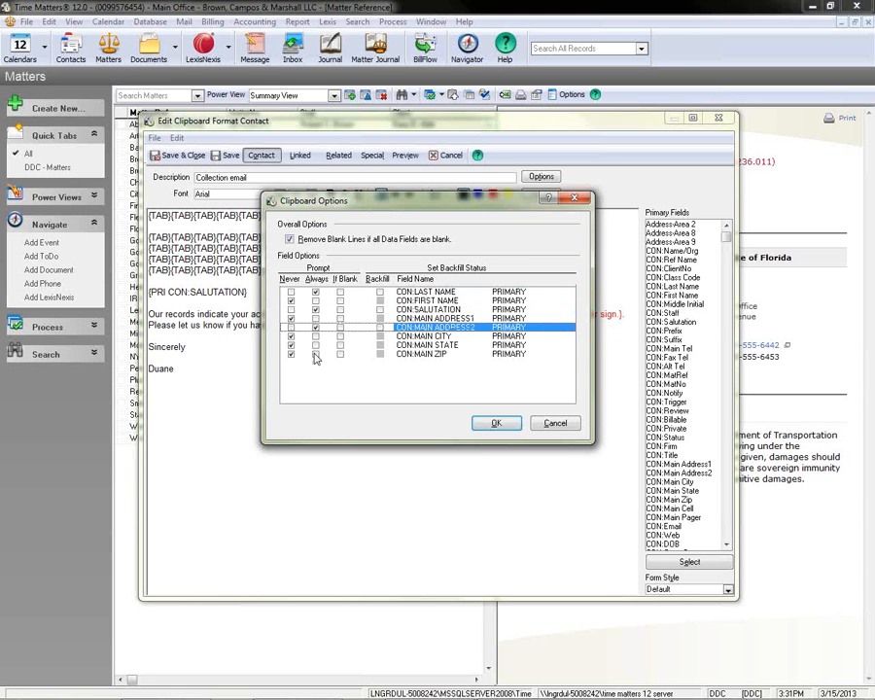
{"action": "left_click", "coordinate": [315, 353]}
{"action": "left_click", "coordinate": [290, 354]}
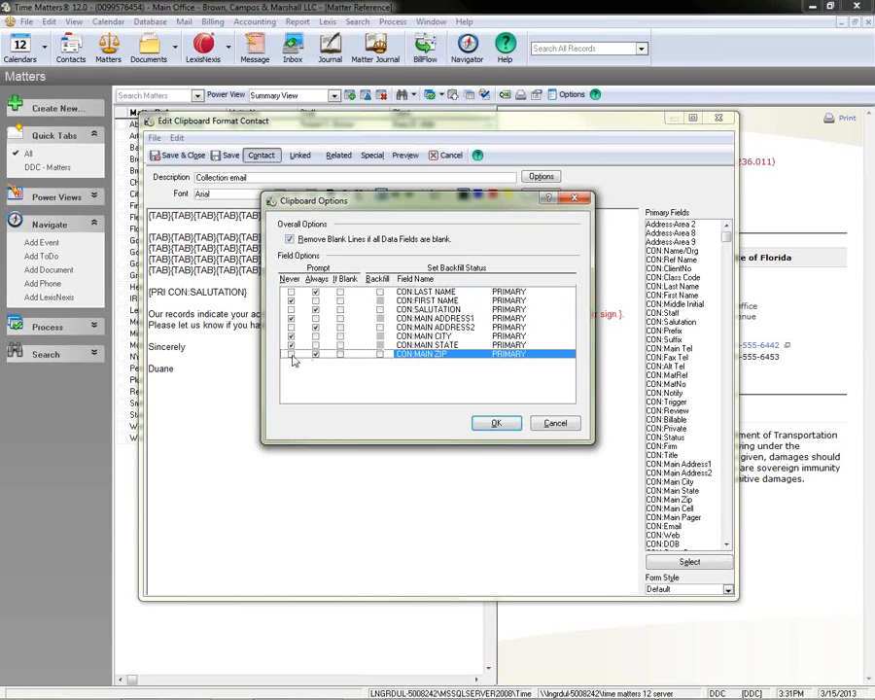
{"action": "left_click", "coordinate": [290, 327]}
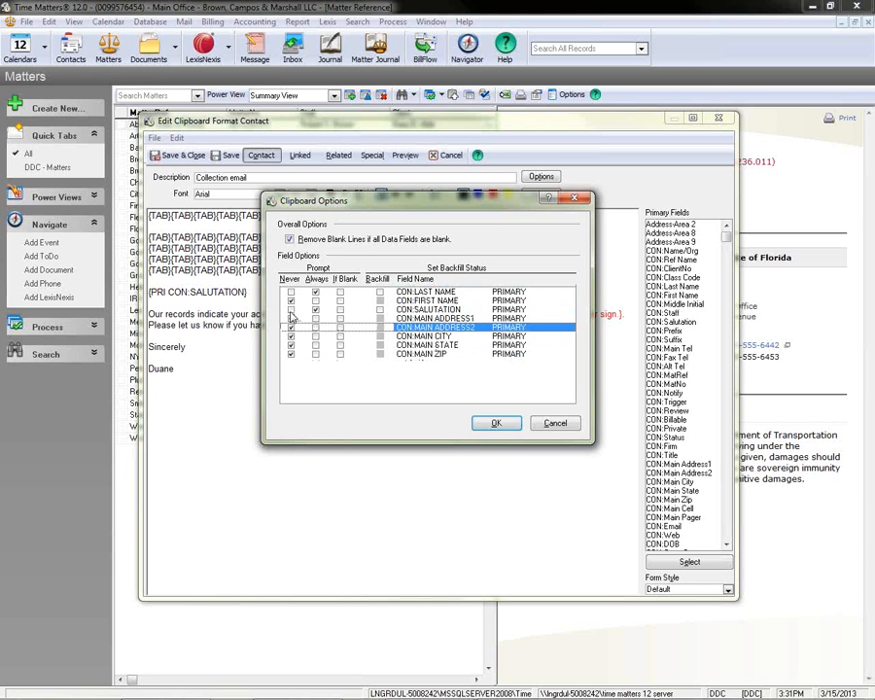
{"action": "left_click", "coordinate": [290, 309]}
{"action": "left_click", "coordinate": [291, 291]}
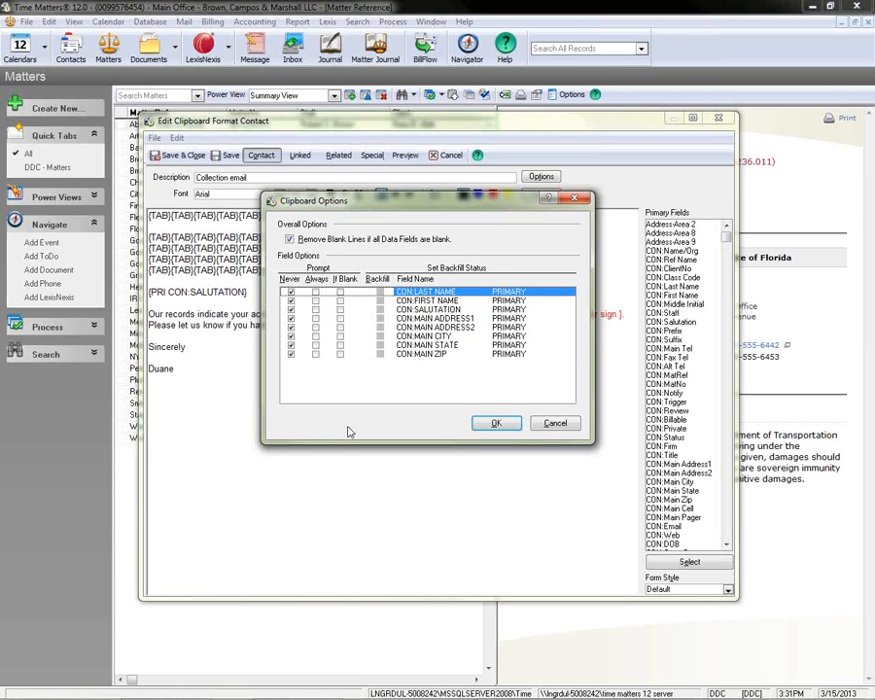
Set the last name, first name, both main address lines, city, state and ZIP fields to prompt if blank.
{"action": "left_click", "coordinate": [340, 292]}
{"action": "left_click", "coordinate": [340, 301]}
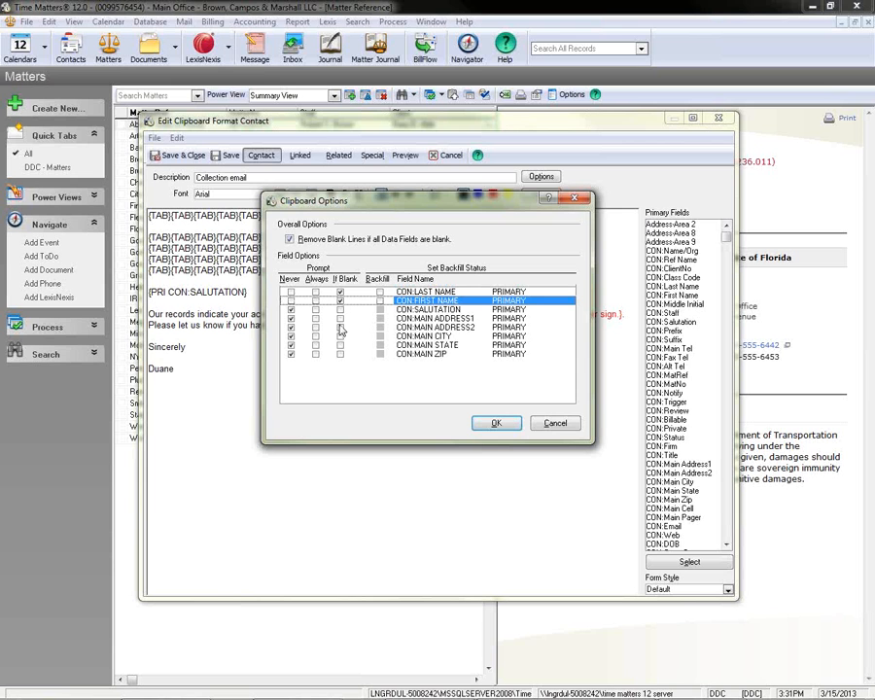
{"action": "left_click", "coordinate": [340, 317]}
{"action": "left_click", "coordinate": [340, 326]}
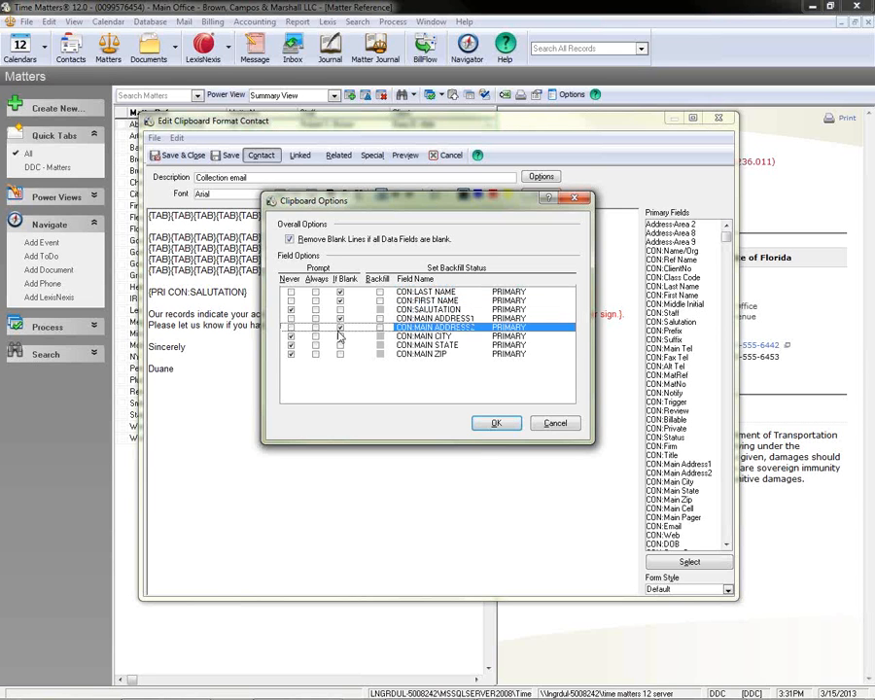
{"action": "left_click", "coordinate": [340, 335]}
{"action": "left_click", "coordinate": [340, 345]}
{"action": "left_click", "coordinate": [340, 354]}
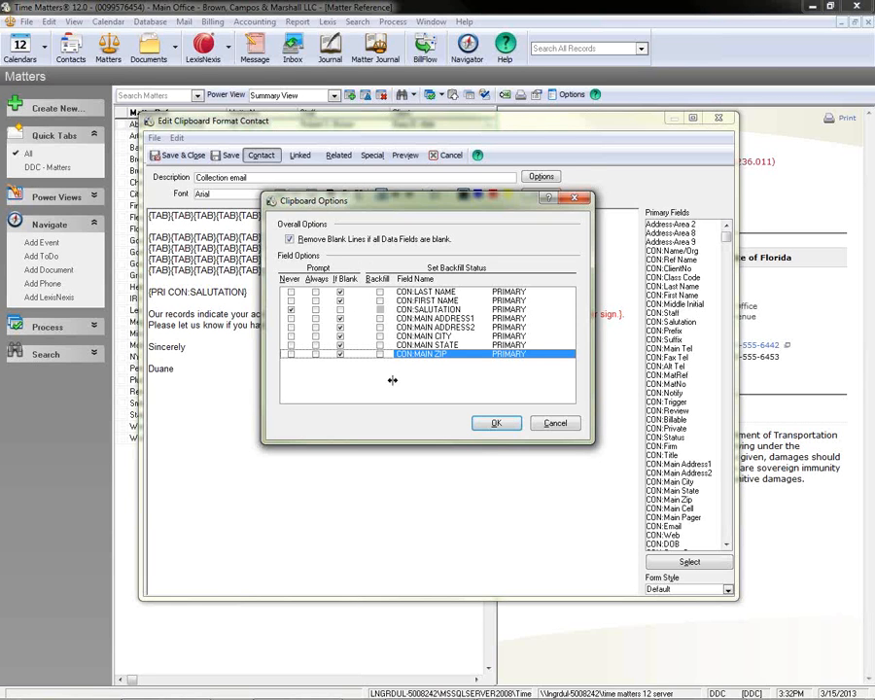
Turn on backfill for the last name, first name, main city, state and ZIP fields only, and accept the clipboard options.
{"action": "left_click", "coordinate": [379, 291]}
{"action": "left_click", "coordinate": [380, 300]}
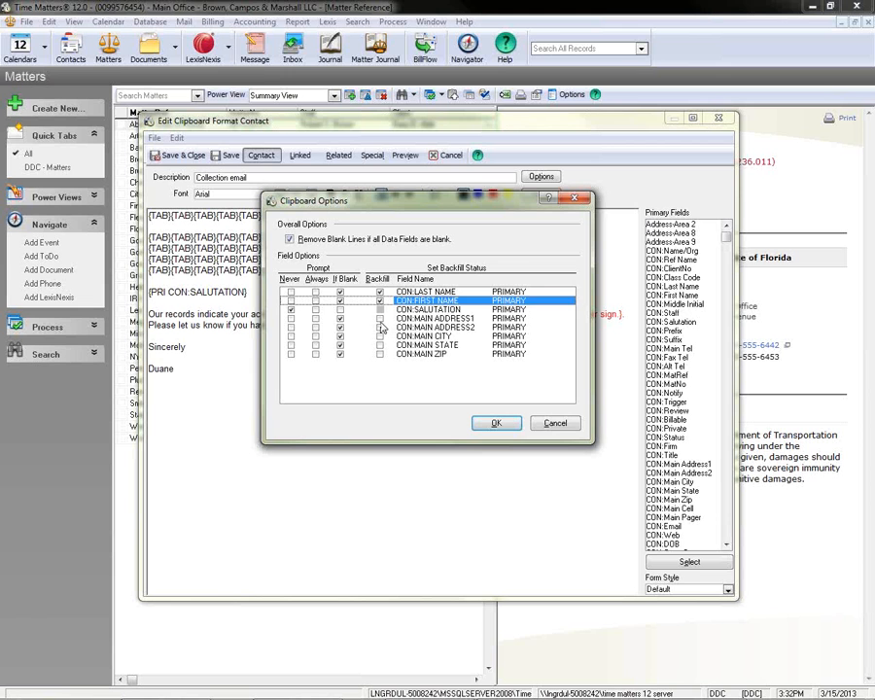
{"action": "left_click", "coordinate": [379, 318]}
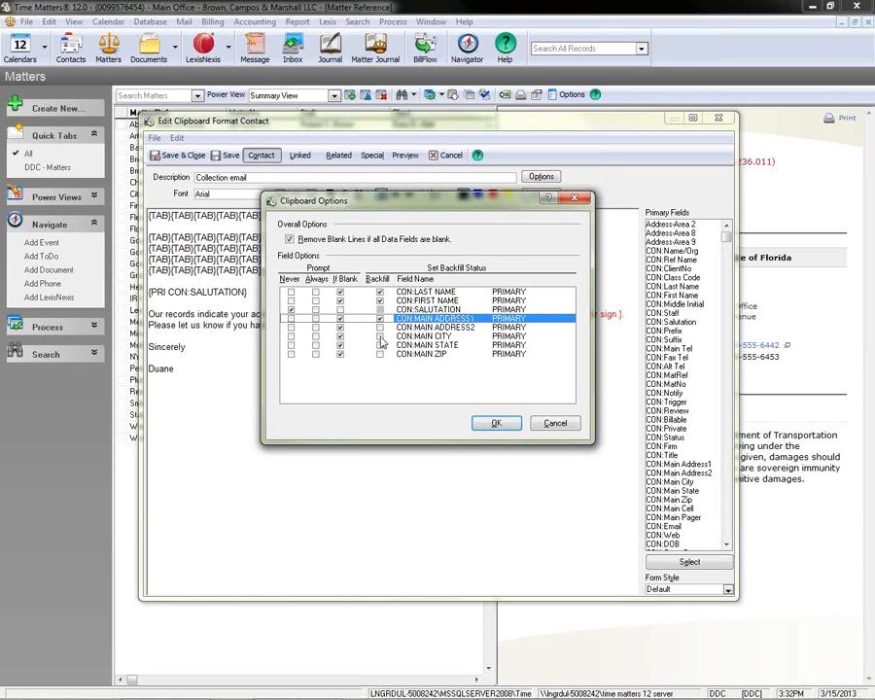
{"action": "left_click", "coordinate": [379, 318]}
{"action": "left_click", "coordinate": [379, 335]}
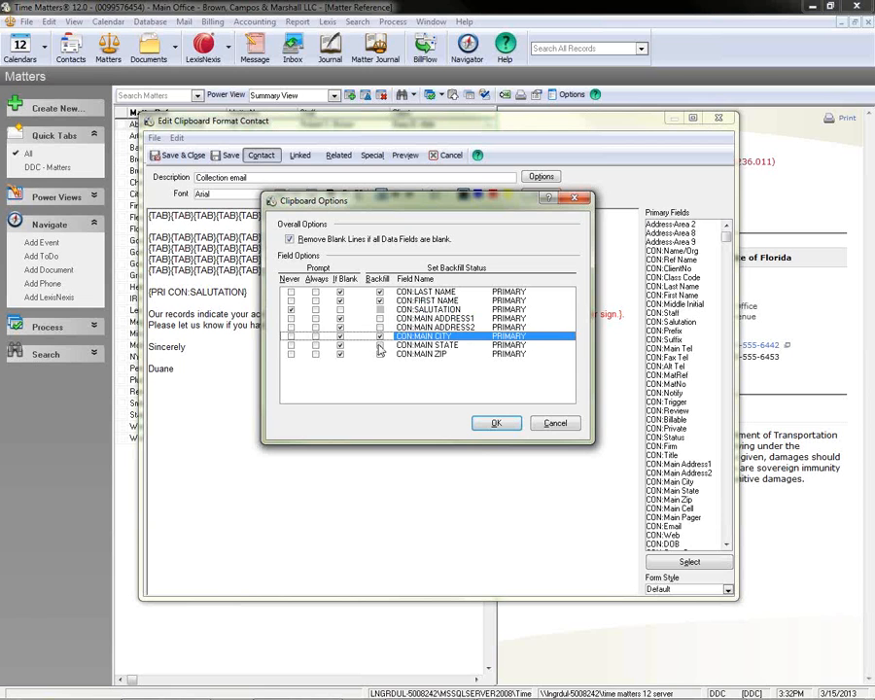
{"action": "left_click", "coordinate": [379, 344]}
{"action": "left_click", "coordinate": [379, 353]}
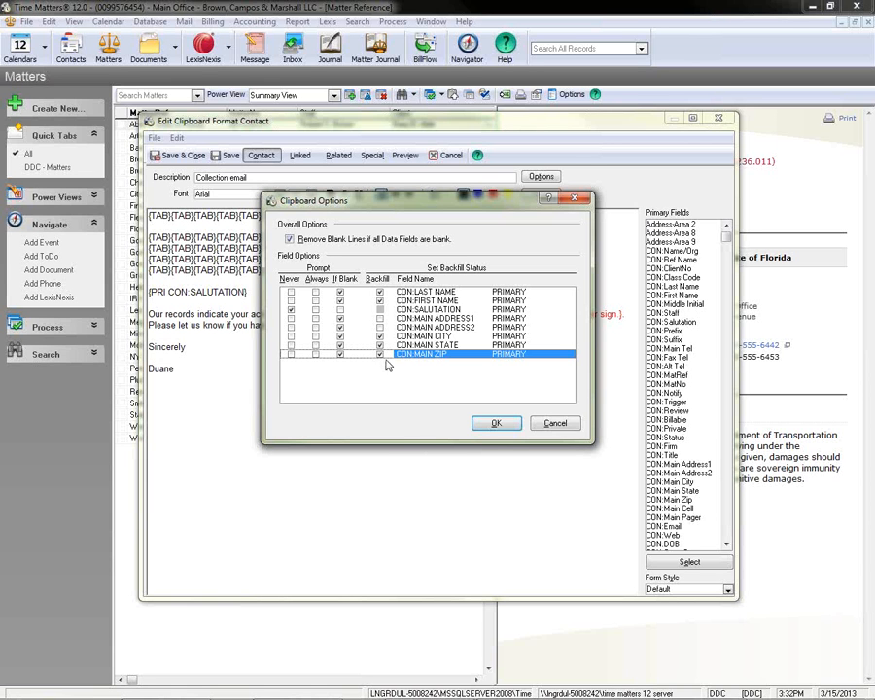
{"action": "left_click_drag", "start_coordinate": [362, 214], "coordinate": [383, 387]}
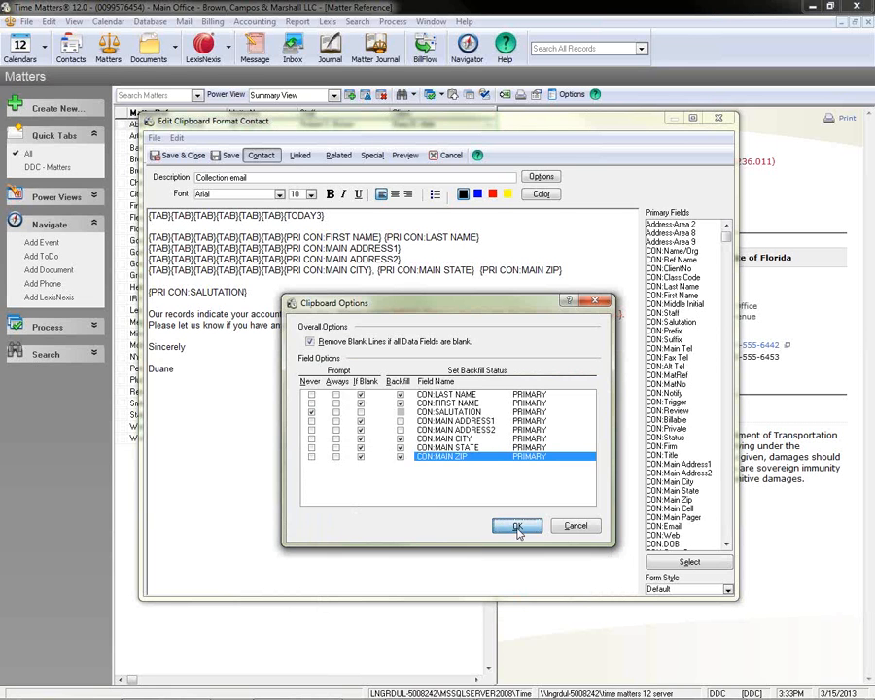
{"action": "left_click", "coordinate": [517, 597]}
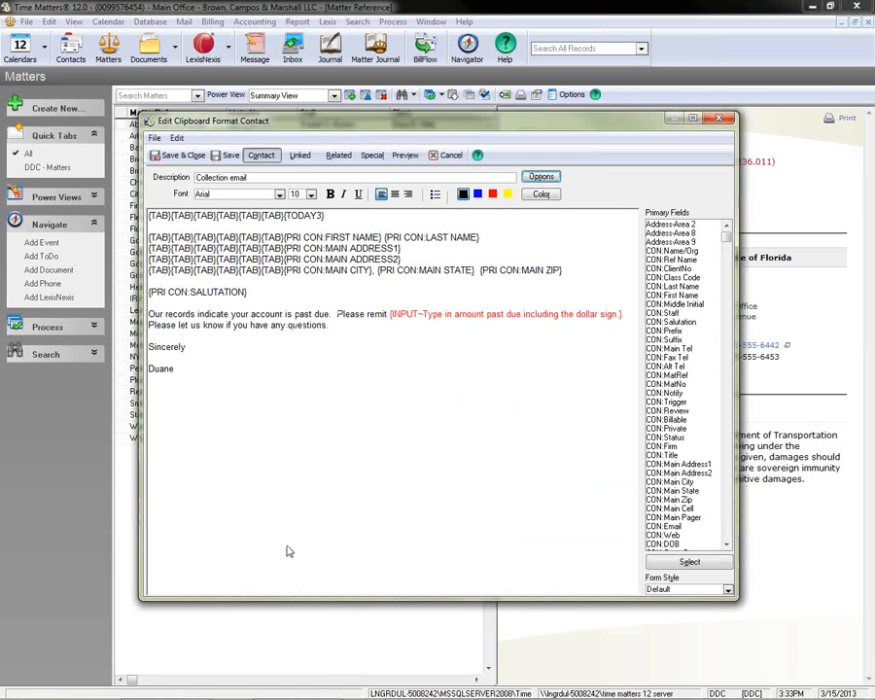
Add an "RE:" line below the salutation containing the linked MatterRef field MAT:MatRef.
{"action": "left_click", "coordinate": [249, 294]}
{"action": "key", "text": "Return"}
{"action": "key", "text": "Return"}
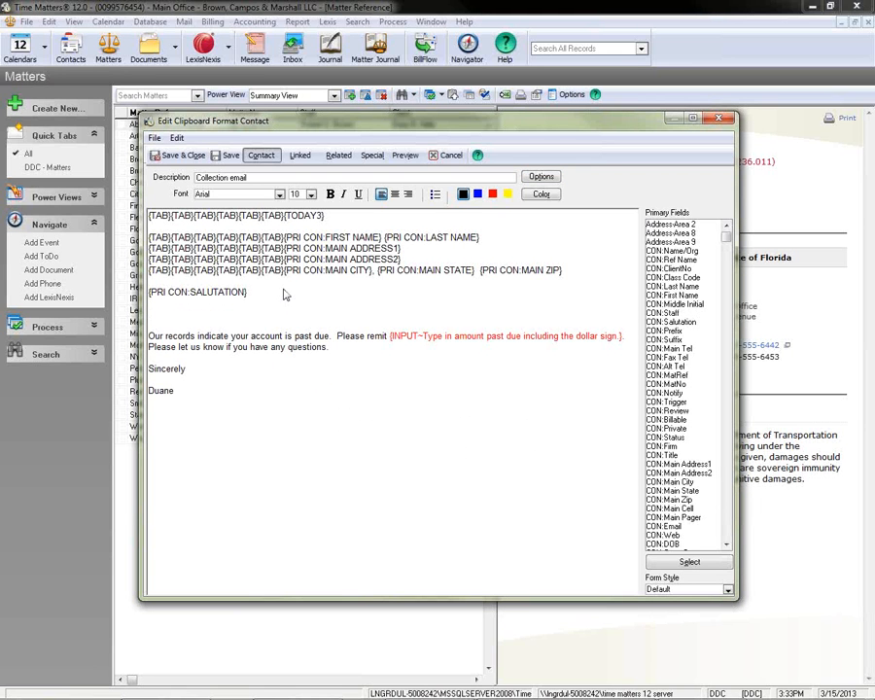
{"action": "type", "text": "RE:"}
{"action": "left_click", "coordinate": [300, 155]}
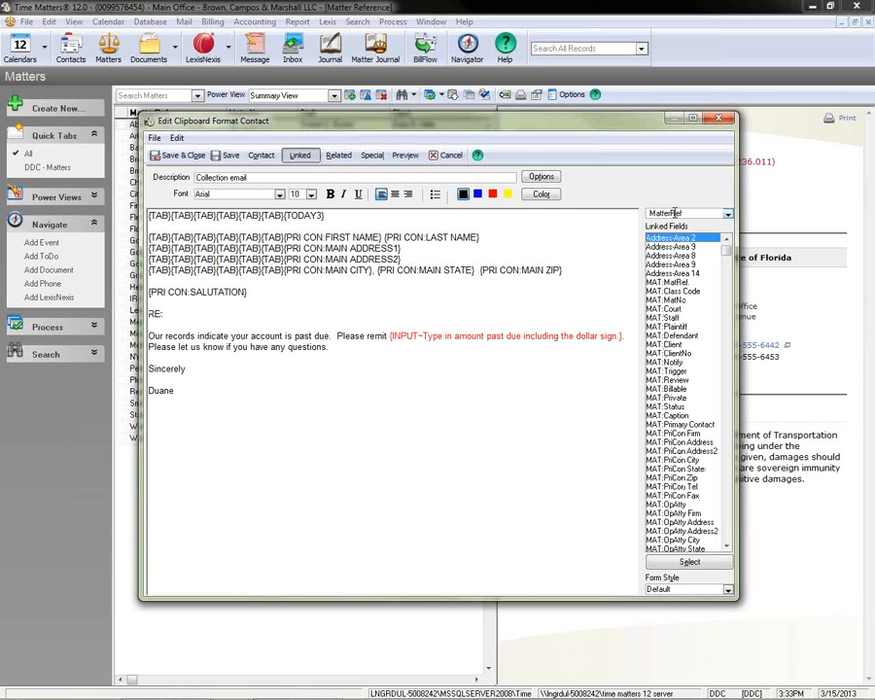
{"action": "left_click", "coordinate": [670, 283]}
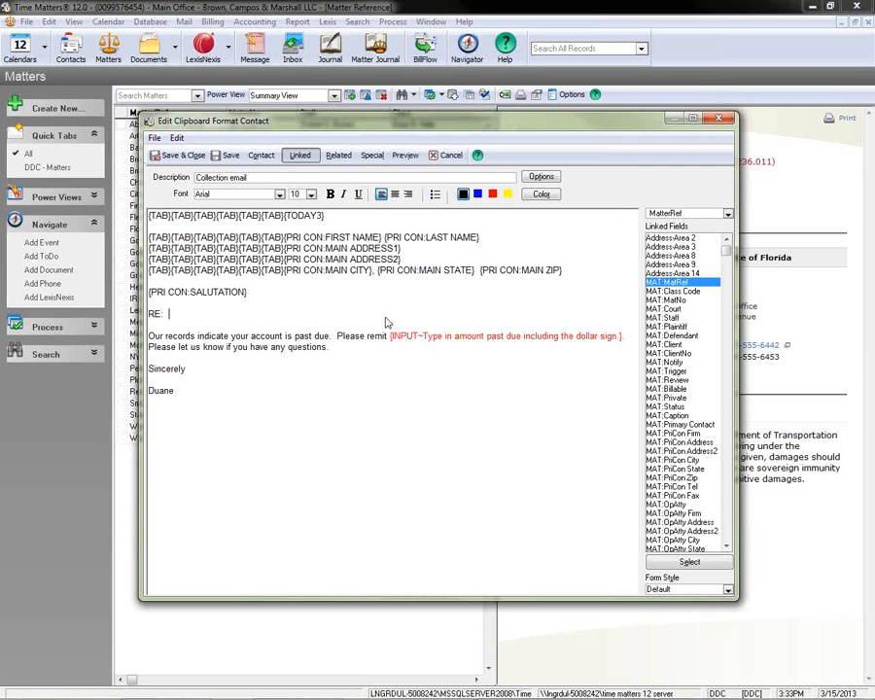
{"action": "double_click", "coordinate": [670, 282]}
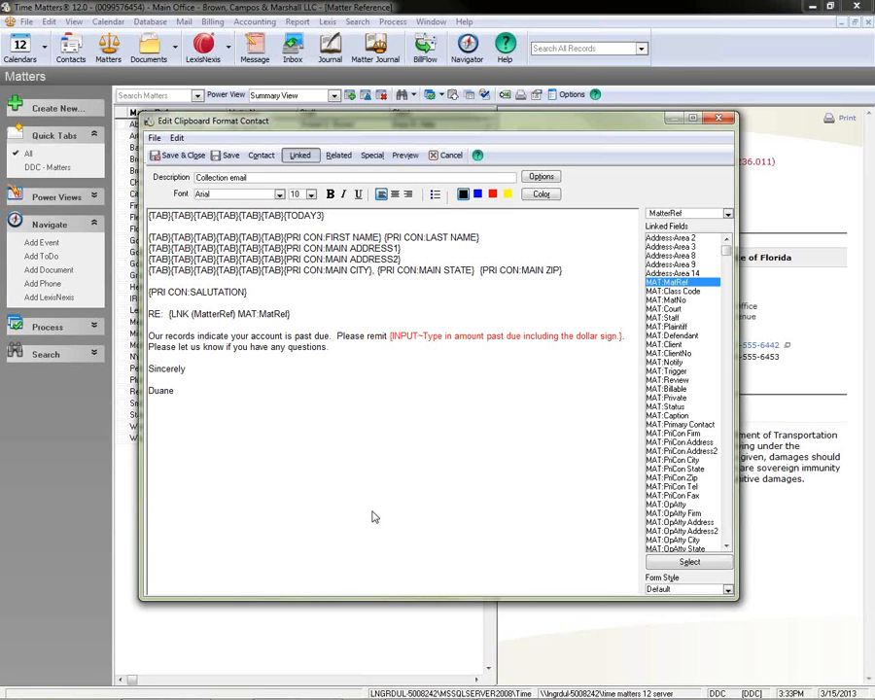
Insert a page break code below the closing name, save the format and close the list of clipboard formats.
{"action": "left_click", "coordinate": [182, 393]}
{"action": "key", "text": "Return"}
{"action": "key", "text": "Return"}
{"action": "left_click", "coordinate": [372, 157]}
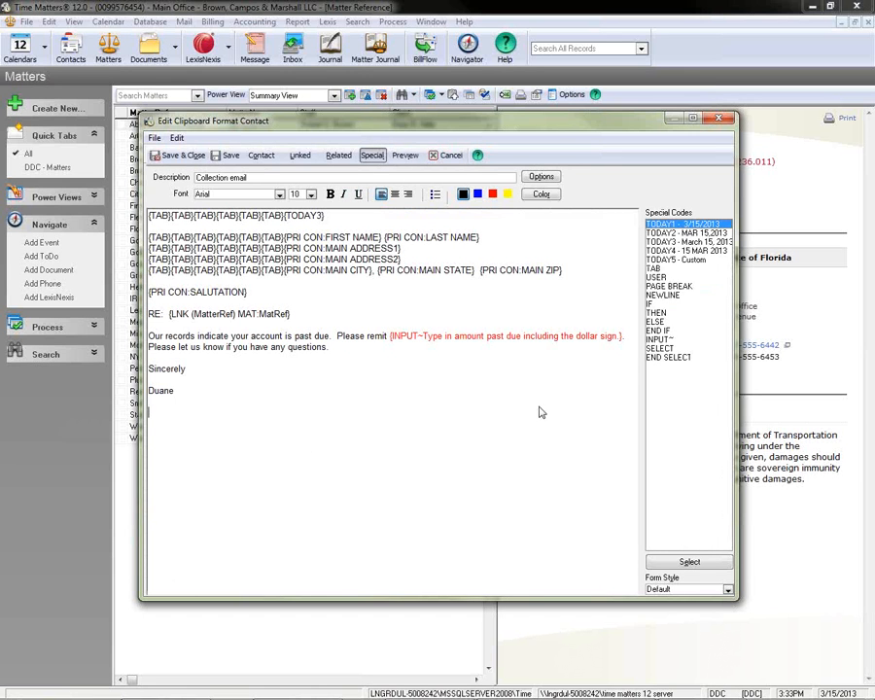
{"action": "double_click", "coordinate": [680, 287]}
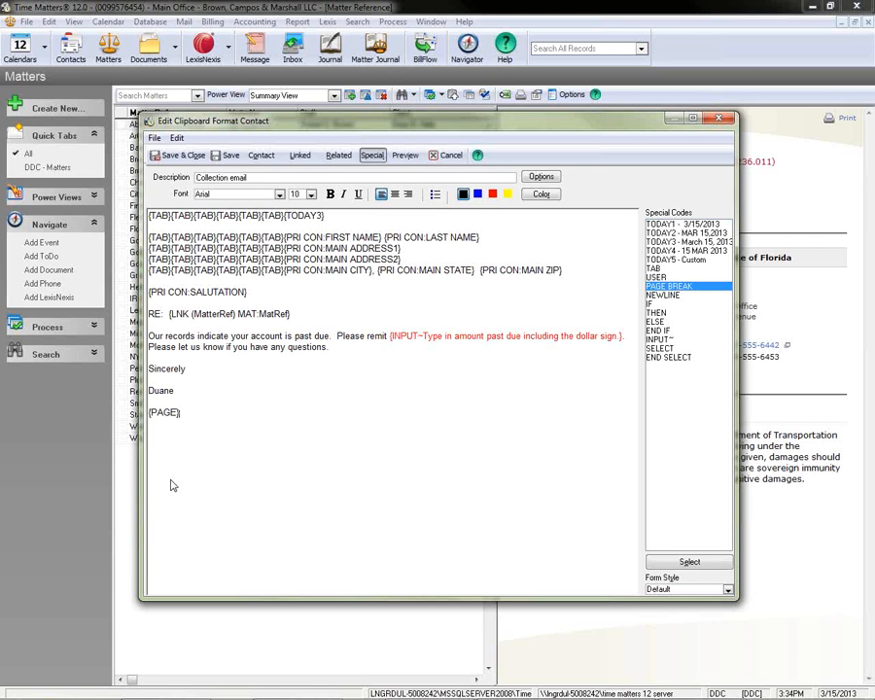
{"action": "left_click", "coordinate": [177, 155]}
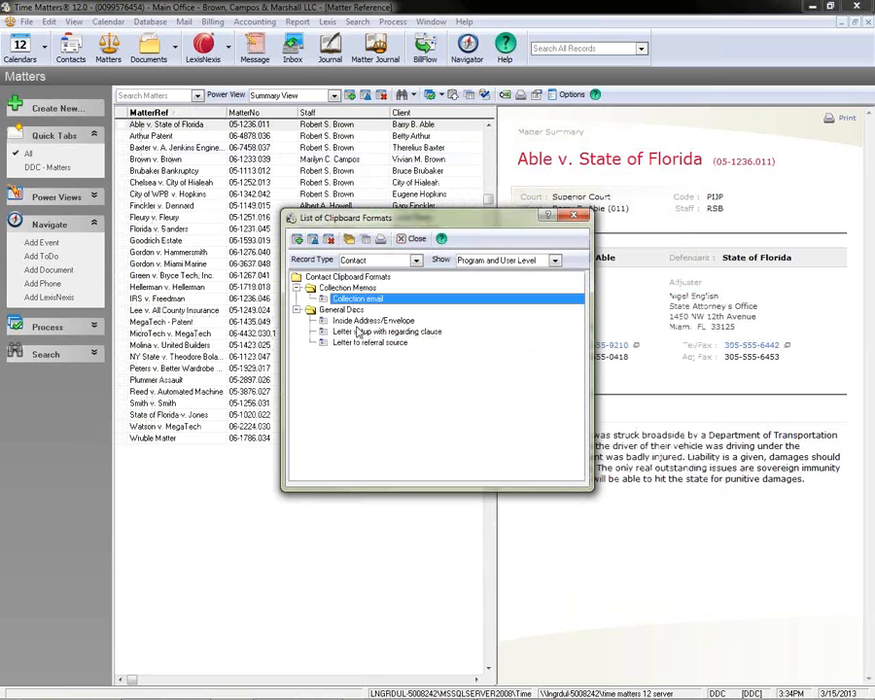
{"action": "left_click", "coordinate": [415, 239]}
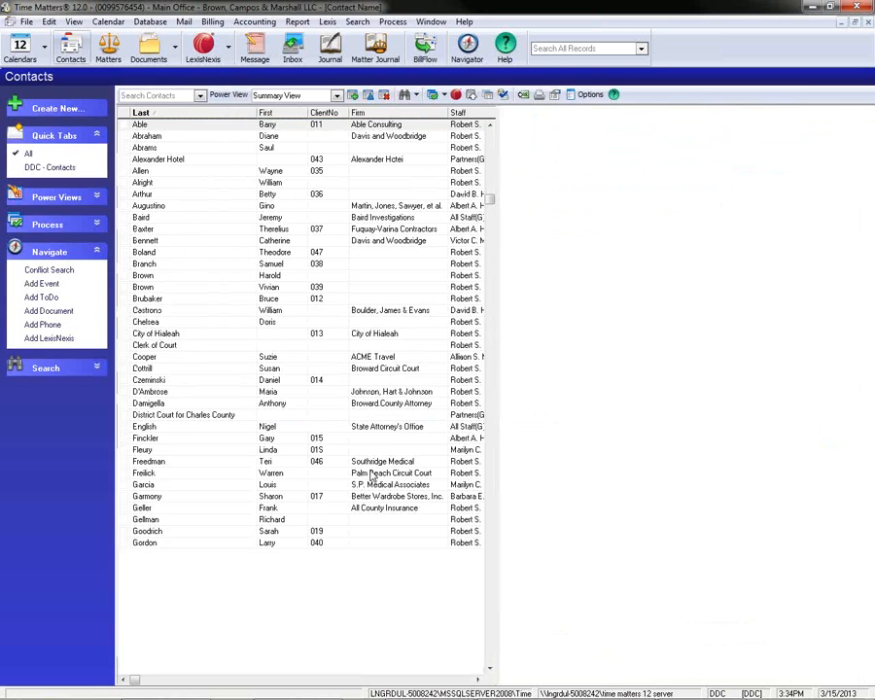
Tag the first and fifth contacts in the contact list and copy them to the clipboard with the "Collection email" format.
{"action": "left_click", "coordinate": [124, 125]}
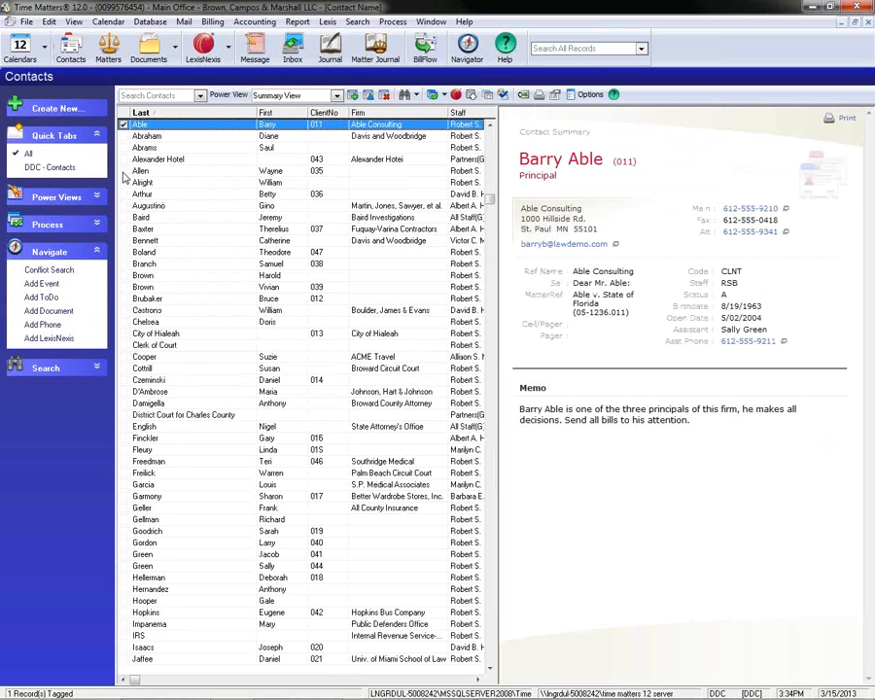
{"action": "left_click", "coordinate": [123, 171]}
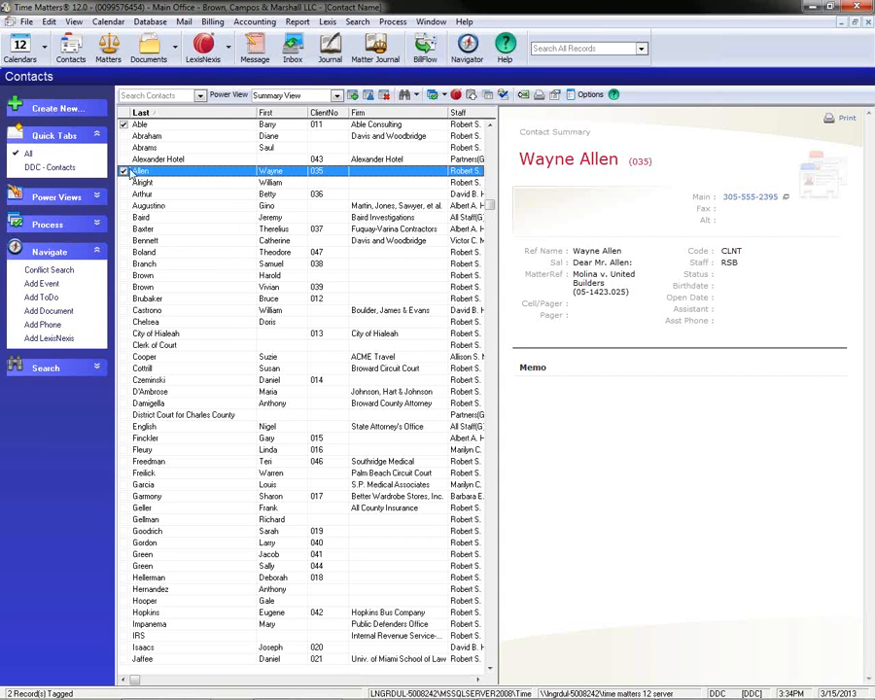
{"action": "left_click", "coordinate": [443, 94]}
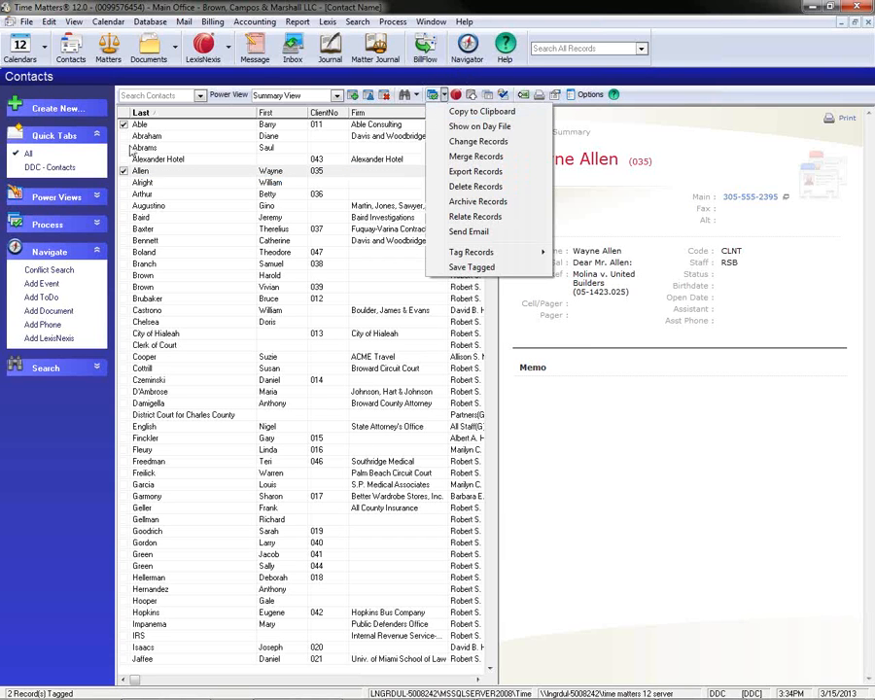
{"action": "left_click", "coordinate": [510, 112]}
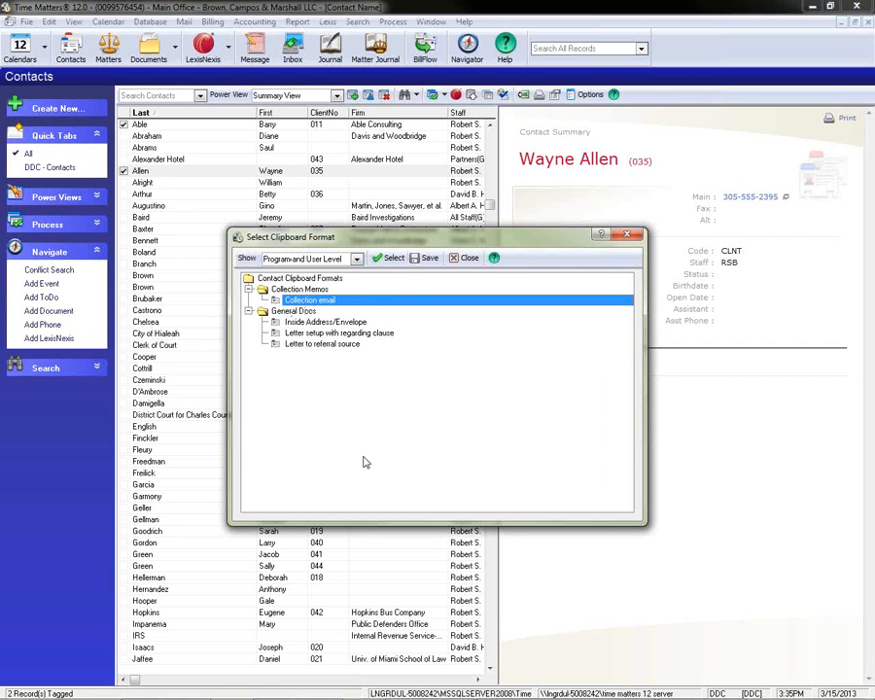
{"action": "left_click", "coordinate": [392, 260]}
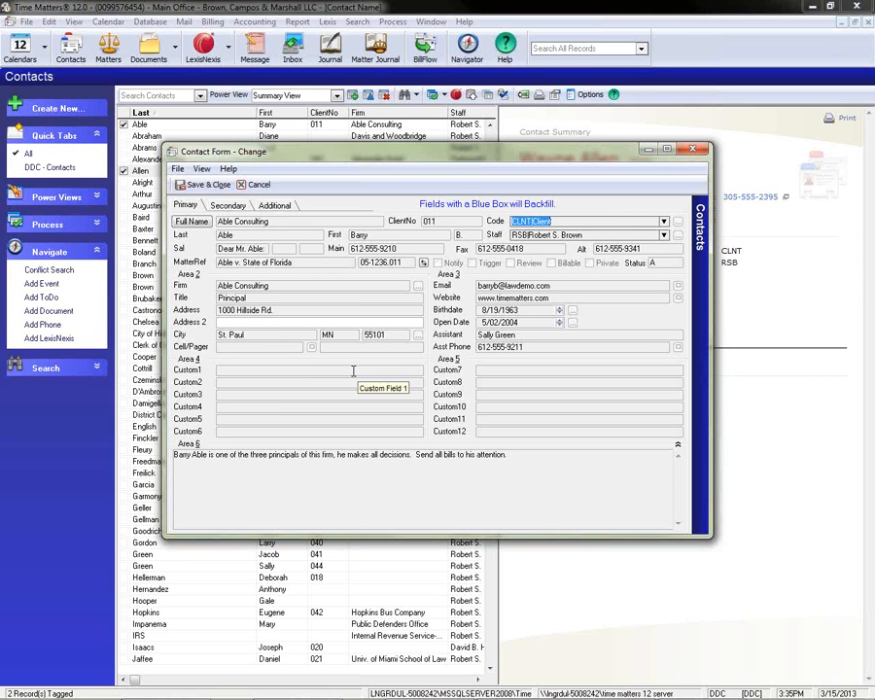
Save the first tagged contact's form, accept its blank fields and enter the past-due amount for that record.
{"action": "left_click", "coordinate": [197, 186]}
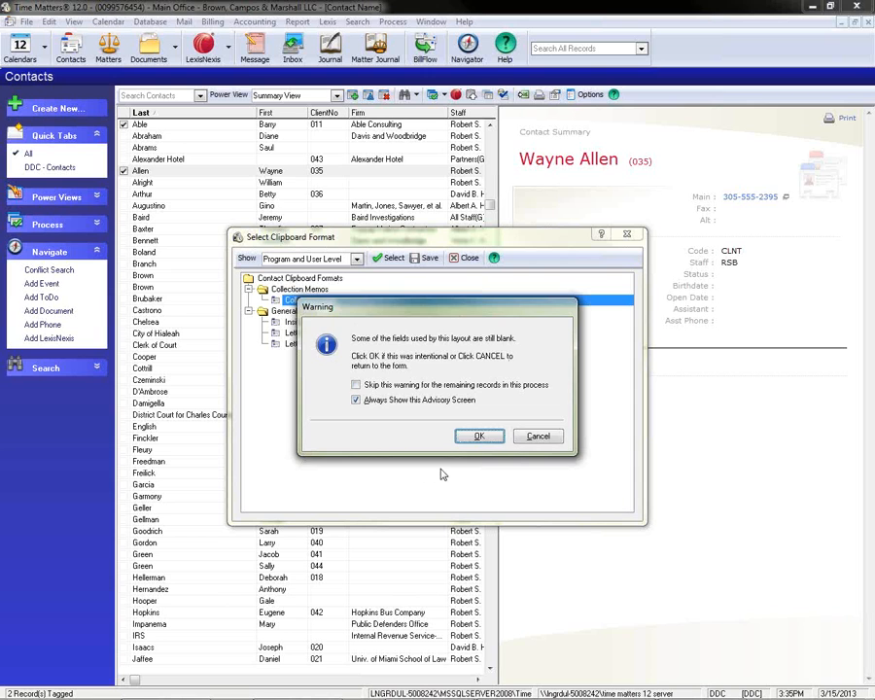
{"action": "left_click", "coordinate": [475, 437]}
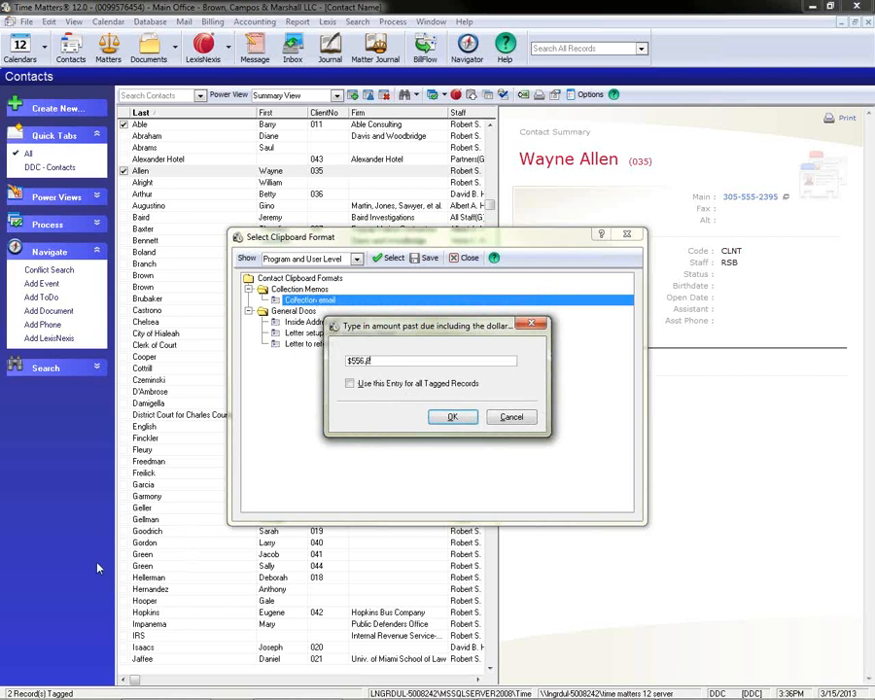
{"action": "left_click", "coordinate": [454, 418]}
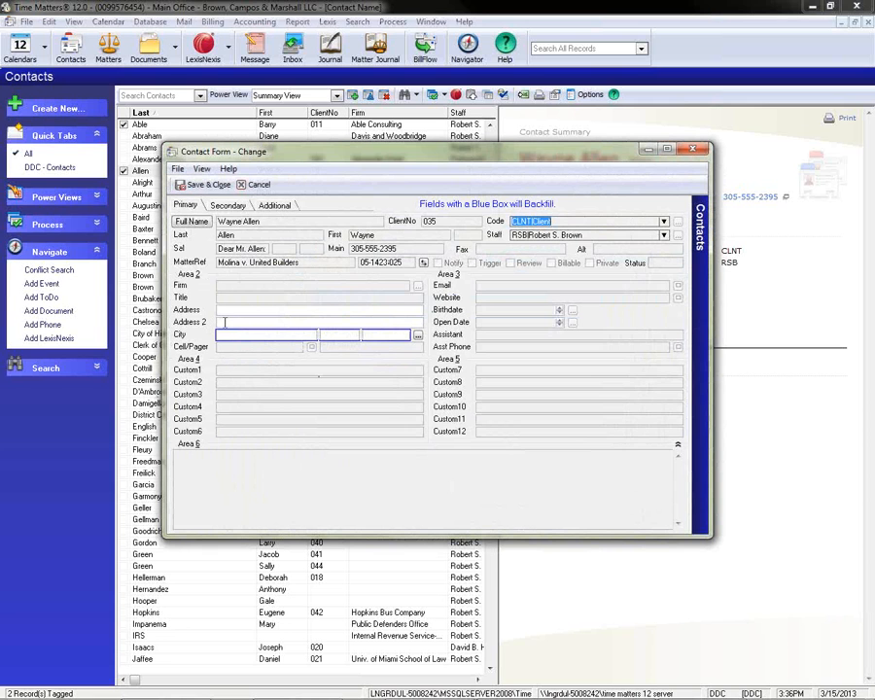
Fill in the second tagged contact's street address, suite, city, state and ZIP code, and save the form.
{"action": "left_click", "coordinate": [225, 309]}
{"action": "type", "text": "3"}
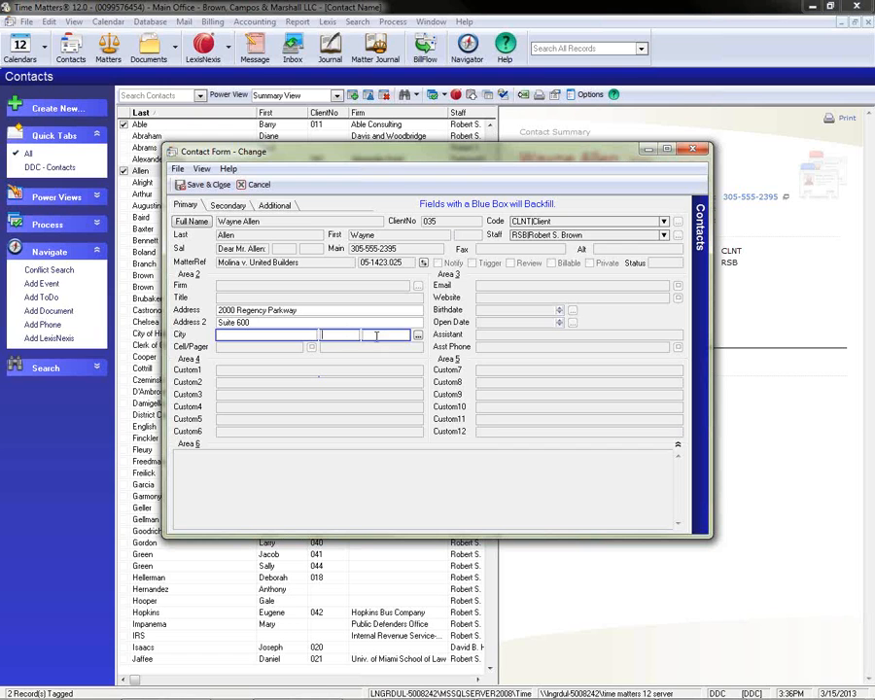
{"action": "left_click", "coordinate": [388, 335]}
{"action": "left_click", "coordinate": [236, 333]}
{"action": "left_click", "coordinate": [197, 185]}
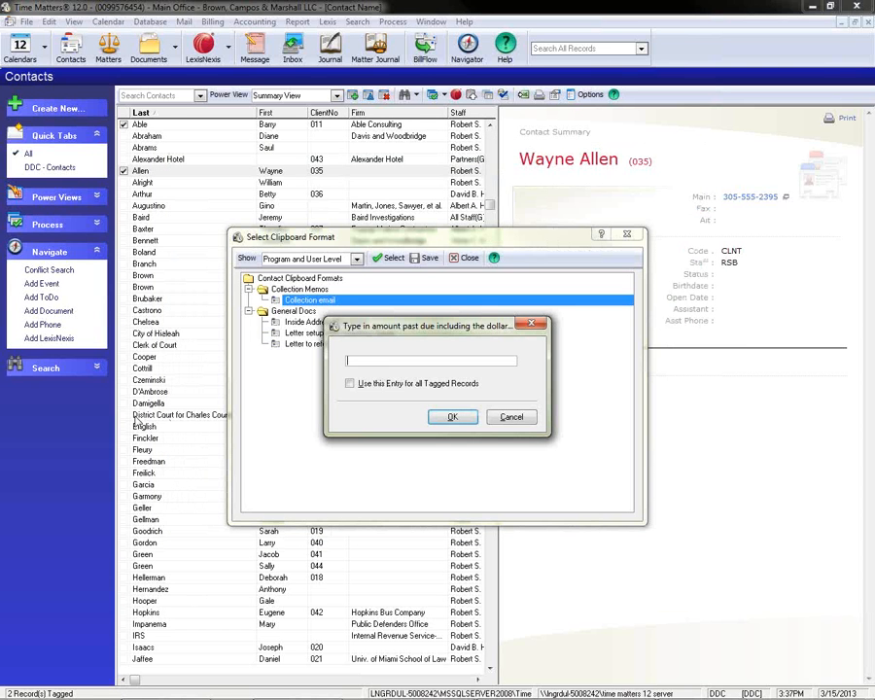
Enter $899.99 as the second tagged contact's past-due amount and confirm it.
{"action": "type", "text": "999.99"}
{"action": "left_click", "coordinate": [454, 417]}
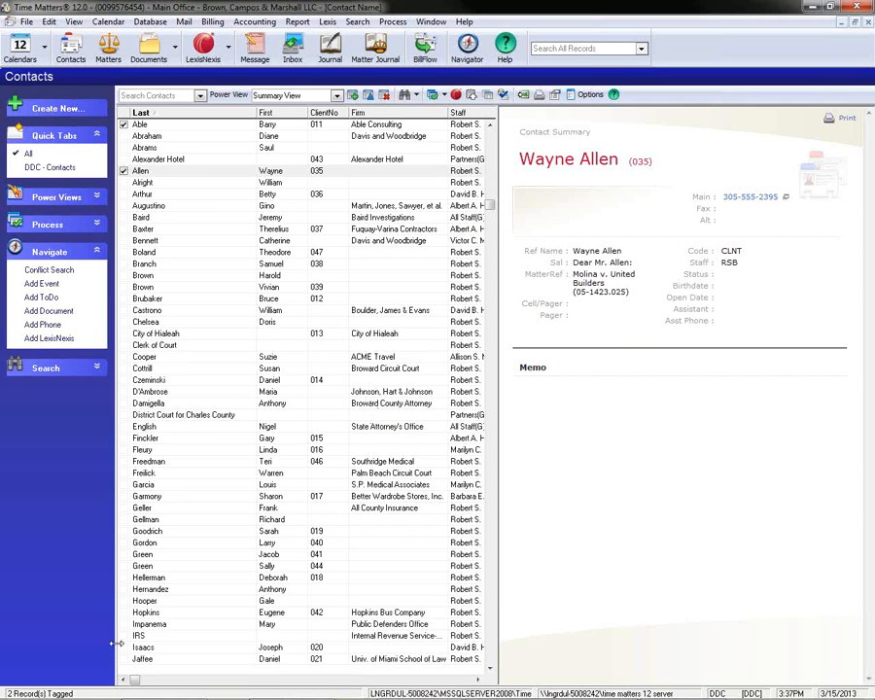
Switch to the blank Microsoft Word document, maximize it, paste the merged collection letters and review both contacts' pages.
{"action": "left_click", "coordinate": [58, 685]}
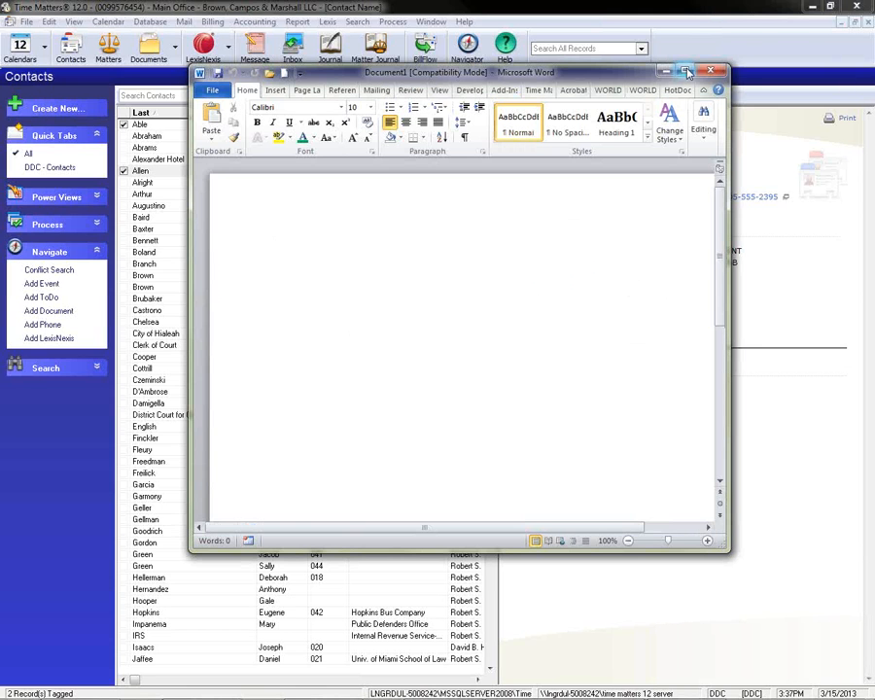
{"action": "left_click", "coordinate": [686, 73]}
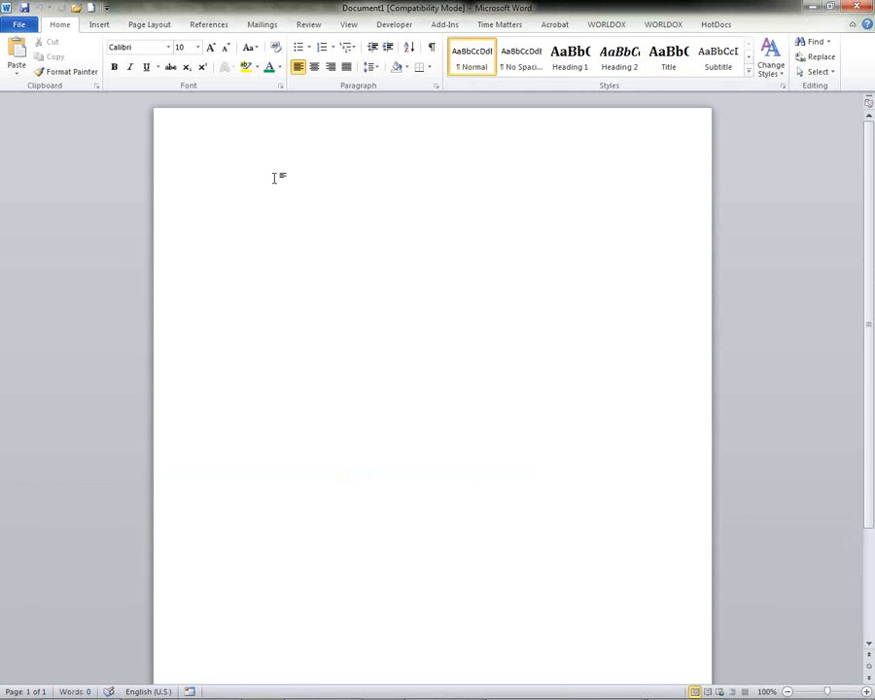
{"action": "key", "text": "ctrl+v"}
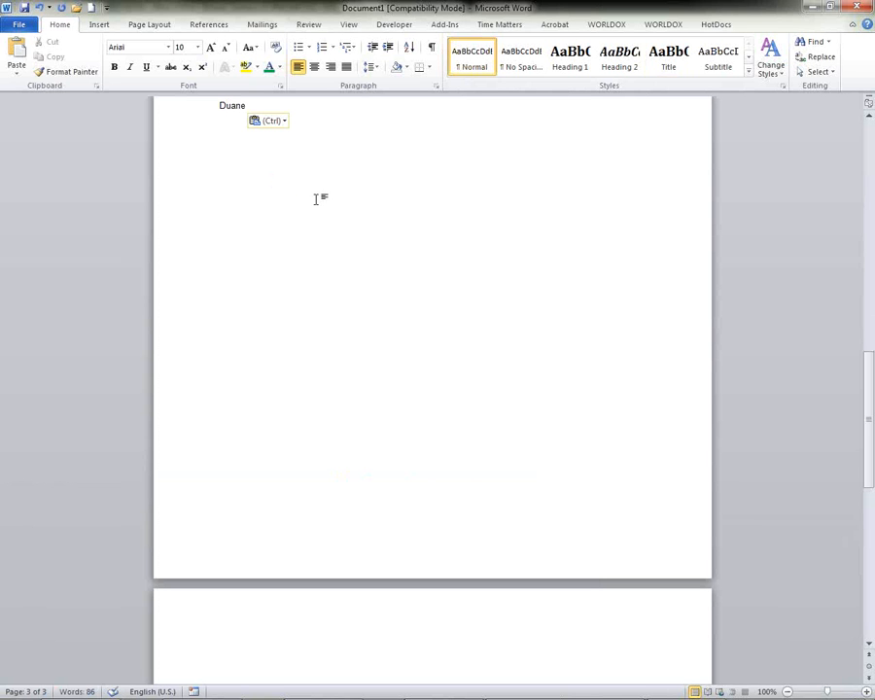
{"action": "left_click_drag", "start_coordinate": [869, 462], "coordinate": [869, 145]}
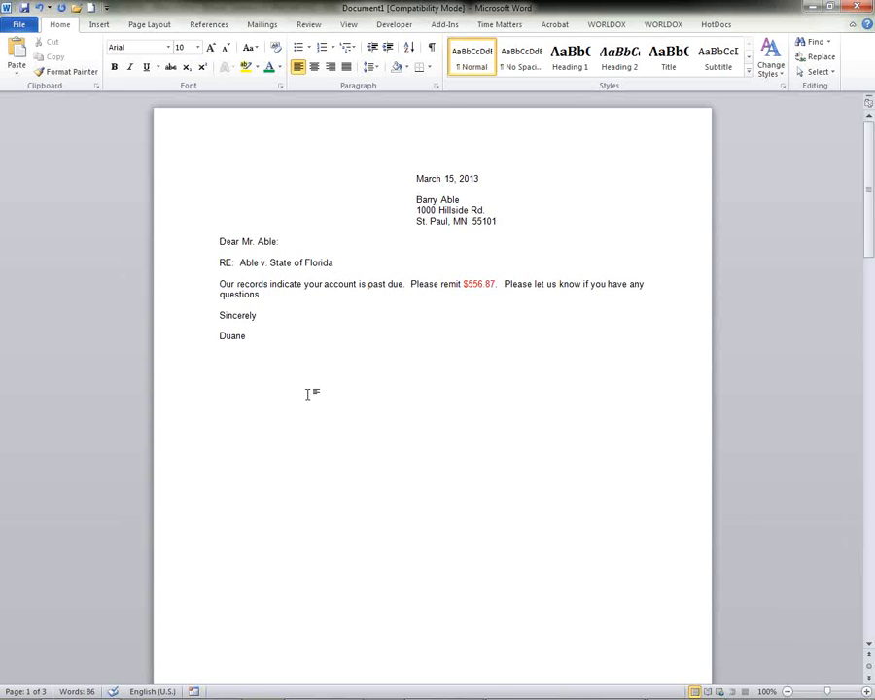
{"action": "scroll", "coordinate": [293, 350], "scroll_direction": "down", "scroll_amount": 4}
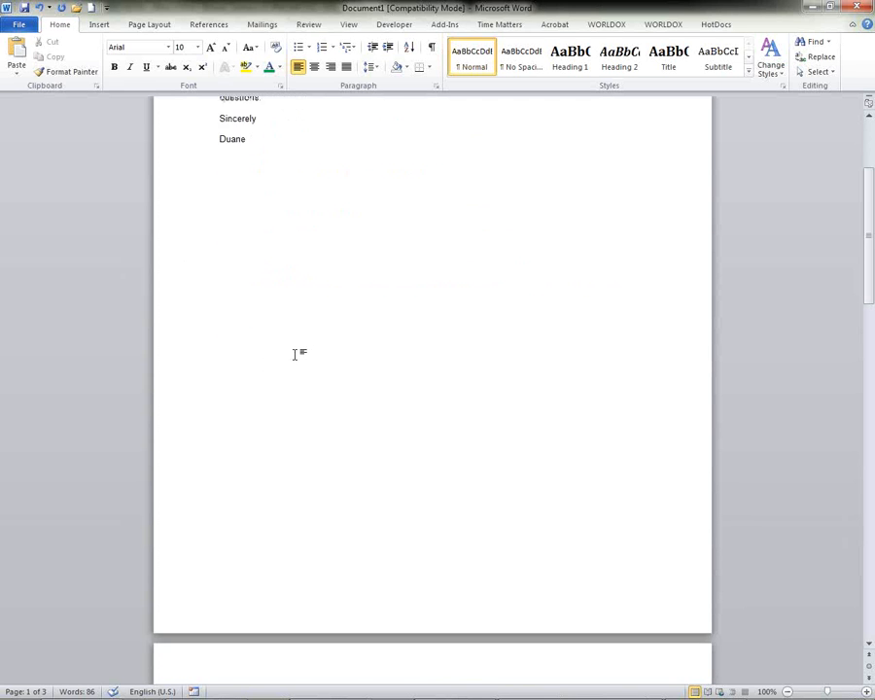
{"action": "scroll", "coordinate": [295, 352], "scroll_direction": "down", "scroll_amount": 9}
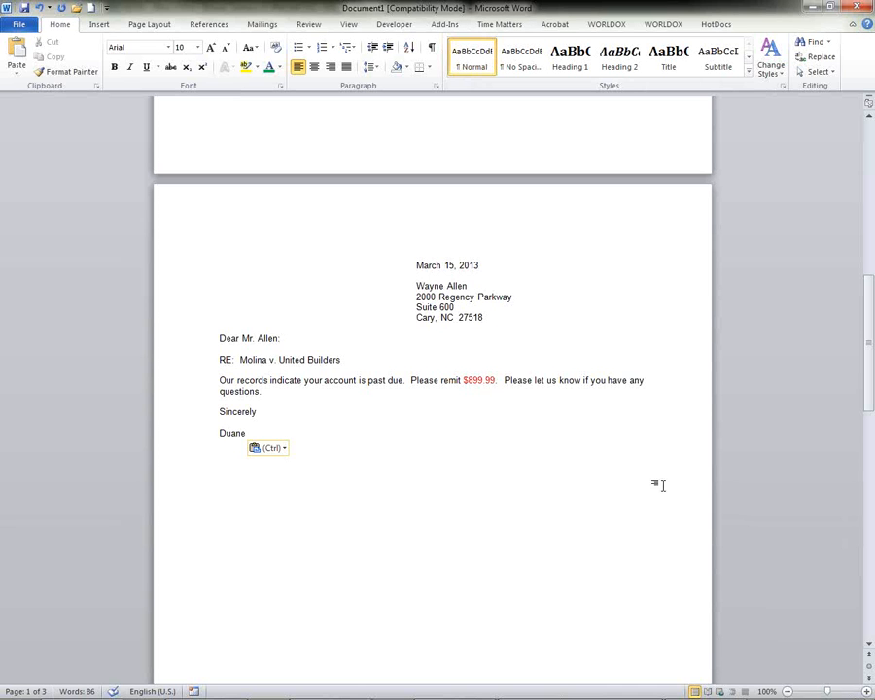
{"action": "left_click_drag", "start_coordinate": [870, 405], "coordinate": [866, 241]}
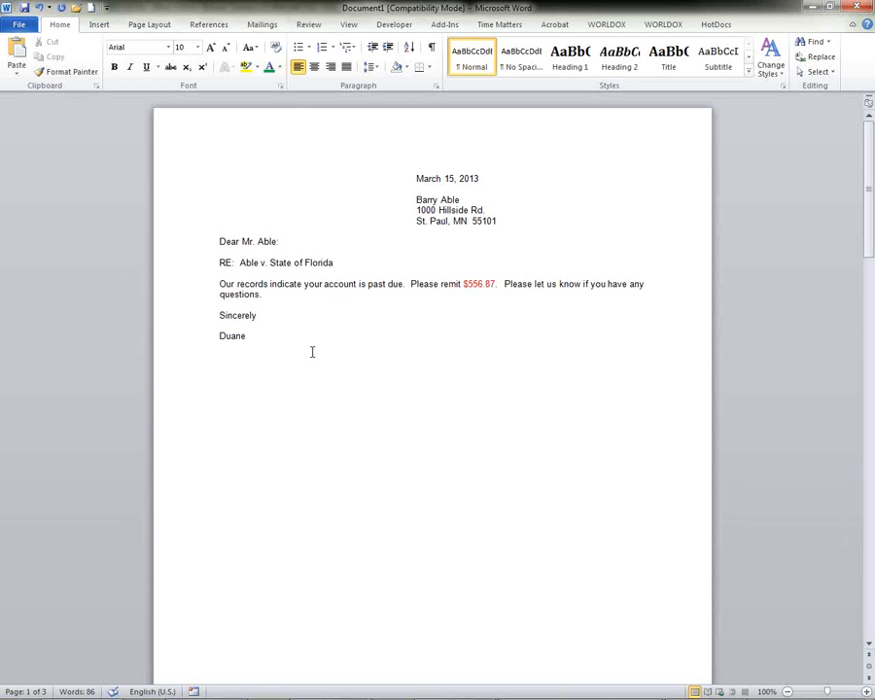
Create another blank Word document and open the Time Matters Insider from it.
{"action": "left_click", "coordinate": [16, 26]}
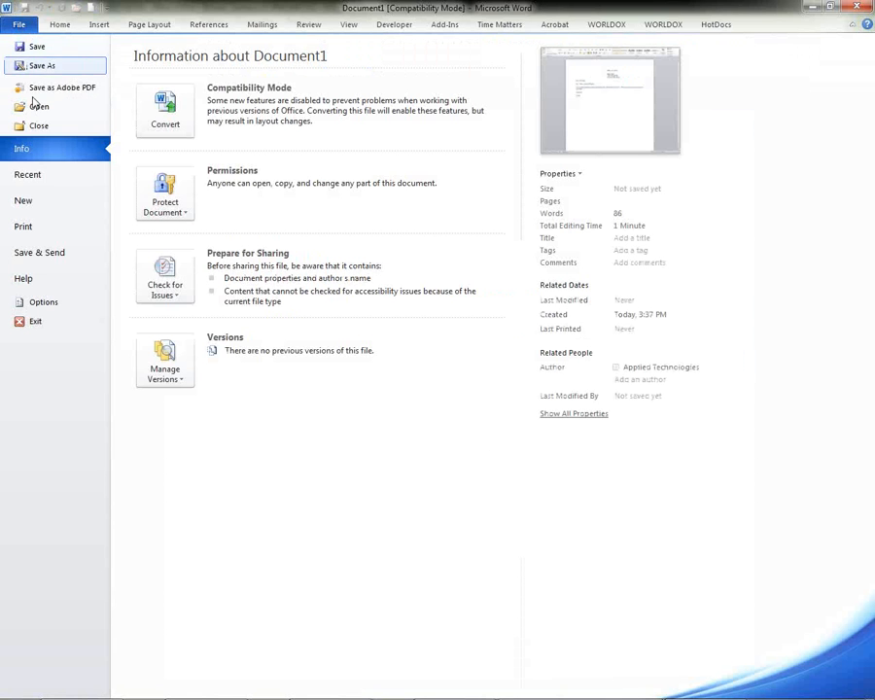
{"action": "left_click", "coordinate": [27, 208]}
{"action": "double_click", "coordinate": [158, 136]}
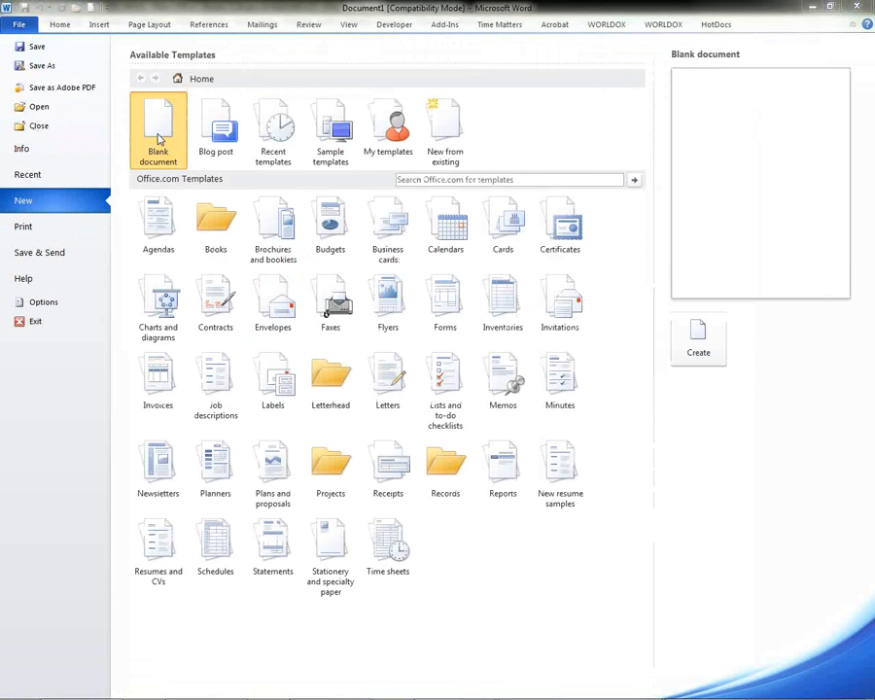
{"action": "left_click", "coordinate": [500, 24]}
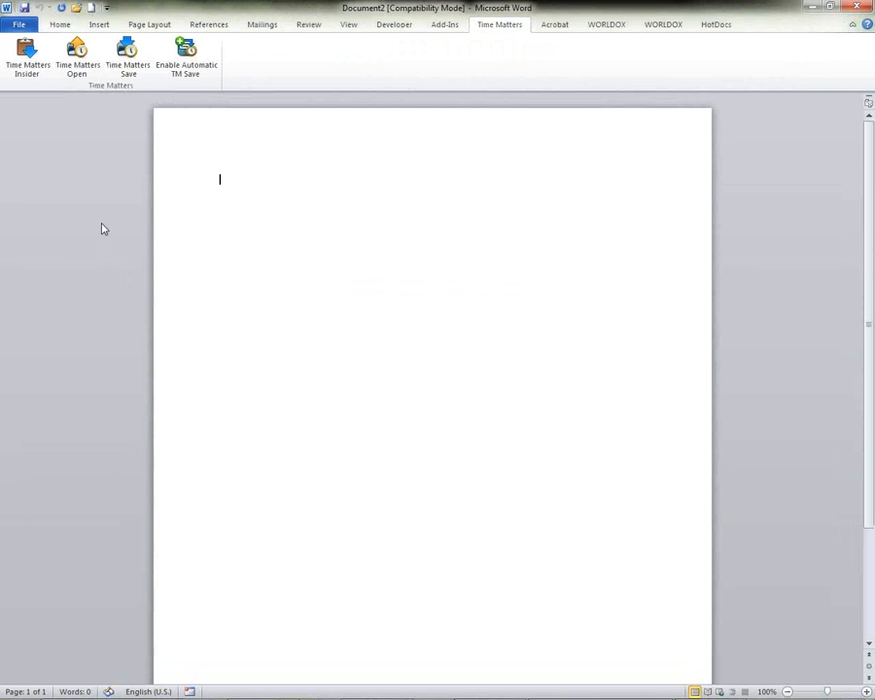
{"action": "left_click", "coordinate": [31, 73]}
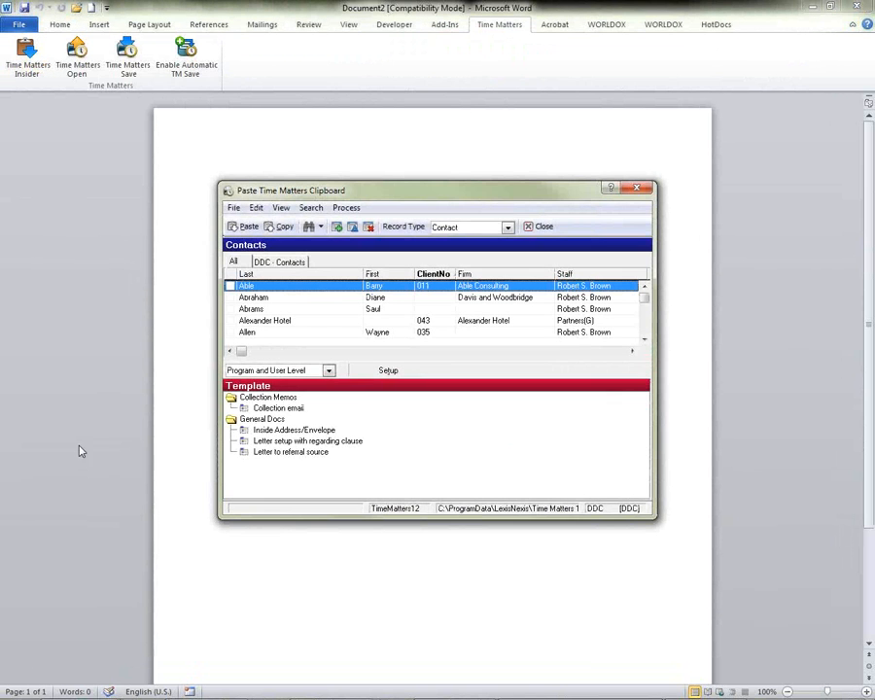
Tag the first contact in the Time Matters clipboard list and paste it with the "Collection email" template.
{"action": "left_click", "coordinate": [229, 286]}
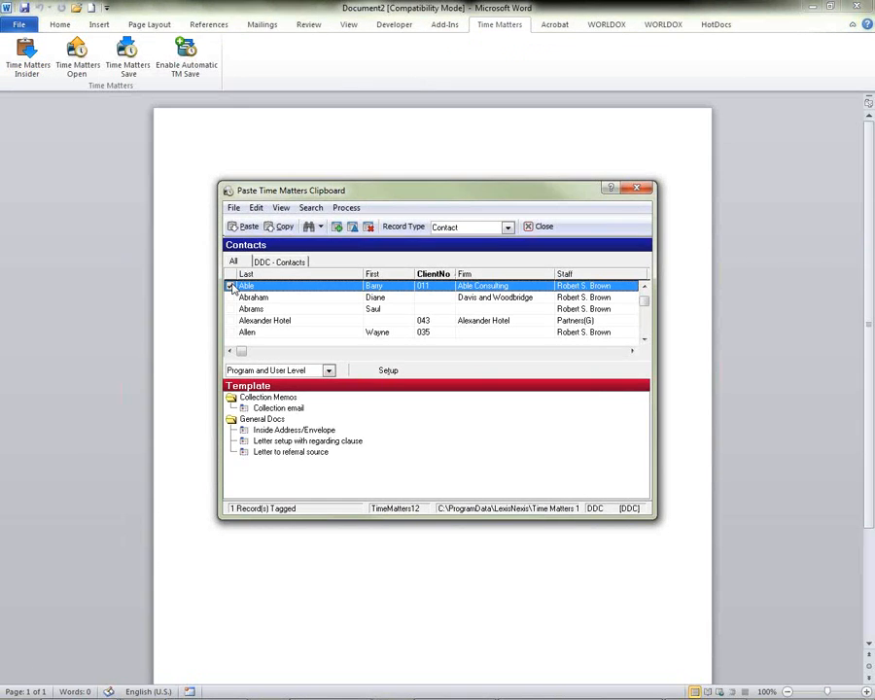
{"action": "left_click", "coordinate": [270, 408]}
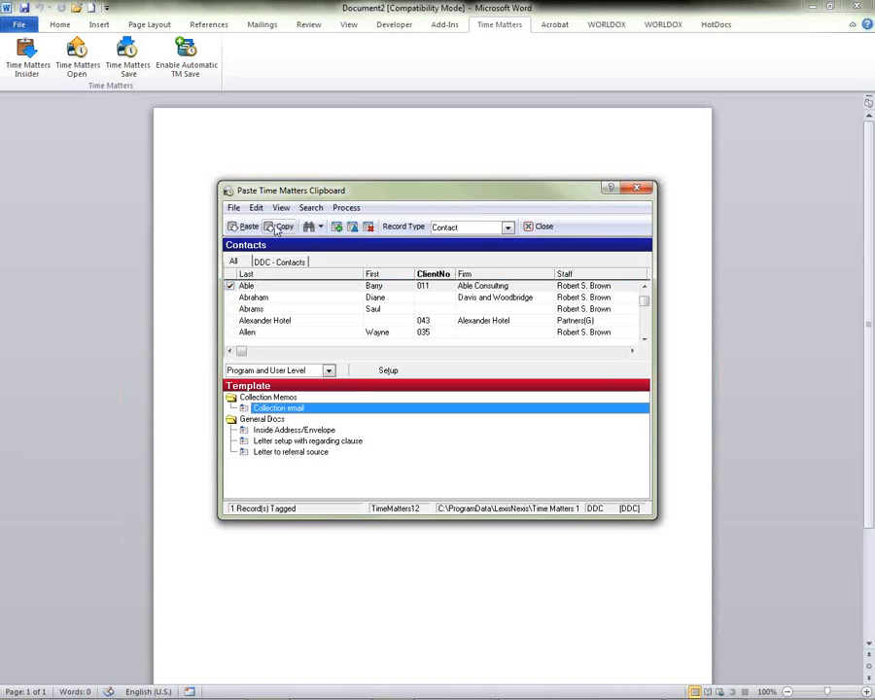
{"action": "left_click", "coordinate": [245, 226]}
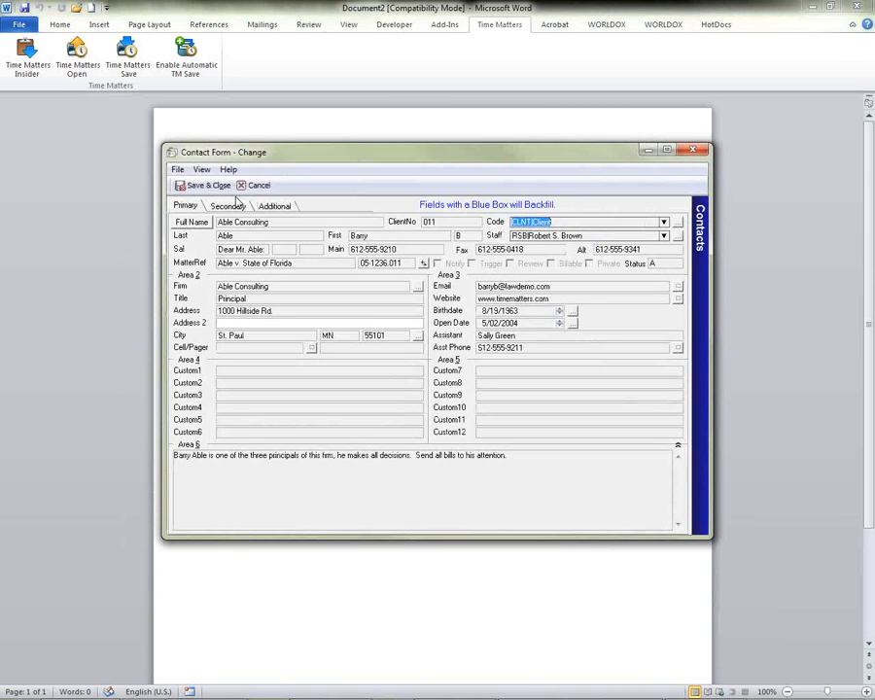
Save the contact's form, accept its blank fields and enter $5678.98 as the past-due amount.
{"action": "left_click", "coordinate": [202, 186]}
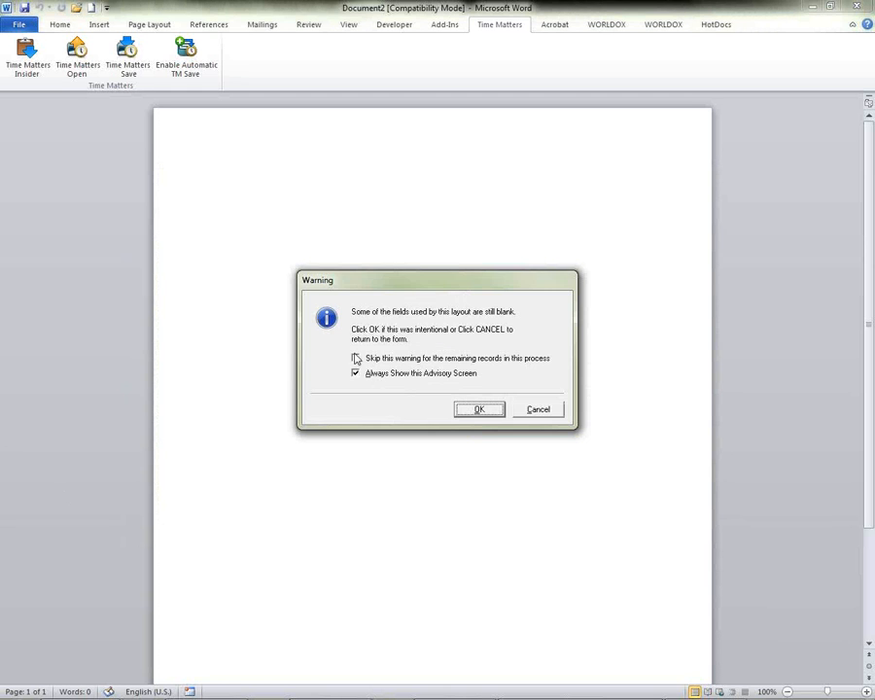
{"action": "left_click", "coordinate": [474, 409]}
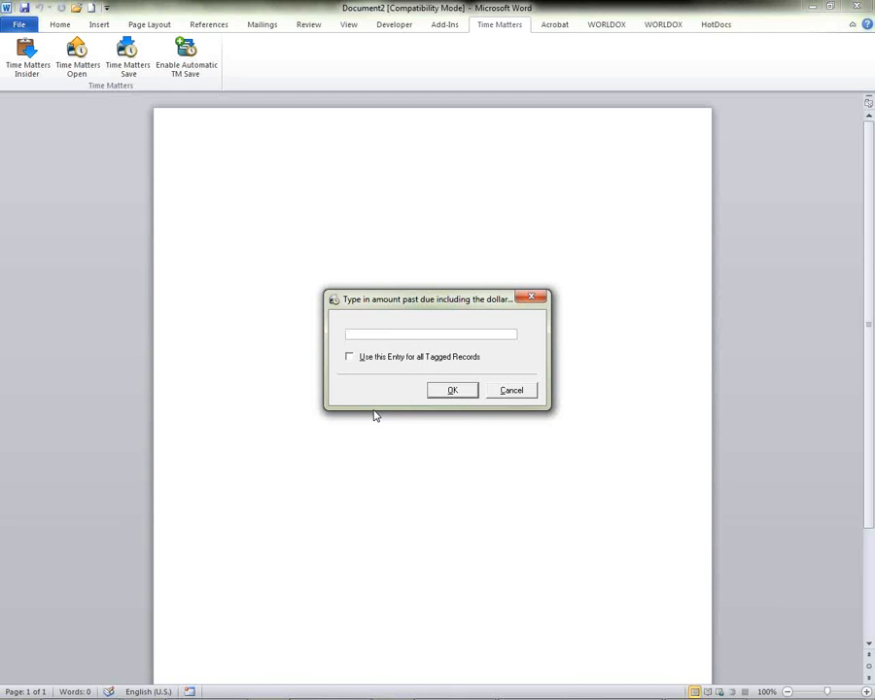
{"action": "type", "text": "$5678.98"}
{"action": "left_click", "coordinate": [451, 392]}
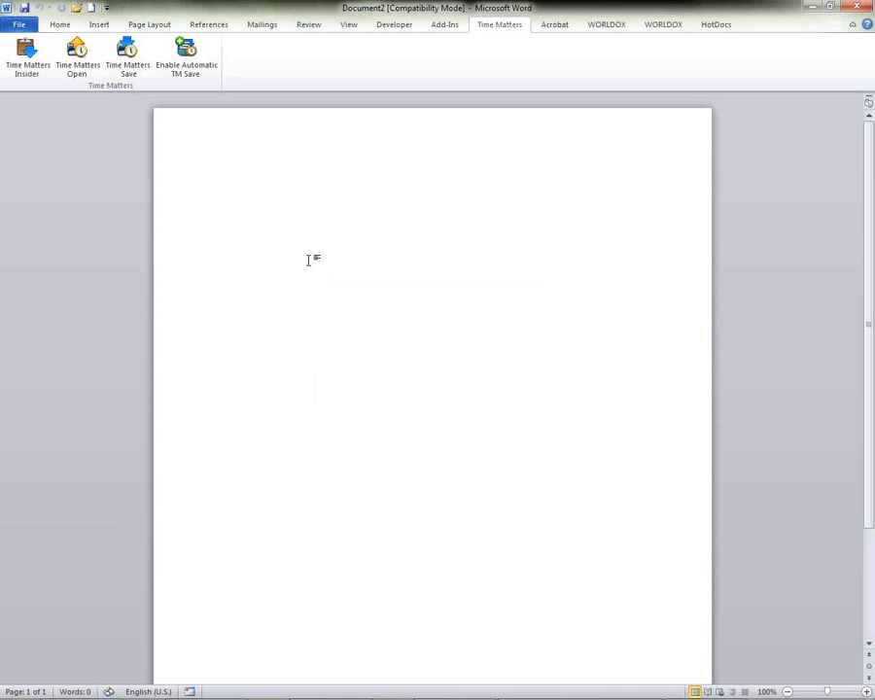
Paste the merged collection letter into the blank document, and discard the Time Matters document form without saving changes.
{"action": "right_click", "coordinate": [308, 261]}
{"action": "left_click", "coordinate": [337, 312]}
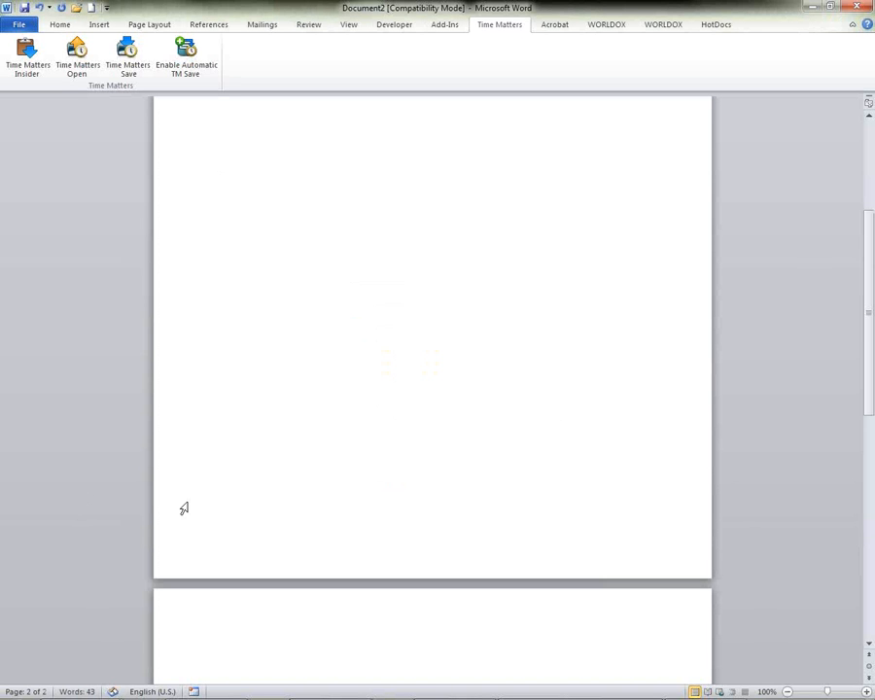
{"action": "scroll", "coordinate": [243, 496], "scroll_direction": "up", "scroll_amount": 6}
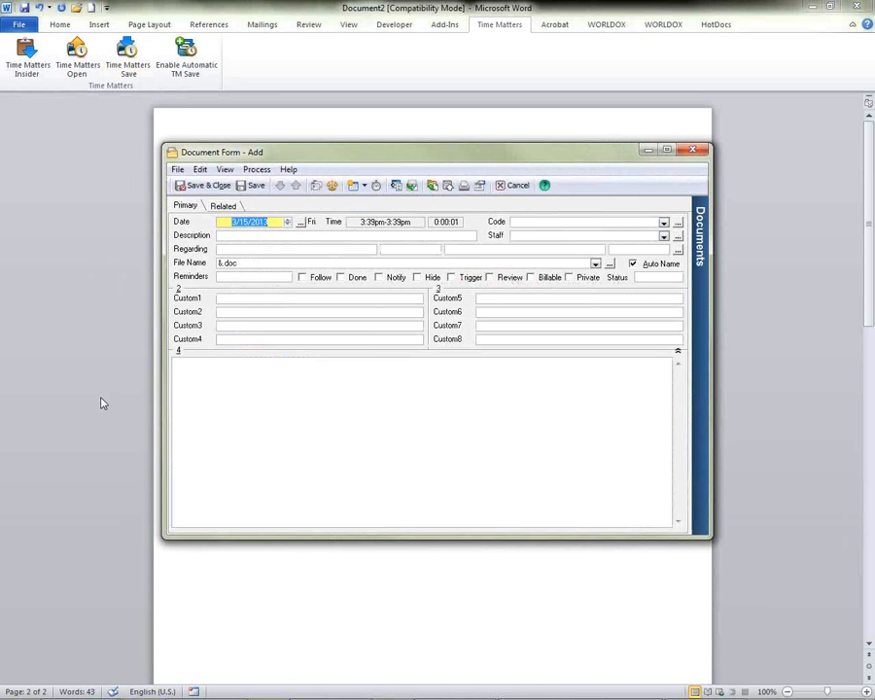
{"action": "left_click", "coordinate": [516, 185]}
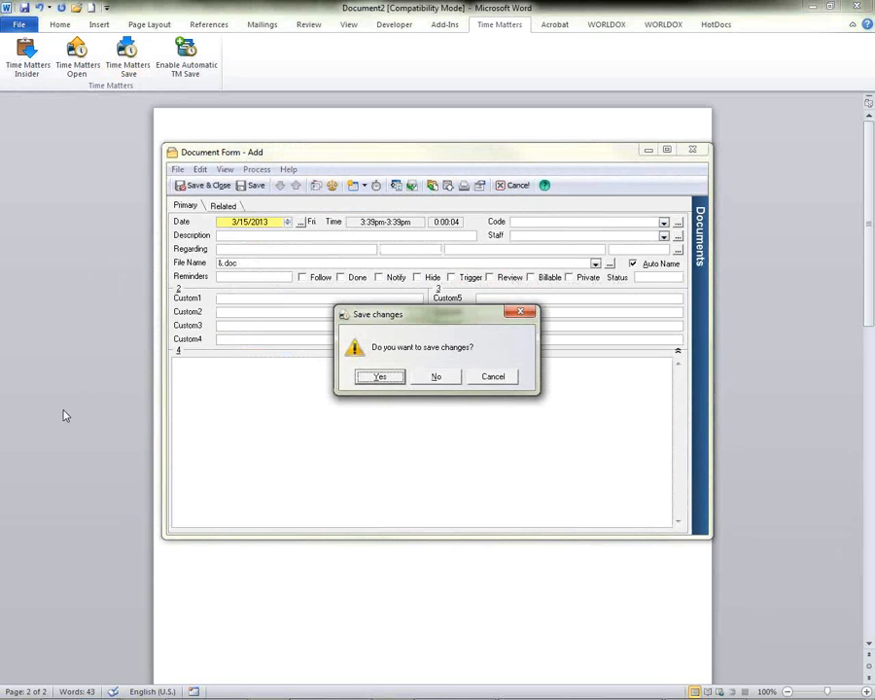
{"action": "left_click", "coordinate": [437, 379]}
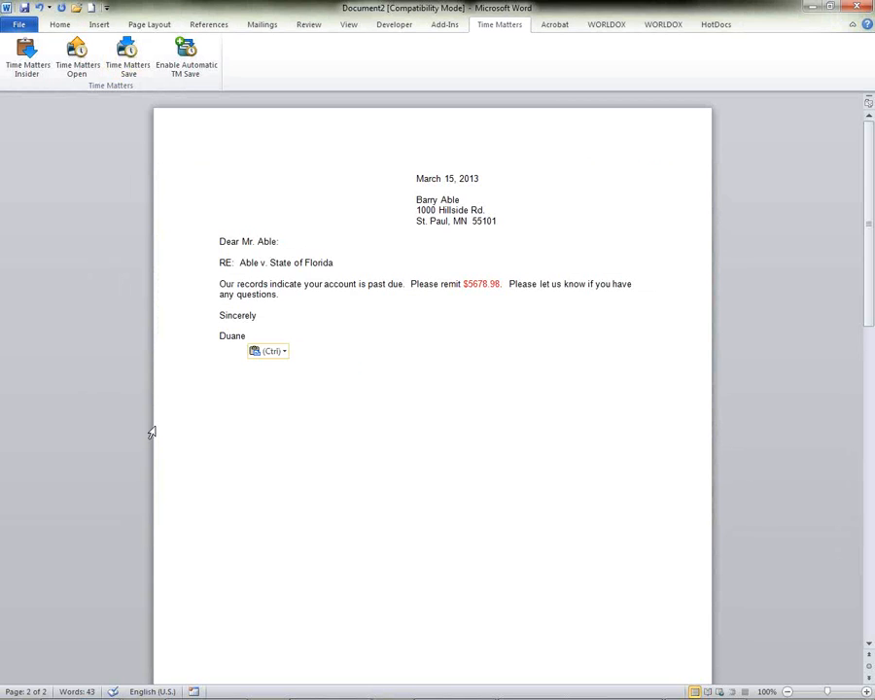
Close both Word documents without saving them.
{"action": "left_click", "coordinate": [855, 7]}
{"action": "left_click", "coordinate": [462, 402]}
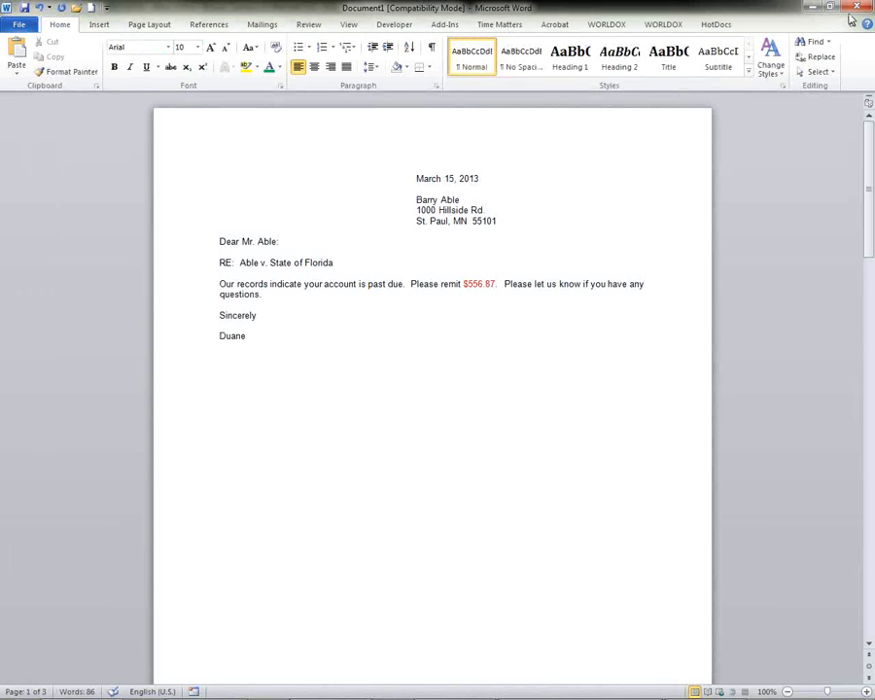
{"action": "left_click", "coordinate": [854, 8]}
{"action": "left_click", "coordinate": [471, 404]}
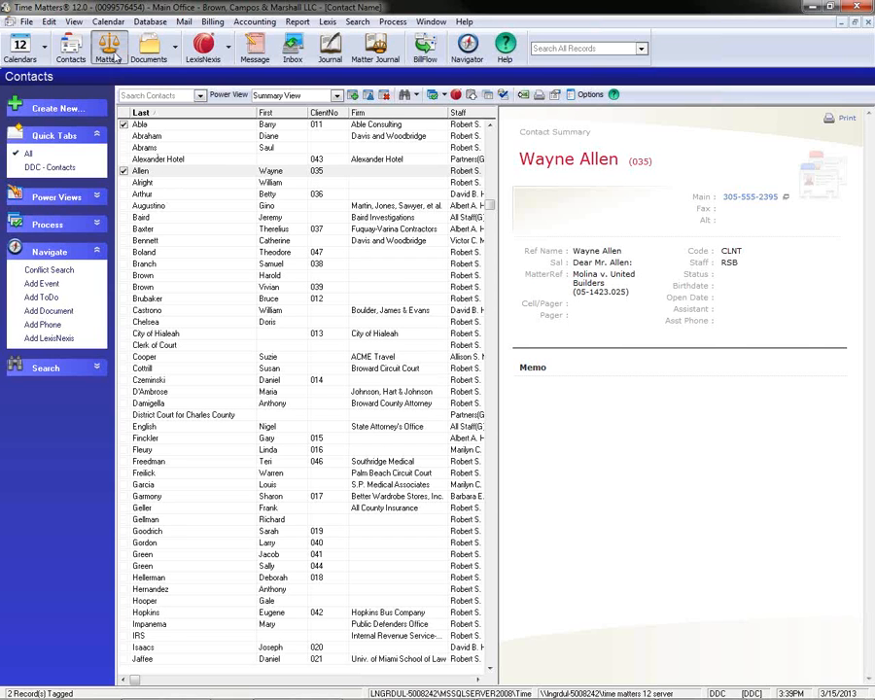
In Time Matters, open the first matter in the matter list and add a new document record to it.
{"action": "left_click", "coordinate": [108, 47]}
{"action": "double_click", "coordinate": [170, 126]}
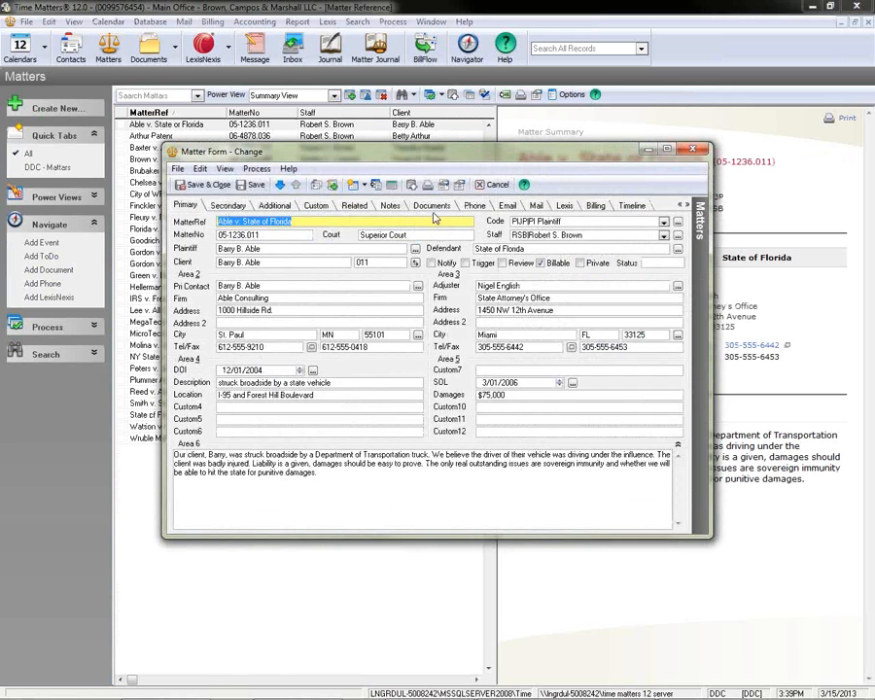
{"action": "left_click", "coordinate": [432, 206]}
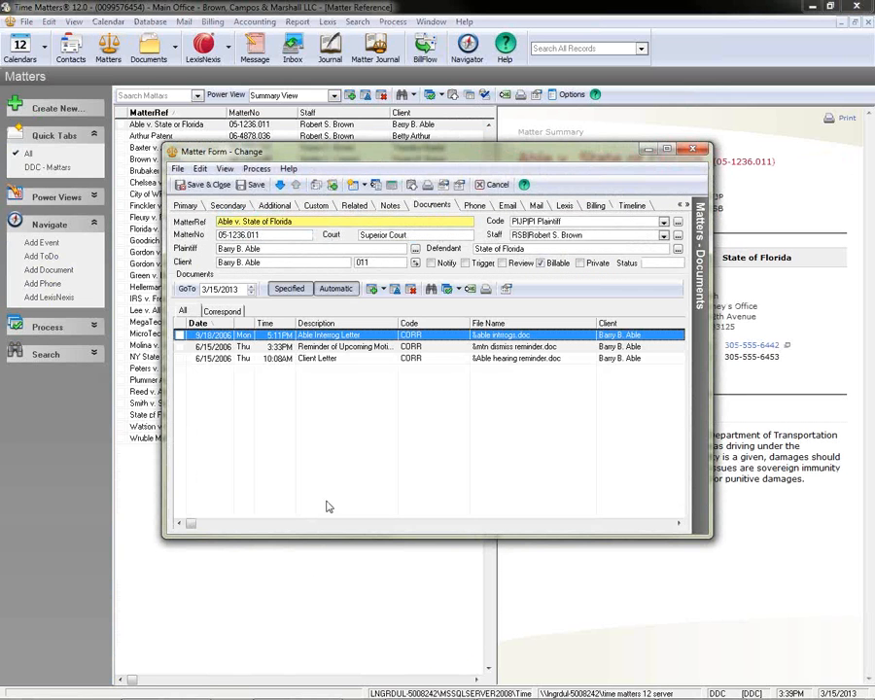
{"action": "left_click", "coordinate": [373, 290]}
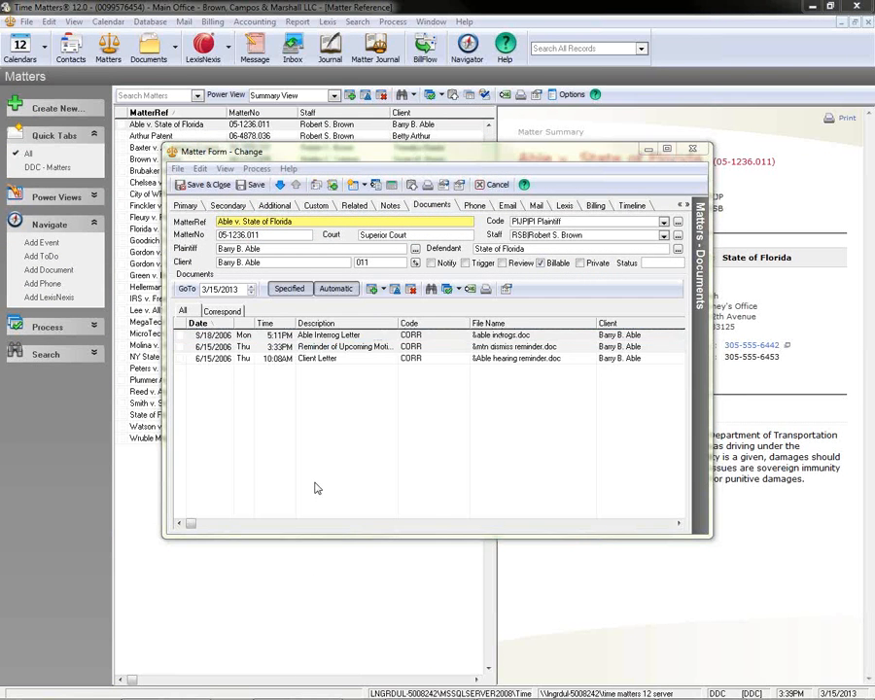
Set the document record's description to "Test", its code to BIDS (Bids) and its staff to DDC.
{"action": "left_click", "coordinate": [234, 234]}
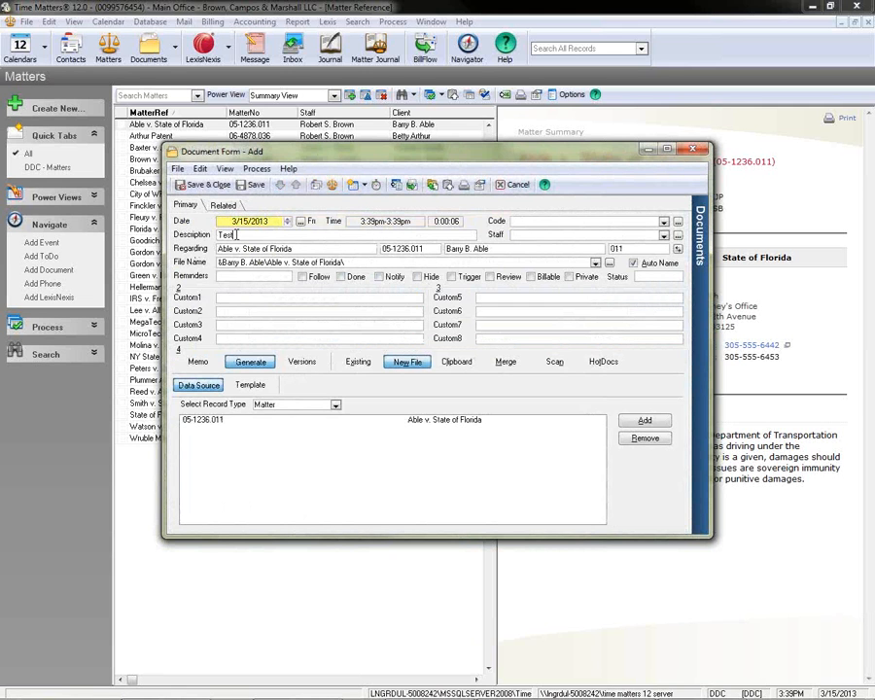
{"action": "left_click", "coordinate": [663, 222]}
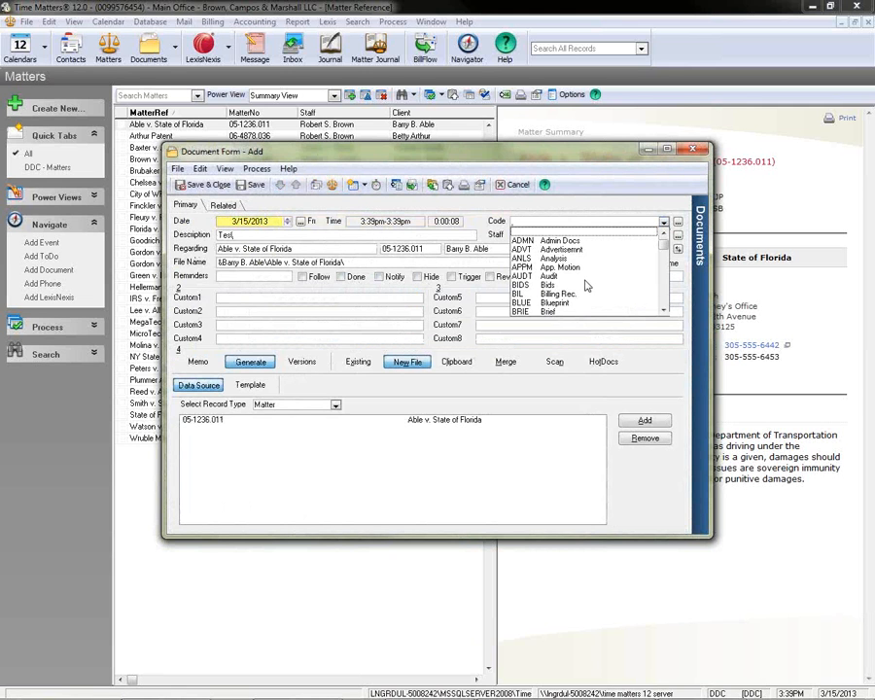
{"action": "left_click", "coordinate": [586, 285]}
{"action": "key", "text": "Tab"}
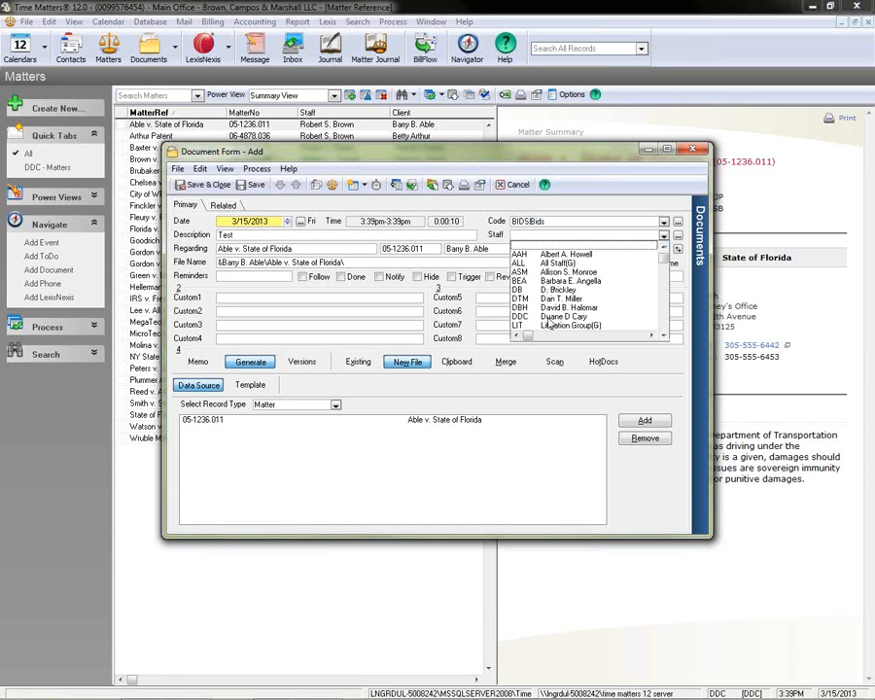
{"action": "left_click", "coordinate": [549, 317]}
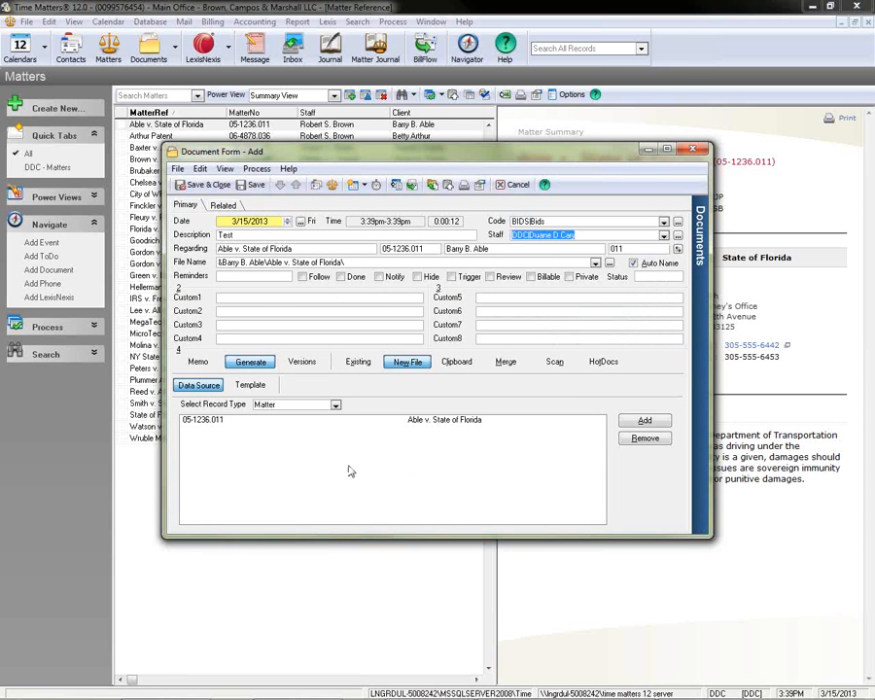
Set the document record to generate through the clipboard, and add the first contact in the contact list to its data source.
{"action": "left_click", "coordinate": [461, 367]}
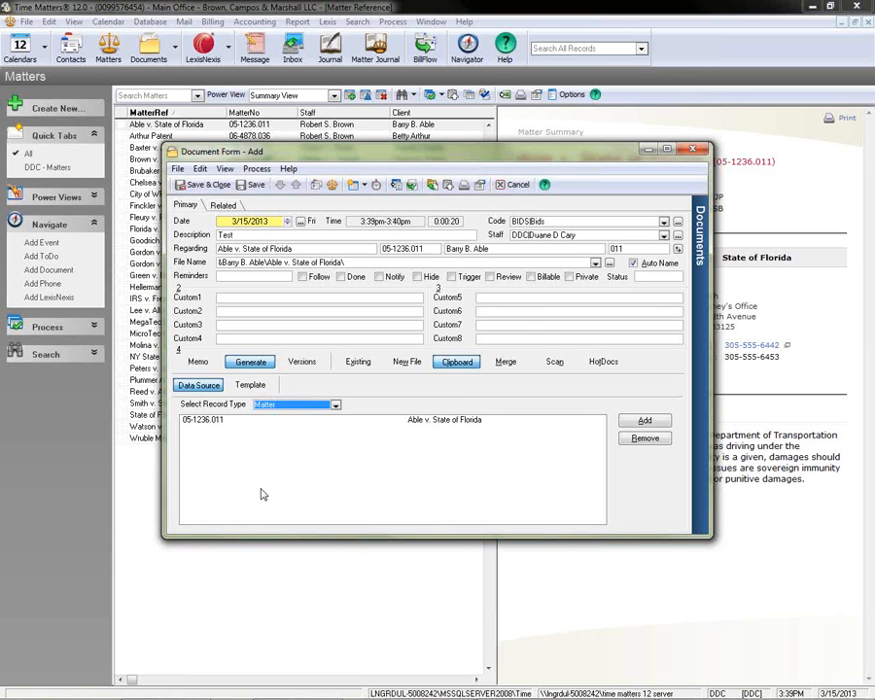
{"action": "left_click", "coordinate": [336, 404]}
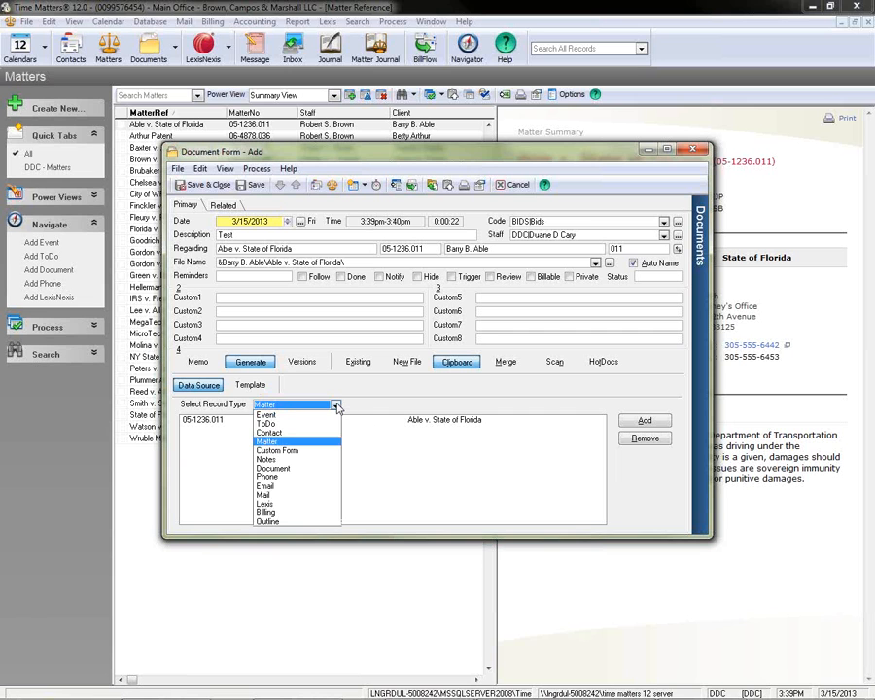
{"action": "left_click", "coordinate": [270, 432]}
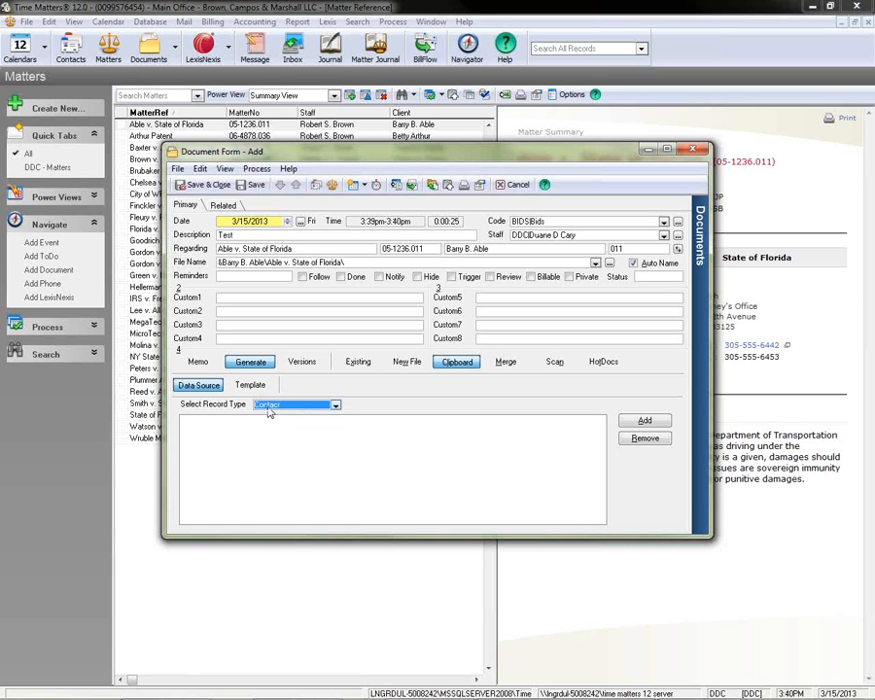
{"action": "left_click", "coordinate": [644, 420]}
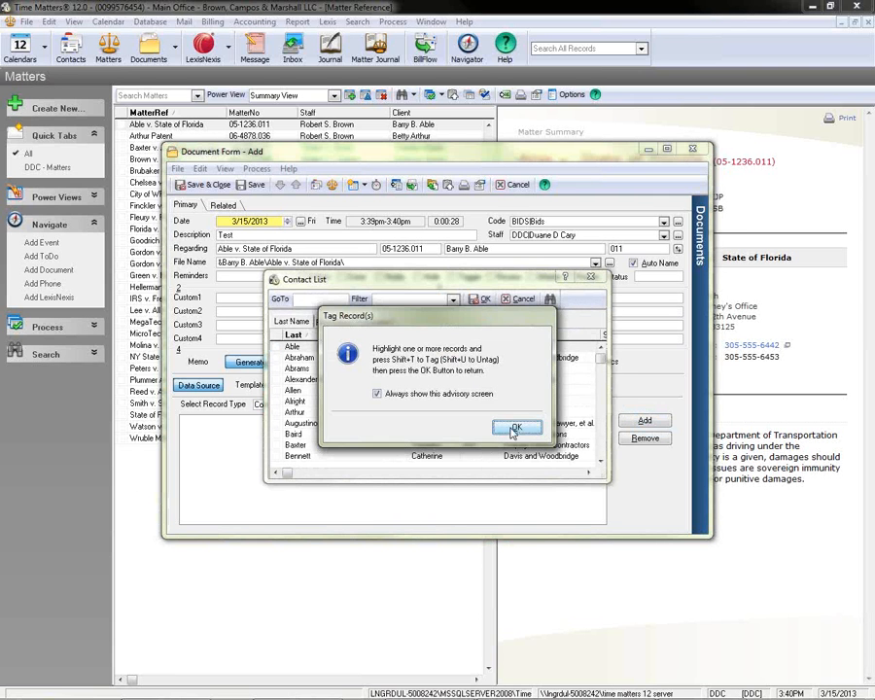
{"action": "left_click", "coordinate": [507, 367]}
{"action": "left_click", "coordinate": [277, 347]}
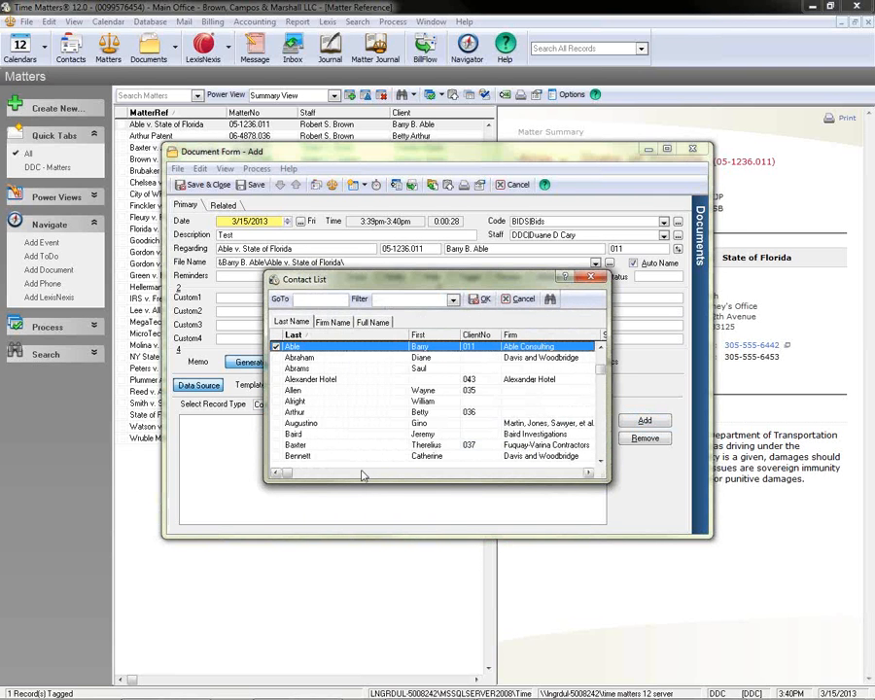
{"action": "left_click", "coordinate": [481, 299]}
Choose the TMBLANK.DOC Word template with the "Collection email" clipboard template, and name the file Test.doc.
{"action": "left_click", "coordinate": [251, 385]}
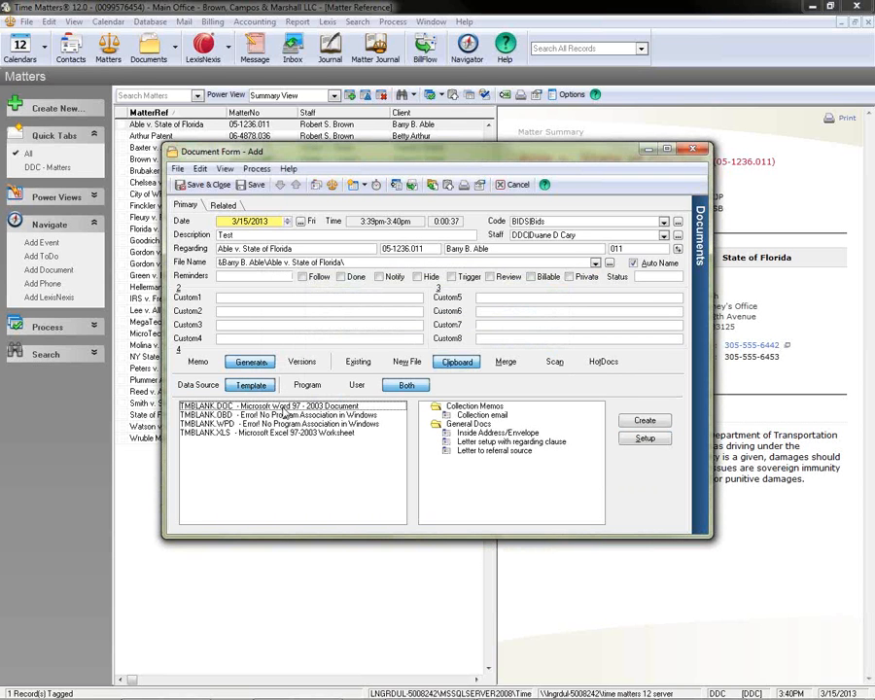
{"action": "left_click", "coordinate": [281, 406]}
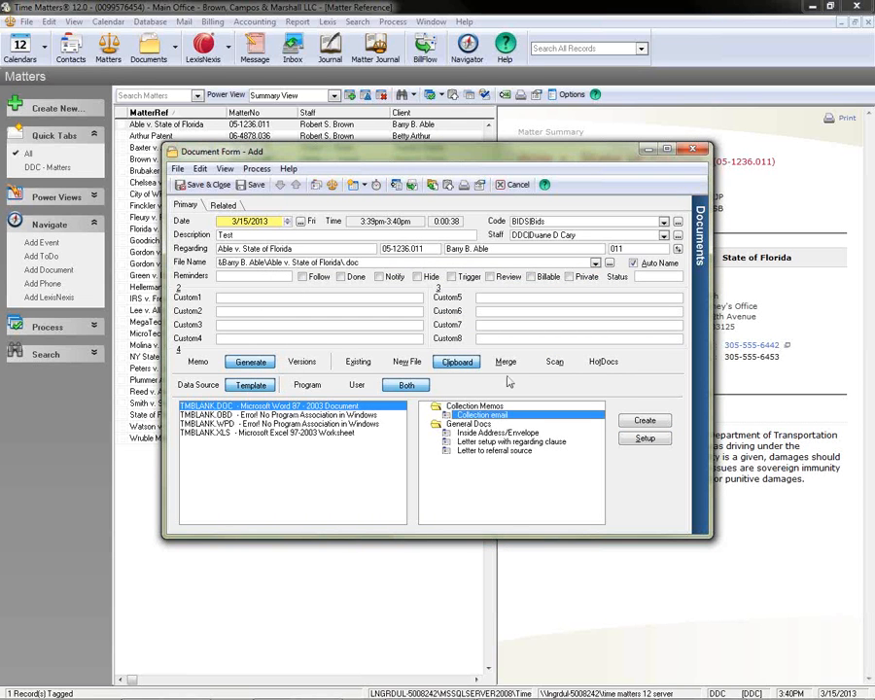
{"action": "left_click", "coordinate": [644, 426]}
{"action": "left_click", "coordinate": [434, 404]}
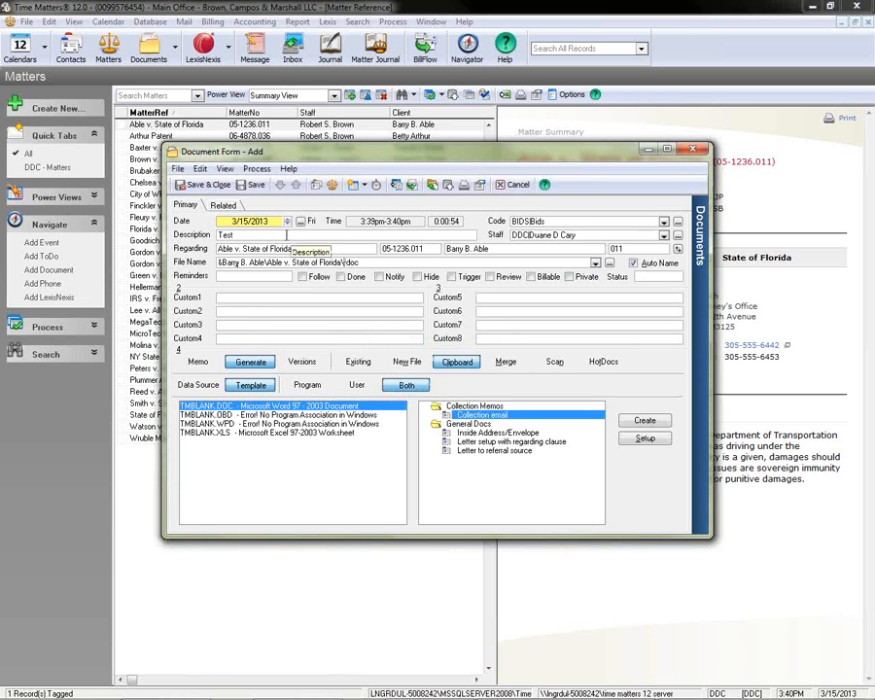
{"action": "type", "text": "Test"}
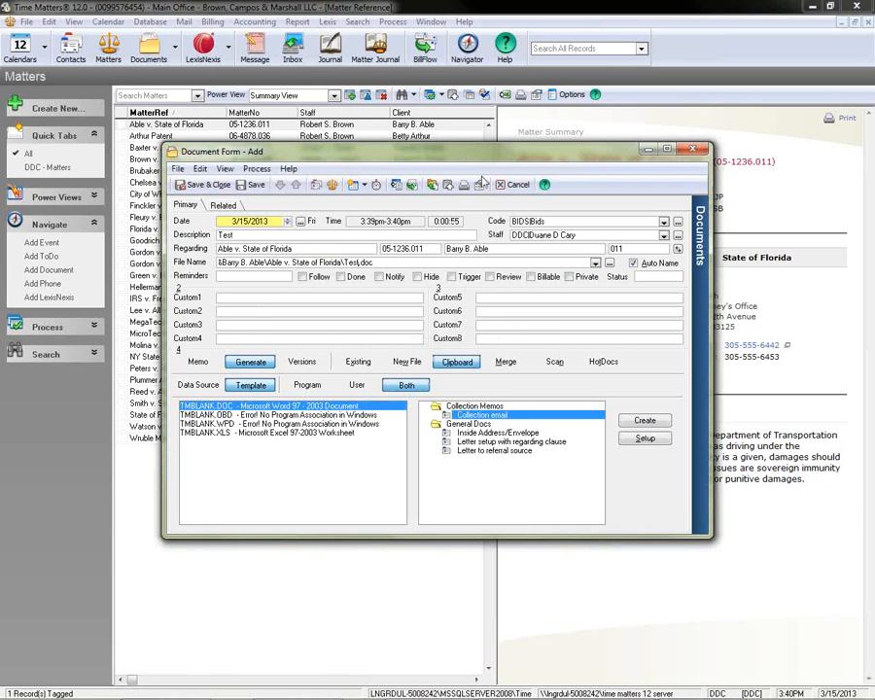
Create the document, replacing the existing file and accepting the blank fields, with a past-due amount of $345.78.
{"action": "left_click", "coordinate": [642, 426]}
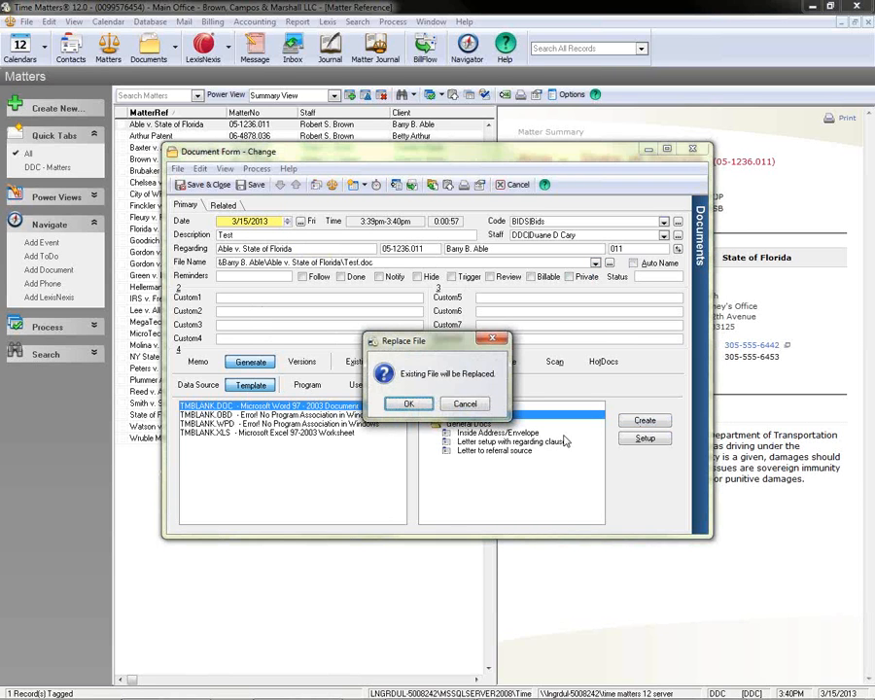
{"action": "left_click", "coordinate": [409, 403]}
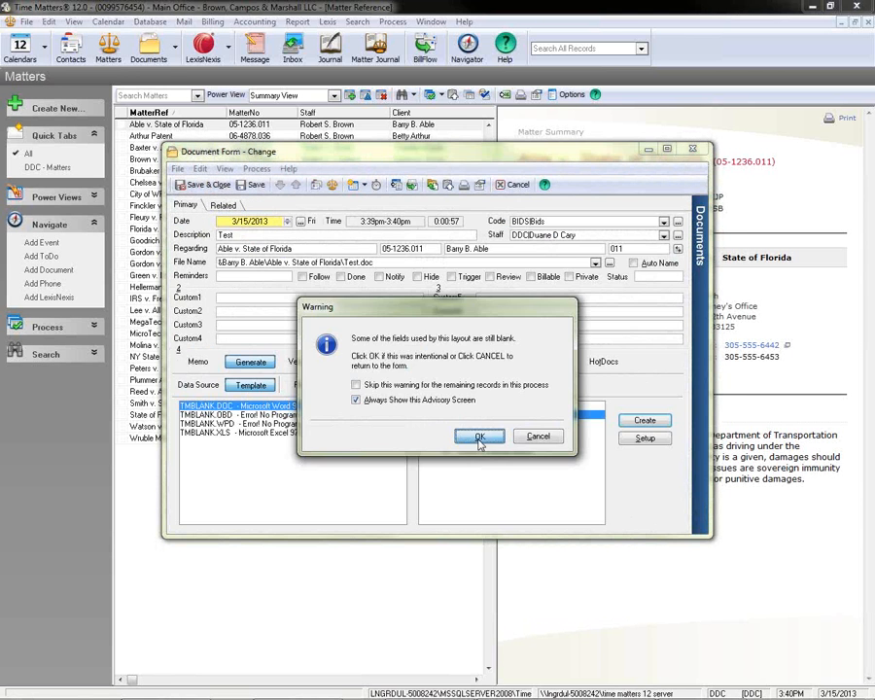
{"action": "left_click", "coordinate": [479, 437]}
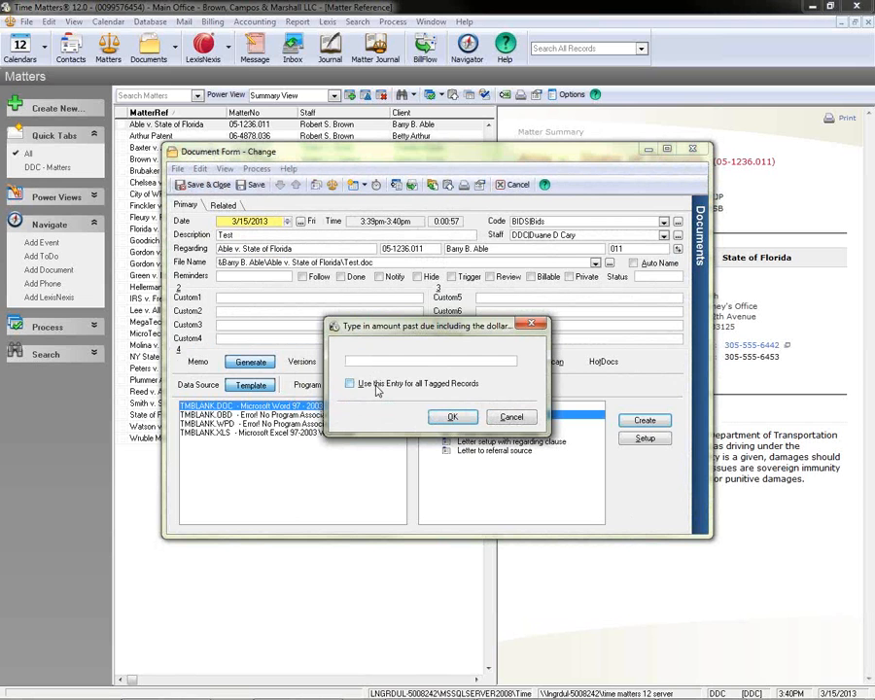
{"action": "type", "text": "$345.78"}
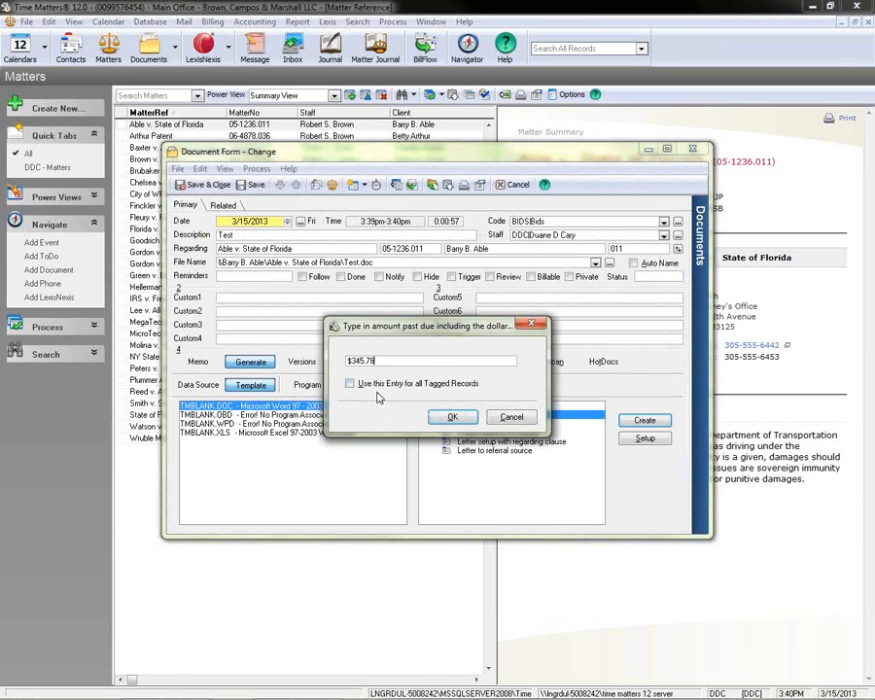
{"action": "left_click", "coordinate": [452, 418]}
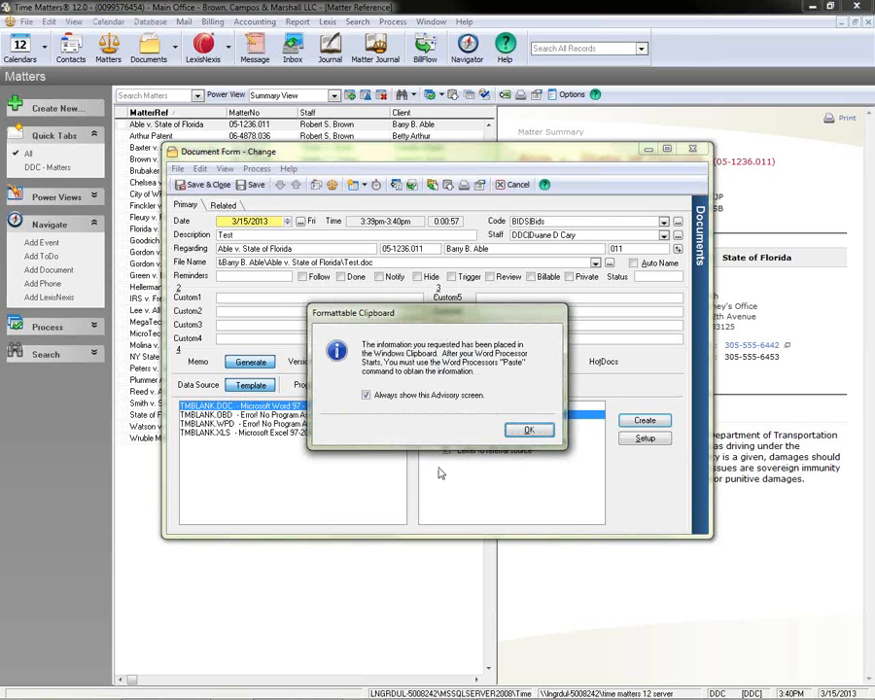
{"action": "left_click", "coordinate": [528, 431]}
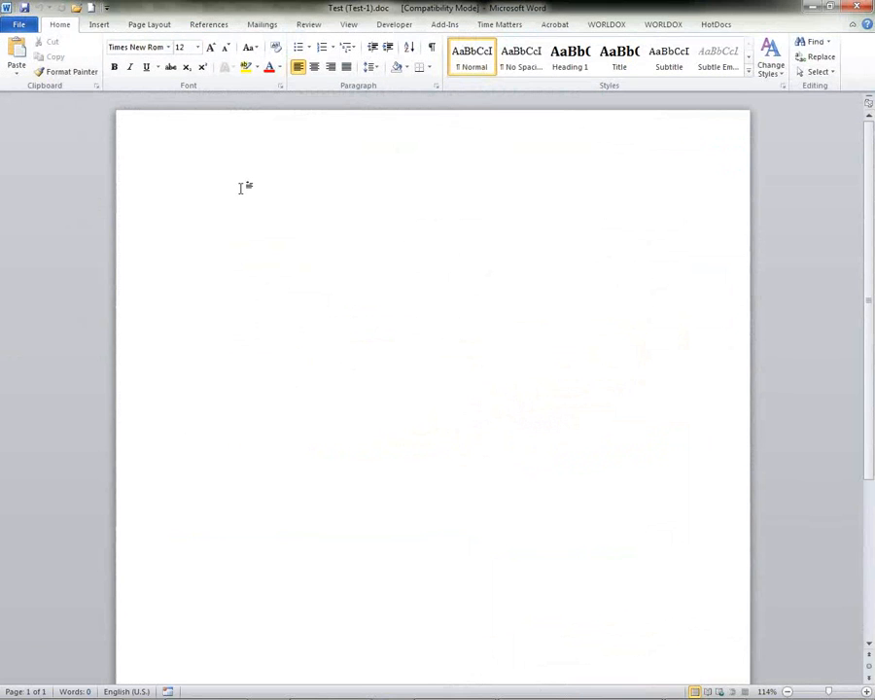
Paste the merged collection letter into the blank Word document, save it and close Word.
{"action": "right_click", "coordinate": [241, 189]}
{"action": "left_click", "coordinate": [271, 245]}
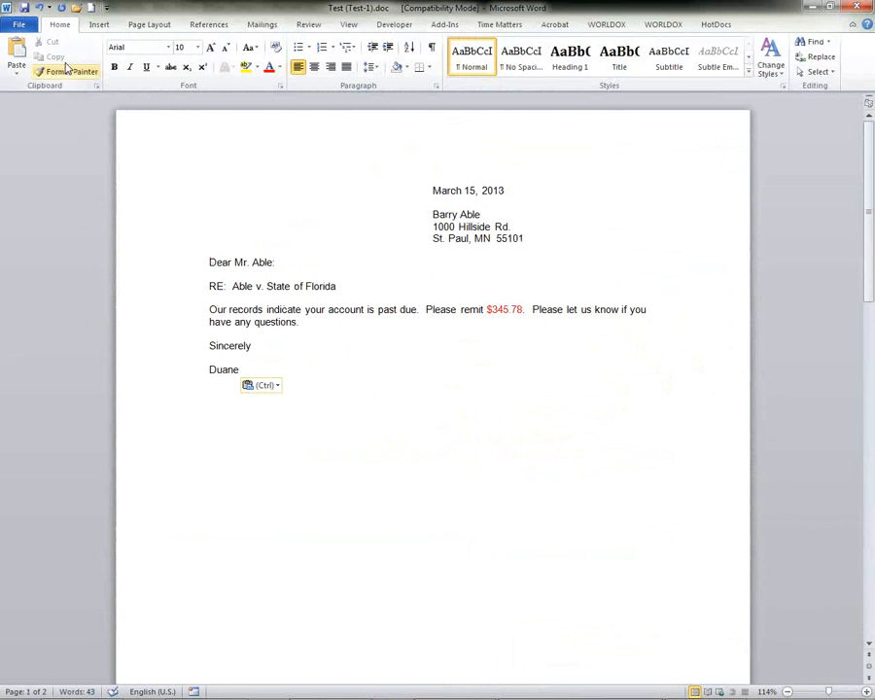
{"action": "left_click", "coordinate": [25, 8]}
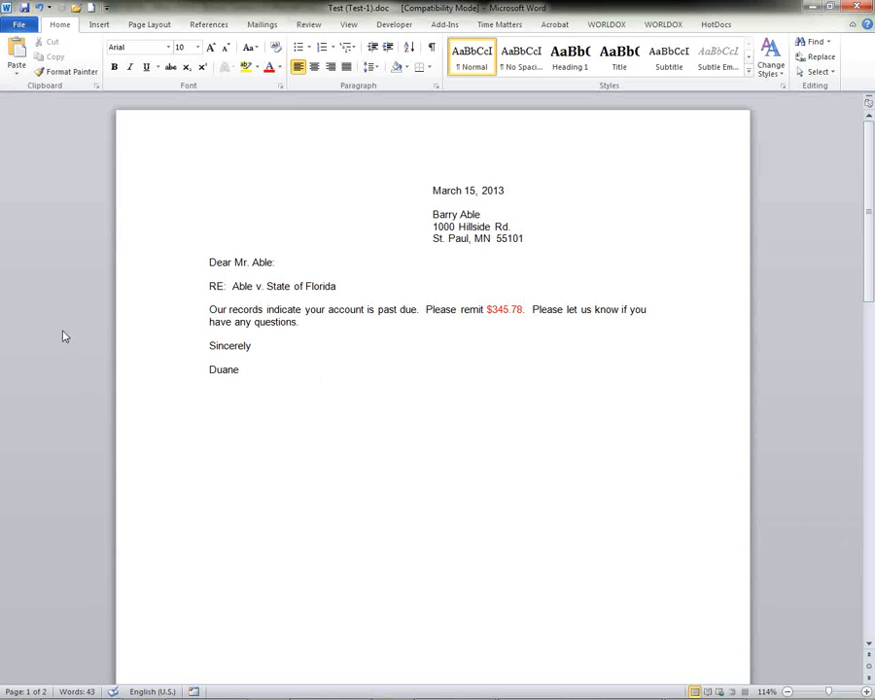
{"action": "left_click", "coordinate": [856, 6]}
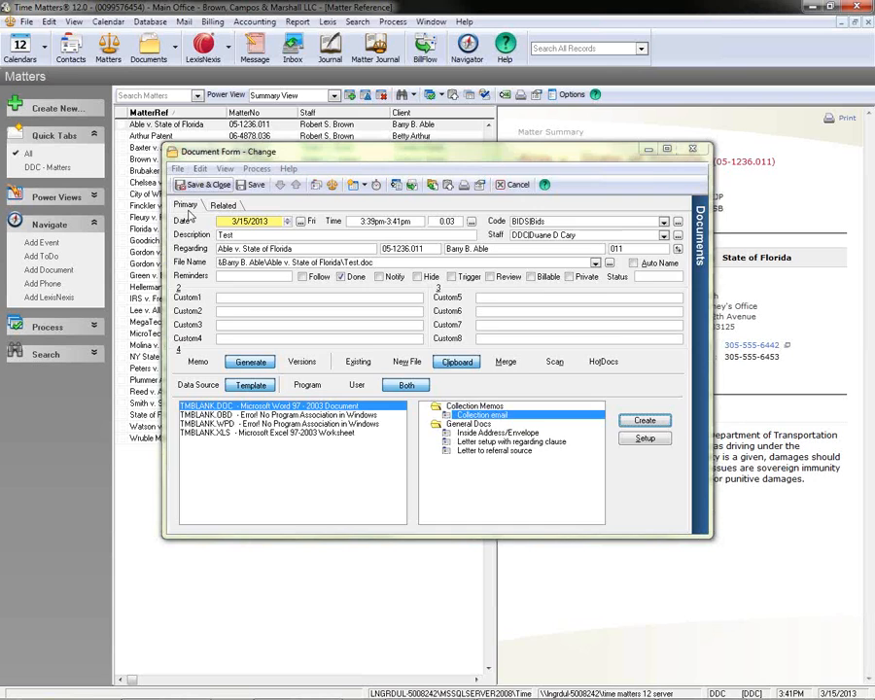
Save and close the document record, and open the Test document from the matter's document list.
{"action": "left_click", "coordinate": [201, 184]}
{"action": "left_click", "coordinate": [304, 335]}
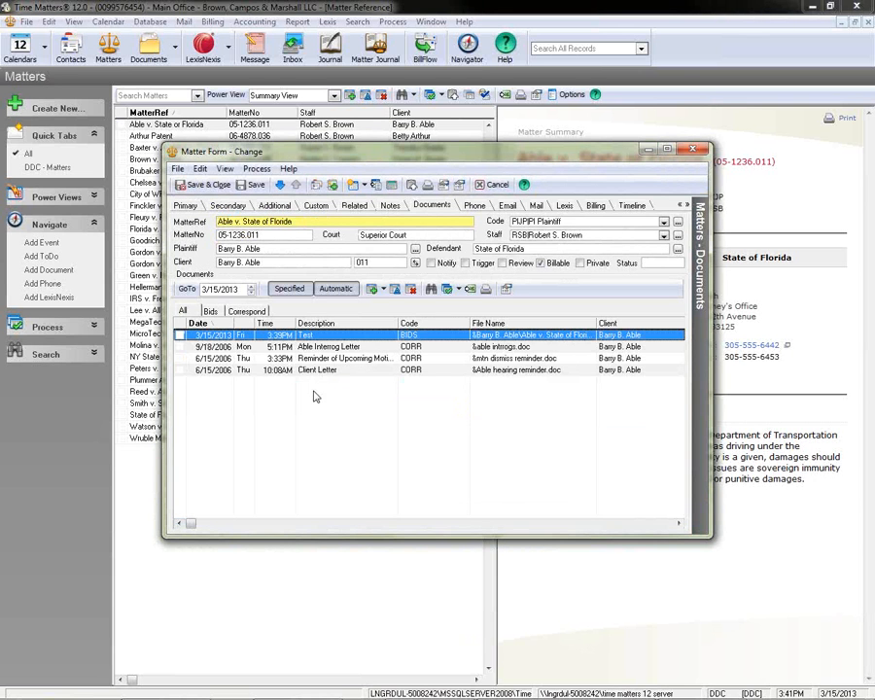
{"action": "right_click", "coordinate": [320, 336]}
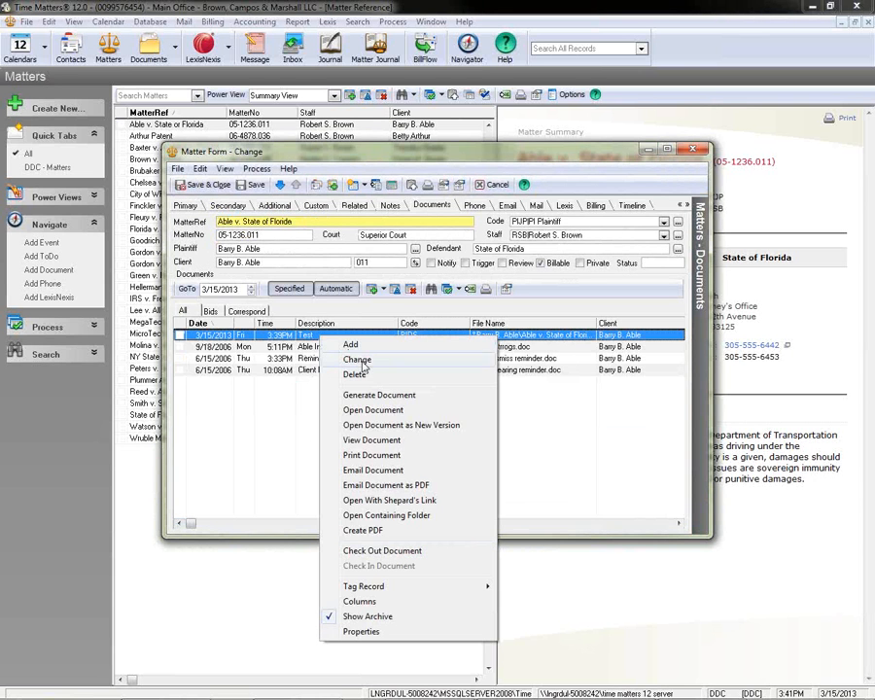
{"action": "left_click", "coordinate": [389, 413]}
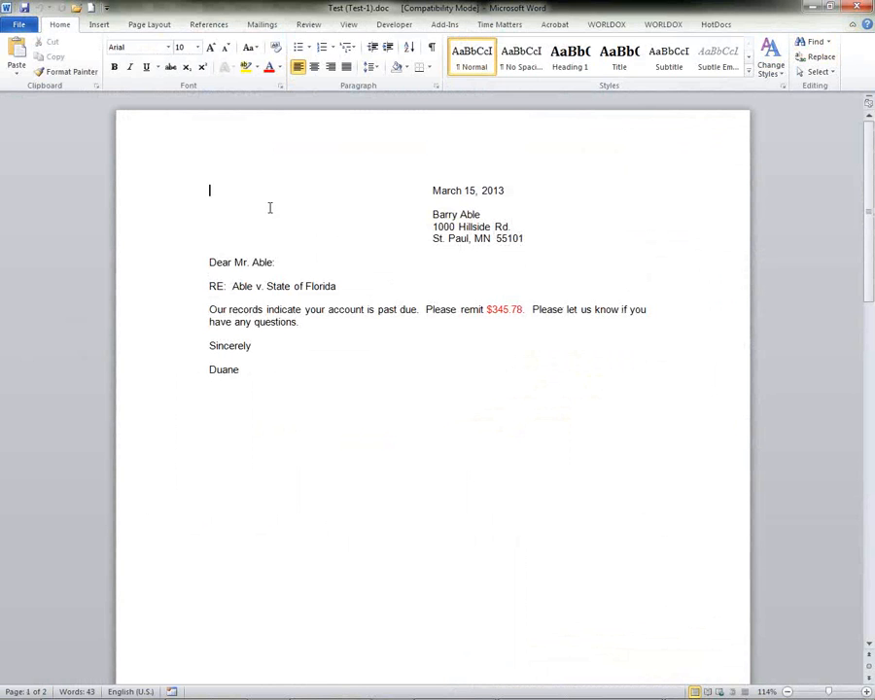
Show the Time Matters commands in Word, and close the document and the matter form.
{"action": "left_click", "coordinate": [500, 24]}
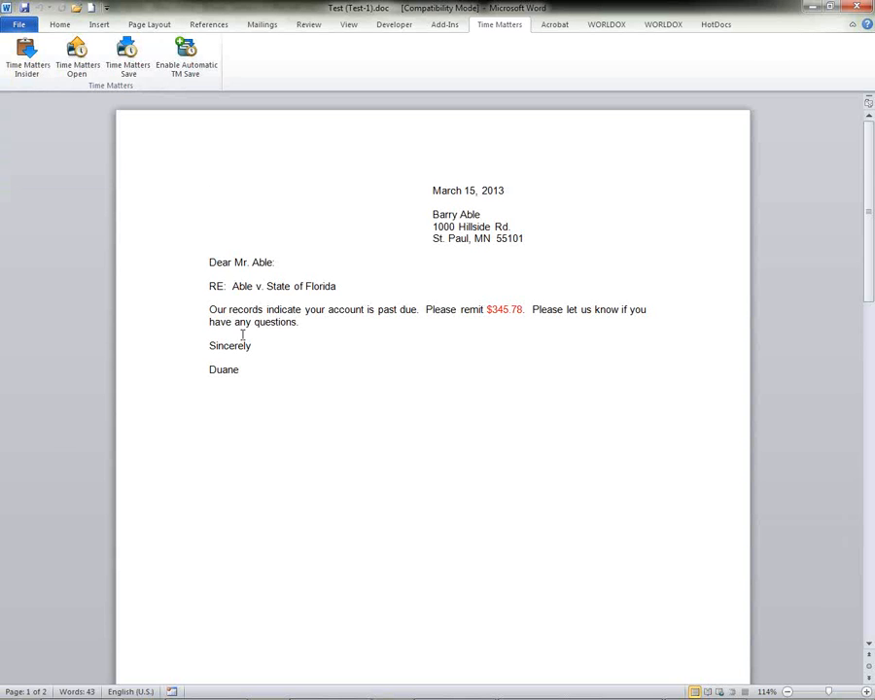
{"action": "left_click", "coordinate": [854, 10]}
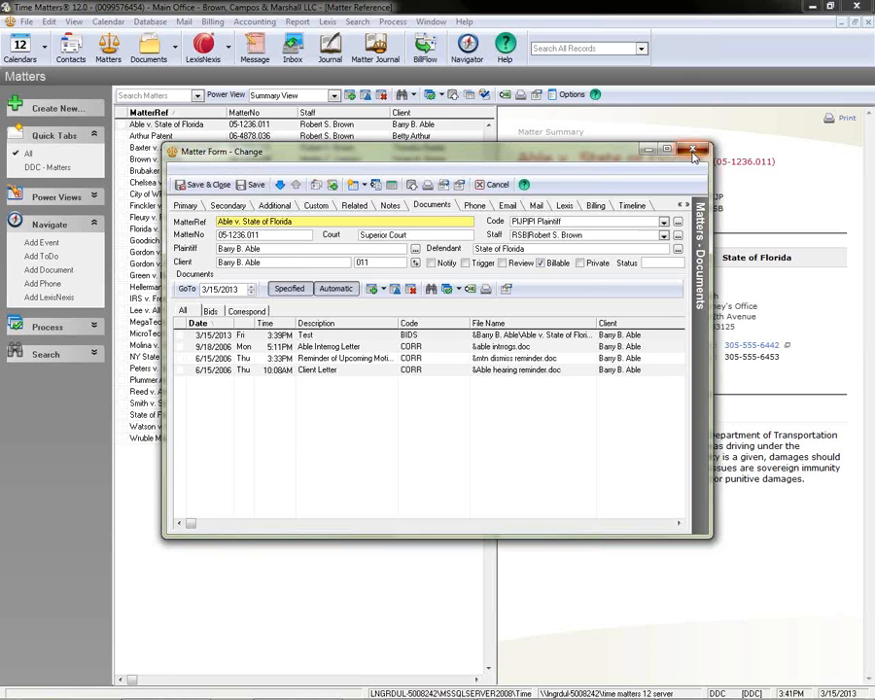
{"action": "left_click", "coordinate": [692, 148]}
Go to the contact list and view the processing options available for the tagged contacts.
{"action": "left_click", "coordinate": [71, 50]}
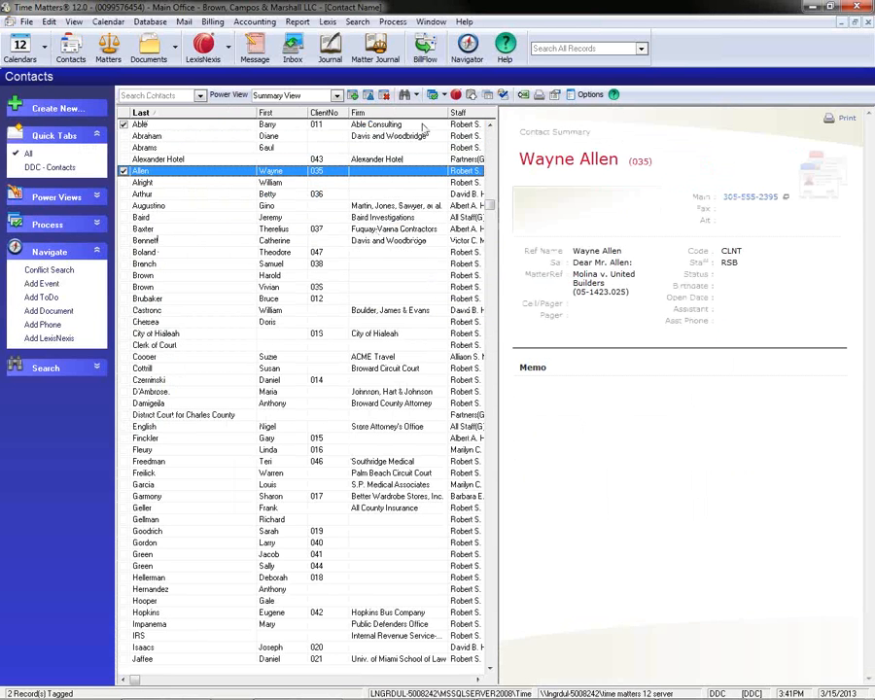
{"action": "left_click", "coordinate": [442, 95]}
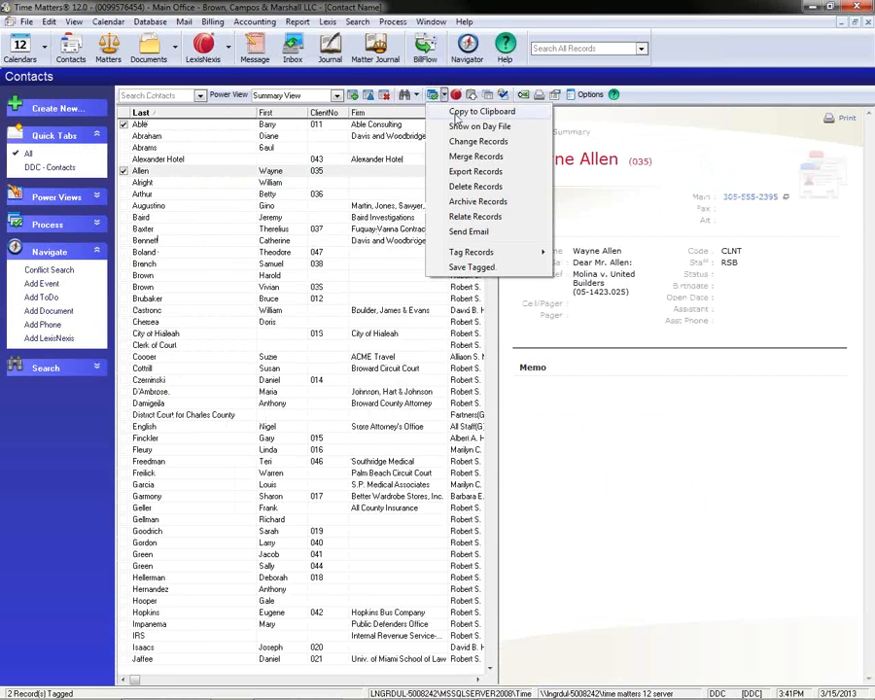
{"action": "left_click", "coordinate": [264, 380]}
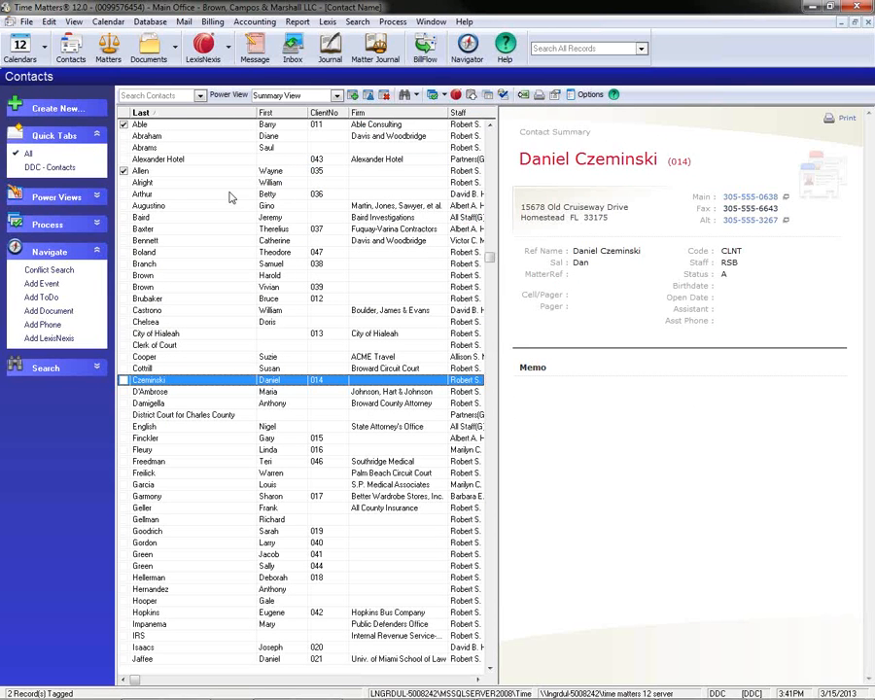
Start a clipboard-generated document record from the first contact's documents, and discard it and the contact form without saving.
{"action": "double_click", "coordinate": [171, 126]}
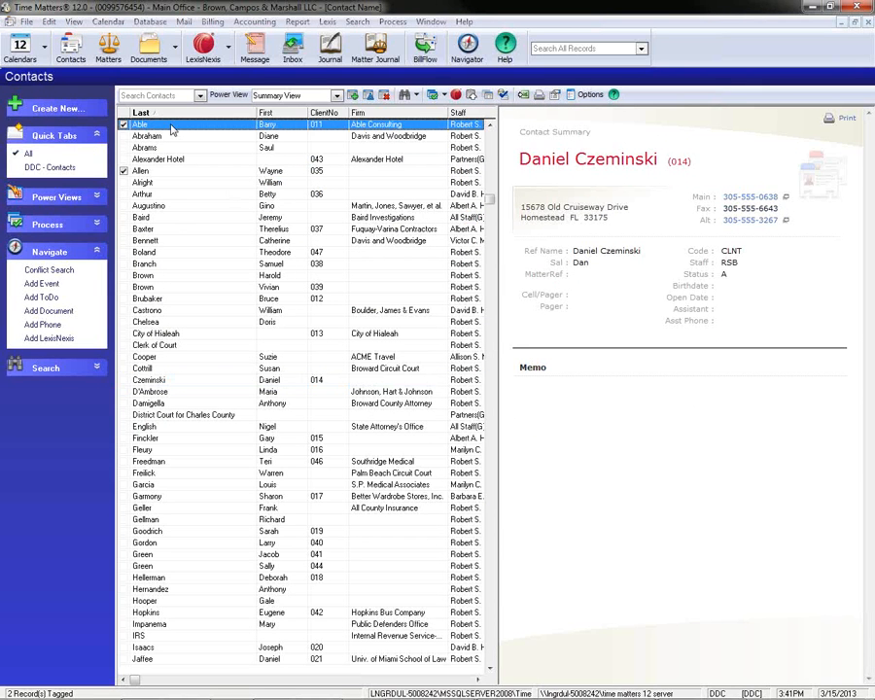
{"action": "left_click", "coordinate": [431, 205]}
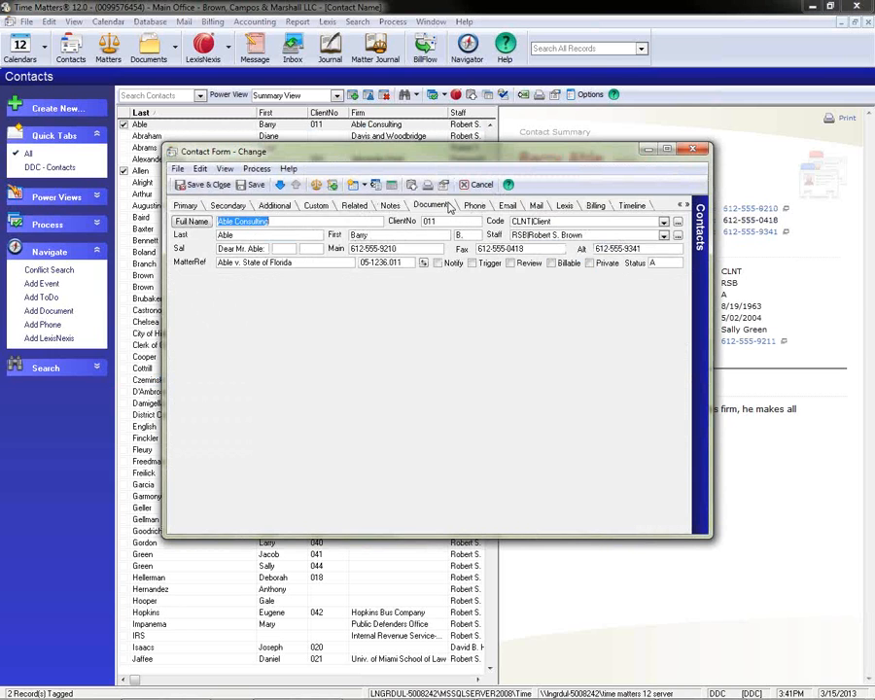
{"action": "left_click", "coordinate": [371, 289]}
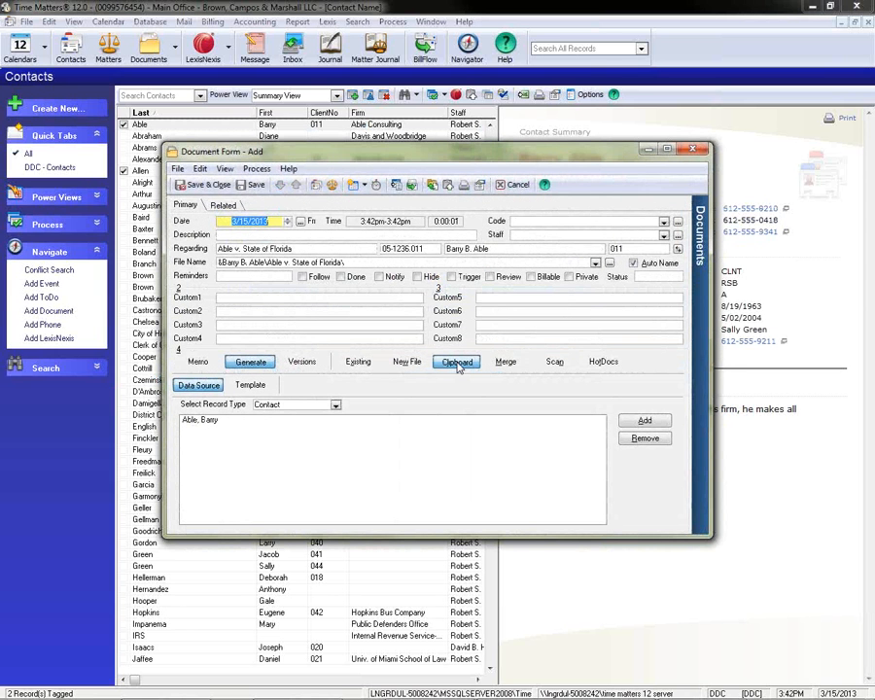
{"action": "left_click", "coordinate": [458, 365]}
{"action": "left_click", "coordinate": [518, 185]}
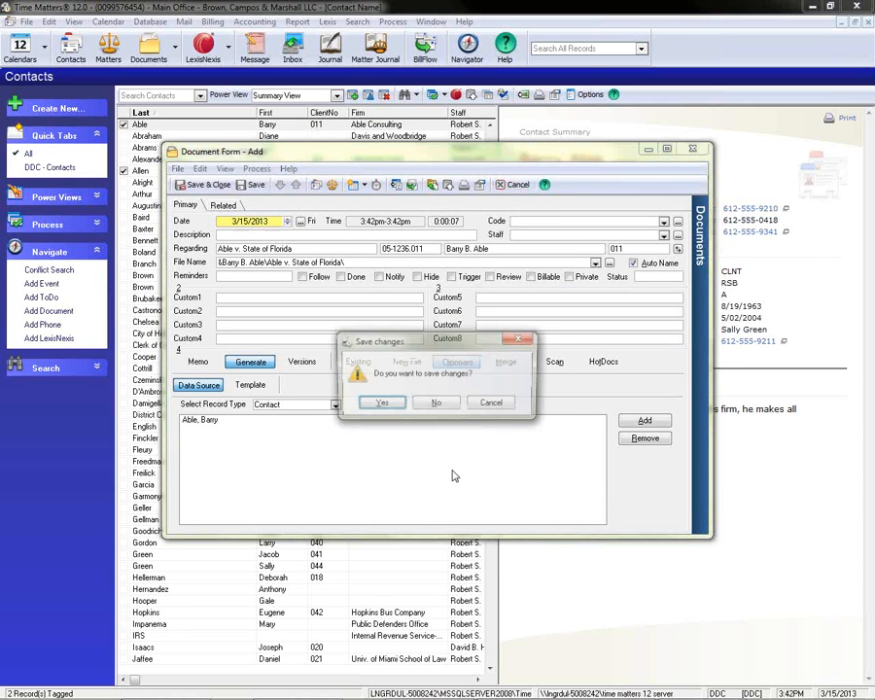
{"action": "left_click", "coordinate": [440, 404]}
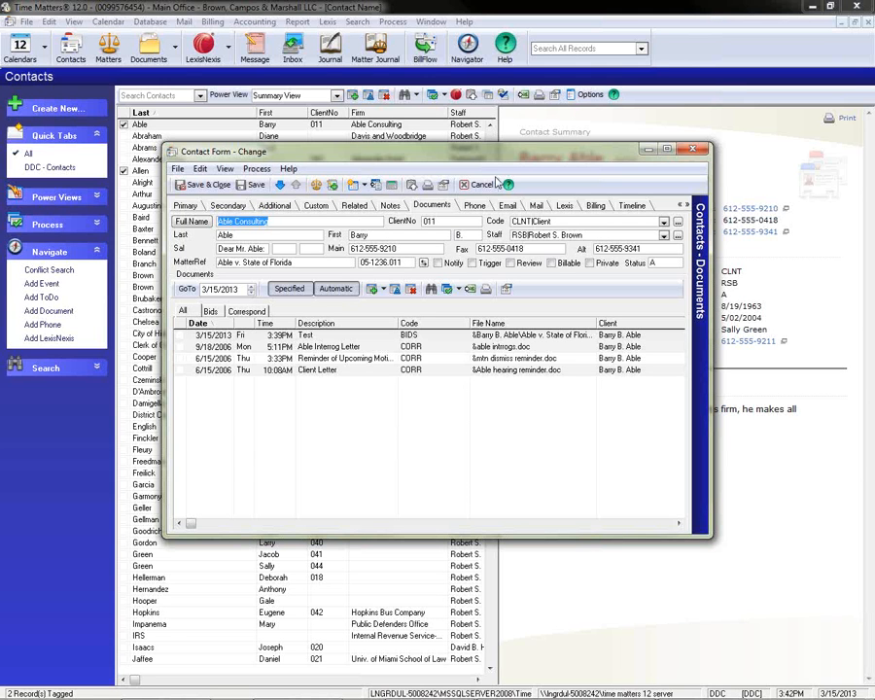
{"action": "left_click", "coordinate": [494, 183]}
Open the Formattable Clipboard template setup.
{"action": "left_click", "coordinate": [26, 22]}
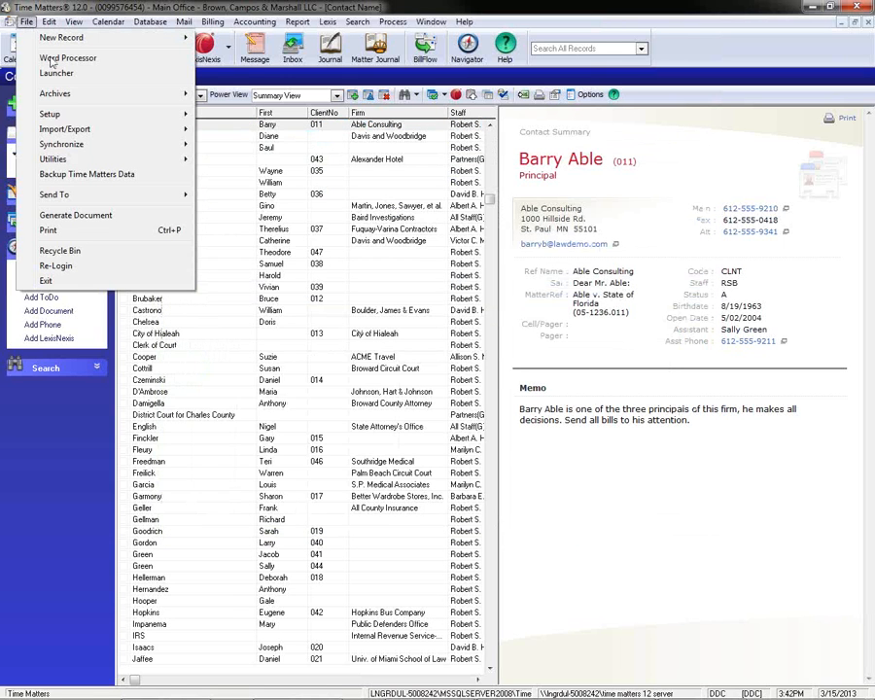
{"action": "mouse_move", "coordinate": [155, 118]}
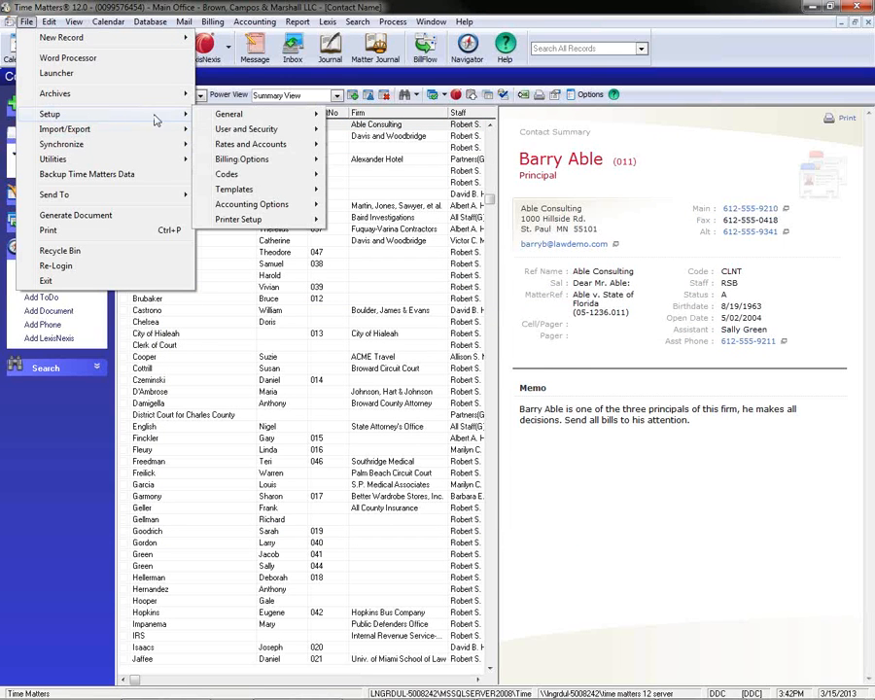
{"action": "mouse_move", "coordinate": [266, 190]}
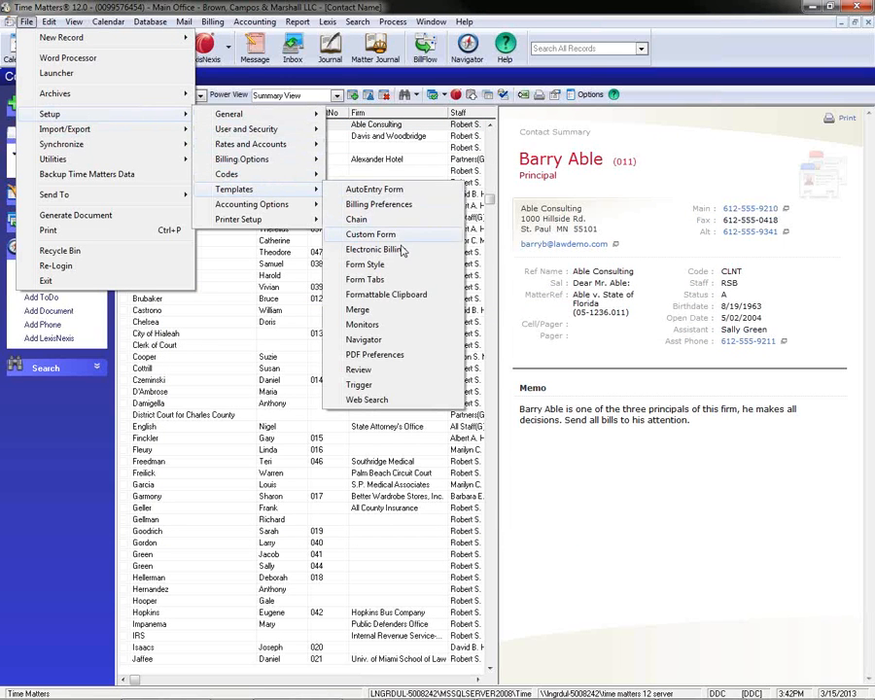
{"action": "left_click", "coordinate": [401, 296]}
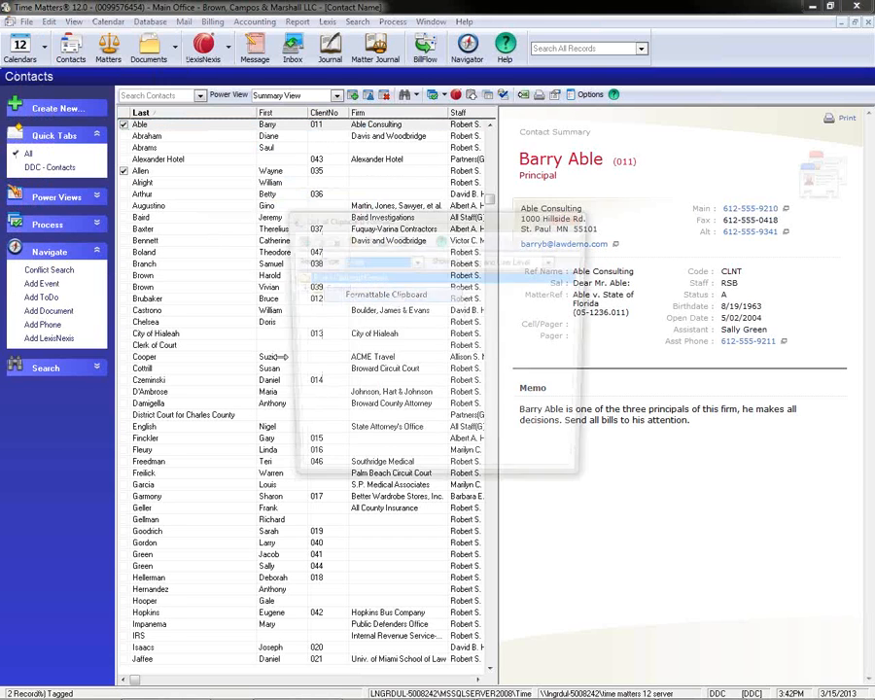
Start a new clipboard format for the Custom Form record type.
{"action": "left_click", "coordinate": [416, 261]}
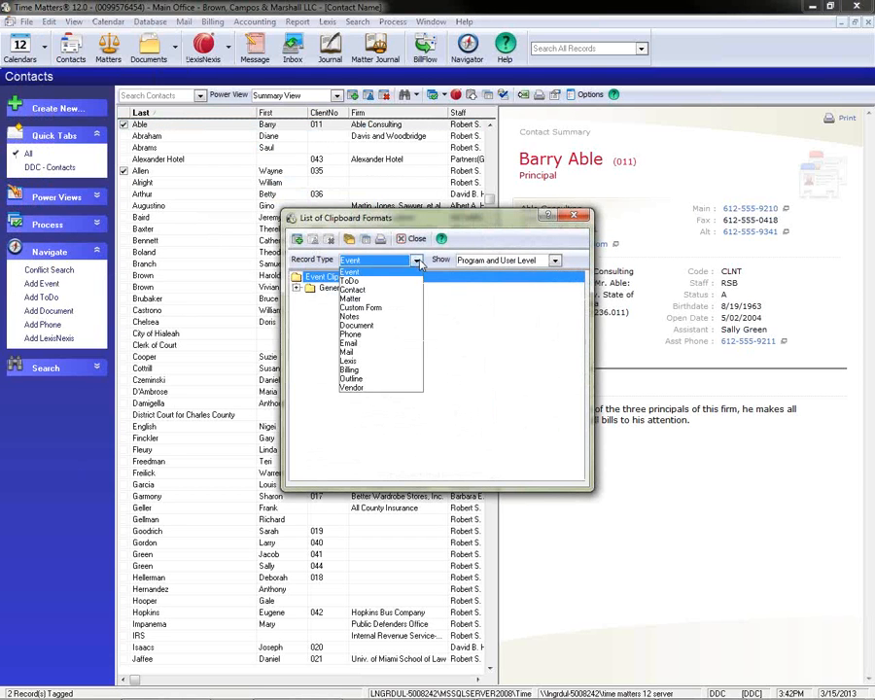
{"action": "left_click", "coordinate": [361, 307]}
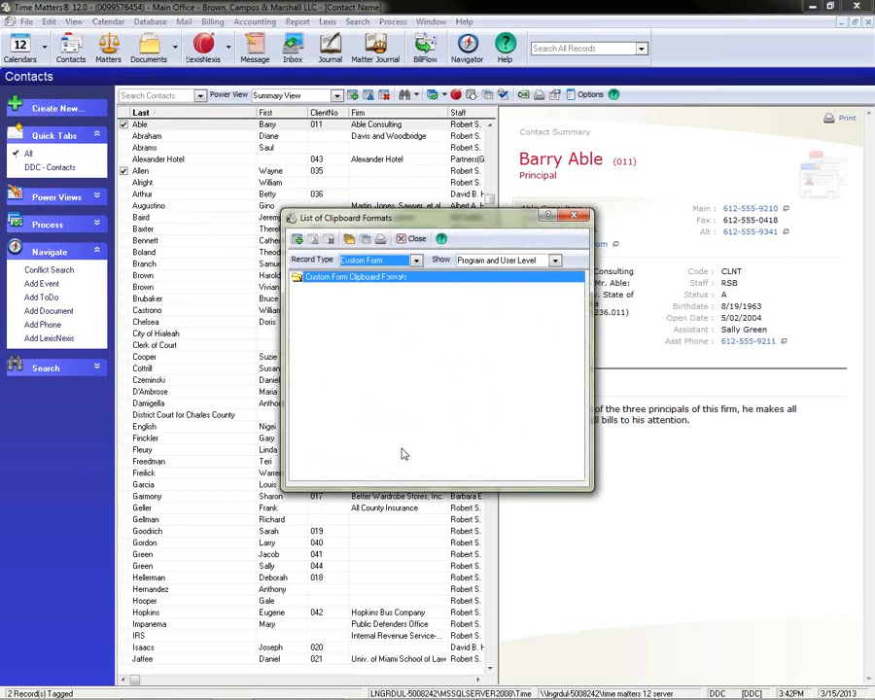
{"action": "left_click", "coordinate": [297, 239]}
{"action": "left_click", "coordinate": [386, 347]}
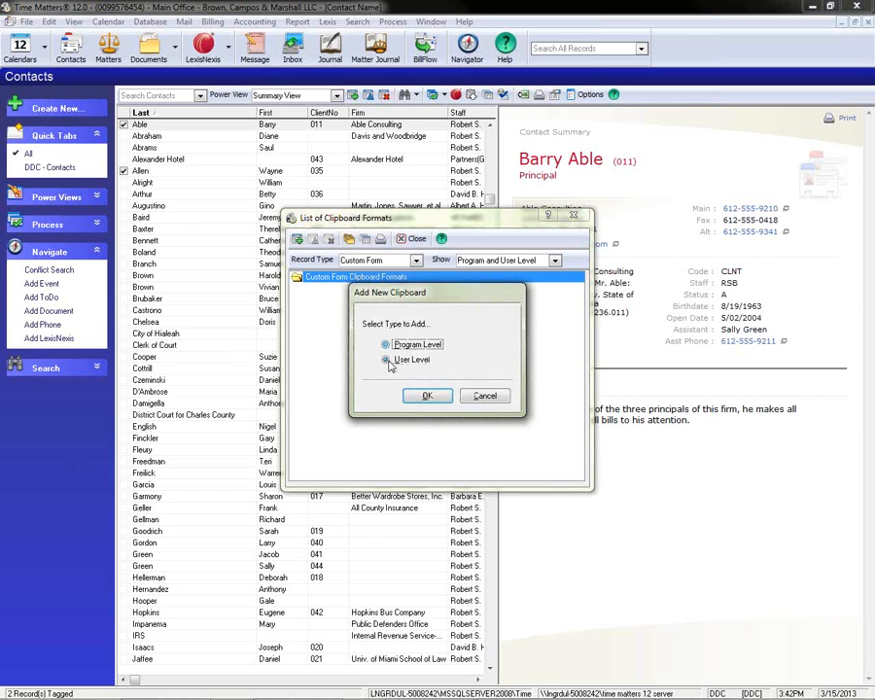
{"action": "left_click", "coordinate": [425, 394]}
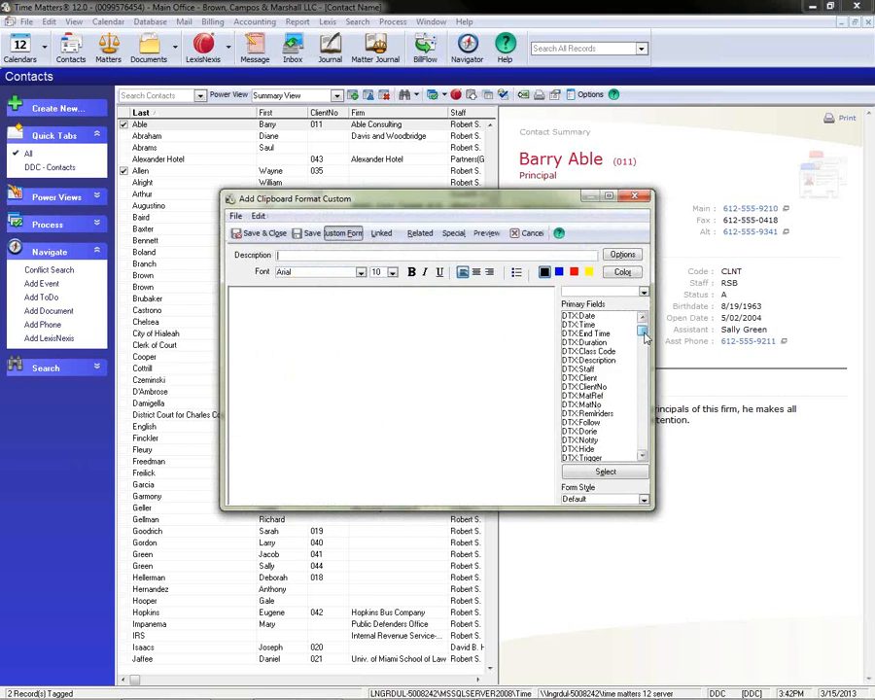
Choose the ADPT custom form and examine the custom fields at the end of its primary fields.
{"action": "left_click_drag", "start_coordinate": [645, 333], "coordinate": [636, 459]}
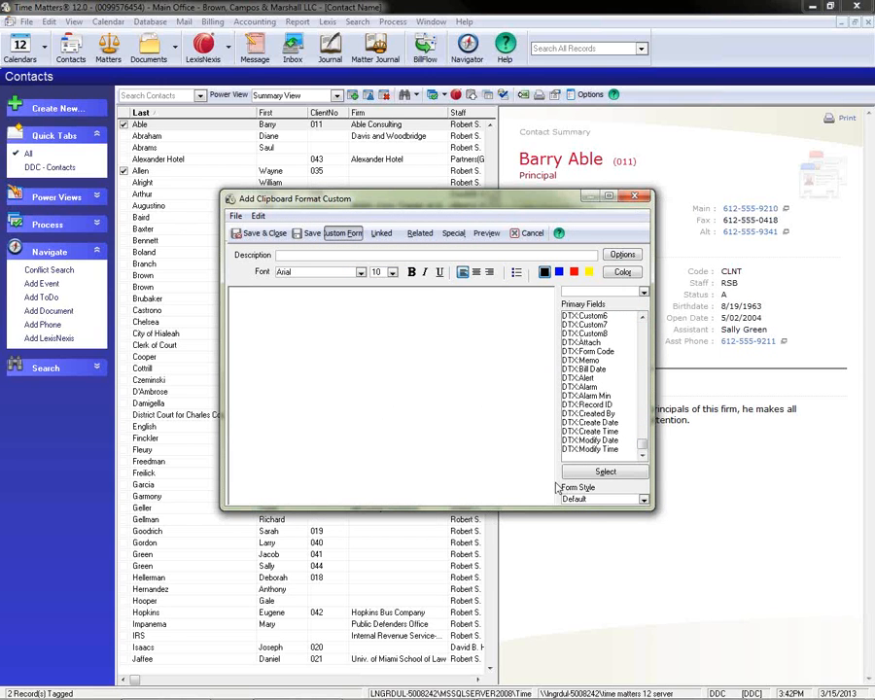
{"action": "left_click", "coordinate": [593, 292]}
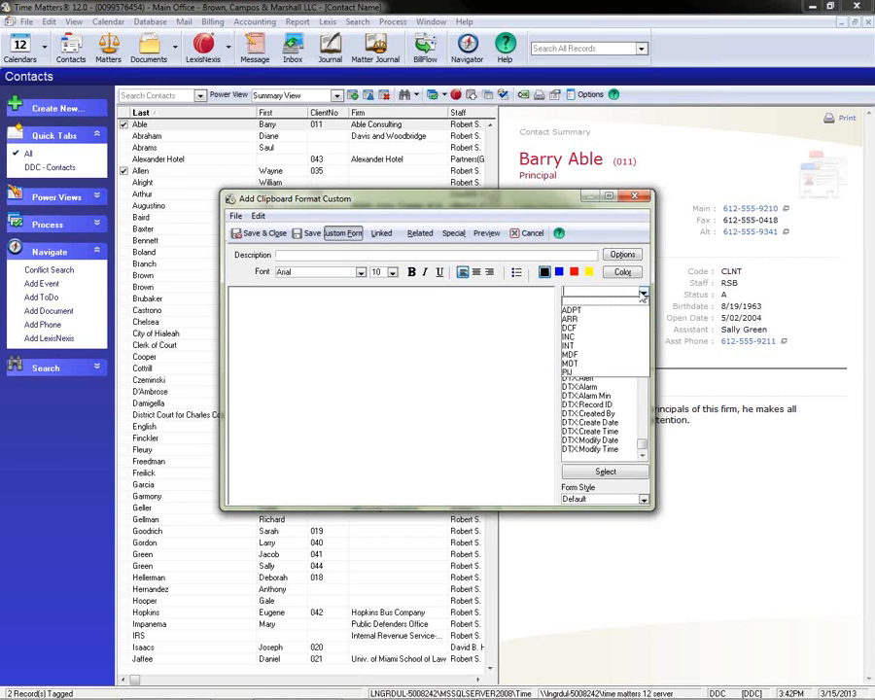
{"action": "left_click", "coordinate": [572, 310]}
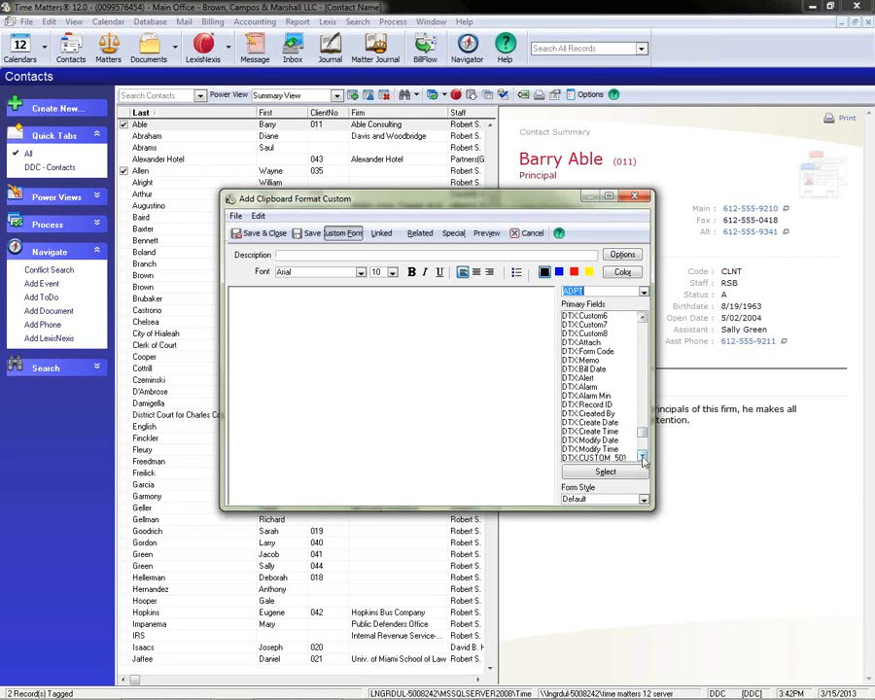
{"action": "scroll", "coordinate": [641, 461], "scroll_direction": "down", "scroll_amount": 1}
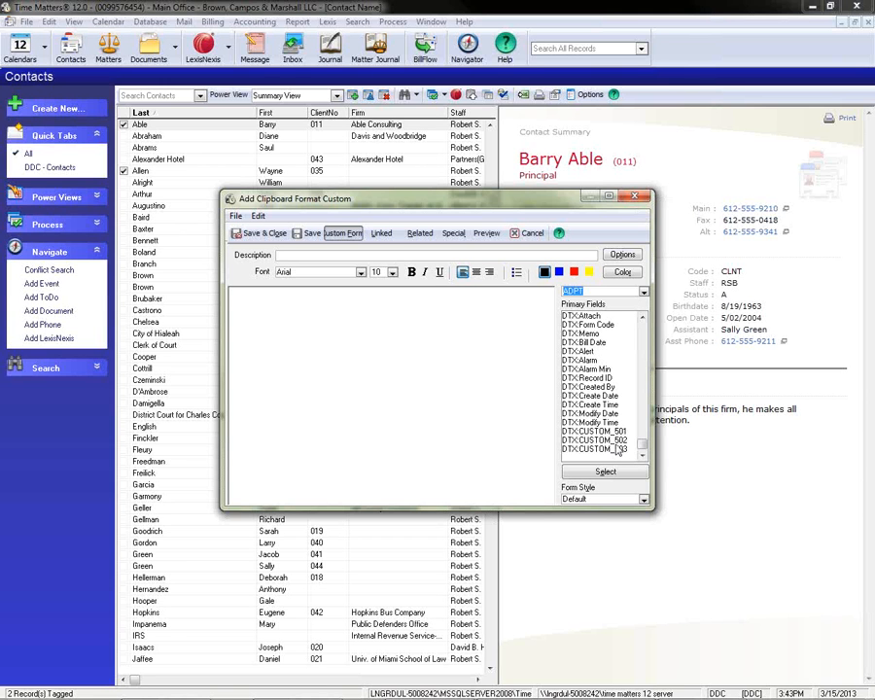
Discard the new clipboard format without saving and close the list of clipboard formats.
{"action": "left_click", "coordinate": [635, 197]}
{"action": "left_click", "coordinate": [440, 377]}
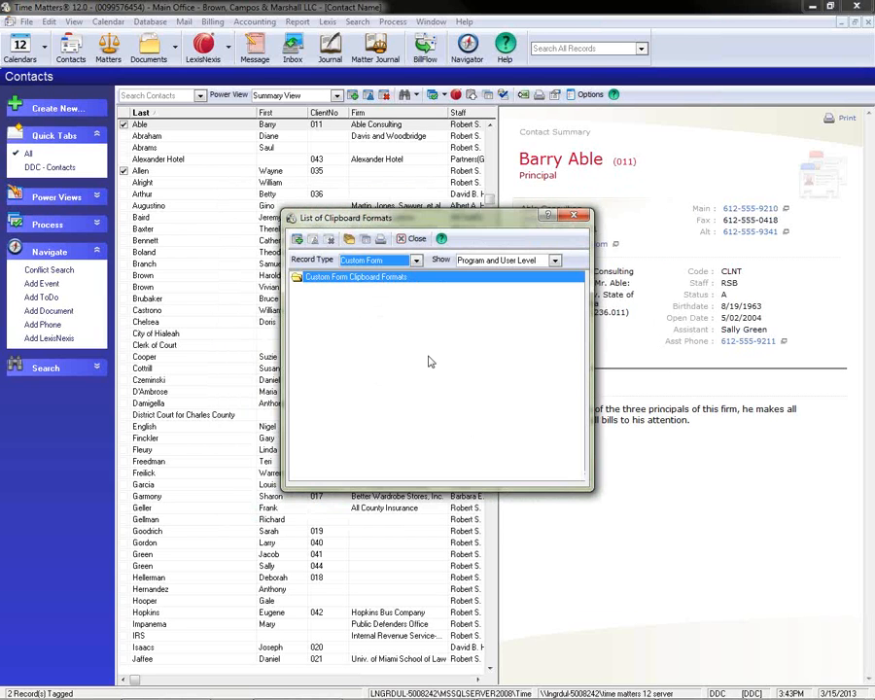
{"action": "left_click", "coordinate": [412, 239]}
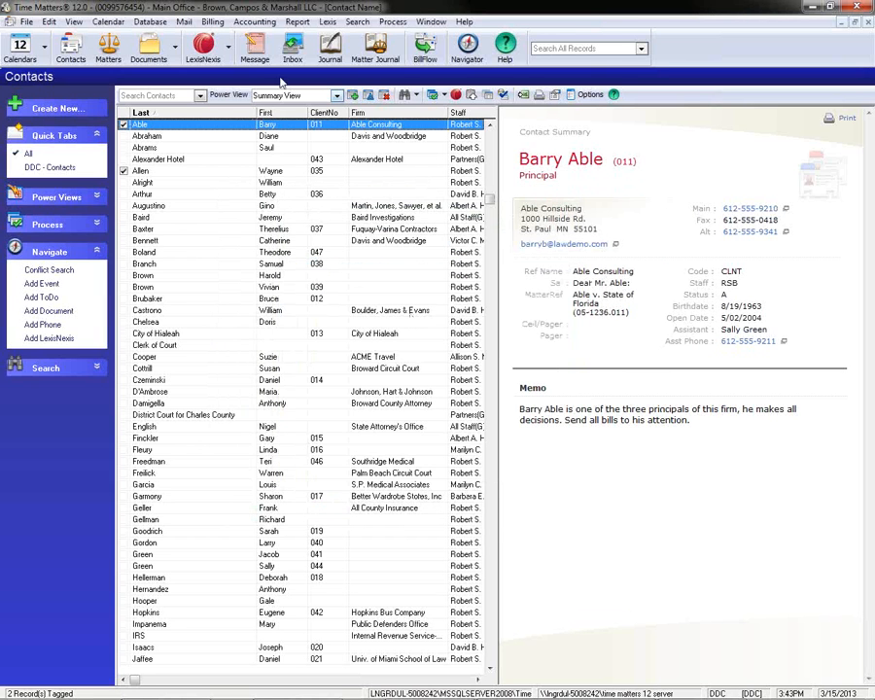
Preview the Custom Form Templates features setup report in List Format, and close the preview.
{"action": "left_click", "coordinate": [297, 22]}
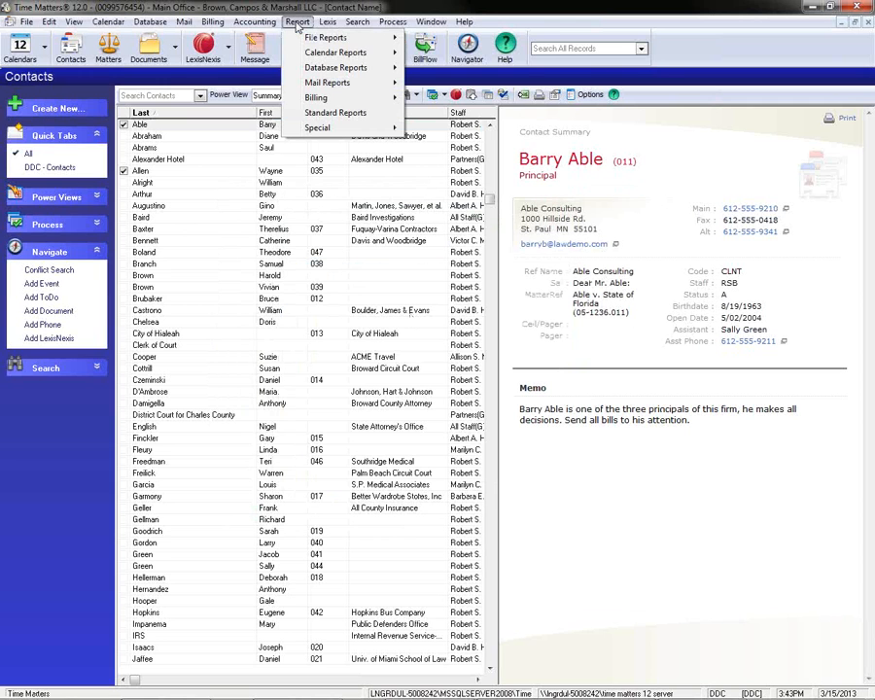
{"action": "mouse_move", "coordinate": [313, 41]}
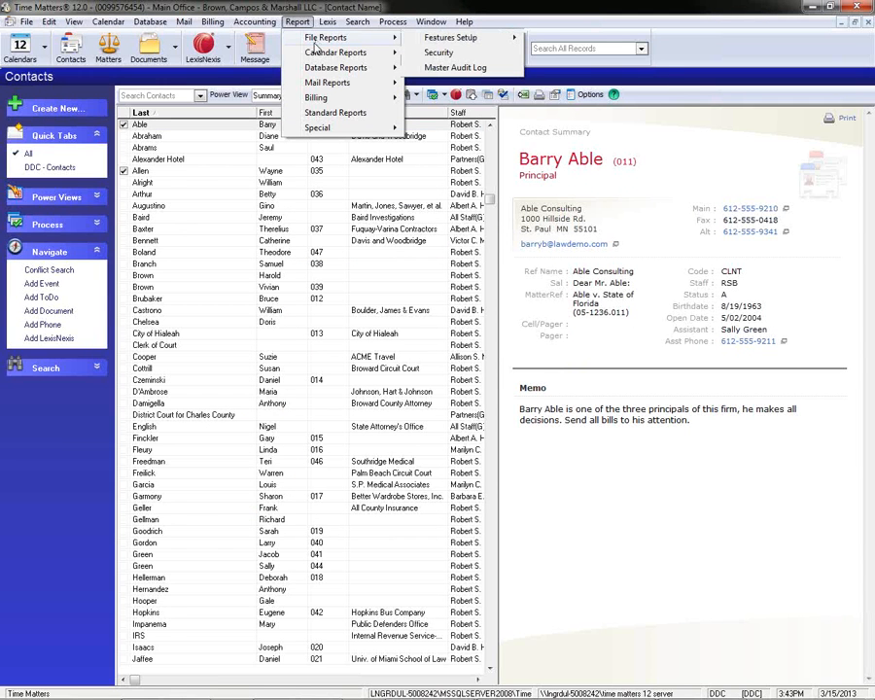
{"action": "mouse_move", "coordinate": [440, 42]}
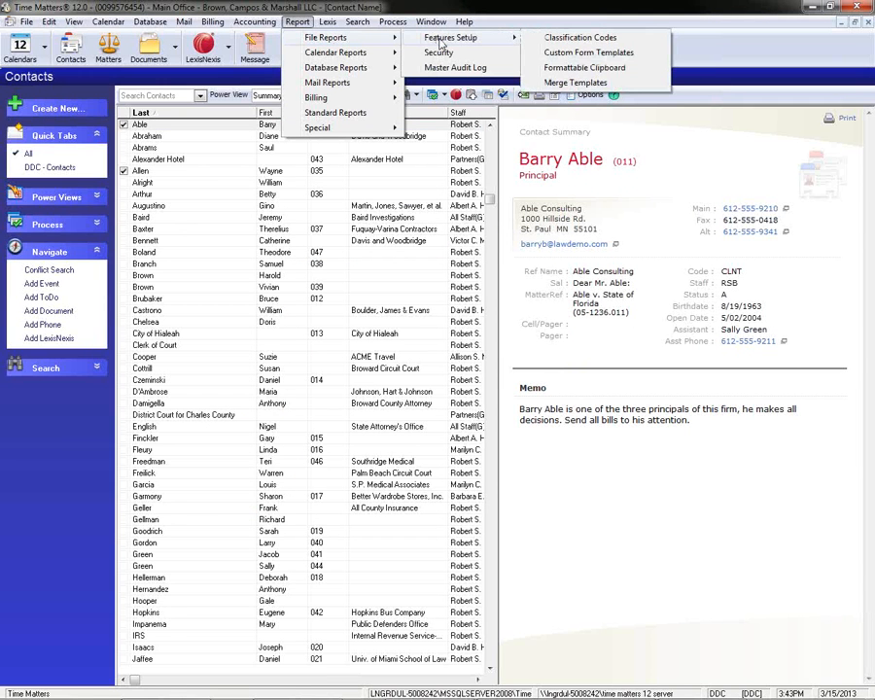
{"action": "left_click", "coordinate": [658, 57]}
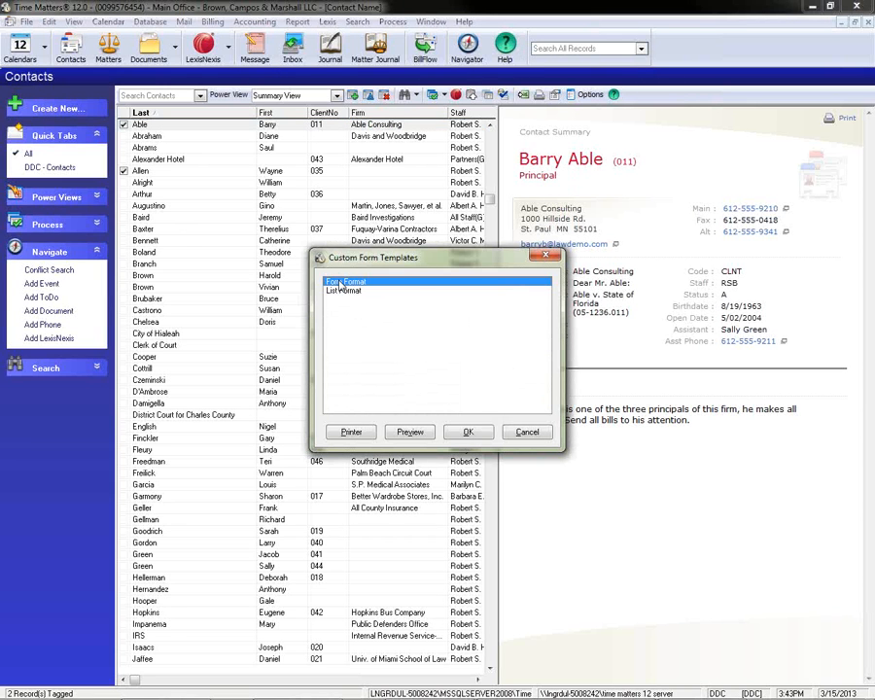
{"action": "left_click", "coordinate": [342, 292]}
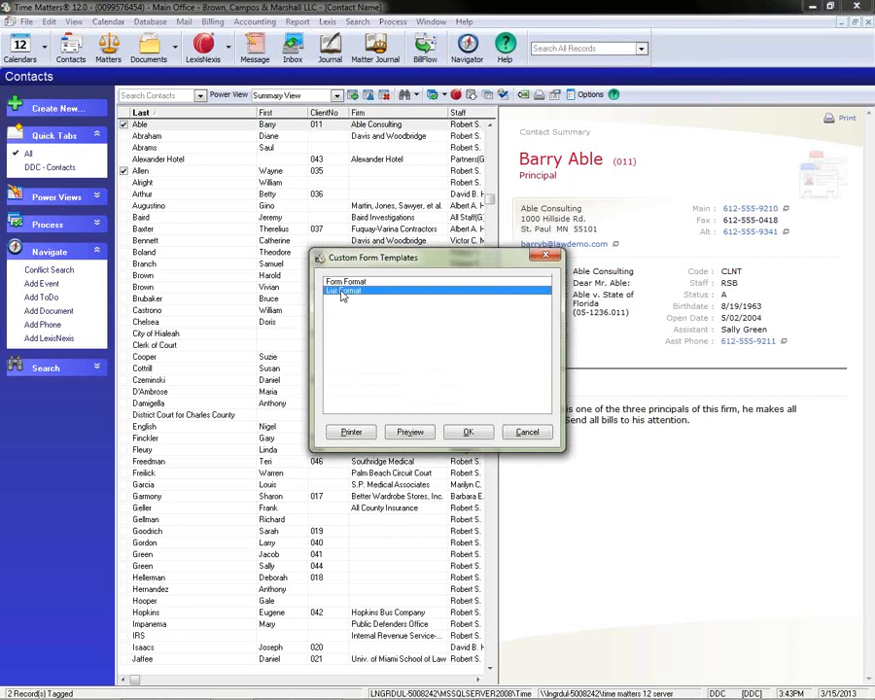
{"action": "left_click", "coordinate": [415, 434]}
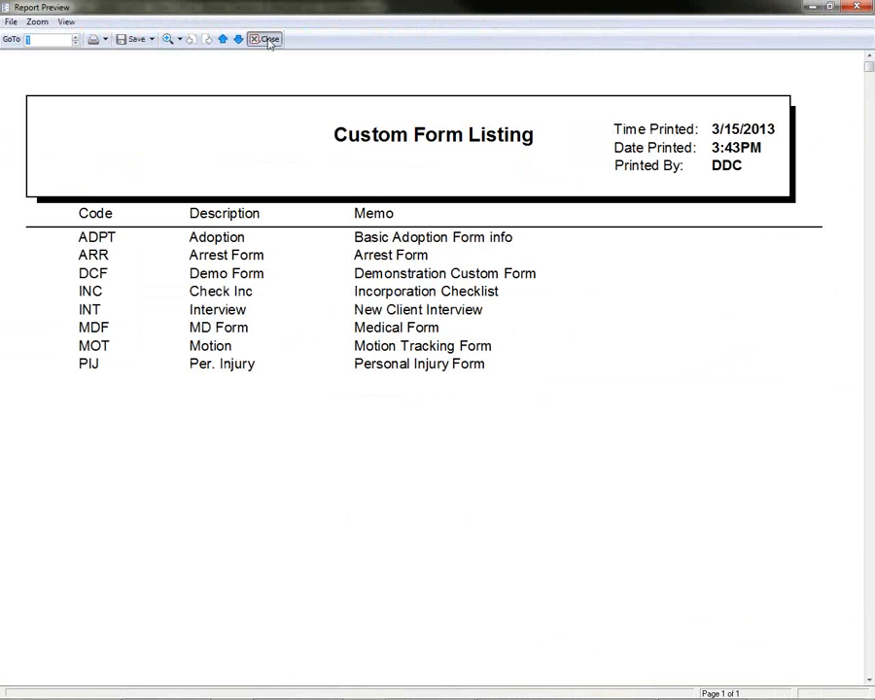
{"action": "left_click", "coordinate": [266, 40]}
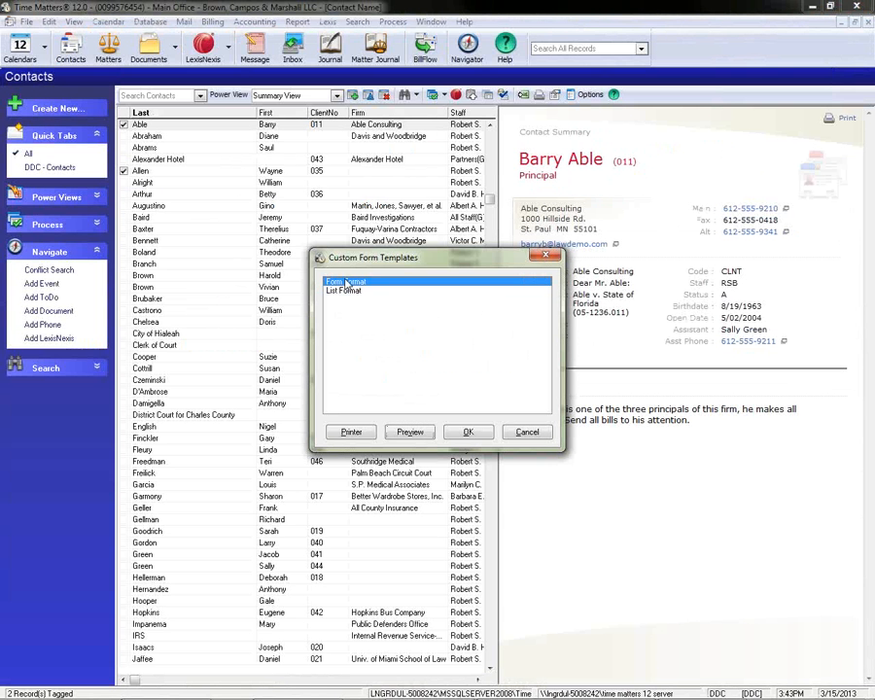
Preview the Custom Form Templates report in Form Format, examine the numbered fields of the forms on page 1, and close the report.
{"action": "left_click", "coordinate": [408, 434]}
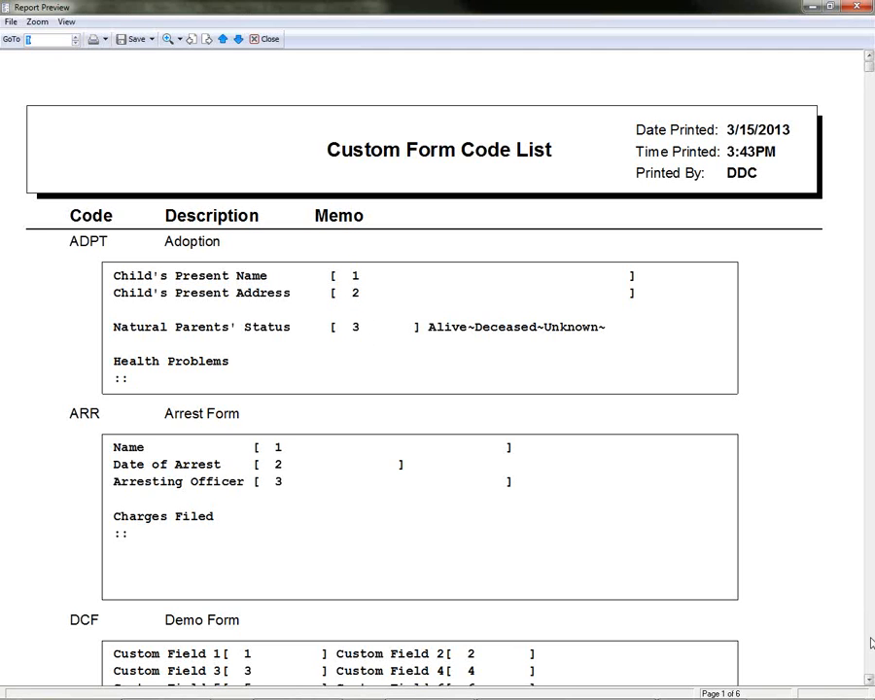
{"action": "scroll", "coordinate": [871, 642], "scroll_direction": "down", "scroll_amount": 5}
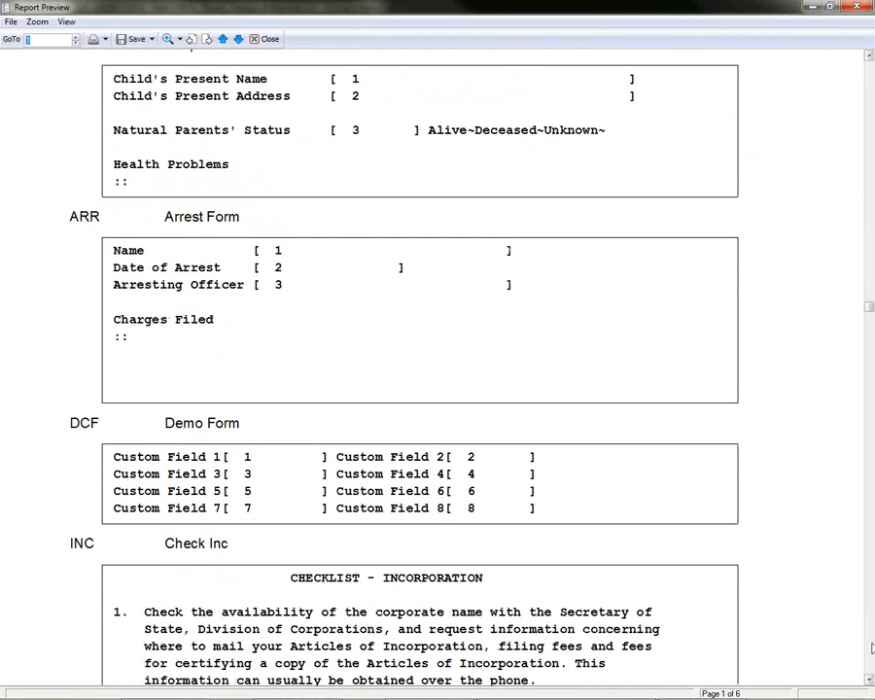
{"action": "scroll", "coordinate": [870, 648], "scroll_direction": "down", "scroll_amount": 6}
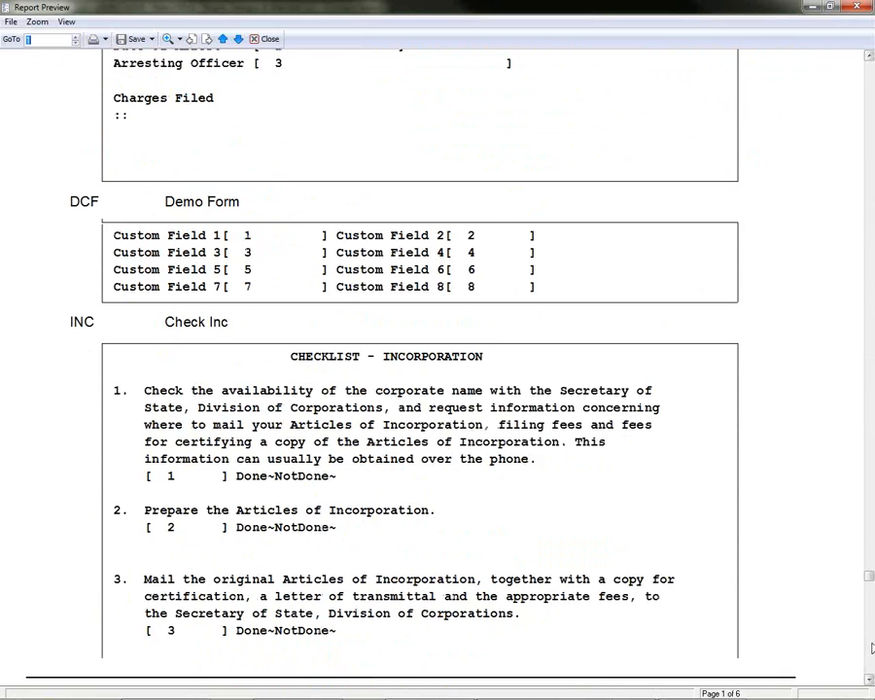
{"action": "left_click_drag", "start_coordinate": [868, 610], "coordinate": [869, 654]}
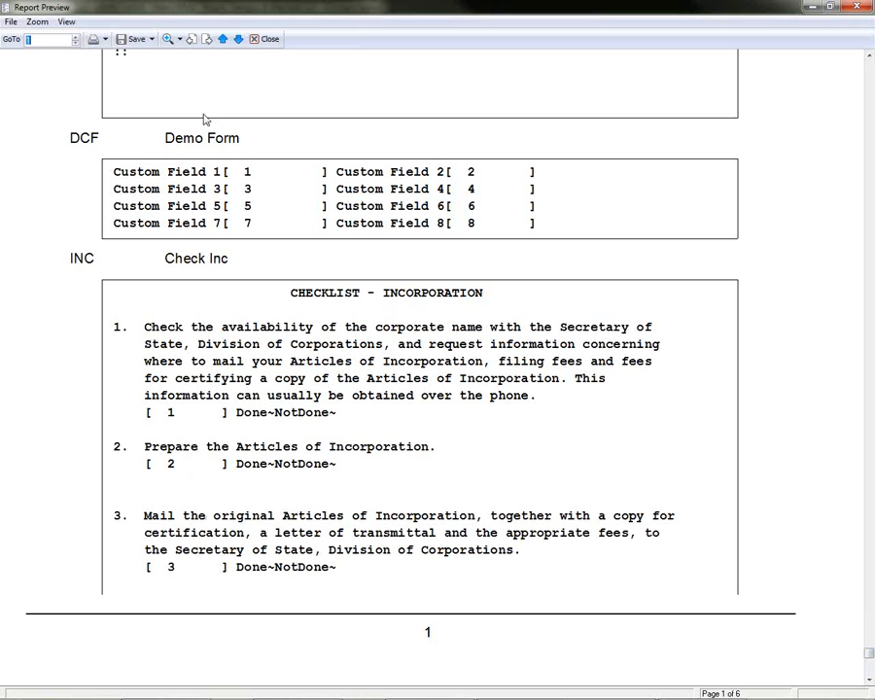
{"action": "left_click", "coordinate": [270, 39]}
{"action": "left_click", "coordinate": [523, 483]}
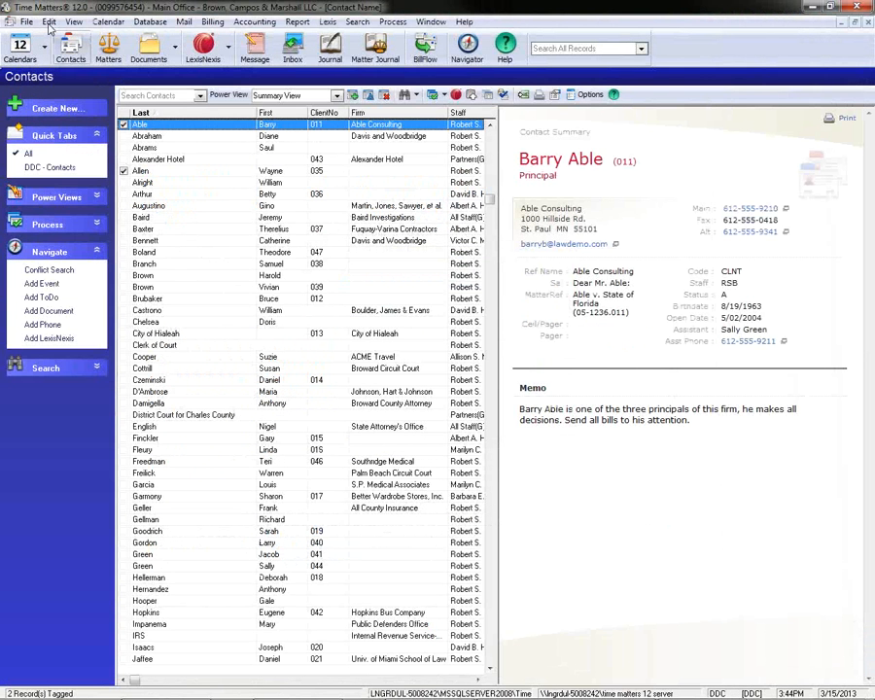
Open the Formattable Clipboard template setup and start a new User Level format for the Custom Form record type.
{"action": "left_click", "coordinate": [26, 22]}
{"action": "mouse_move", "coordinate": [165, 116]}
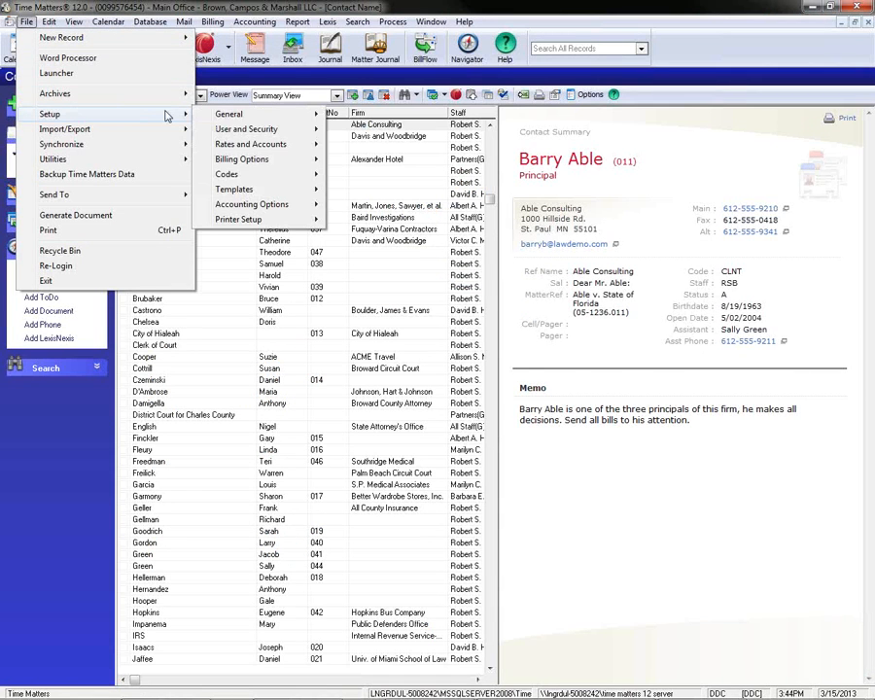
{"action": "mouse_move", "coordinate": [284, 178]}
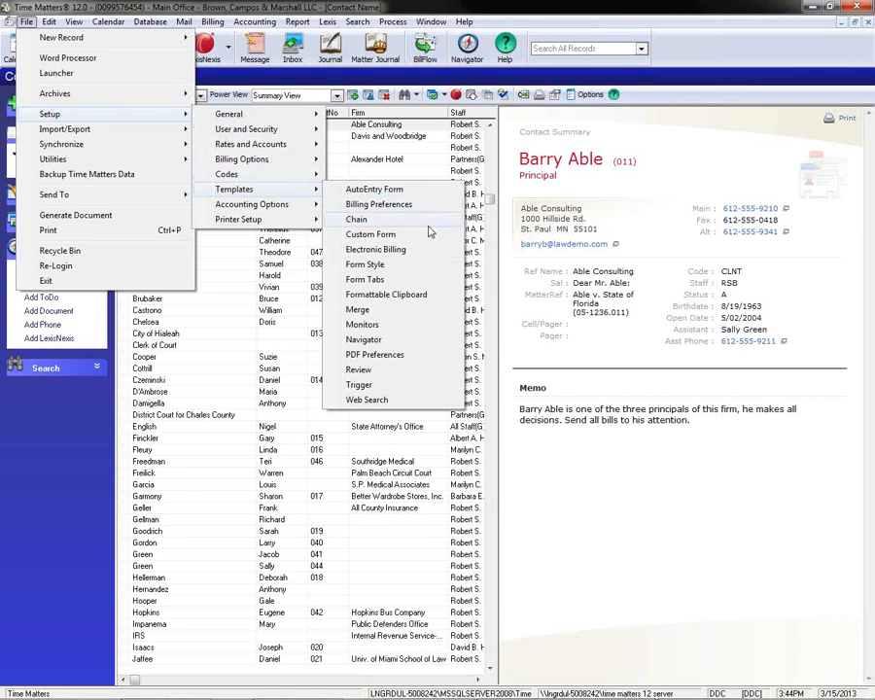
{"action": "left_click", "coordinate": [406, 295]}
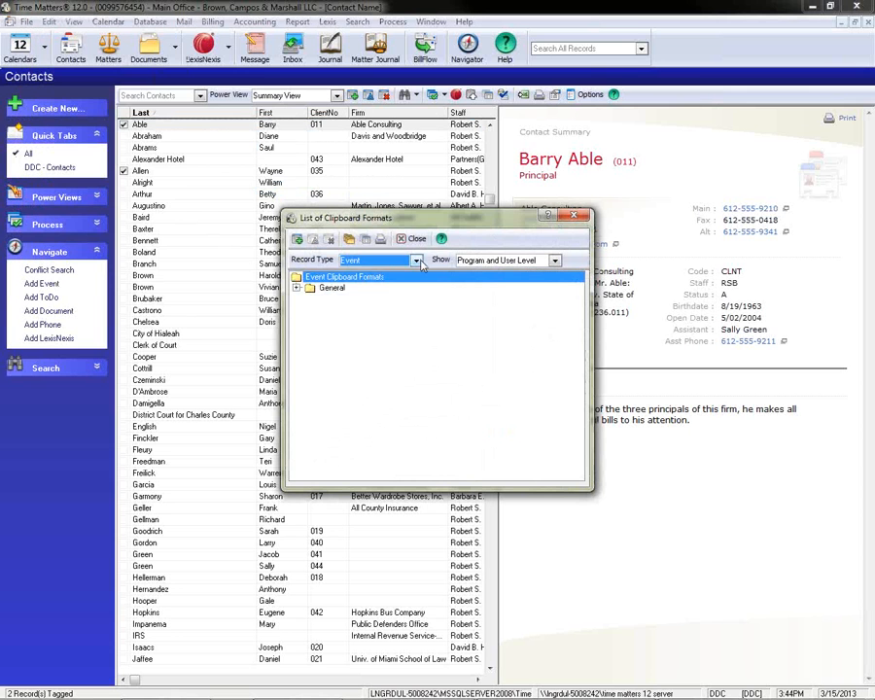
{"action": "left_click", "coordinate": [379, 259]}
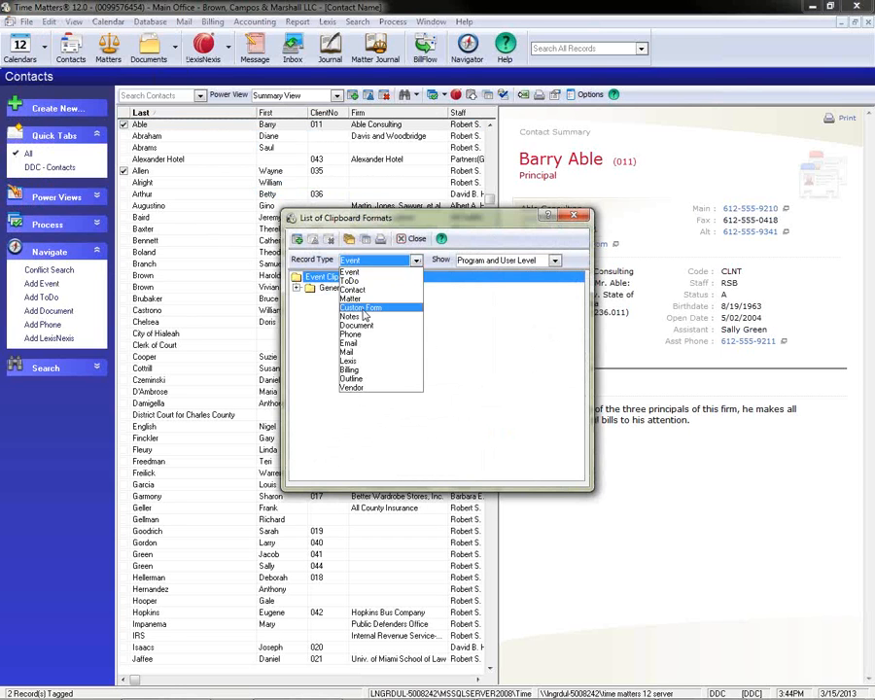
{"action": "left_click", "coordinate": [360, 307]}
{"action": "left_click", "coordinate": [298, 239]}
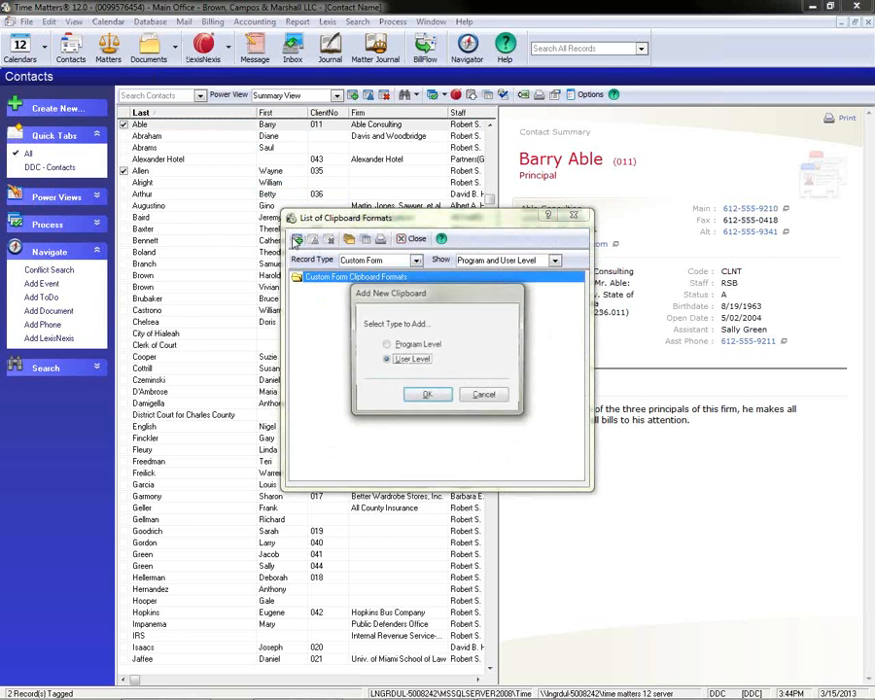
{"action": "left_click", "coordinate": [416, 395]}
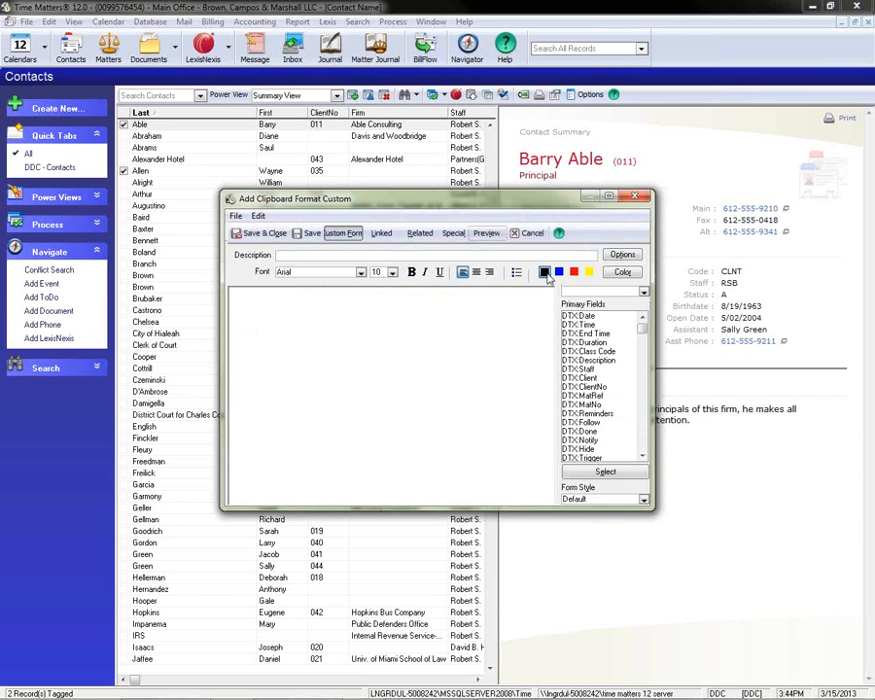
Choose the PIJ custom form and examine the custom fields at the end of its primary fields.
{"action": "left_click", "coordinate": [642, 291]}
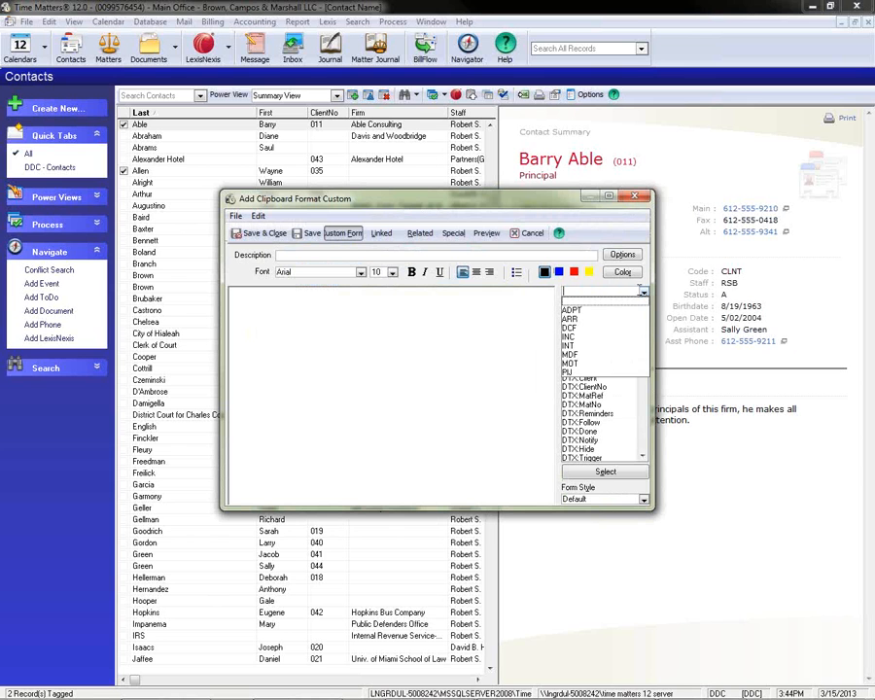
{"action": "left_click", "coordinate": [567, 372]}
{"action": "left_click_drag", "start_coordinate": [643, 329], "coordinate": [643, 447]}
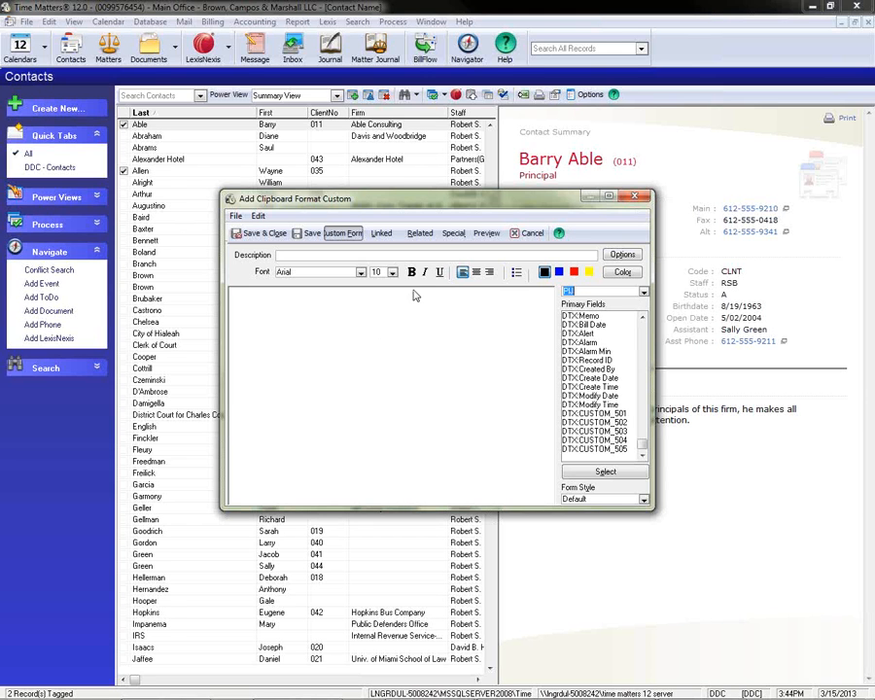
Close the new PIJ clipboard format without saving changes, and leave the clipboard format list.
{"action": "left_click", "coordinate": [636, 199]}
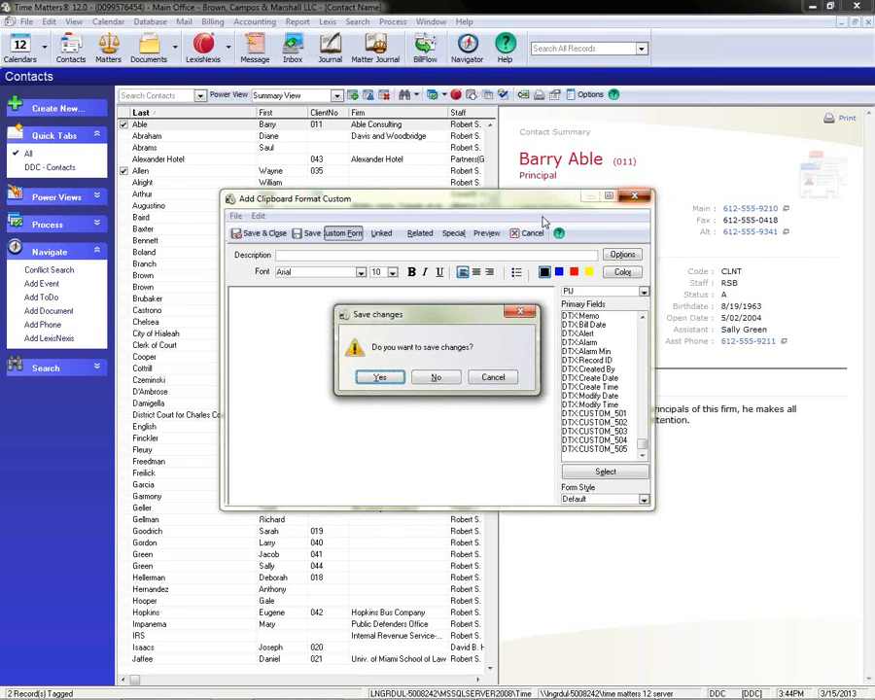
{"action": "left_click", "coordinate": [439, 382]}
{"action": "left_click", "coordinate": [460, 235]}
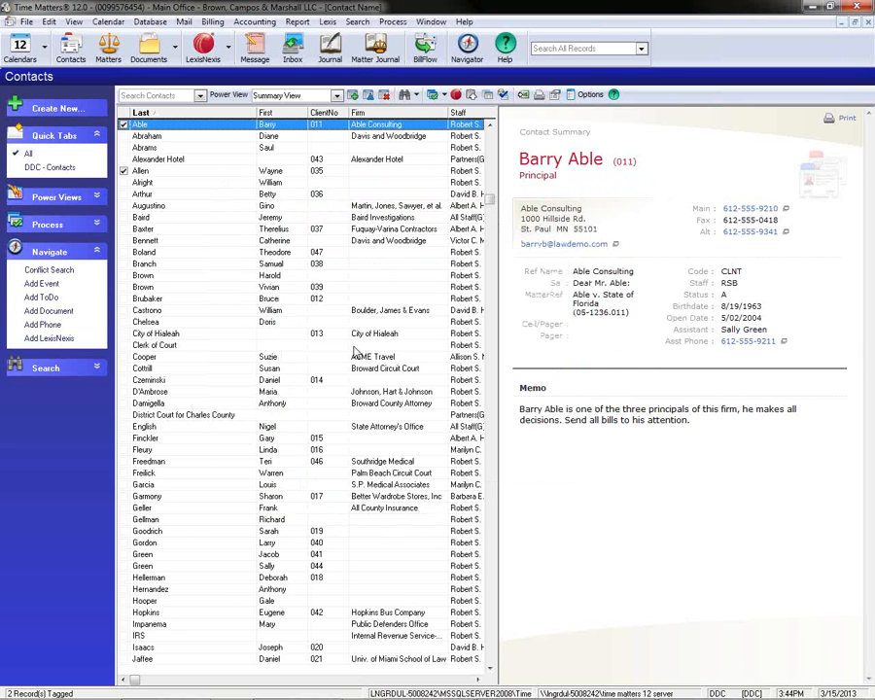
Switch to the PowerPoint slide show and bring up the Custom Form Fields slide.
{"action": "left_click", "coordinate": [620, 687]}
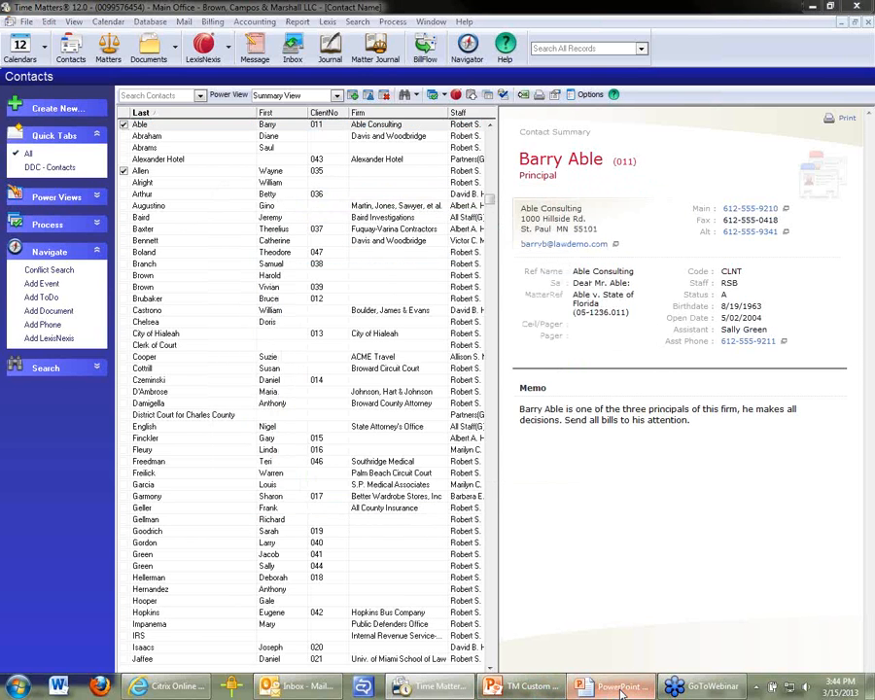
{"action": "left_click", "coordinate": [436, 433]}
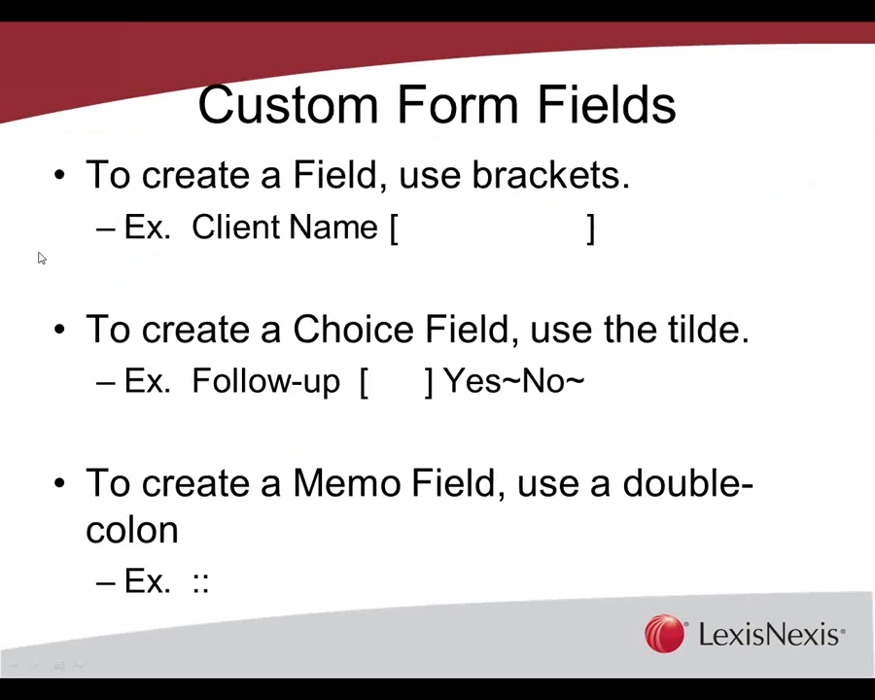
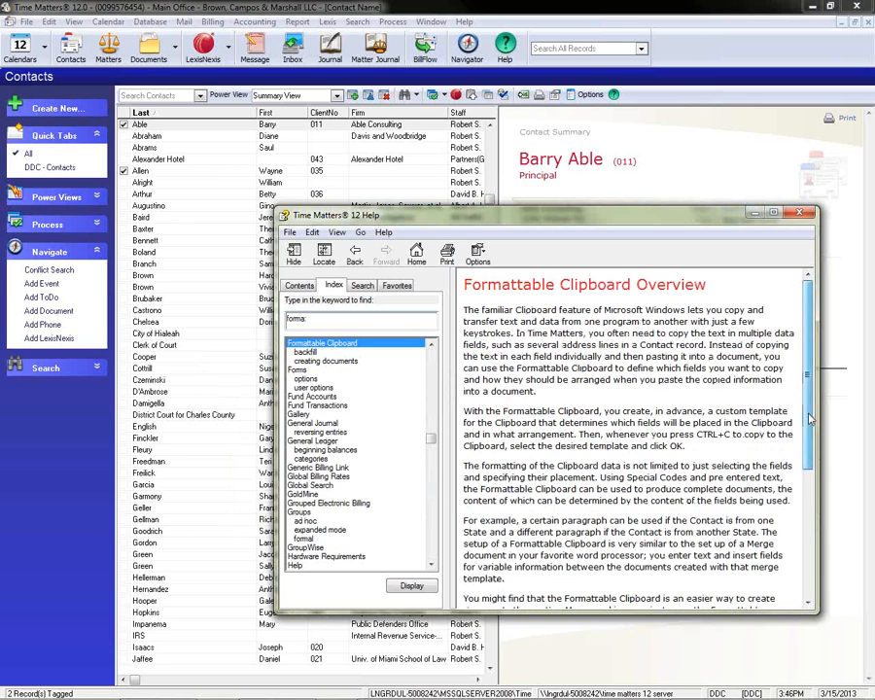
Read the Formattable Clipboard Overview help topic, and open the related Formattable Clipboard Options topic to check its own related topics.
{"action": "scroll", "coordinate": [805, 415], "scroll_direction": "down", "scroll_amount": 5}
{"action": "left_click", "coordinate": [512, 562]}
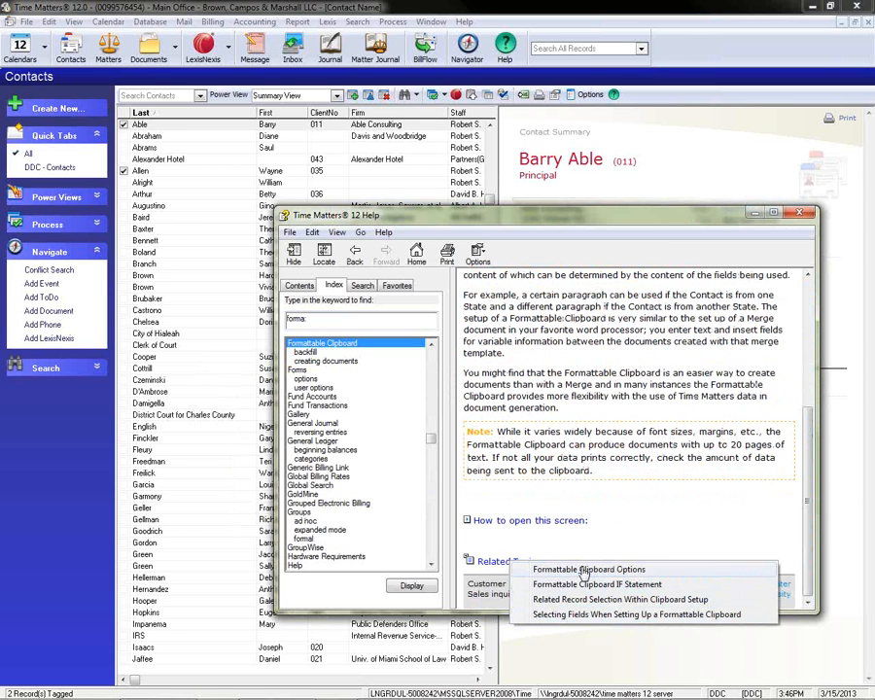
{"action": "left_click", "coordinate": [586, 570]}
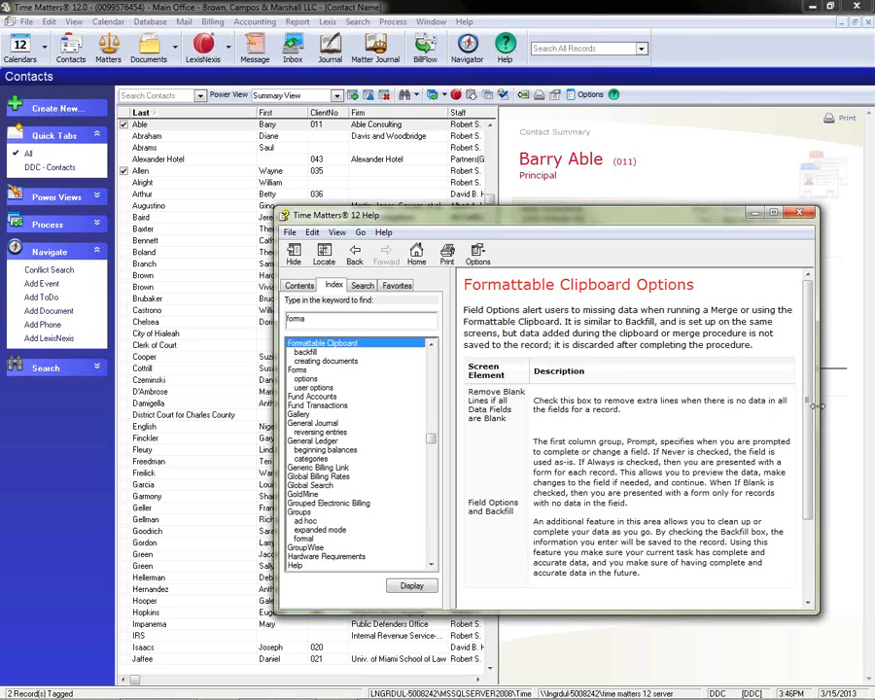
{"action": "scroll", "coordinate": [631, 438], "scroll_direction": "down", "scroll_amount": 3}
{"action": "left_click", "coordinate": [511, 562]}
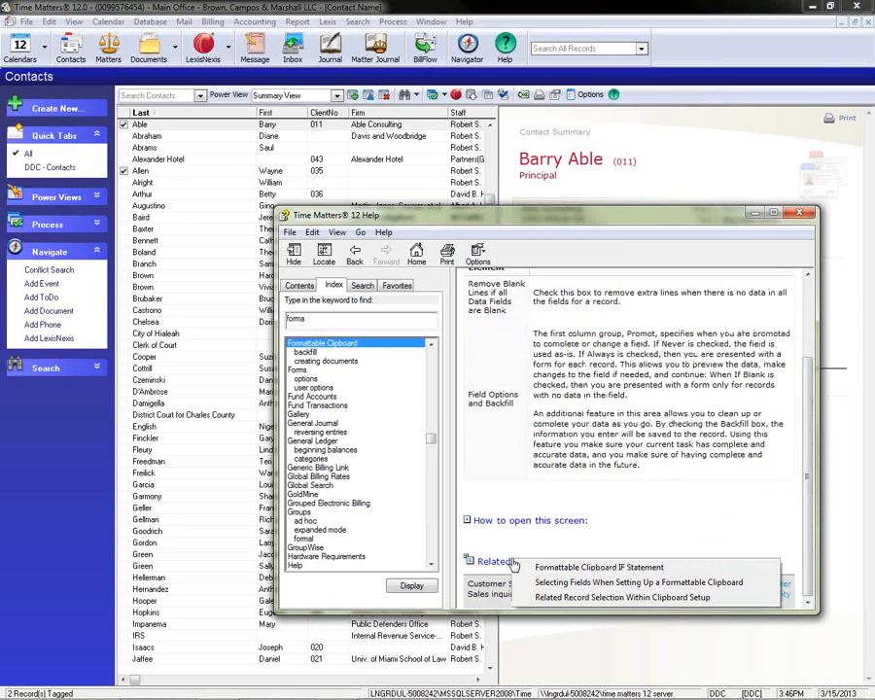
Display the help topic on selecting fields when setting up a Formattable Clipboard, and expand its instructions for opening the screen.
{"action": "left_click", "coordinate": [335, 342]}
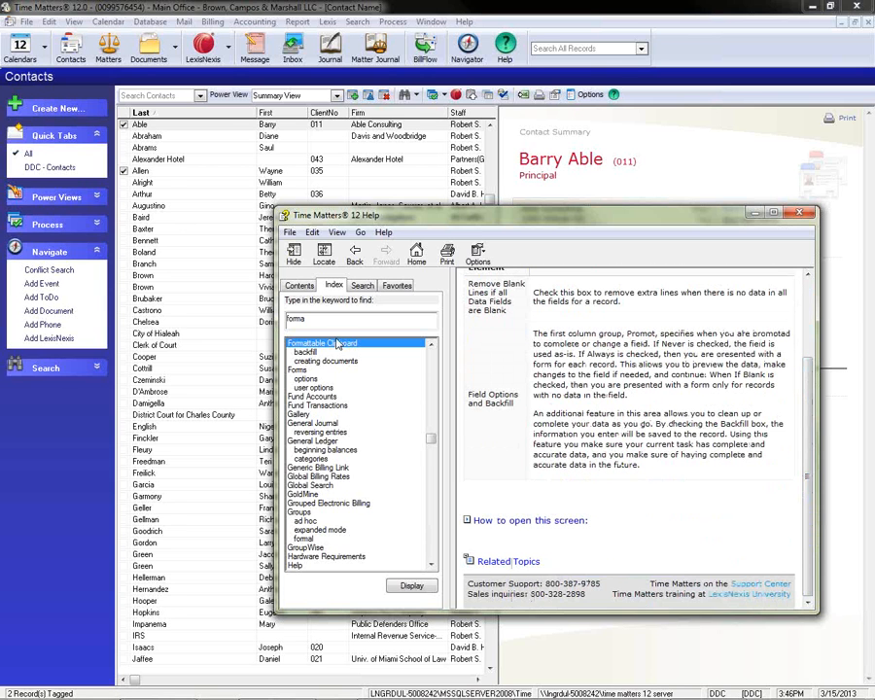
{"action": "double_click", "coordinate": [335, 342]}
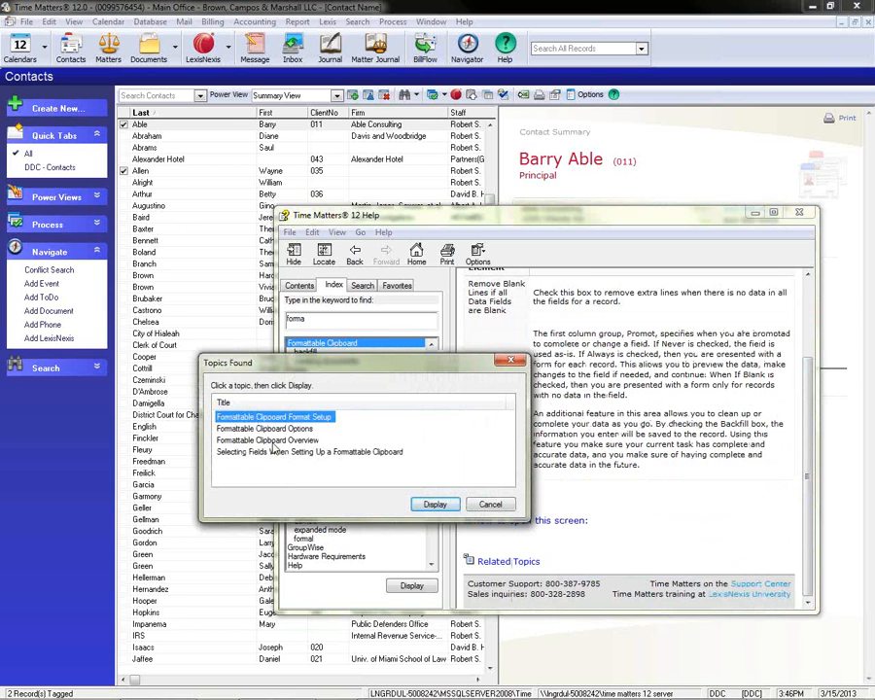
{"action": "double_click", "coordinate": [272, 453]}
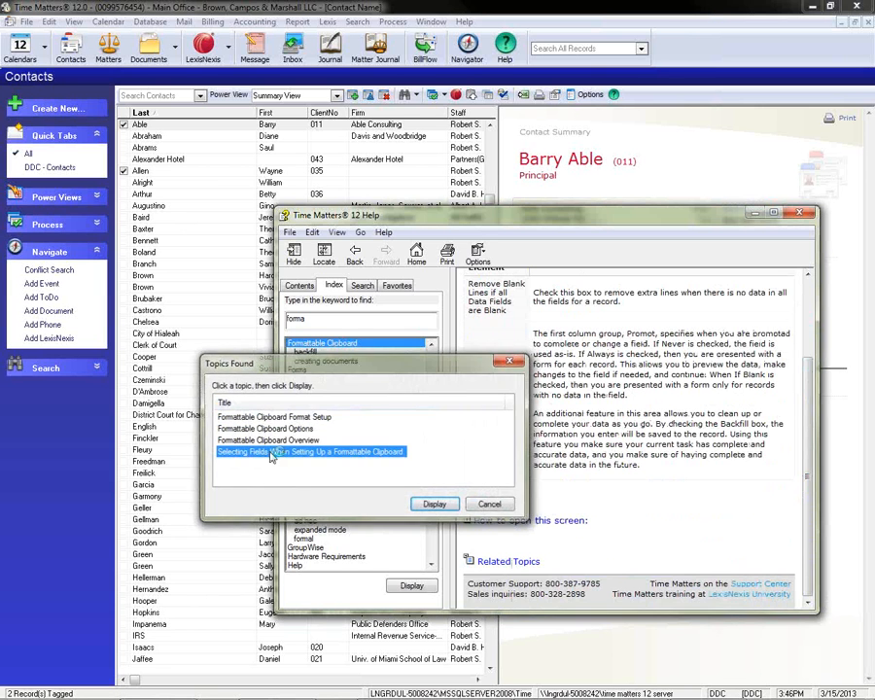
{"action": "scroll", "coordinate": [632, 467], "scroll_direction": "down", "scroll_amount": 2}
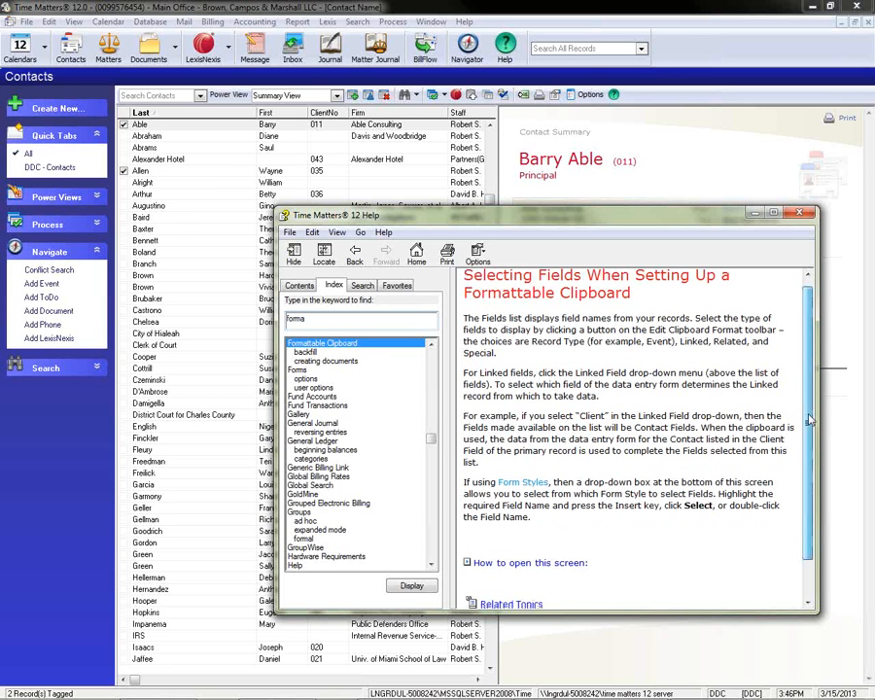
{"action": "left_click", "coordinate": [538, 521]}
{"action": "scroll", "coordinate": [515, 511], "scroll_direction": "down", "scroll_amount": 3}
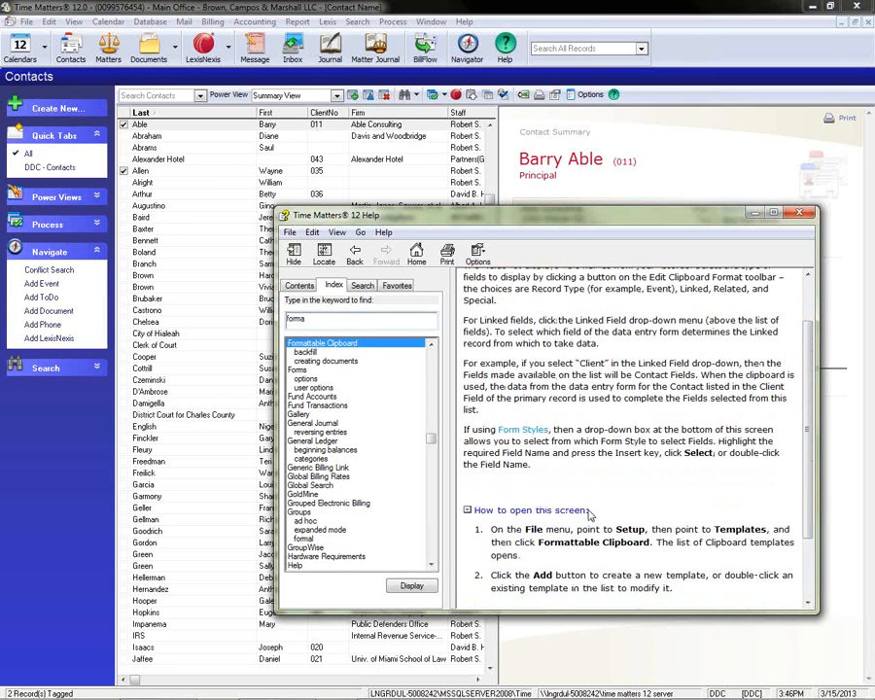
Read the Special Codes section of the Formattable Clipboard Format Setup help topic, and close the help.
{"action": "double_click", "coordinate": [320, 345]}
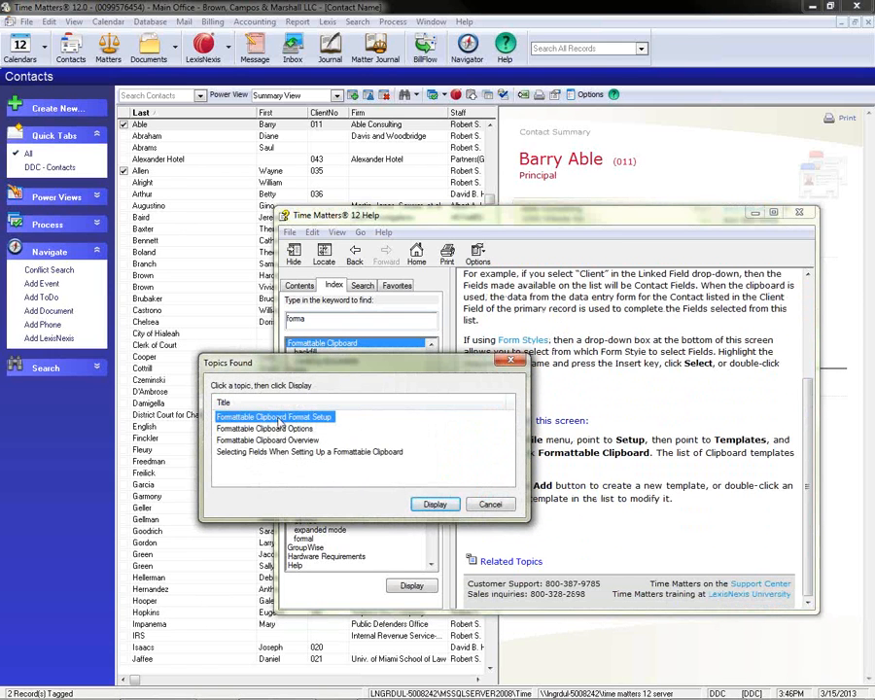
{"action": "double_click", "coordinate": [280, 422]}
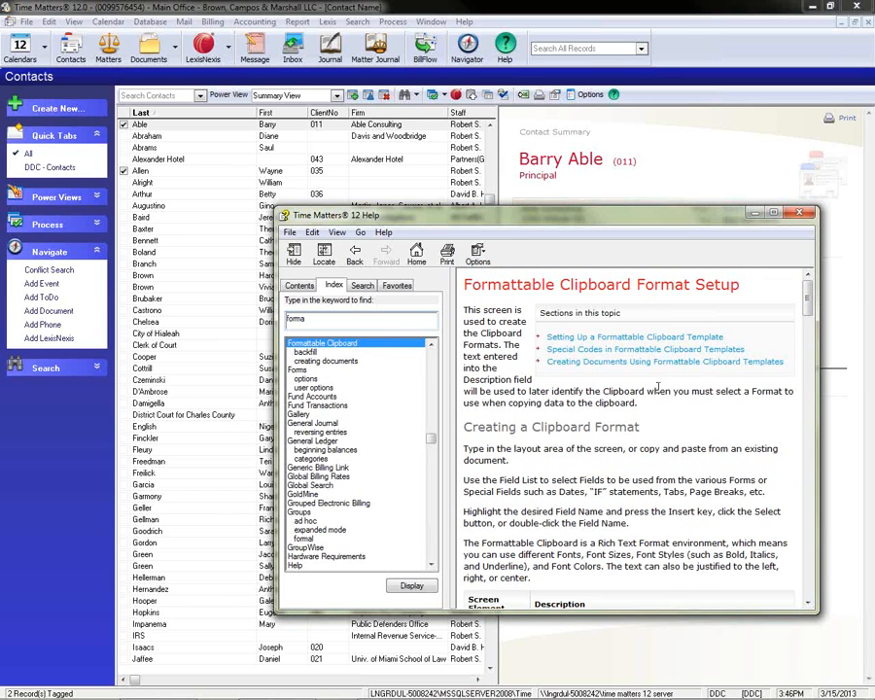
{"action": "left_click", "coordinate": [581, 349]}
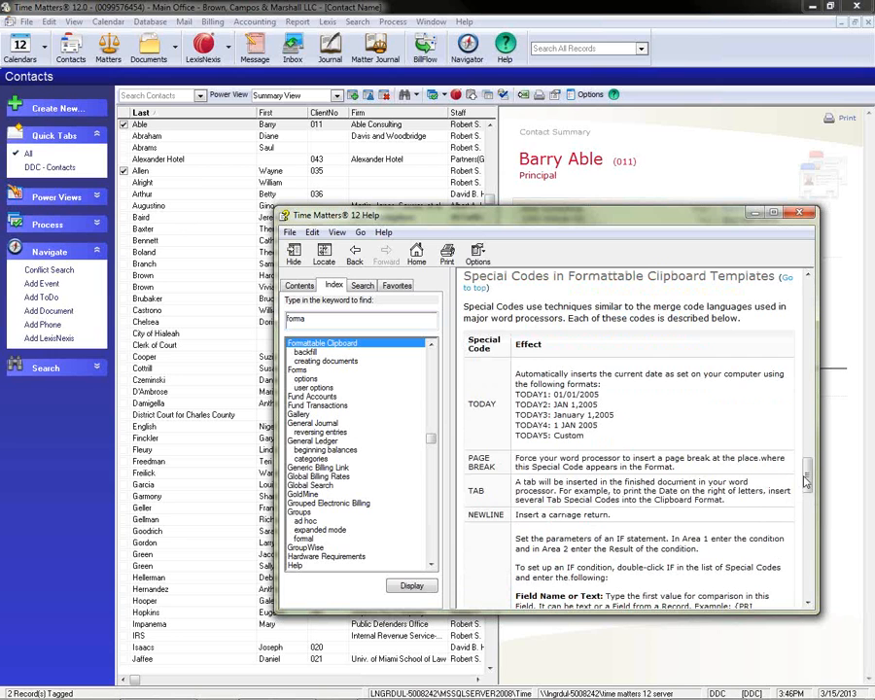
{"action": "left_click_drag", "start_coordinate": [803, 476], "coordinate": [804, 507]}
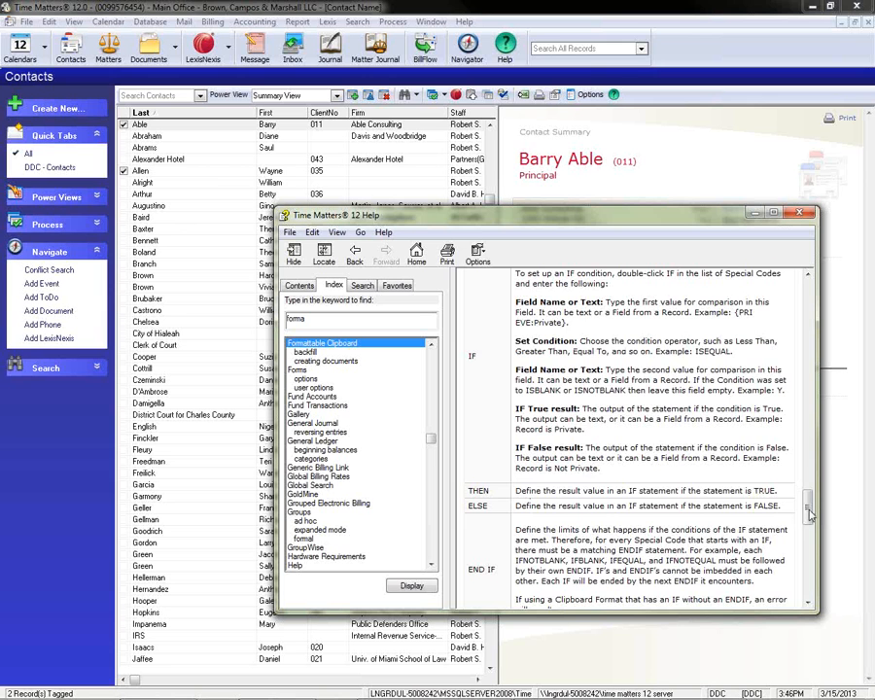
{"action": "scroll", "coordinate": [454, 386], "scroll_direction": "down", "scroll_amount": 10}
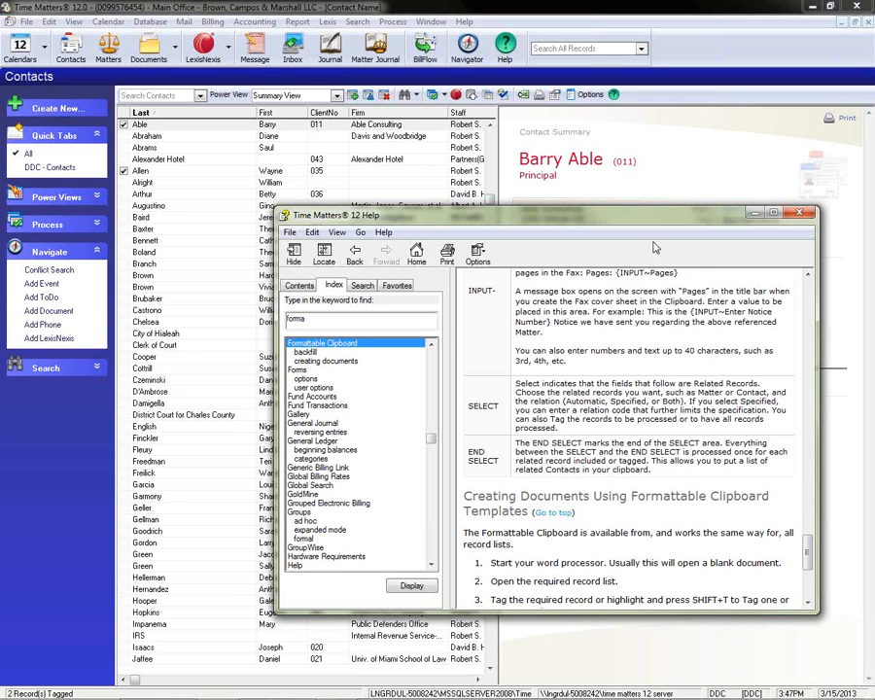
{"action": "left_click", "coordinate": [798, 215]}
Open the INC incorporation checklist for editing from the Custom Form templates.
{"action": "left_click", "coordinate": [27, 22]}
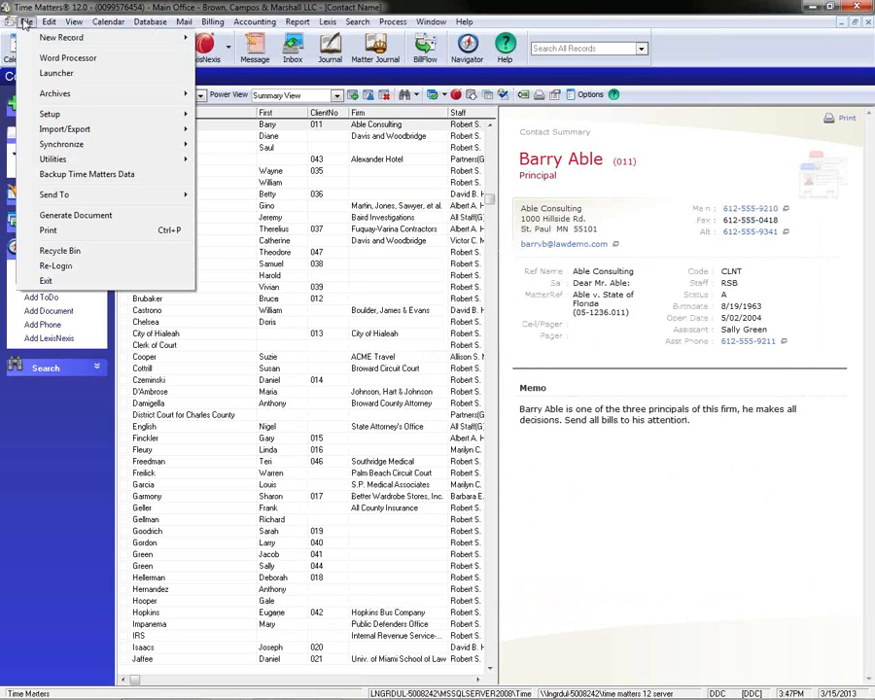
{"action": "mouse_move", "coordinate": [50, 114]}
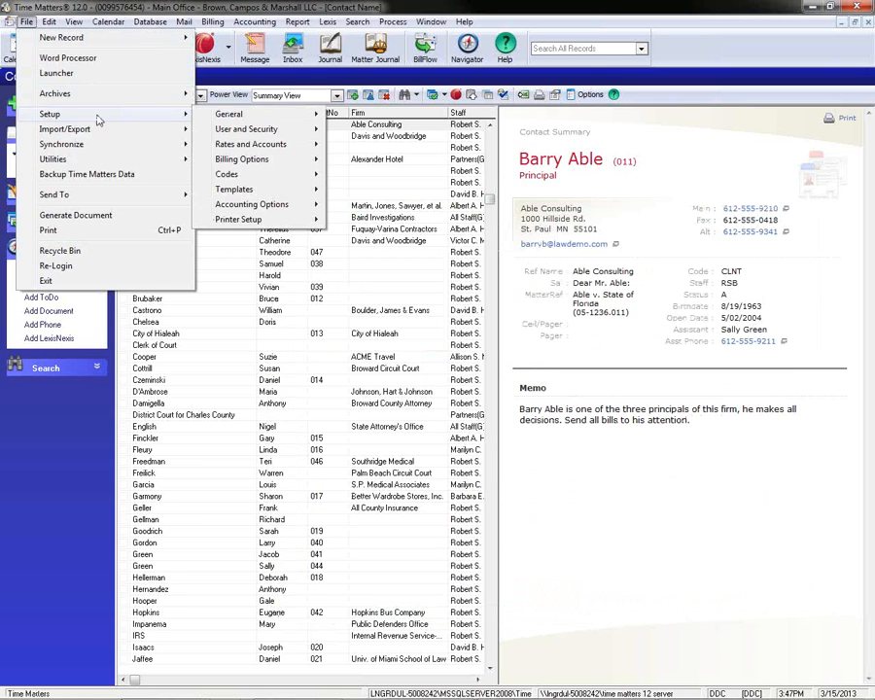
{"action": "mouse_move", "coordinate": [260, 195]}
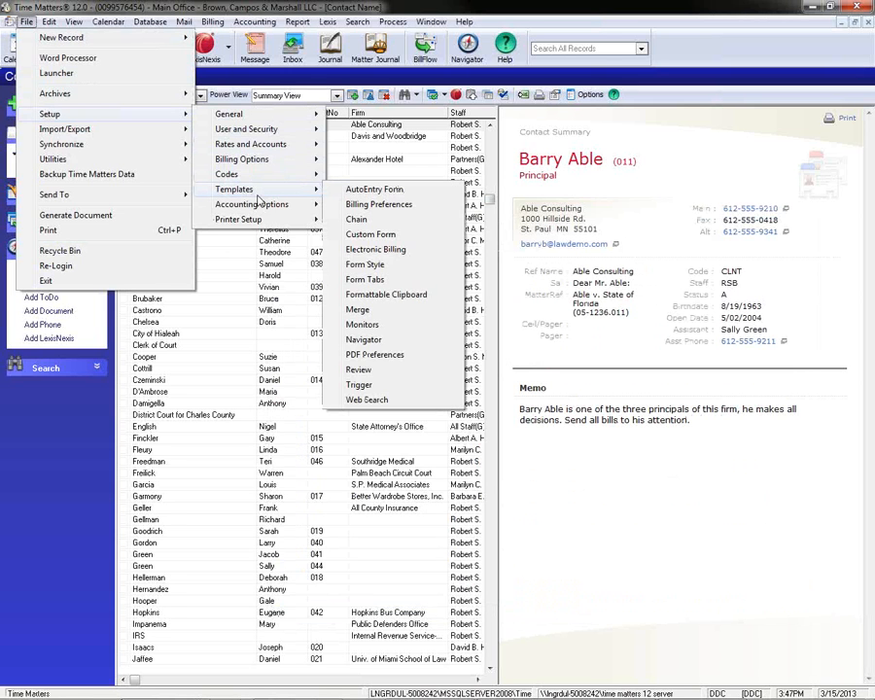
{"action": "left_click", "coordinate": [370, 235]}
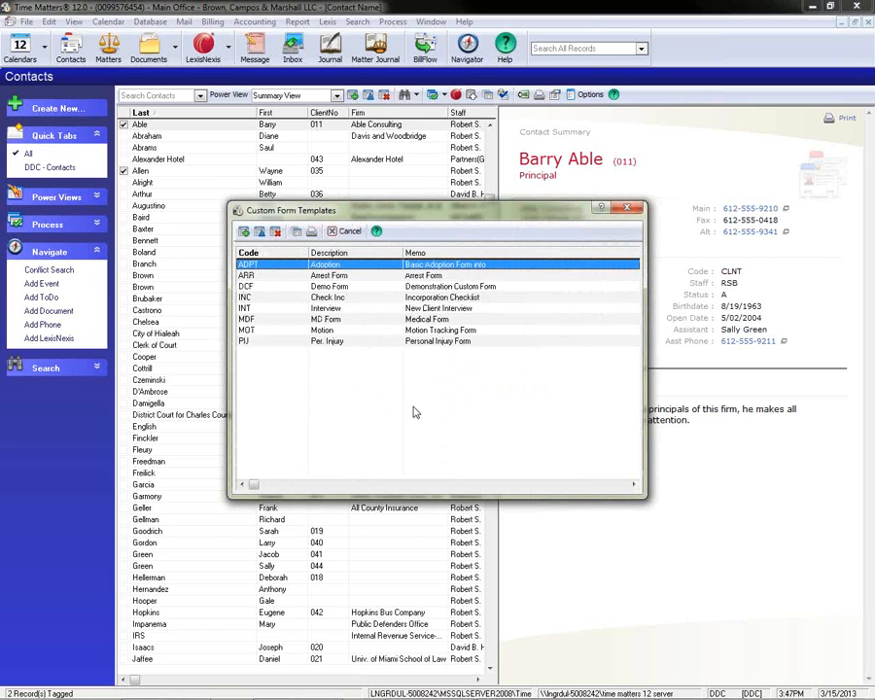
{"action": "left_click", "coordinate": [324, 297]}
{"action": "left_click", "coordinate": [259, 231]}
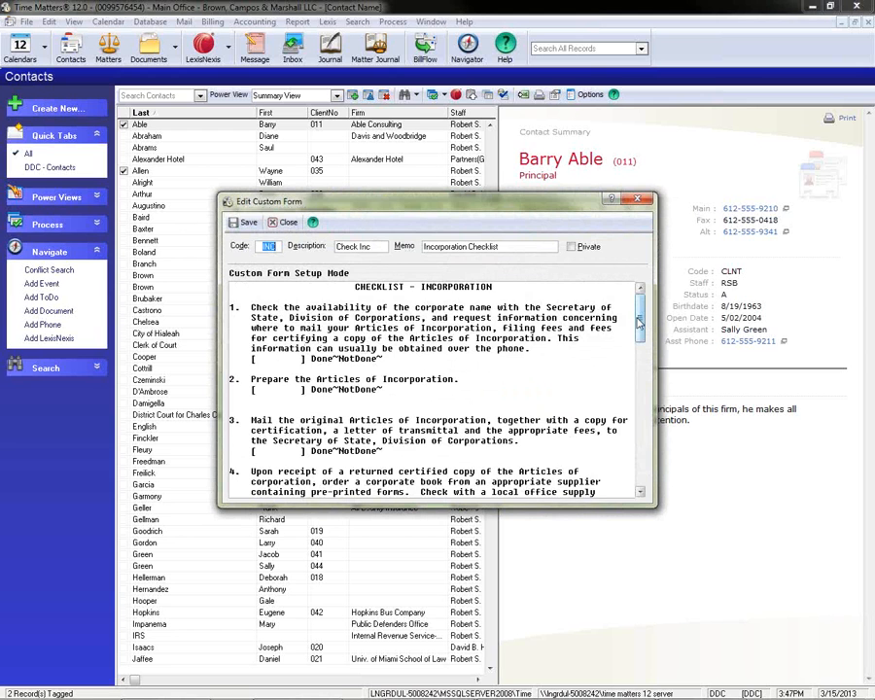
Look through the incorporation checklist's items and fields, and close the form and the custom form template list.
{"action": "scroll", "coordinate": [641, 340], "scroll_direction": "down", "scroll_amount": 3}
{"action": "left_click_drag", "start_coordinate": [642, 342], "coordinate": [641, 462]}
{"action": "left_click", "coordinate": [637, 199]}
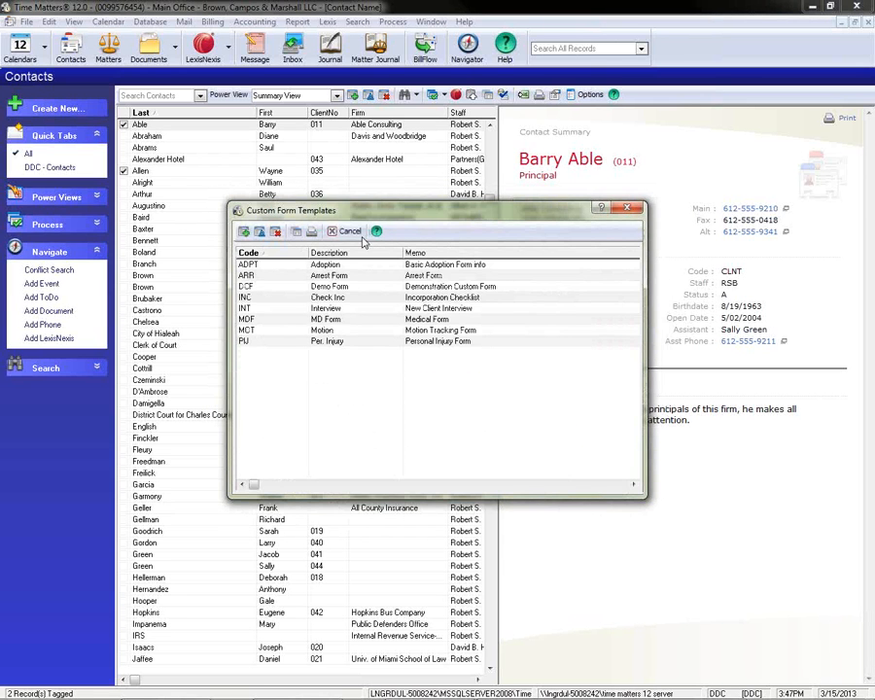
{"action": "left_click", "coordinate": [347, 233]}
Open the Formattable Clipboard template list and expand the General folder of the Event formats.
{"action": "left_click", "coordinate": [26, 21]}
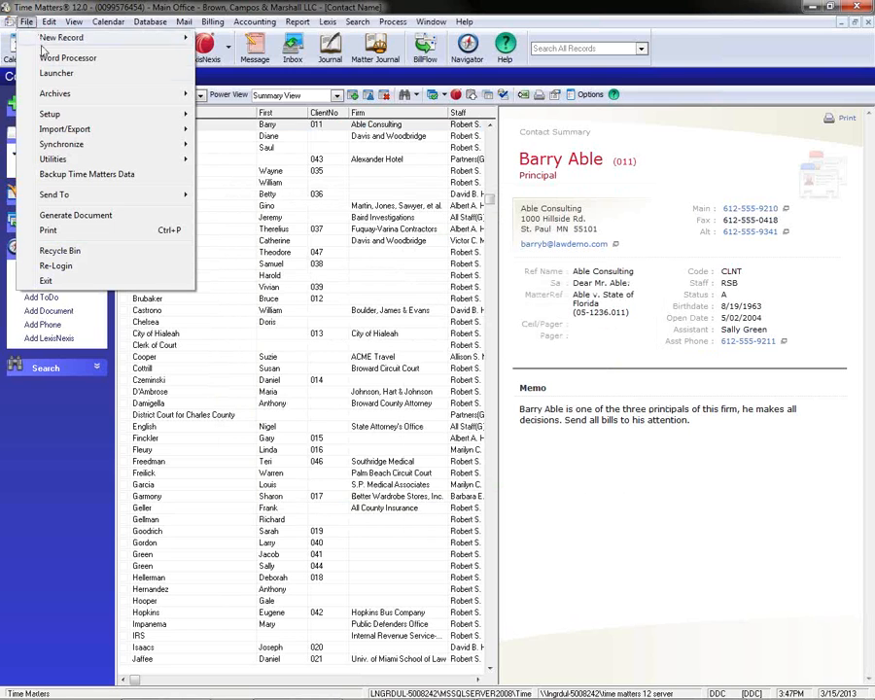
{"action": "mouse_move", "coordinate": [50, 116]}
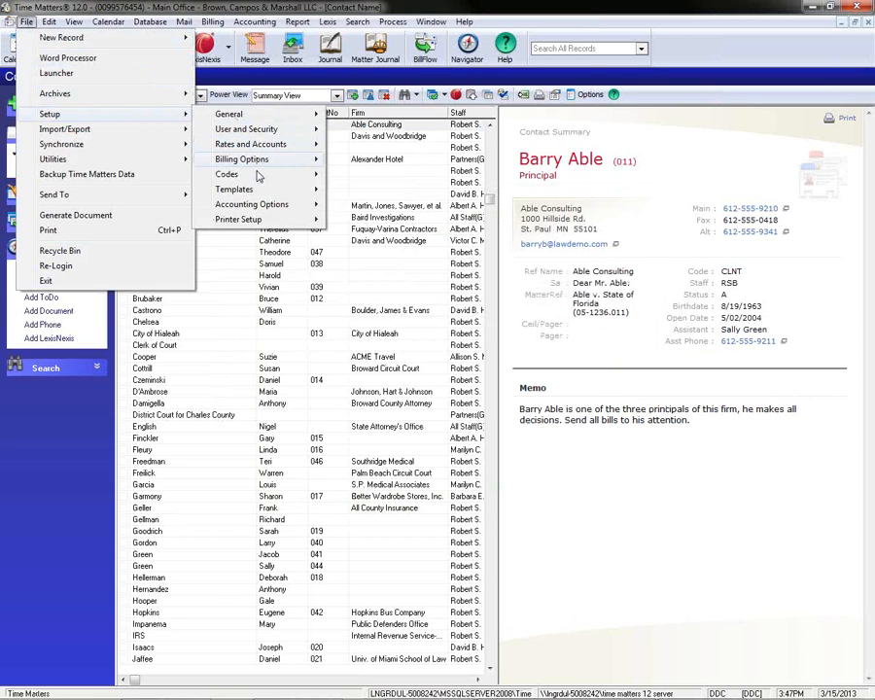
{"action": "mouse_move", "coordinate": [257, 192]}
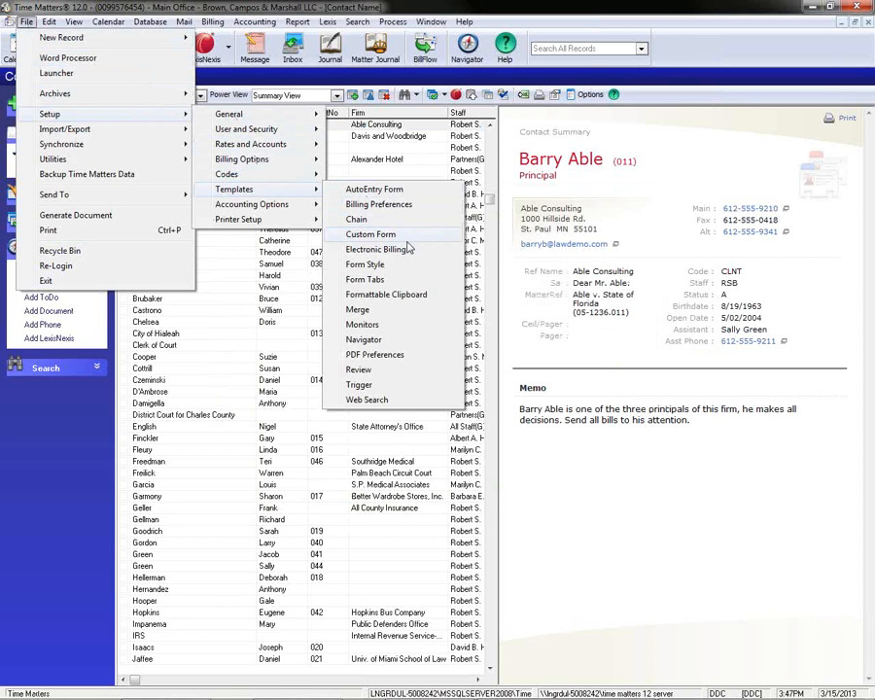
{"action": "left_click", "coordinate": [405, 299]}
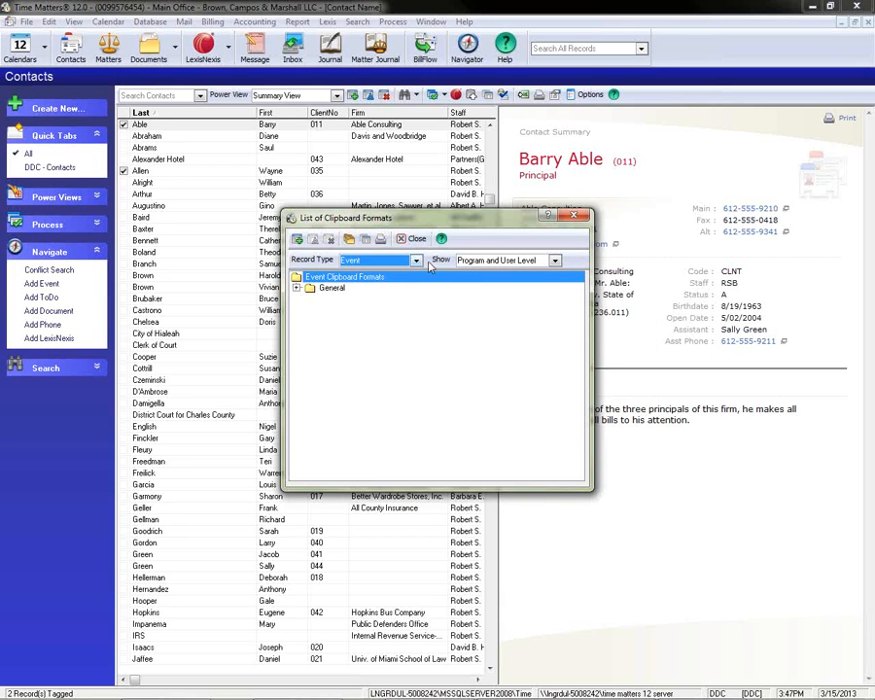
{"action": "left_click", "coordinate": [298, 289]}
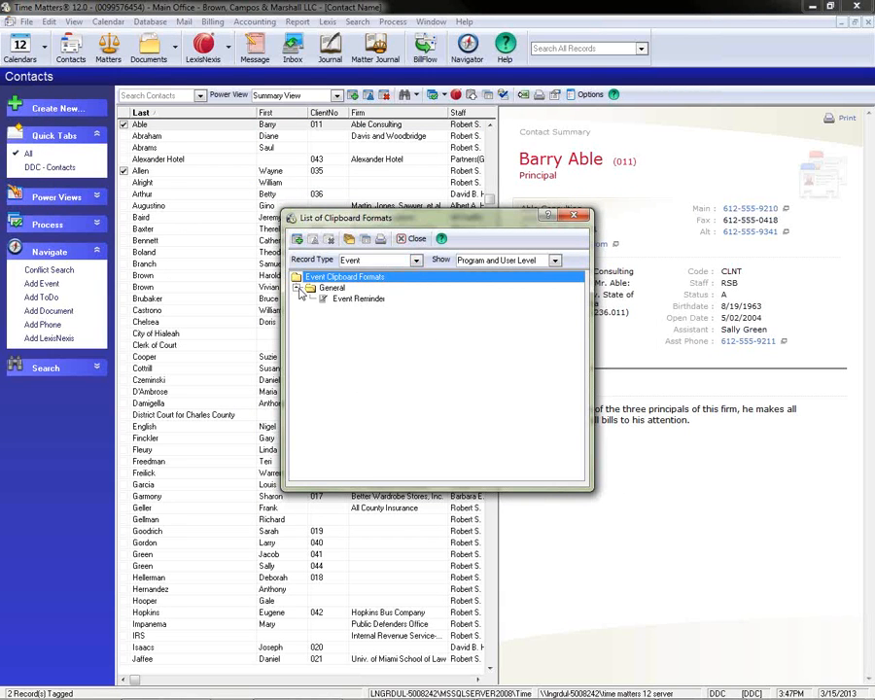
View the Contact record type's "Letter to referral source" clipboard format, and close it without saving changes.
{"action": "left_click", "coordinate": [416, 261]}
{"action": "left_click", "coordinate": [359, 291]}
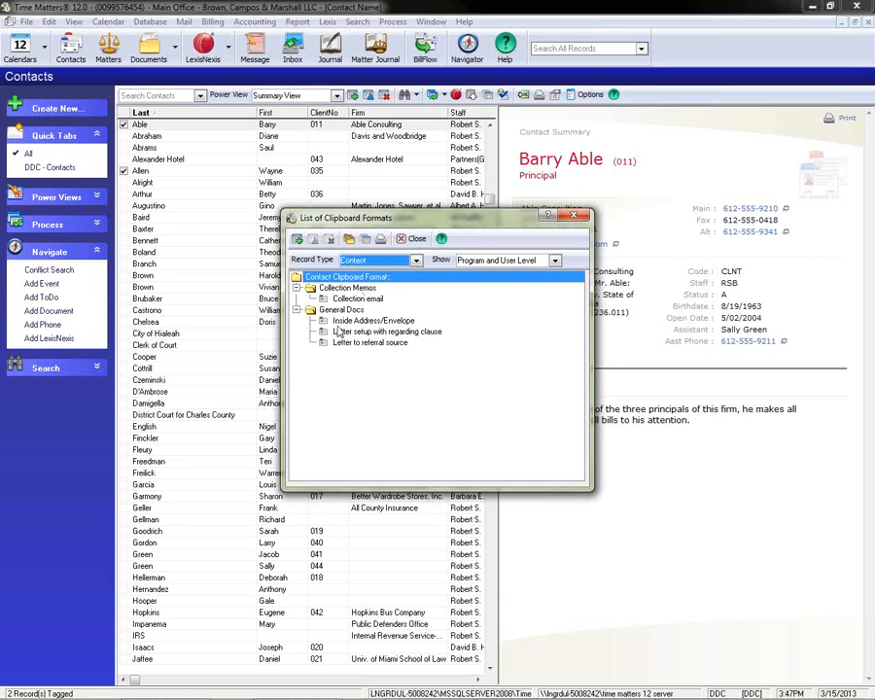
{"action": "left_click", "coordinate": [364, 343]}
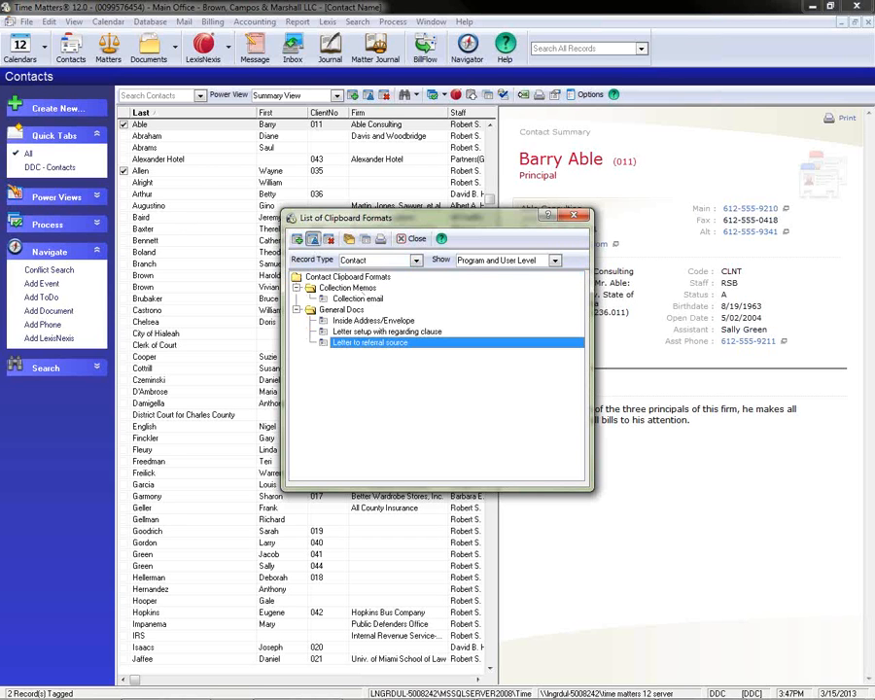
{"action": "left_click", "coordinate": [313, 239]}
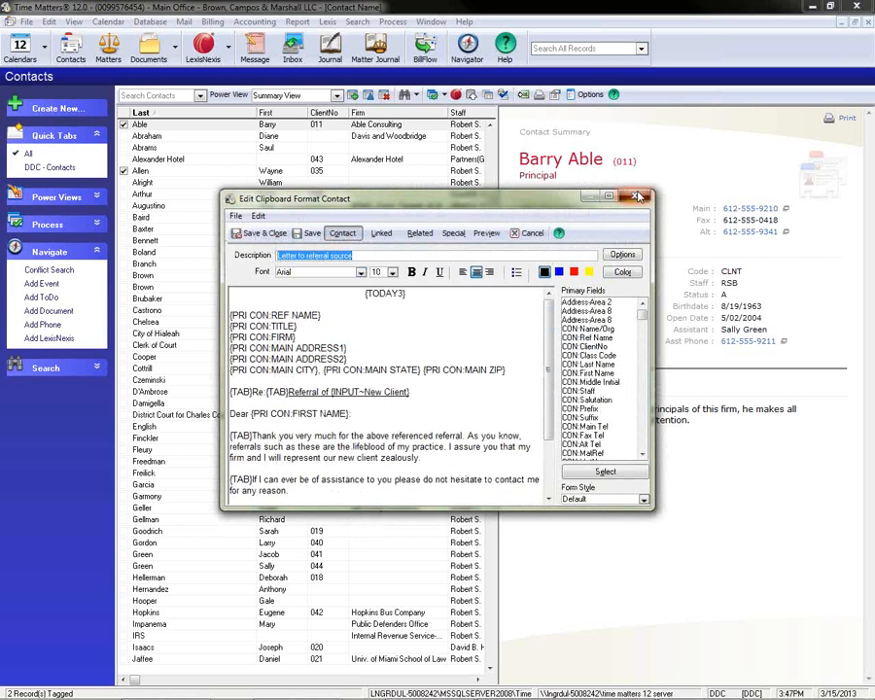
{"action": "left_click", "coordinate": [637, 197]}
{"action": "left_click", "coordinate": [439, 375]}
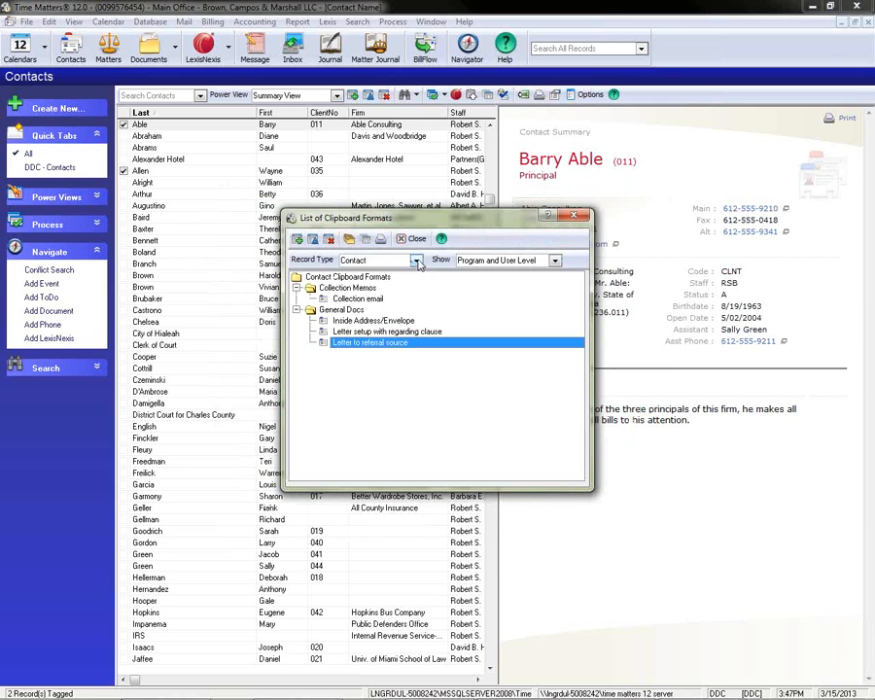
Open the "Letter to Referral Source" format from the Personal Injury folder of the Matter clipboard formats.
{"action": "left_click", "coordinate": [418, 260]}
{"action": "left_click", "coordinate": [362, 342]}
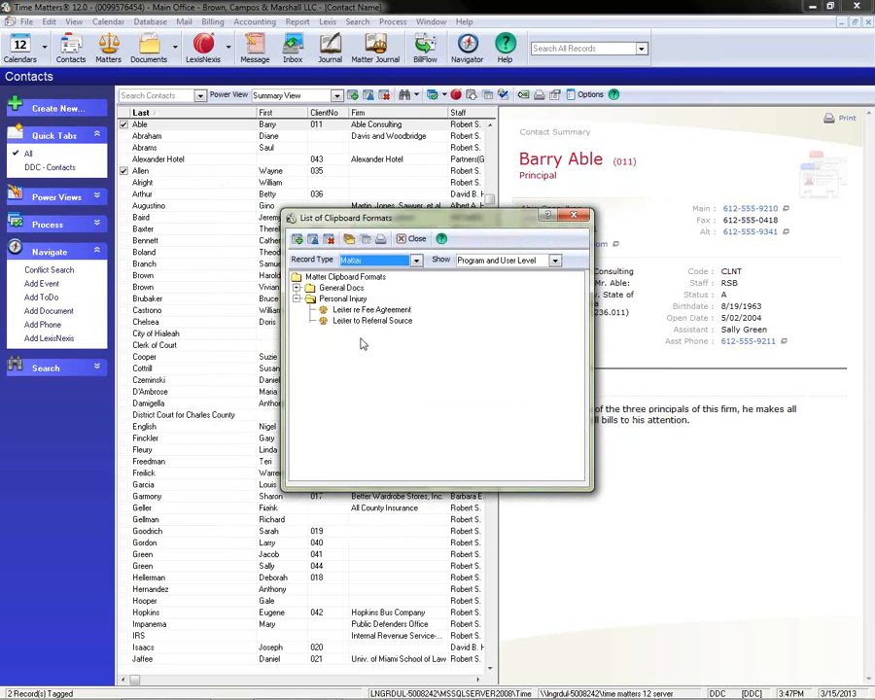
{"action": "left_click", "coordinate": [365, 321]}
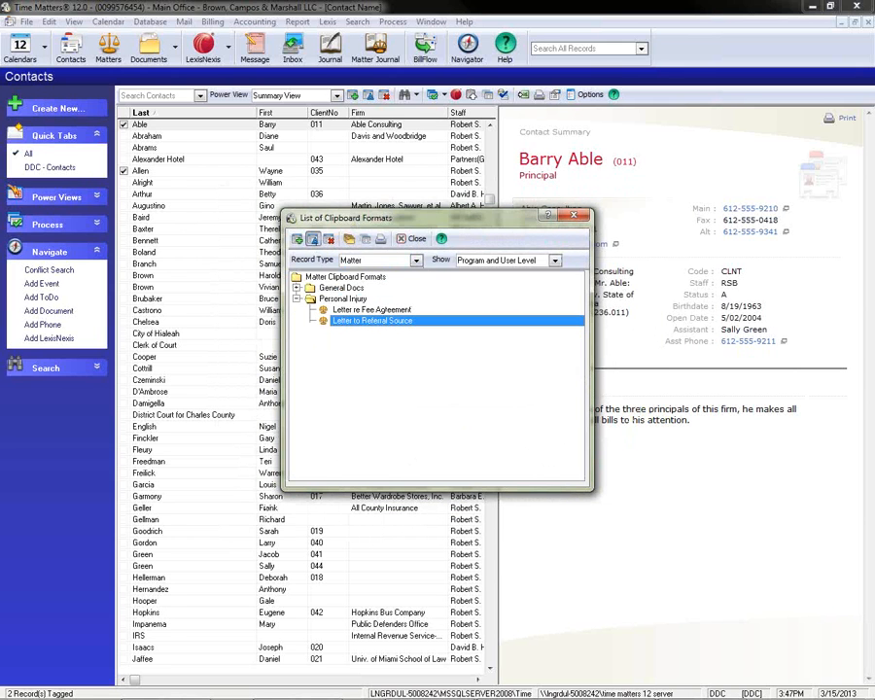
{"action": "left_click", "coordinate": [313, 239]}
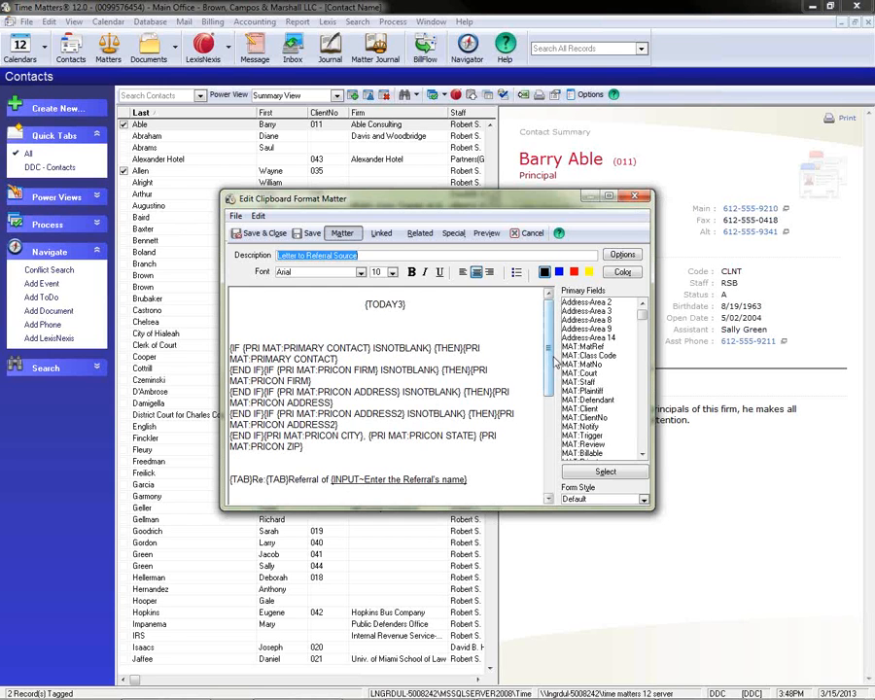
Examine the IF statements and input code in the Matter referral letter format, and close it without saving changes.
{"action": "scroll", "coordinate": [550, 395], "scroll_direction": "down", "scroll_amount": 4}
{"action": "left_click_drag", "start_coordinate": [550, 395], "coordinate": [530, 341]}
{"action": "left_click", "coordinate": [636, 197]}
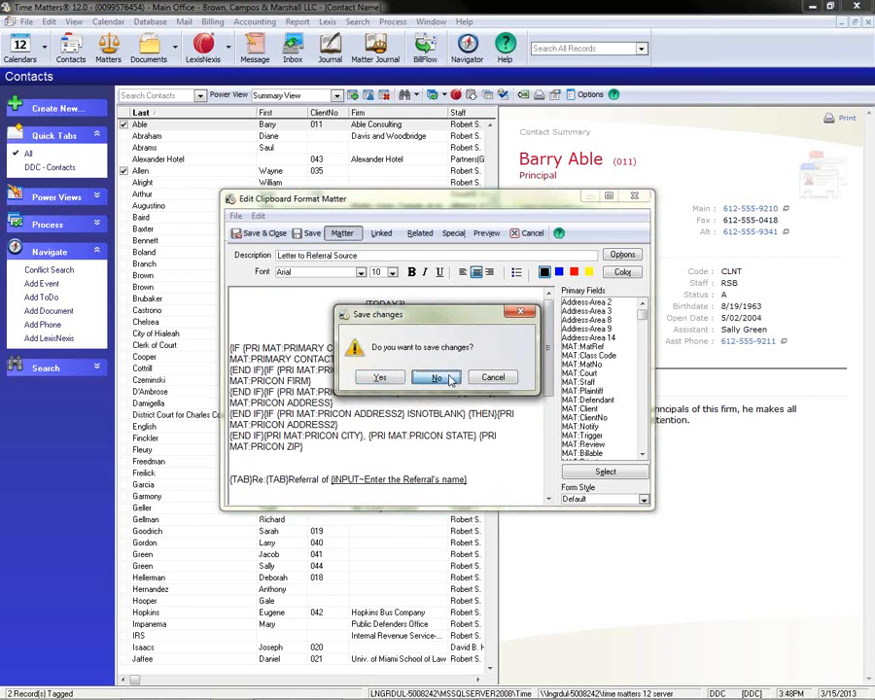
{"action": "left_click", "coordinate": [439, 373]}
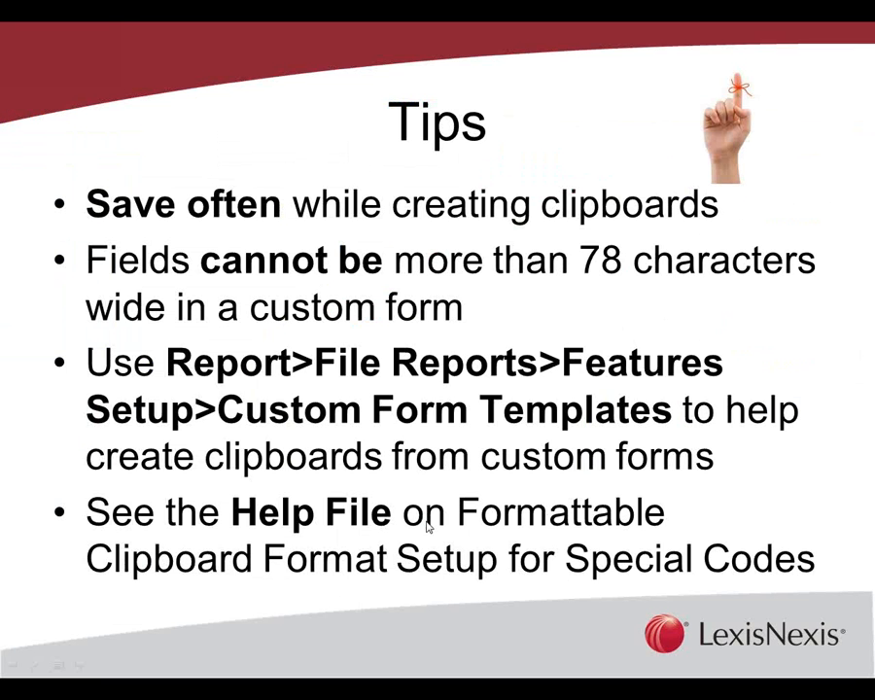
Advance the slide show to the Tips slide about the Options button.
{"action": "left_click", "coordinate": [427, 527]}
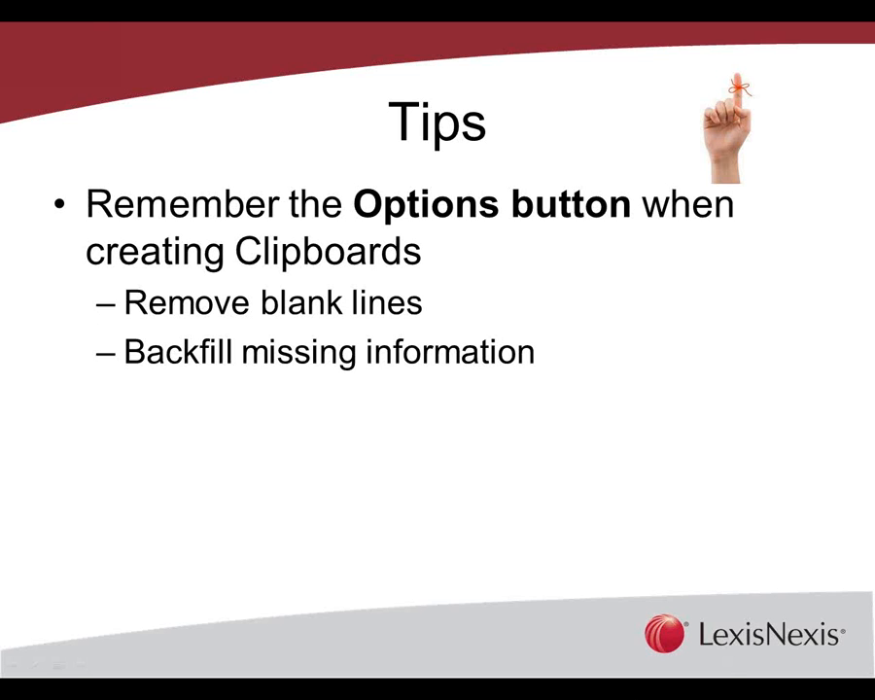
Switch to Time Matters, close the clipboard format list, and open the second tagged contact's record.
{"action": "left_click", "coordinate": [433, 686]}
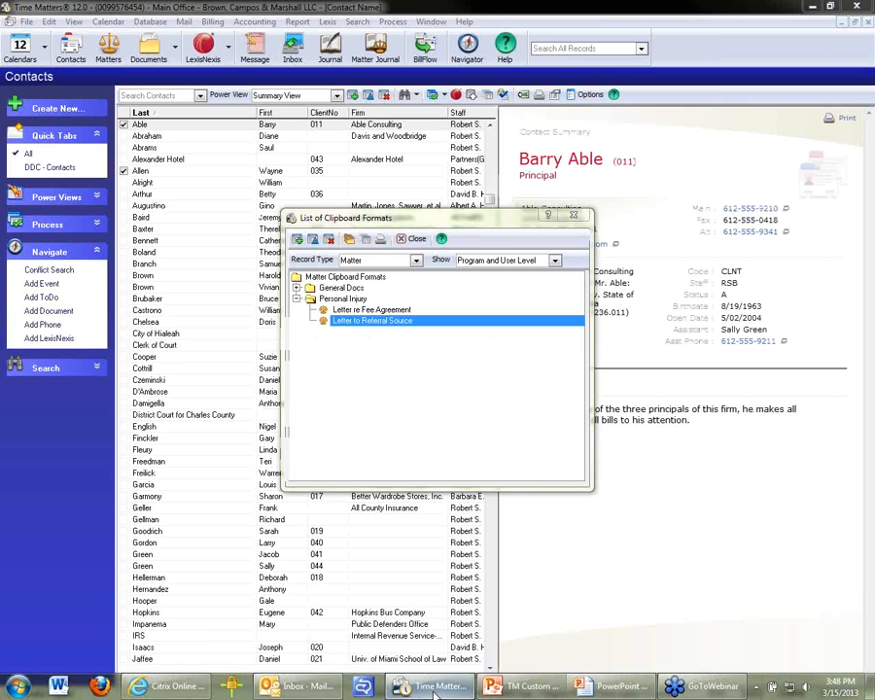
{"action": "left_click", "coordinate": [413, 238]}
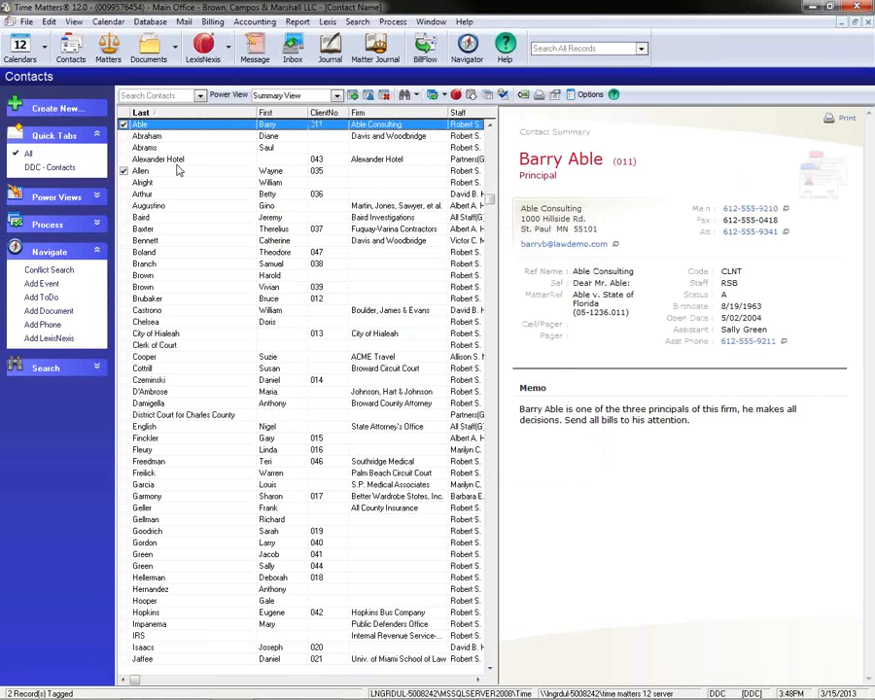
{"action": "left_click", "coordinate": [178, 172]}
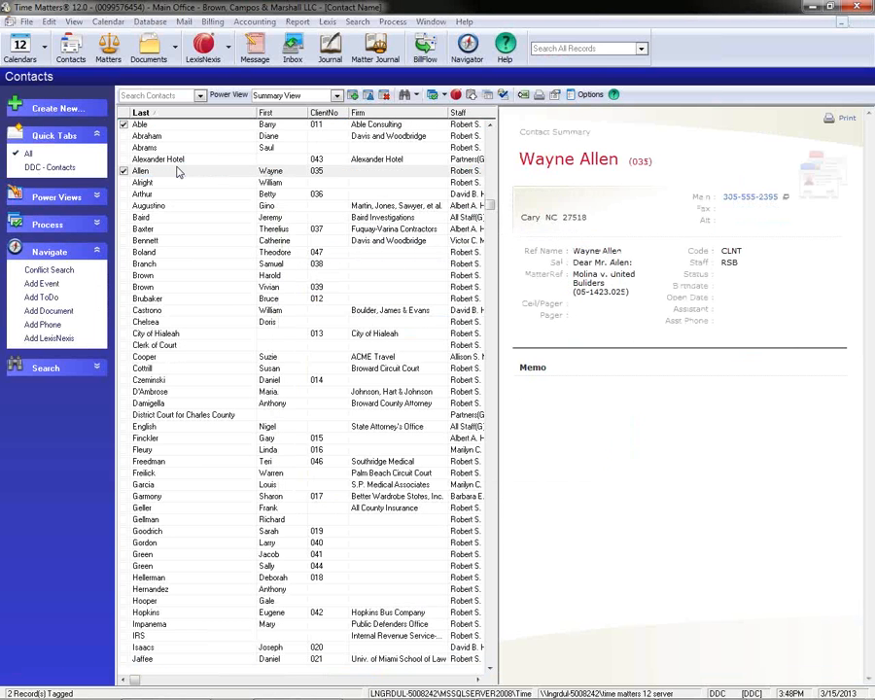
{"action": "double_click", "coordinate": [178, 172]}
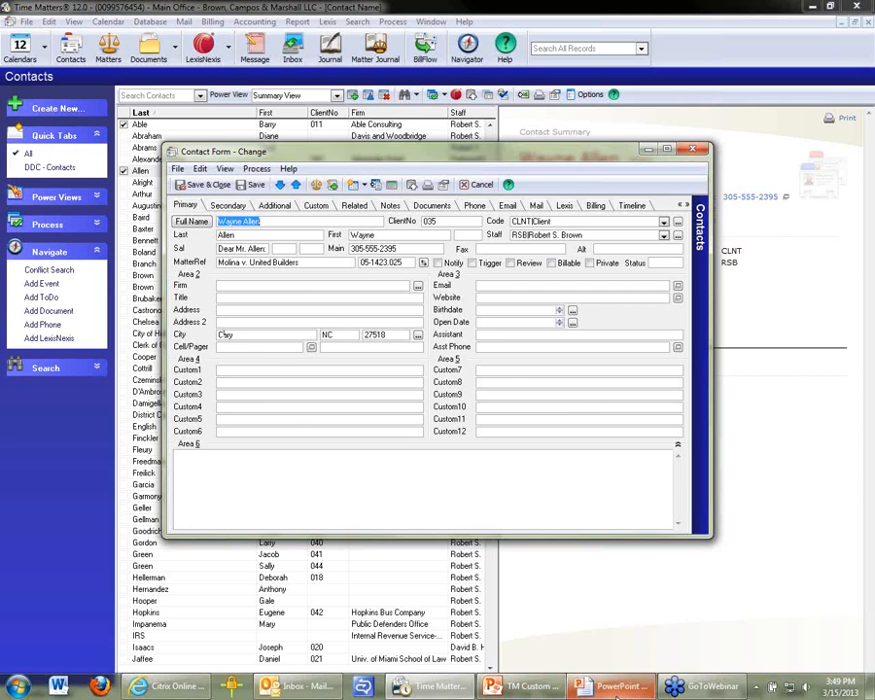
Switch to the PowerPoint slide show and advance to the Training Options for Time Matters slide.
{"action": "left_click", "coordinate": [616, 694]}
{"action": "left_click", "coordinate": [320, 399]}
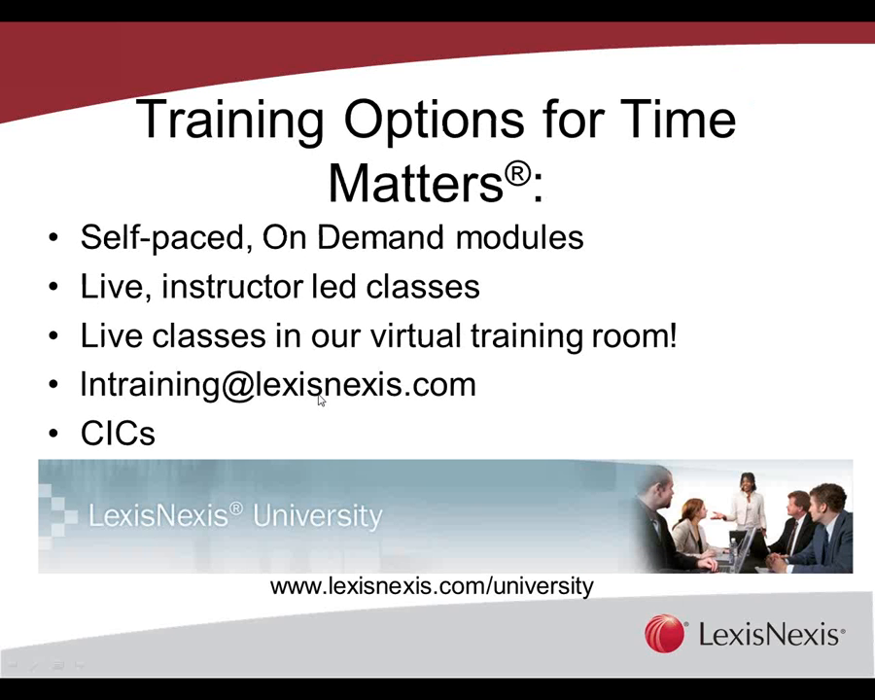
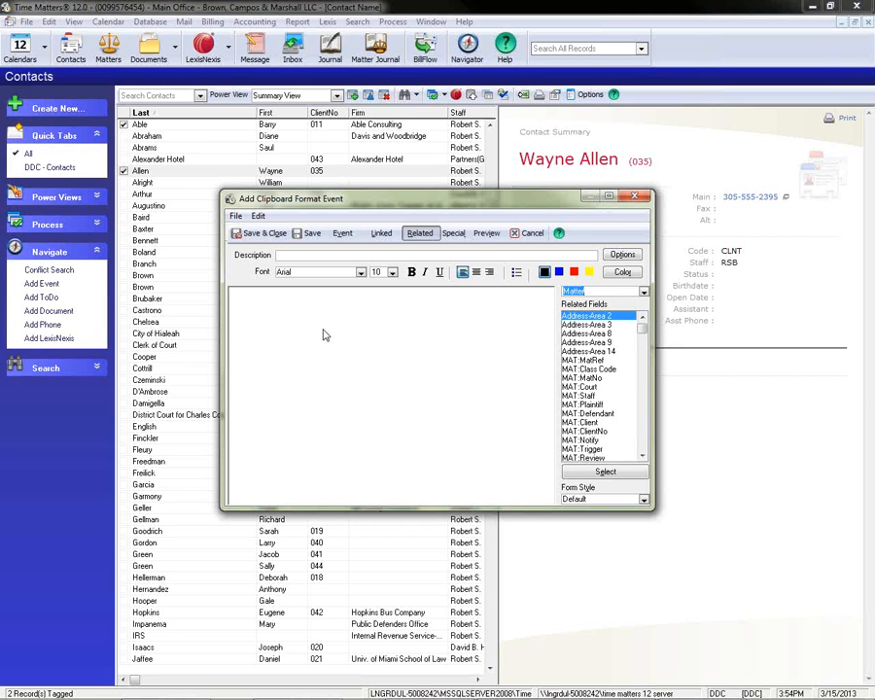
Examine the linked fields for Client, the related Matter fields and the SELECT special code in the new Event clipboard format.
{"action": "left_click", "coordinate": [381, 233]}
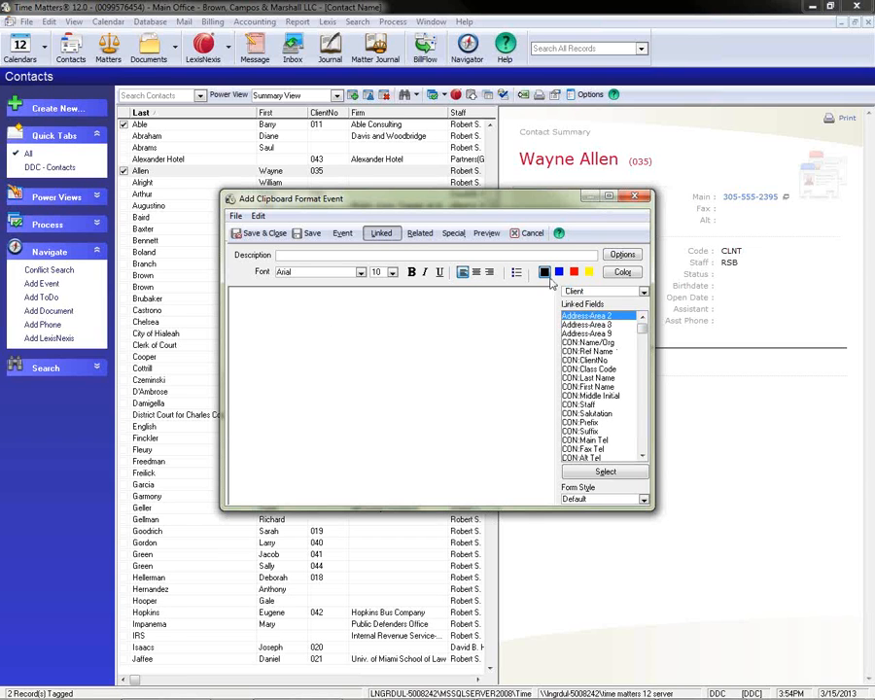
{"action": "left_click", "coordinate": [642, 291]}
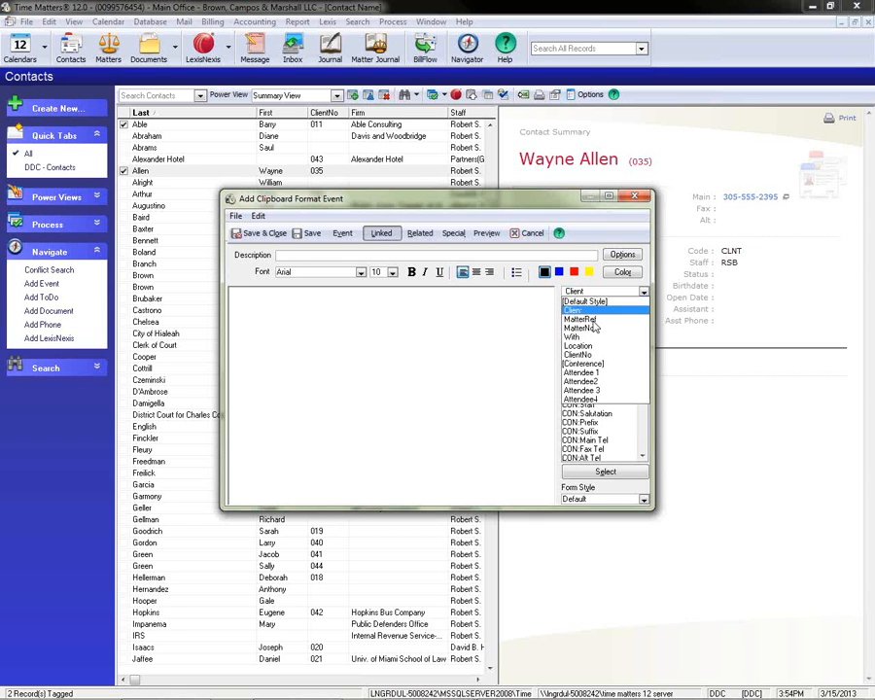
{"action": "left_click", "coordinate": [583, 308]}
{"action": "left_click", "coordinate": [420, 234]}
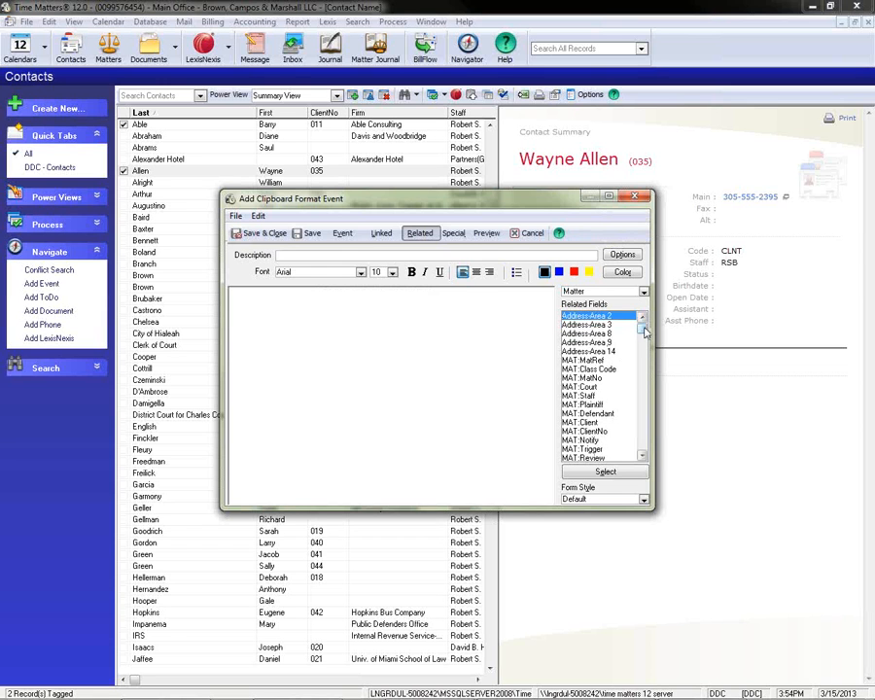
{"action": "left_click", "coordinate": [453, 233]}
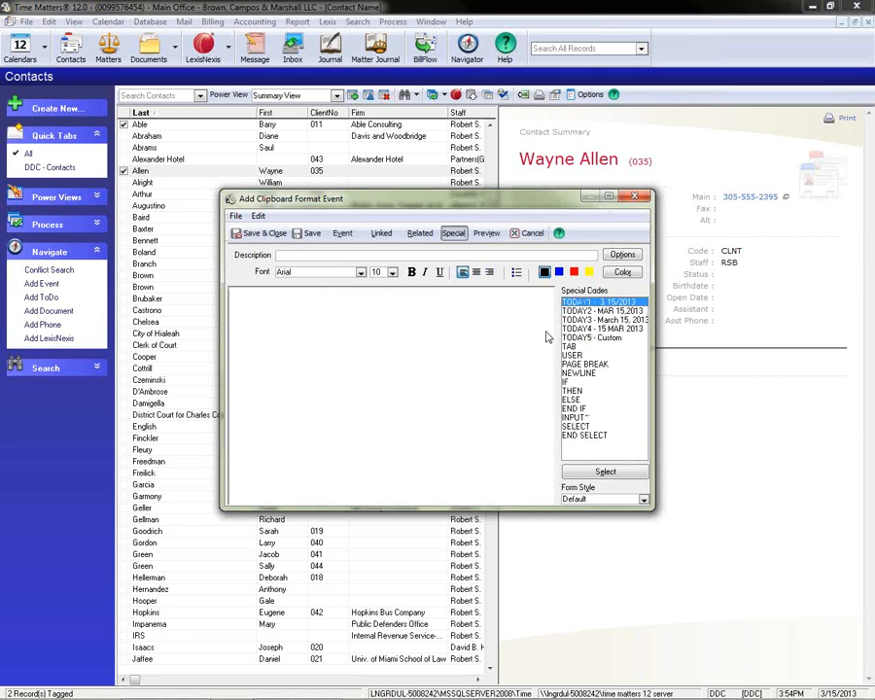
{"action": "left_click", "coordinate": [585, 427]}
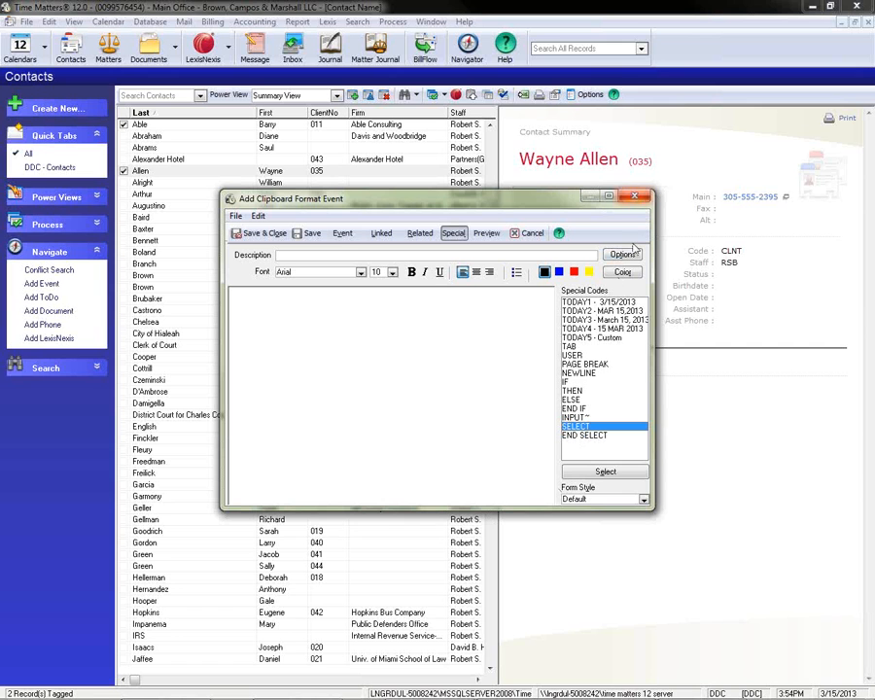
Close the new Event clipboard format without saving, and close the list of clipboard formats.
{"action": "left_click", "coordinate": [633, 196]}
{"action": "left_click", "coordinate": [437, 379]}
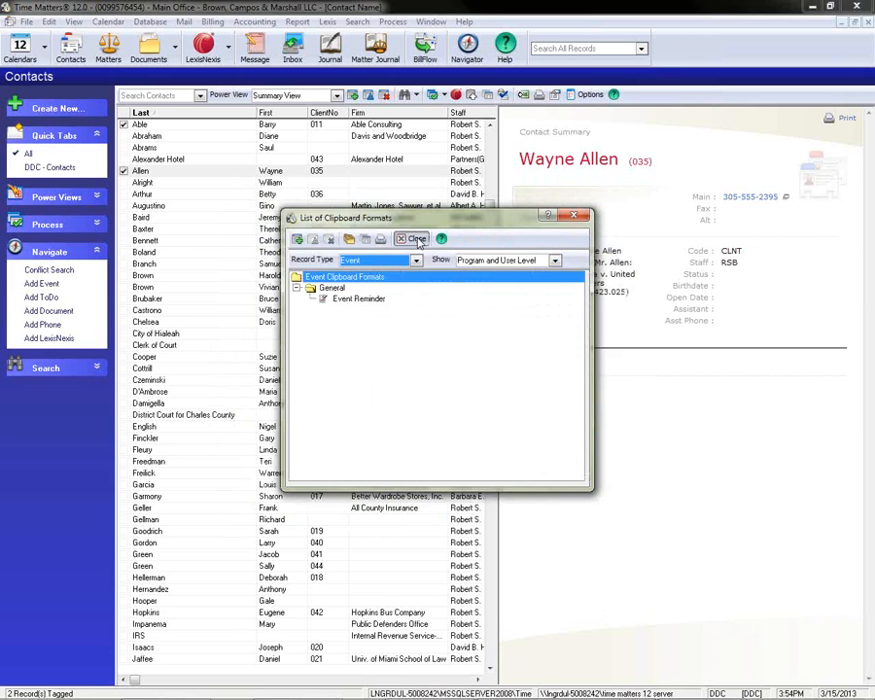
{"action": "left_click", "coordinate": [418, 241]}
{"action": "mouse_move", "coordinate": [553, 690]}
{"action": "mouse_move", "coordinate": [594, 692]}
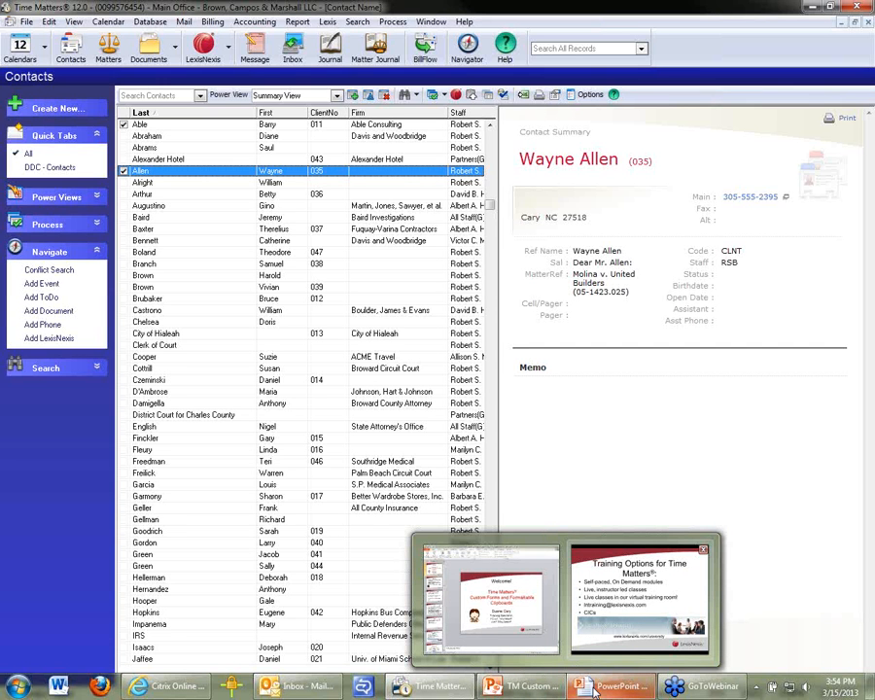
{"action": "left_click", "coordinate": [650, 363]}
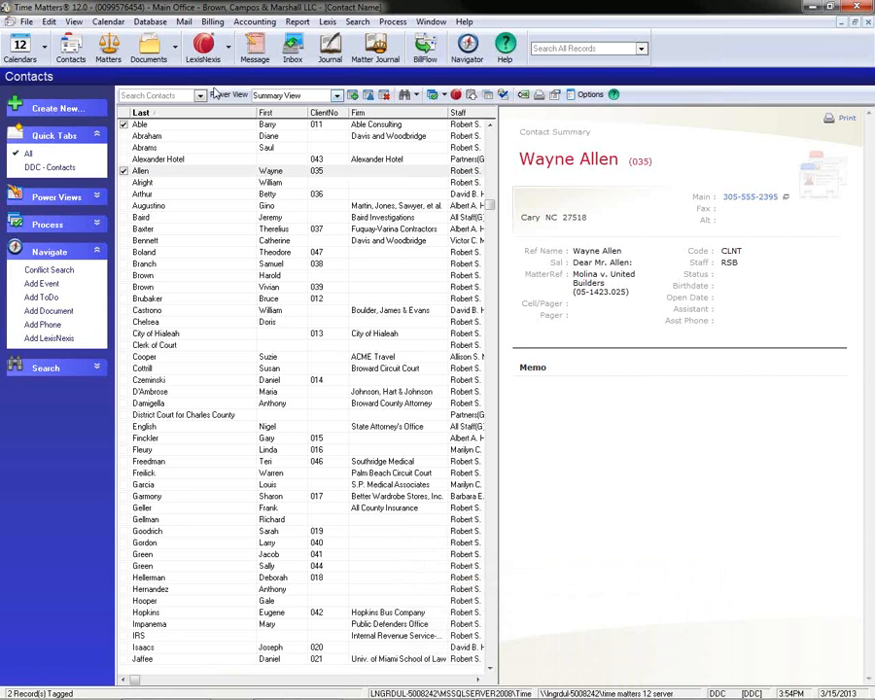
{"action": "left_click", "coordinate": [26, 21]}
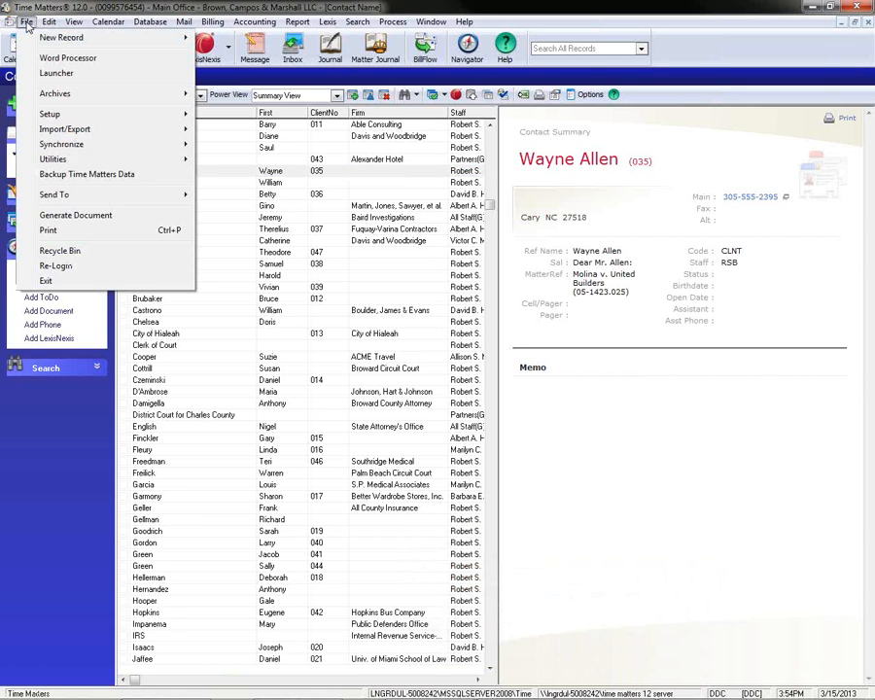
{"action": "left_click", "coordinate": [190, 6]}
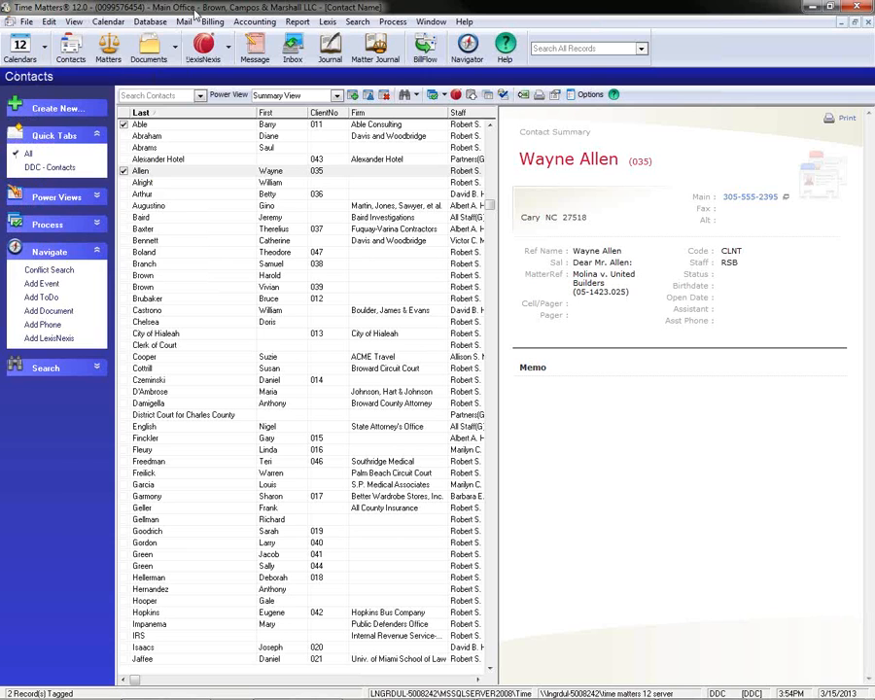
{"action": "left_click", "coordinate": [27, 21]}
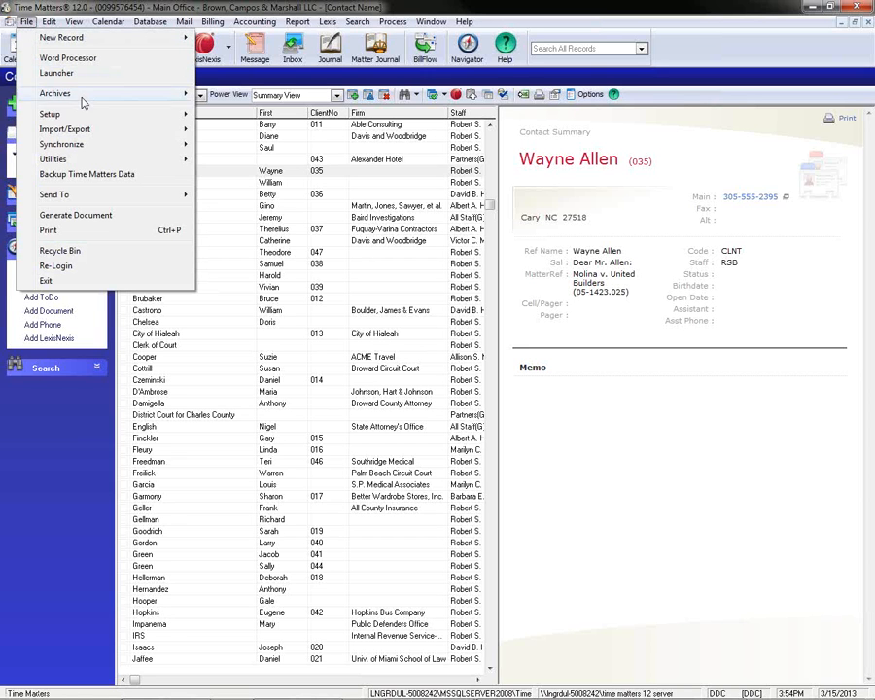
{"action": "mouse_move", "coordinate": [130, 117]}
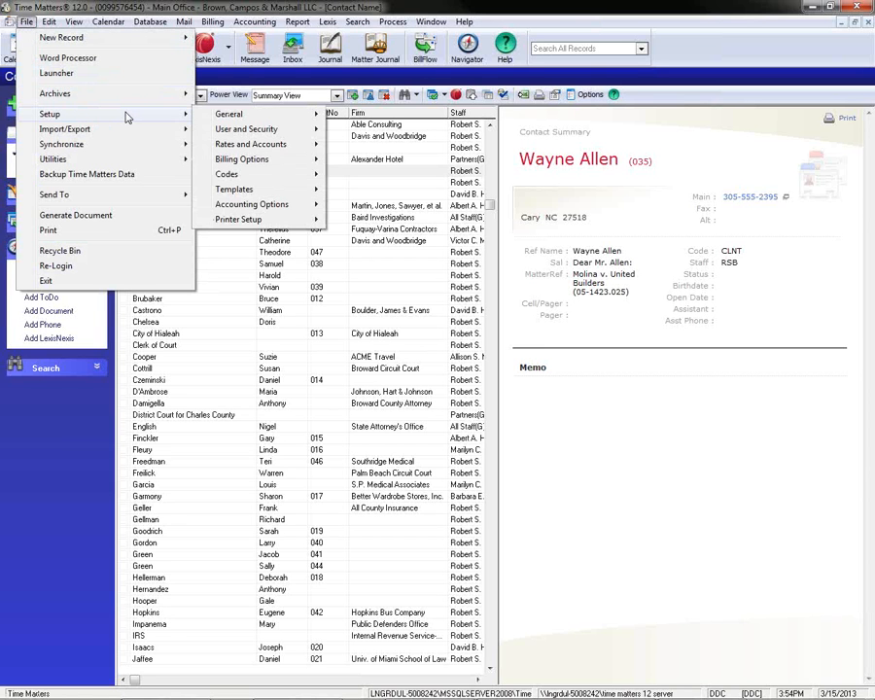
{"action": "left_click", "coordinate": [522, 18]}
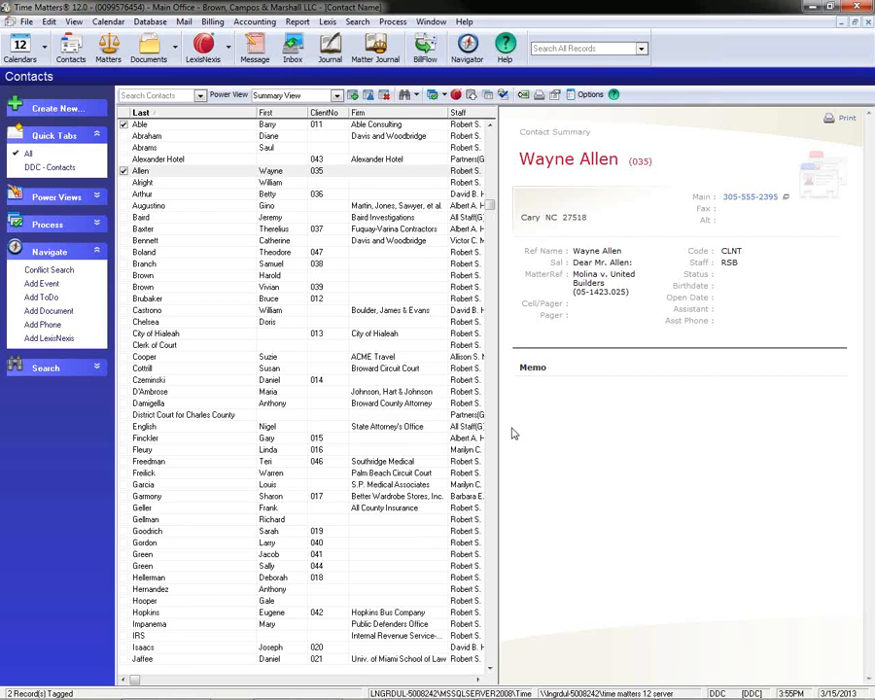
Start a new contact, disable the intake wizard for future contacts, and close the blank contact form without entering anything.
{"action": "left_click", "coordinate": [353, 94]}
{"action": "left_click", "coordinate": [522, 479]}
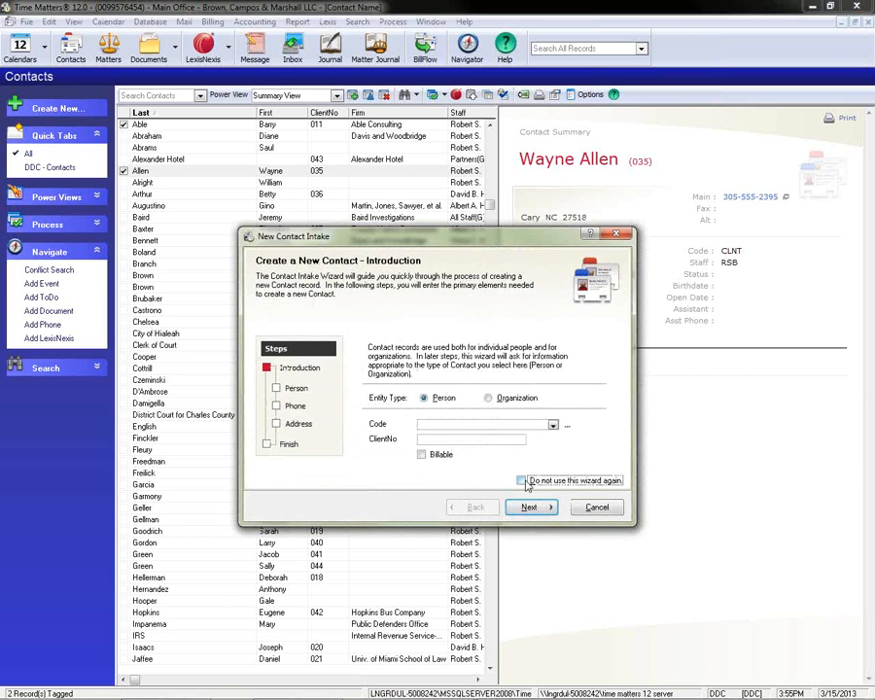
{"action": "left_click", "coordinate": [595, 507]}
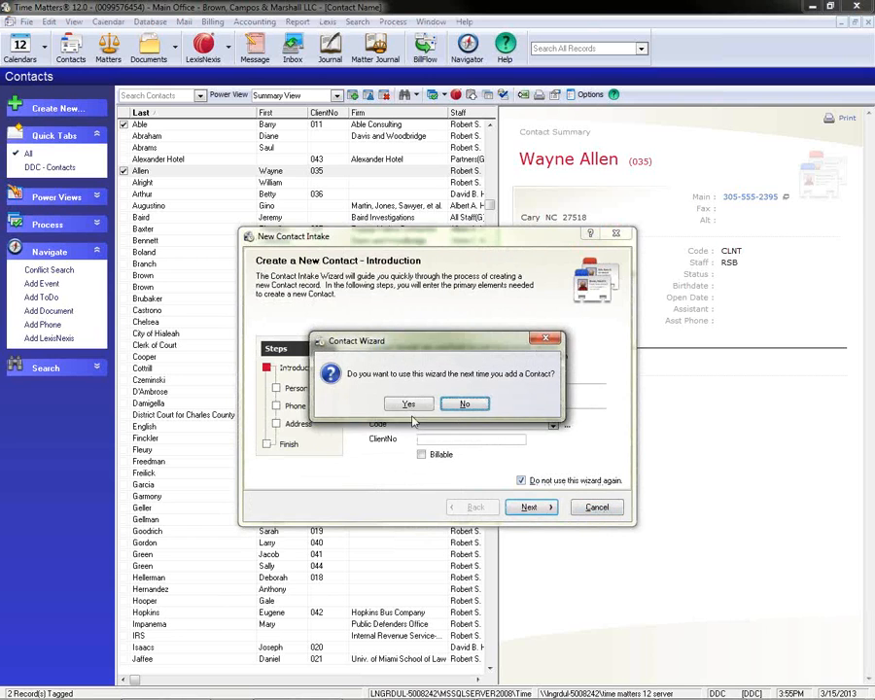
{"action": "left_click", "coordinate": [466, 403]}
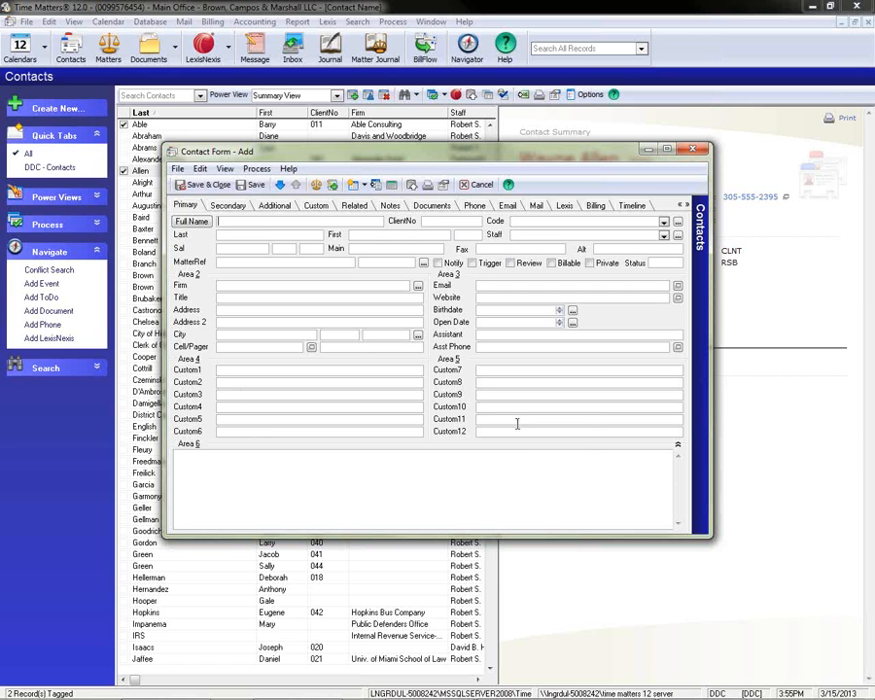
{"action": "left_click", "coordinate": [691, 151]}
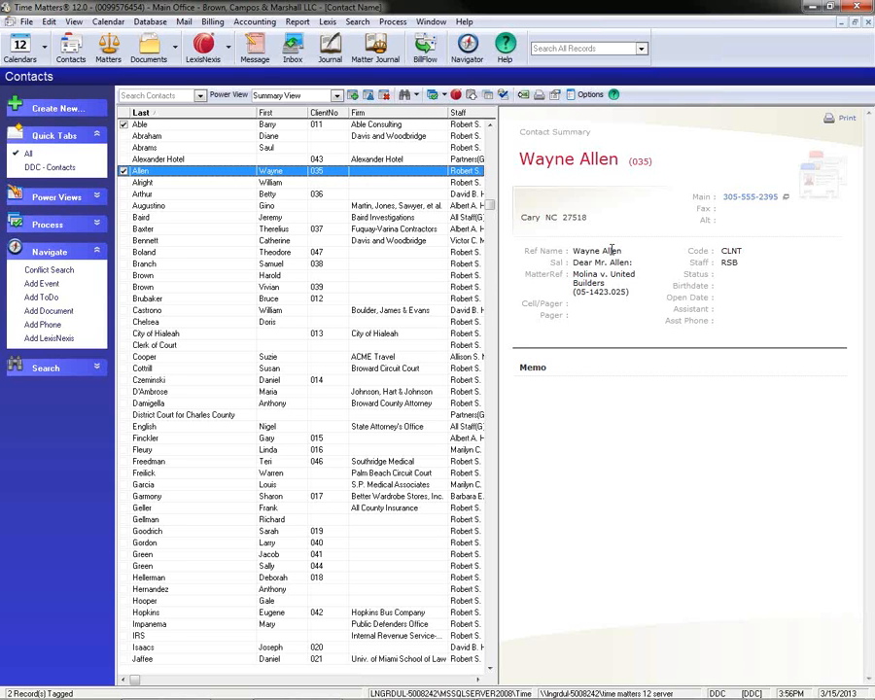
Switch to the PowerPoint slide show with the Training Options for Time Matters slide.
{"action": "mouse_move", "coordinate": [551, 693]}
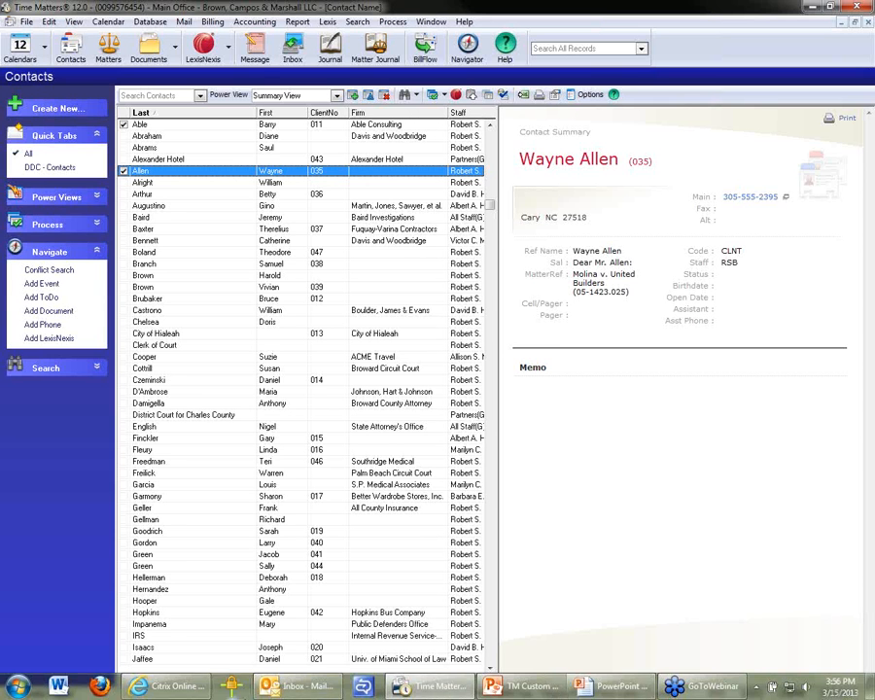
{"action": "left_click", "coordinate": [631, 692]}
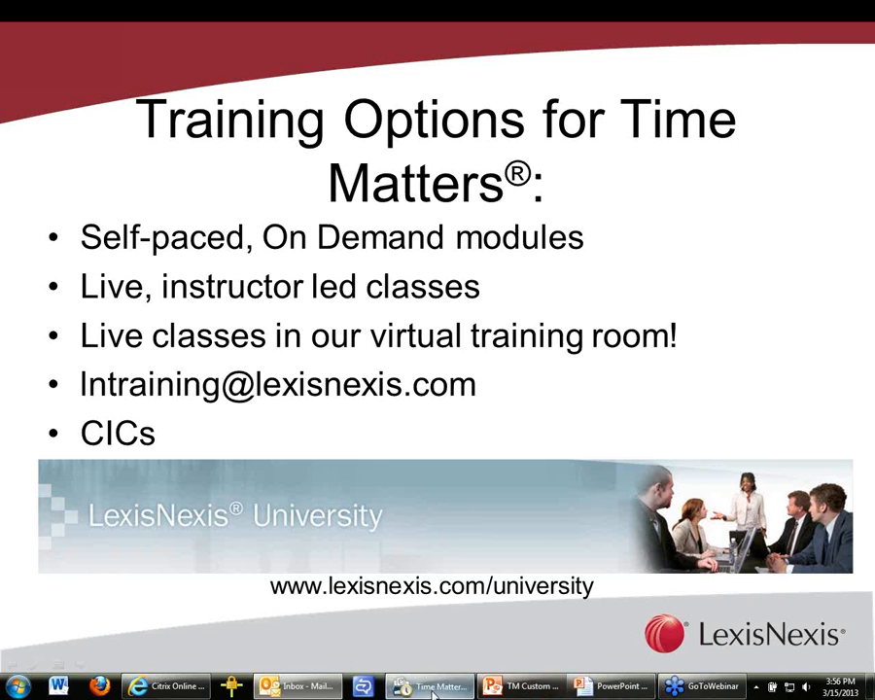
Switch to Time Matters, open the Formattable Clipboard templates, and list the formats for the Matter record type.
{"action": "left_click", "coordinate": [434, 687]}
{"action": "left_click", "coordinate": [25, 21]}
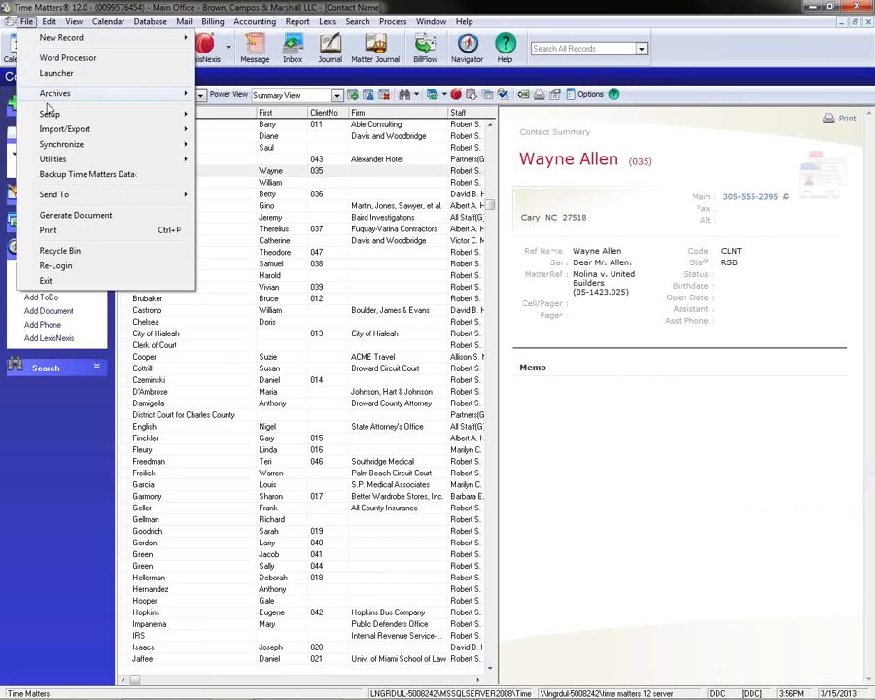
{"action": "mouse_move", "coordinate": [53, 114]}
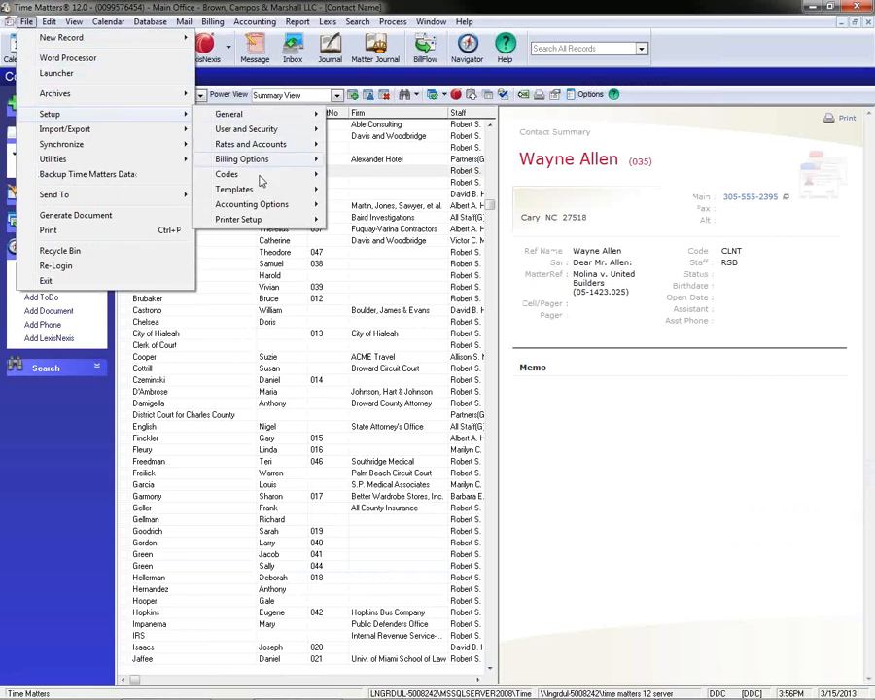
{"action": "mouse_move", "coordinate": [255, 188]}
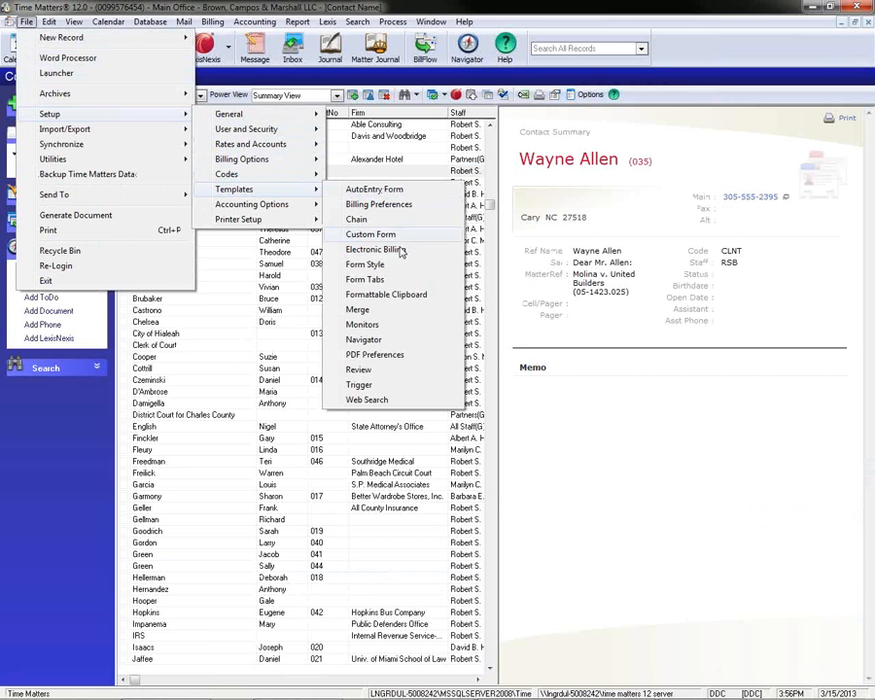
{"action": "left_click", "coordinate": [399, 295]}
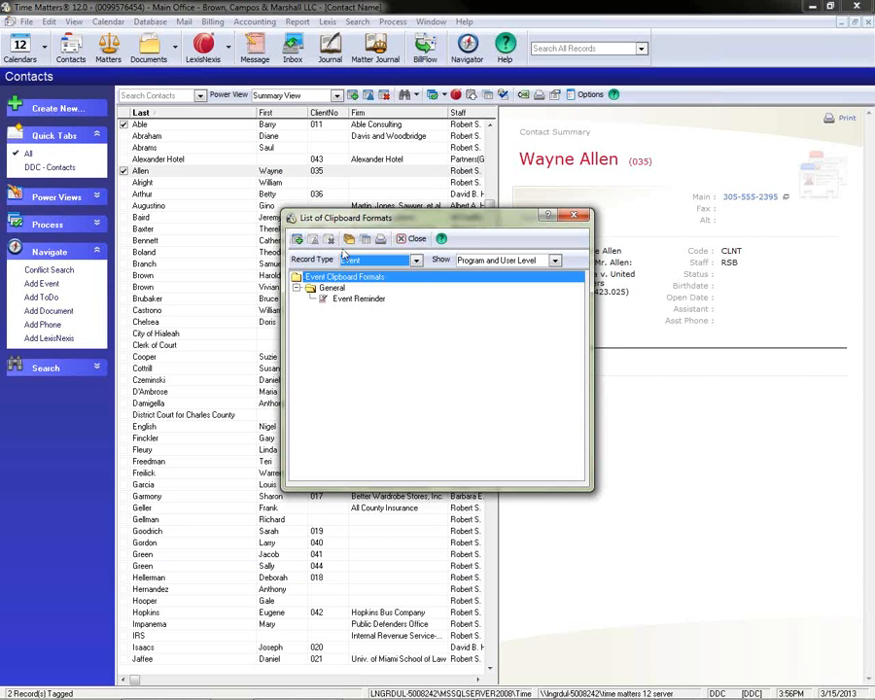
{"action": "left_click", "coordinate": [369, 260]}
{"action": "left_click", "coordinate": [352, 295]}
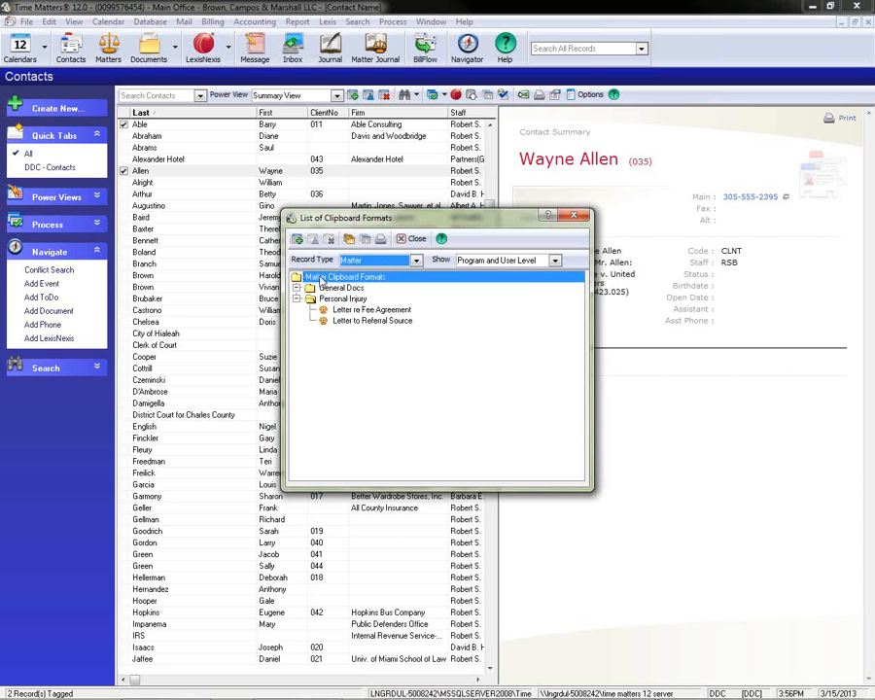
Add a new user-level Matter clipboard format and enlarge its editing window.
{"action": "left_click", "coordinate": [298, 240]}
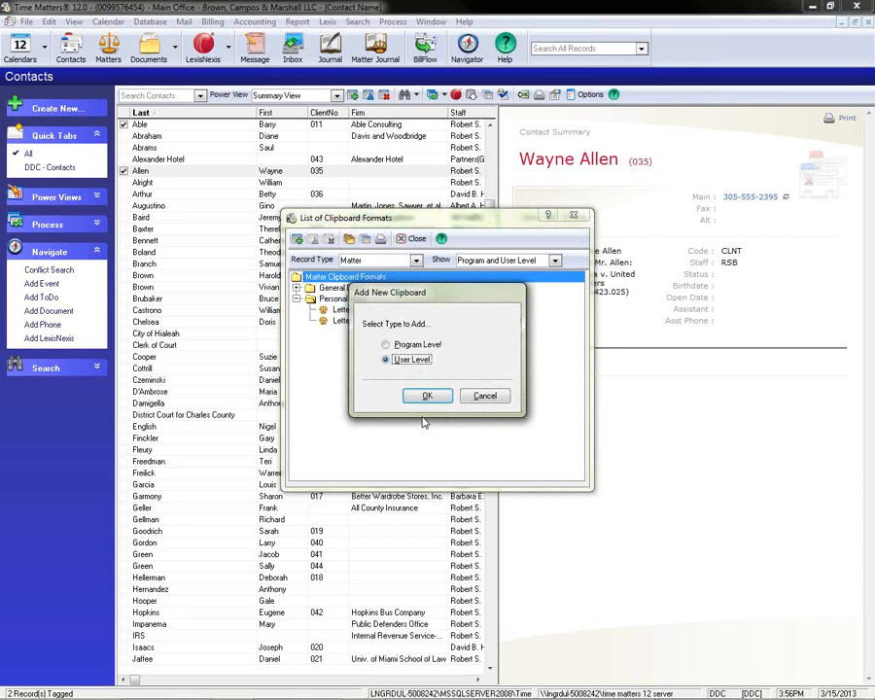
{"action": "left_click", "coordinate": [425, 396]}
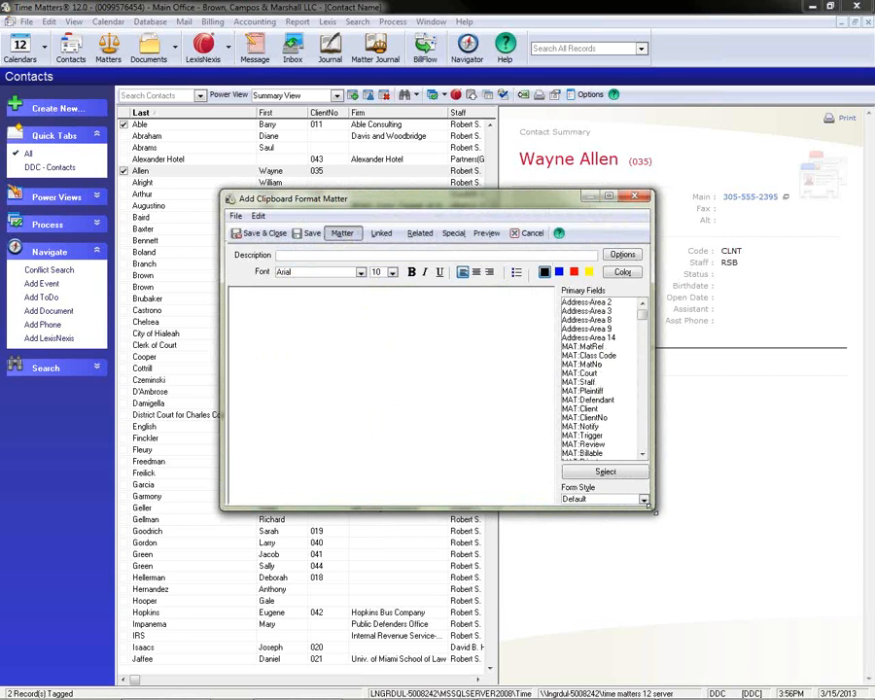
{"action": "left_click_drag", "start_coordinate": [652, 506], "coordinate": [804, 636]}
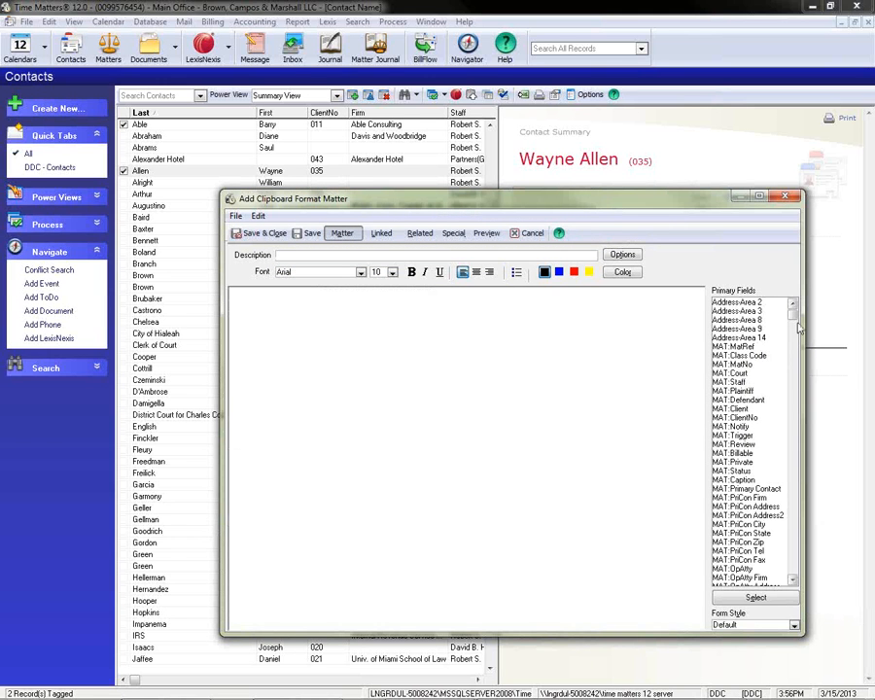
Compare the primary Matter fields offered under the Default and PI Plaintiff form styles, ending on Default.
{"action": "scroll", "coordinate": [775, 459], "scroll_direction": "down", "scroll_amount": 10}
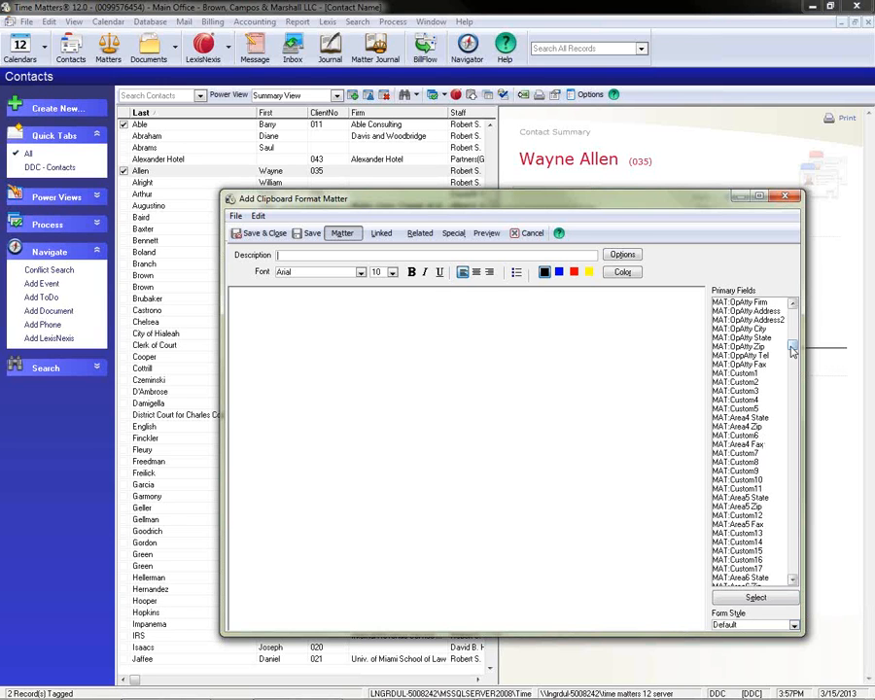
{"action": "scroll", "coordinate": [792, 350], "scroll_direction": "up", "scroll_amount": 1}
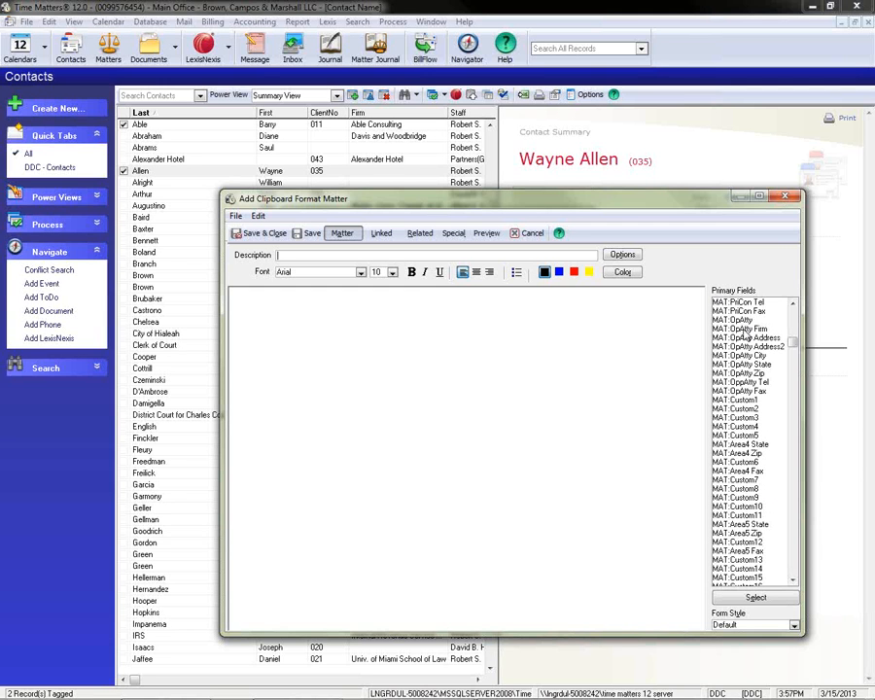
{"action": "left_click", "coordinate": [794, 626]}
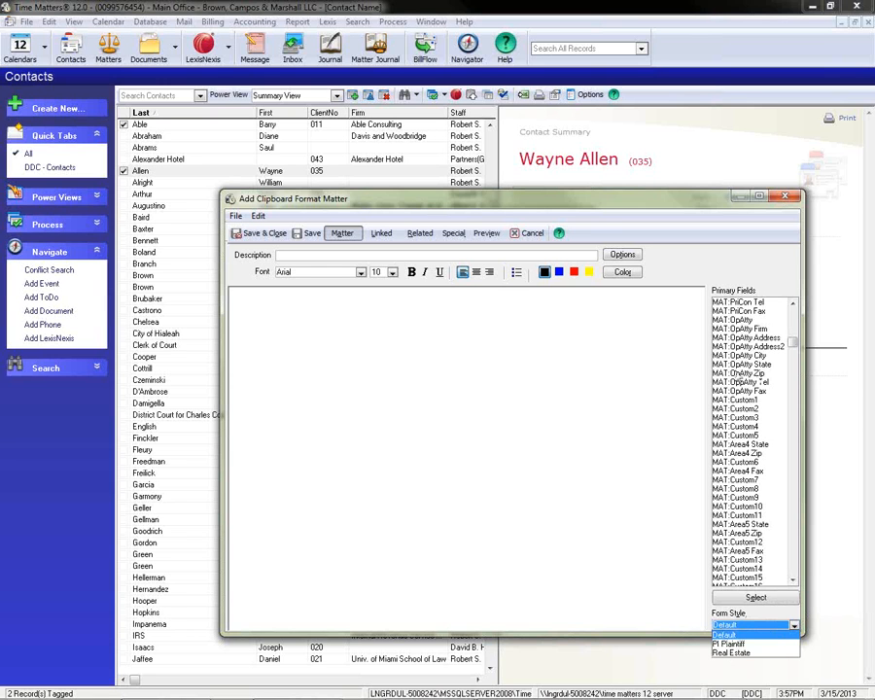
{"action": "left_click", "coordinate": [729, 644]}
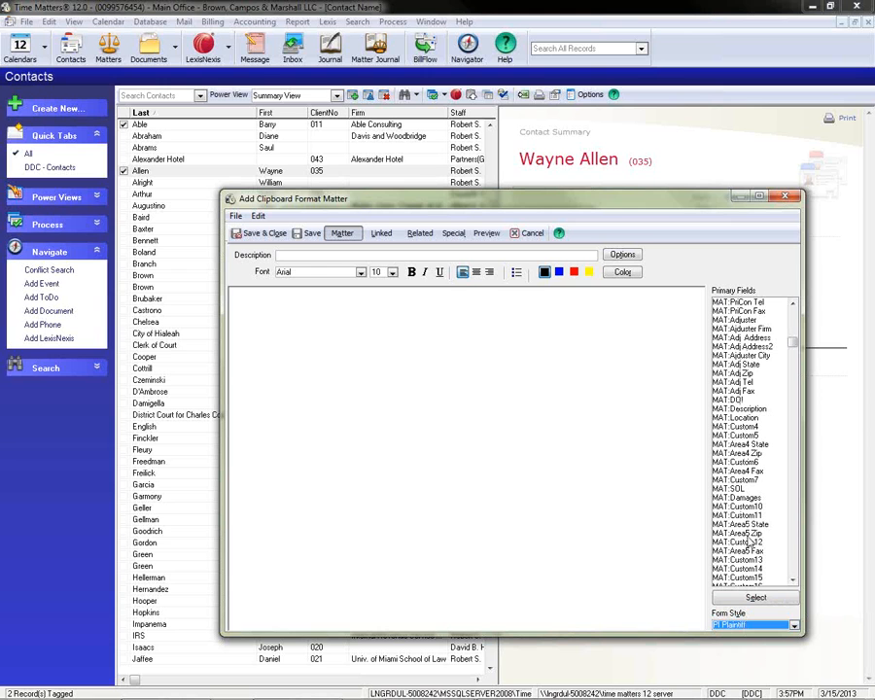
{"action": "left_click", "coordinate": [794, 625]}
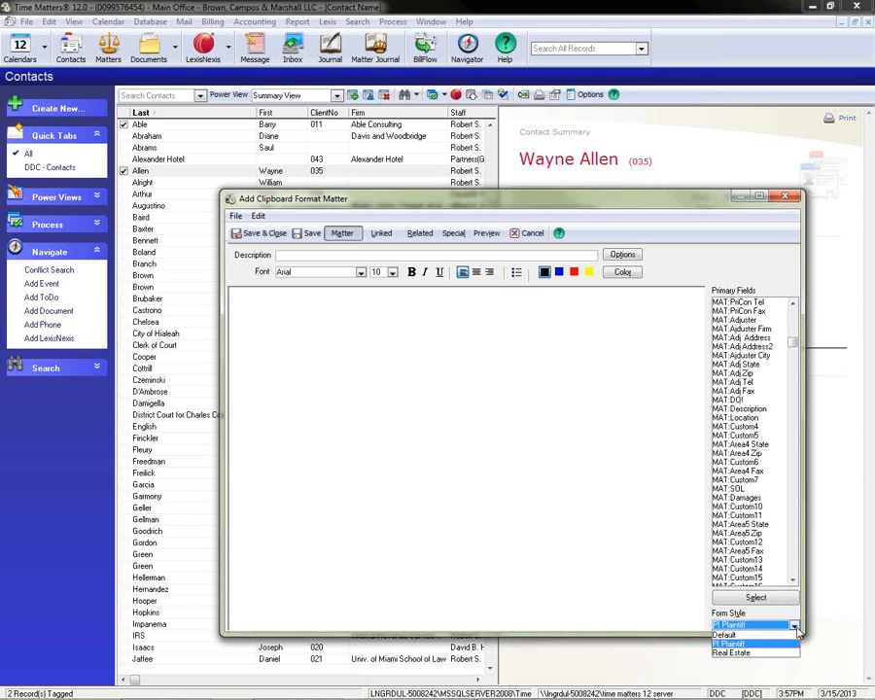
{"action": "left_click", "coordinate": [776, 636]}
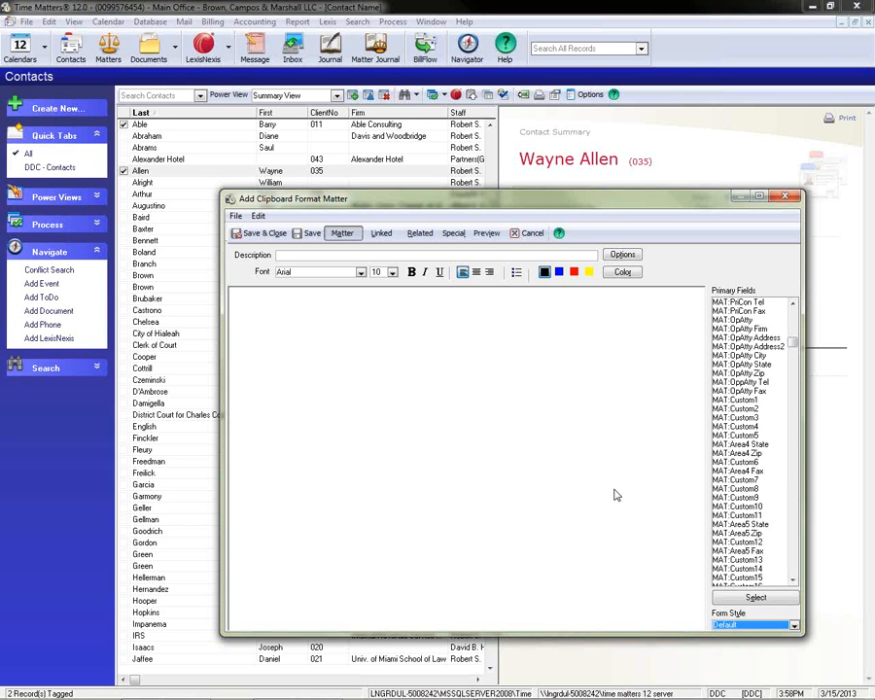
Set the Matter clipboard format's form style to PI Plaintiff, and switch to the PowerPoint slide show.
{"action": "left_click", "coordinate": [754, 624]}
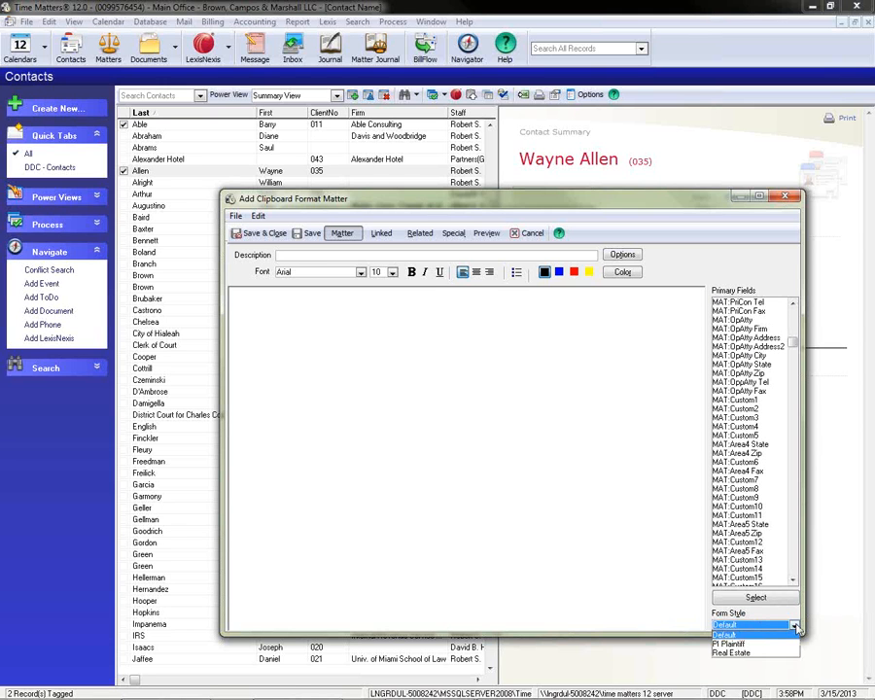
{"action": "left_click", "coordinate": [739, 643]}
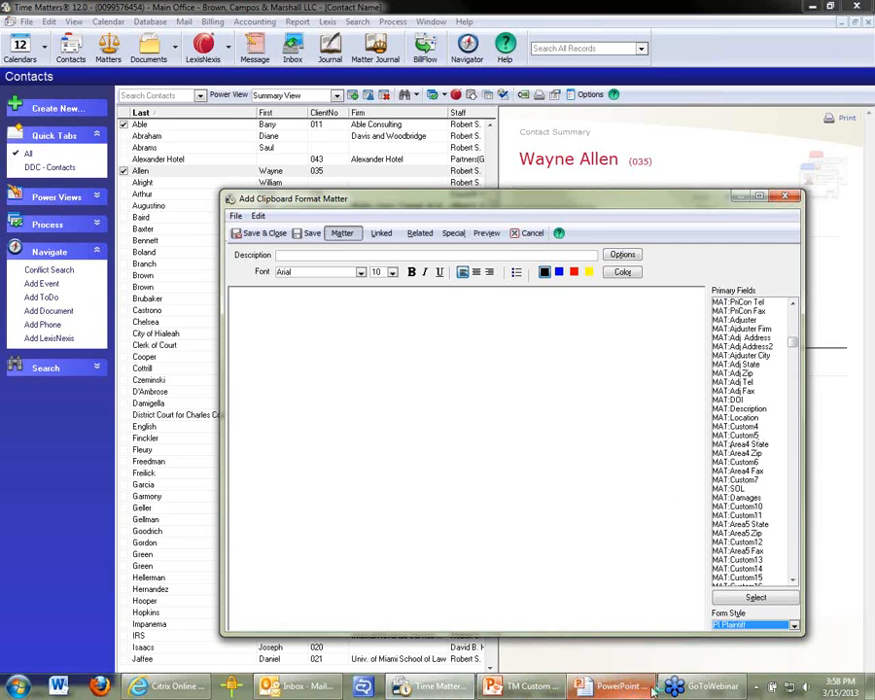
{"action": "left_click", "coordinate": [653, 692]}
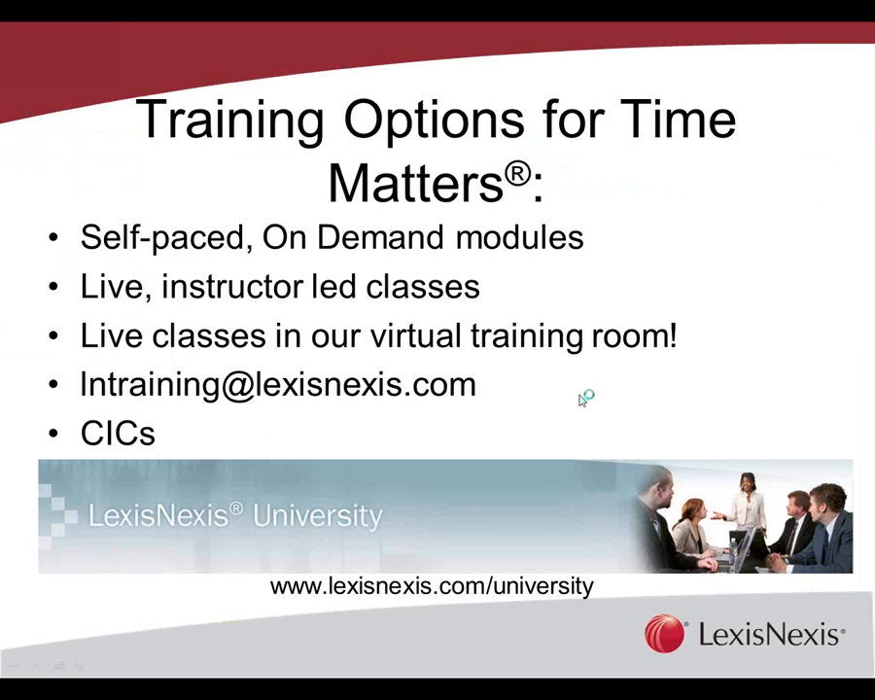